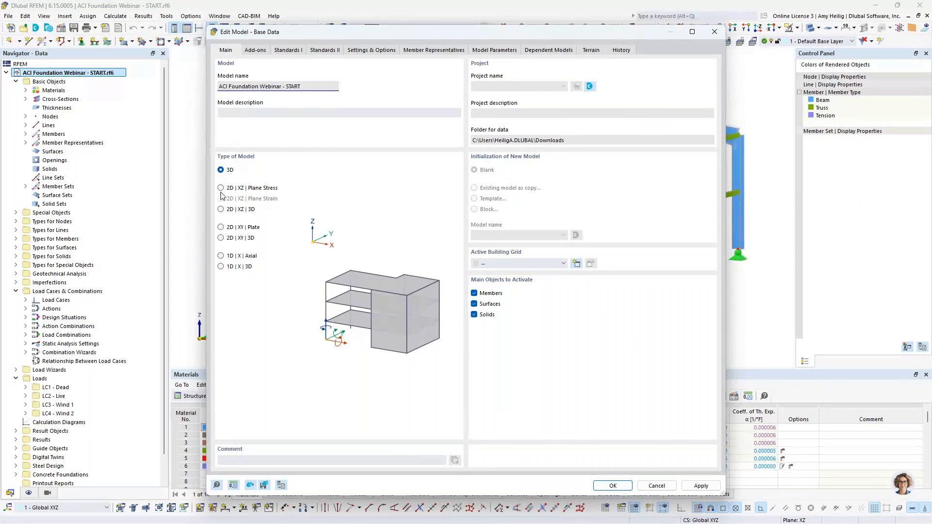
Review the activated analysis and design add-ons in the model's base data
left_click(255, 50)
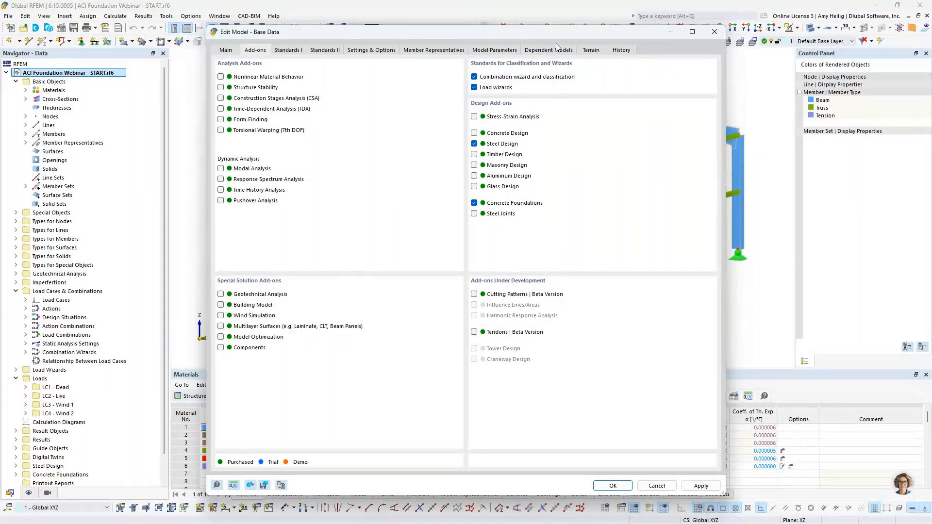
left_click_drag(558, 33, 571, 205)
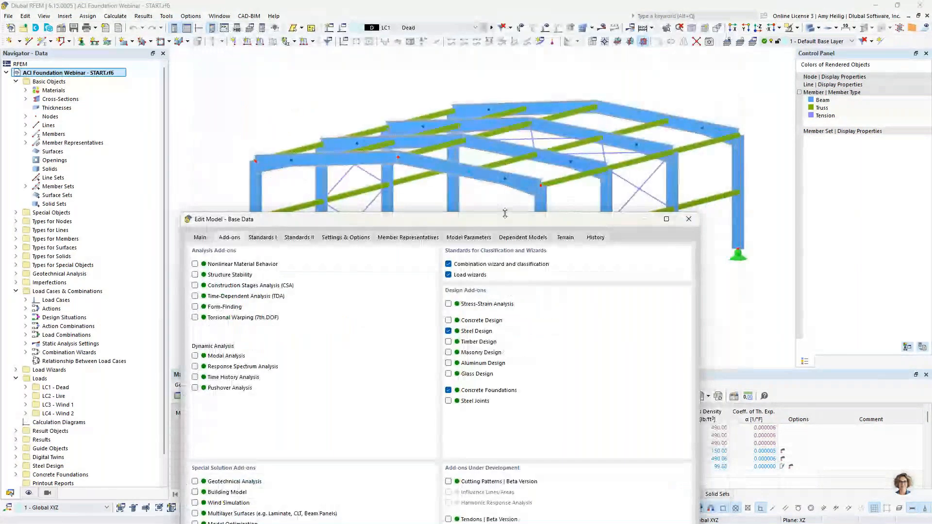
left_click_drag(505, 222, 534, 48)
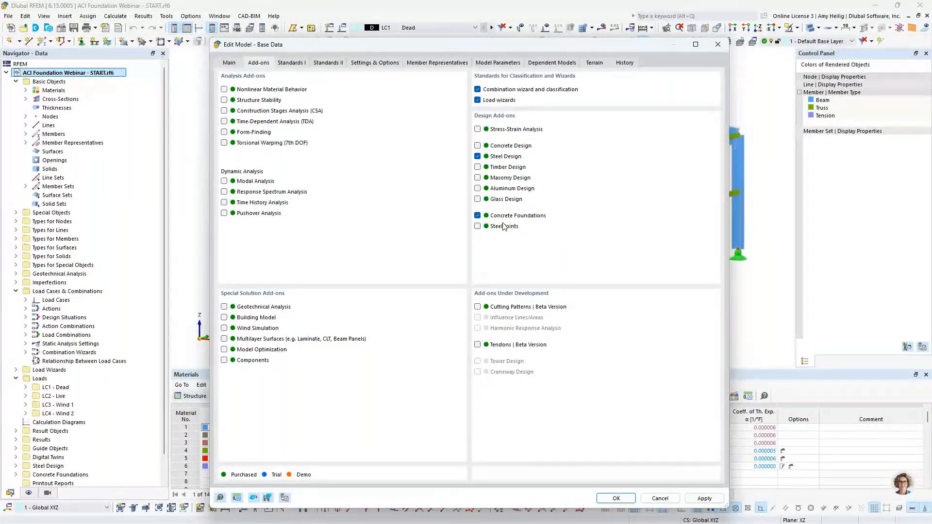
Review the load and design standards in the base data, including the load combination standard groups, and close without changes
left_click(292, 63)
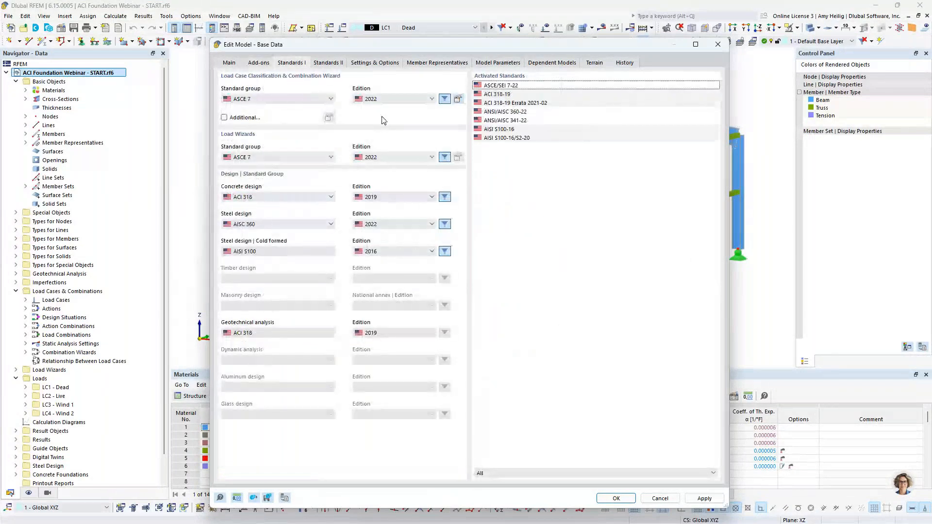
left_click(316, 99)
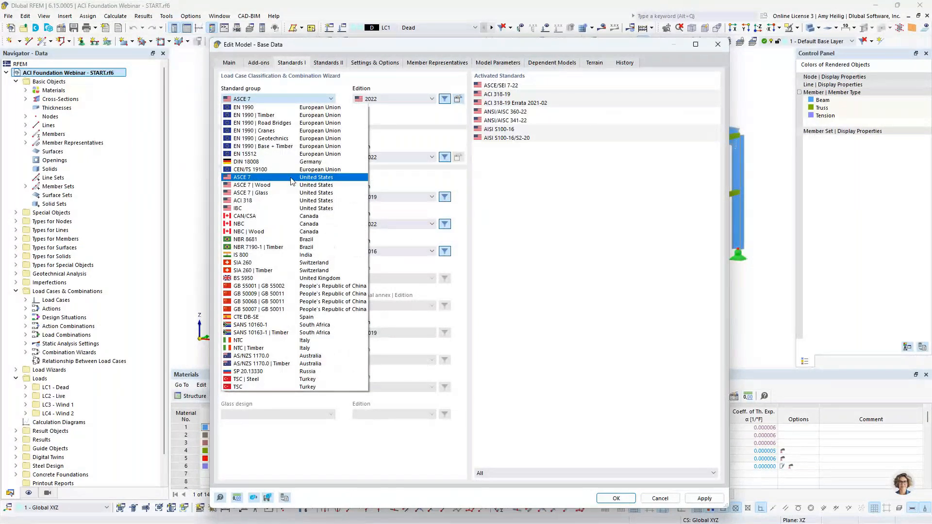
left_click(291, 177)
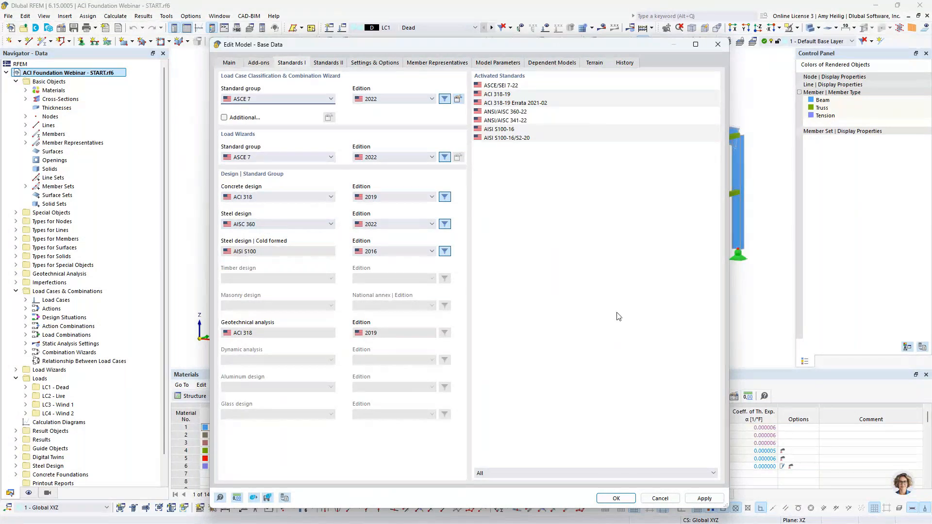
left_click(660, 498)
List the model's cross-sections and highlight the members using W 14x82 and W 18x35
middle_click_drag(506, 257, 497, 262, "ctrl")
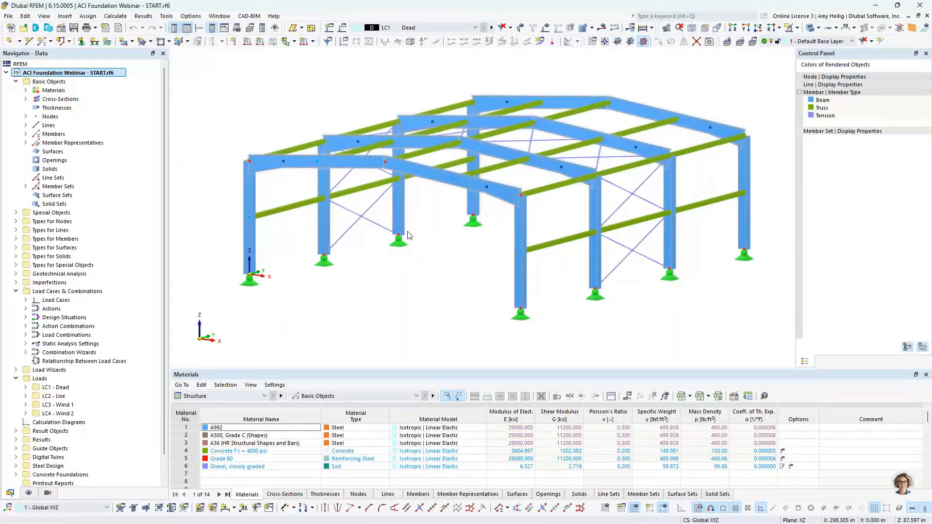
left_click(15, 291)
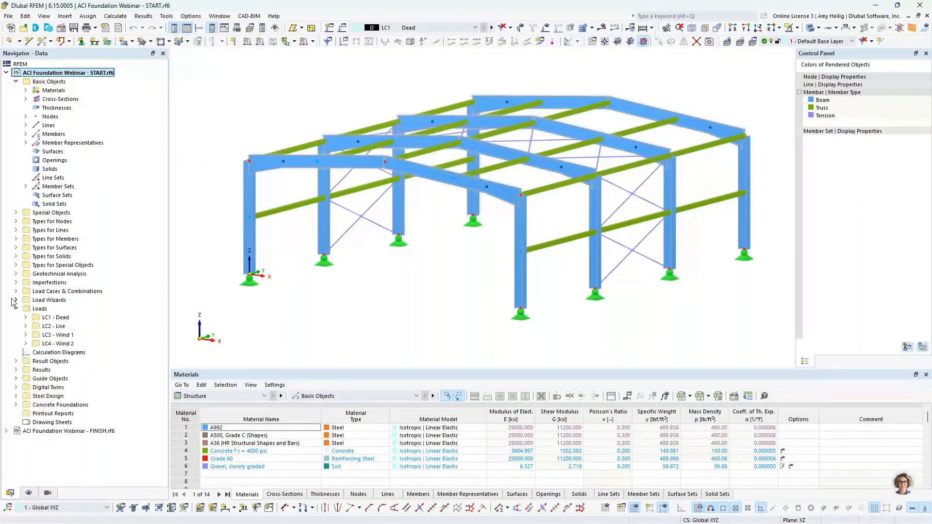
left_click(15, 309)
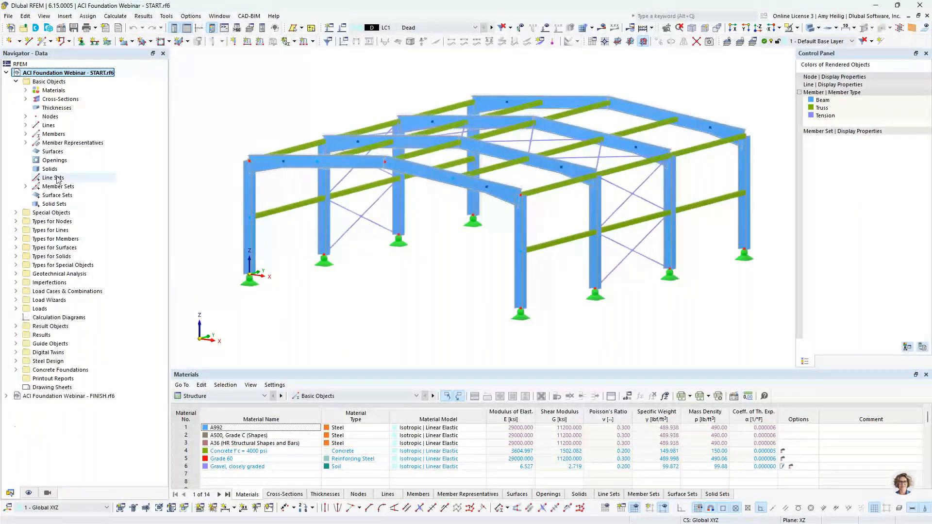
left_click(25, 99)
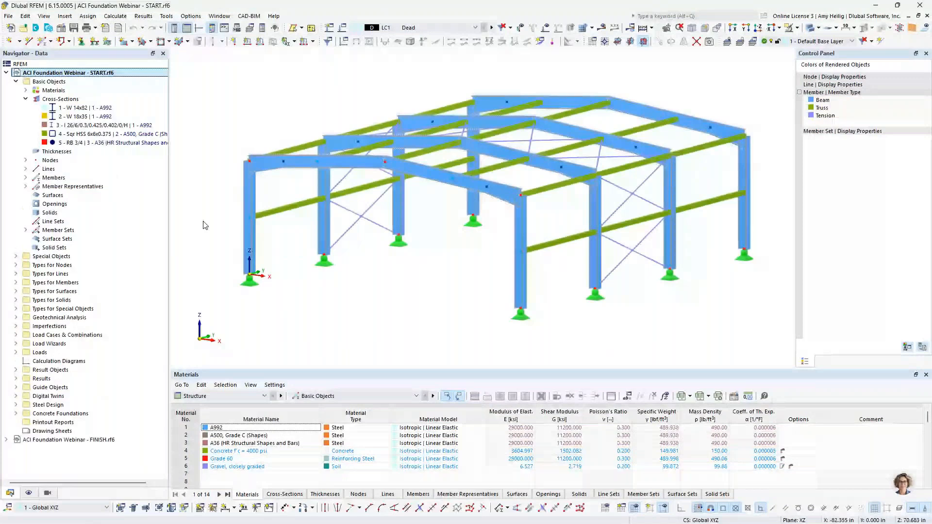
left_click(83, 108)
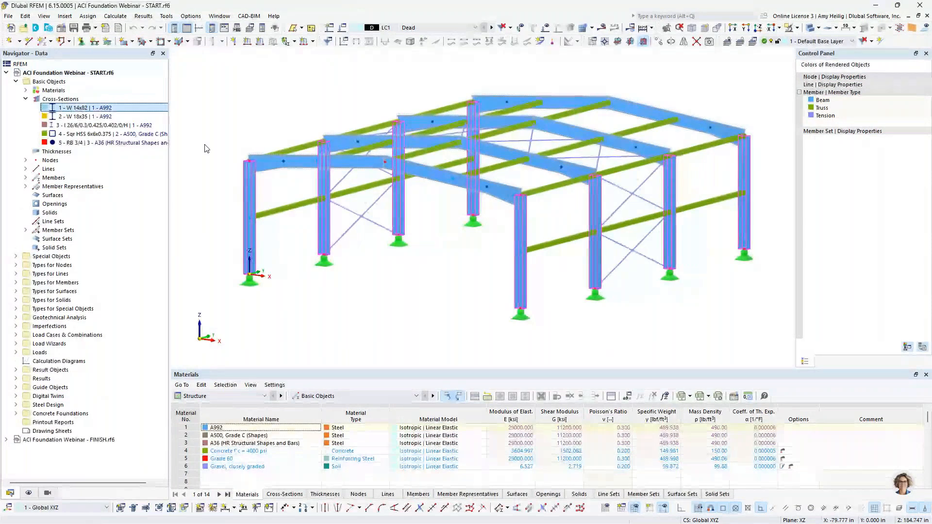
left_click(78, 117)
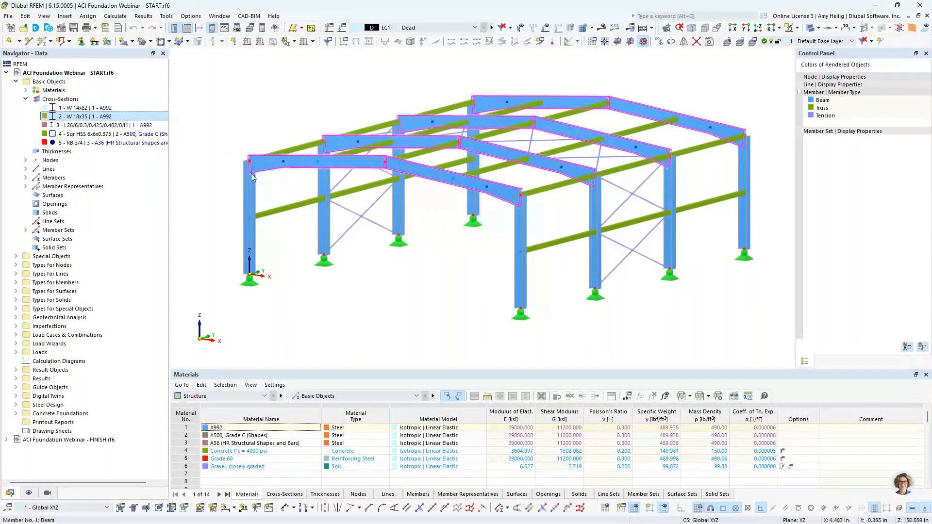
mouse_move(252, 177)
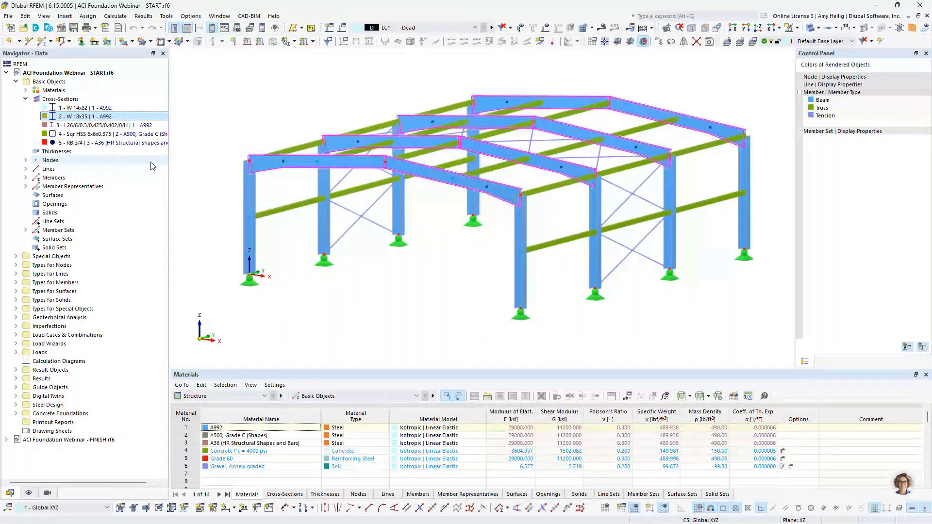
Highlight the members using the Sqr HSS 6x6x0.375 and RB 3/4 cross-sections, and clear the selection
left_click(150, 134)
middle_click_drag(434, 241, 432, 256, "ctrl")
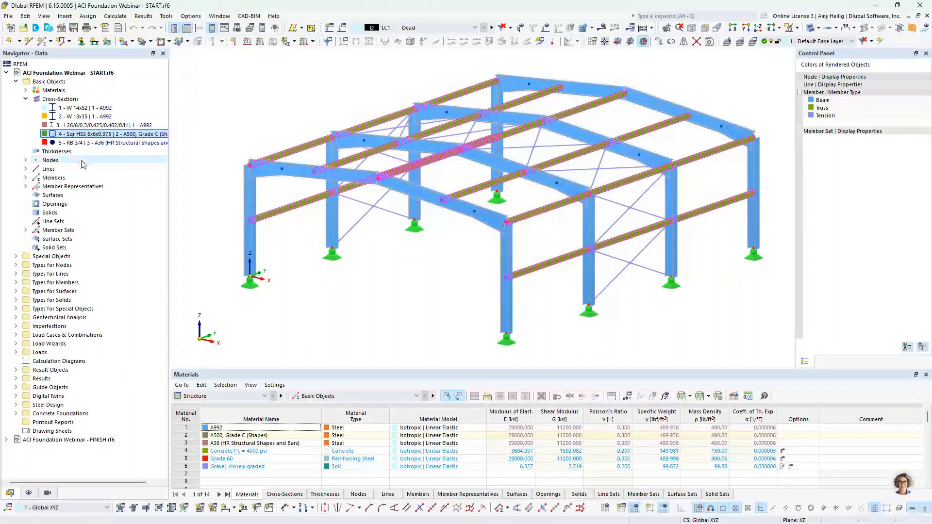
left_click(82, 144)
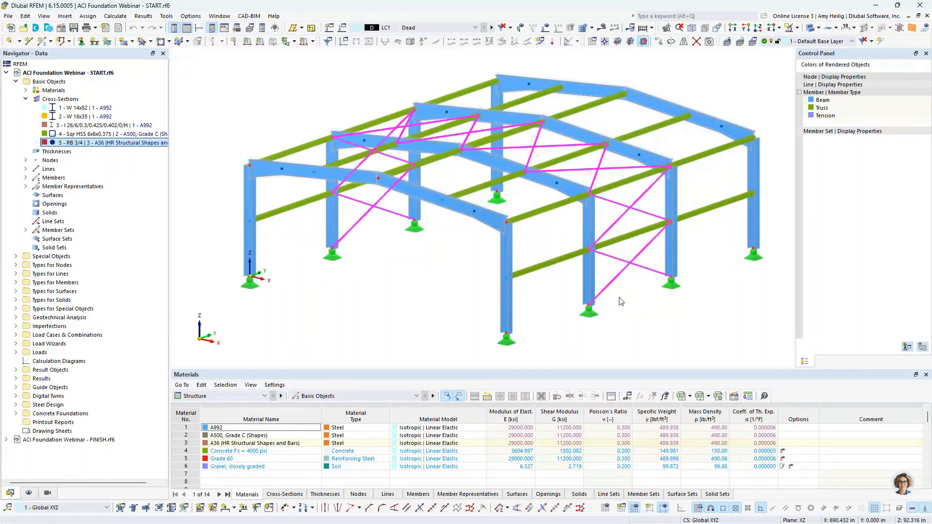
left_click(26, 99)
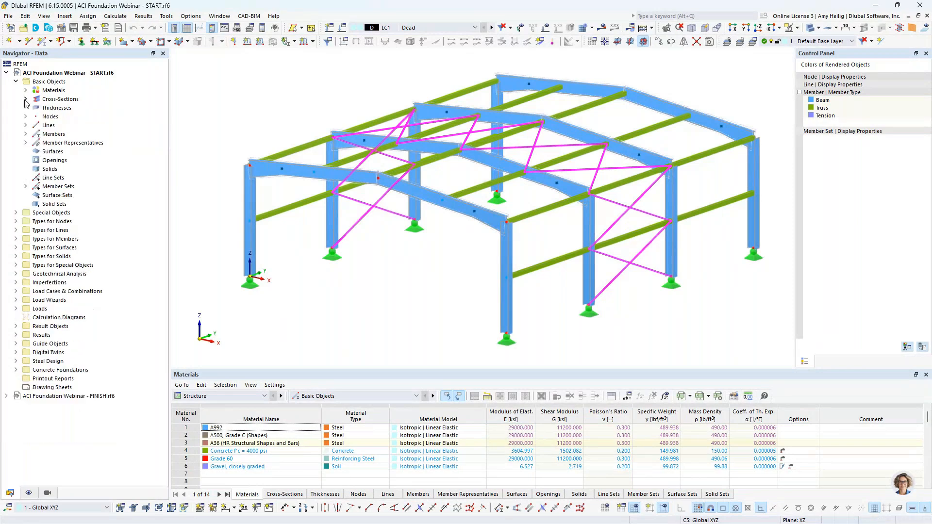
left_click(369, 272)
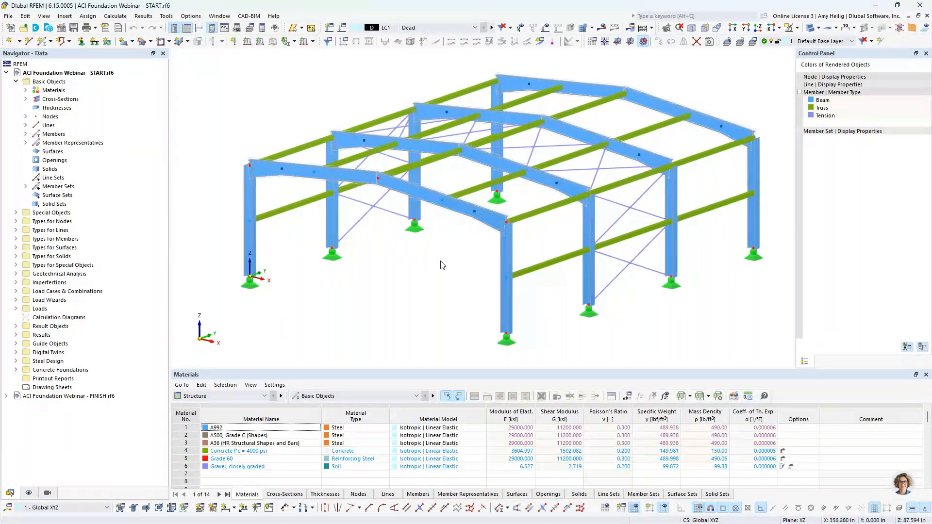
Inspect the member type settings of the front corner column and close them without changes
double_click(504, 266)
left_click(233, 130)
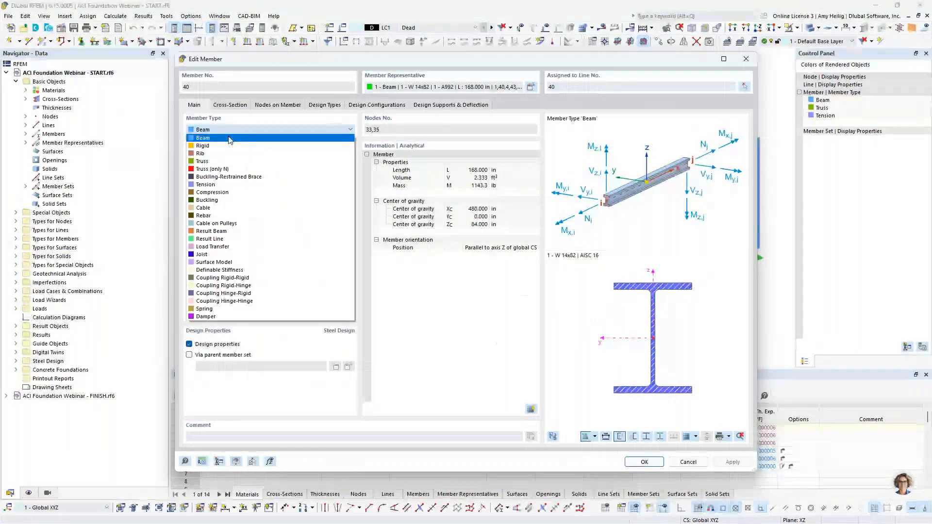
left_click(229, 139)
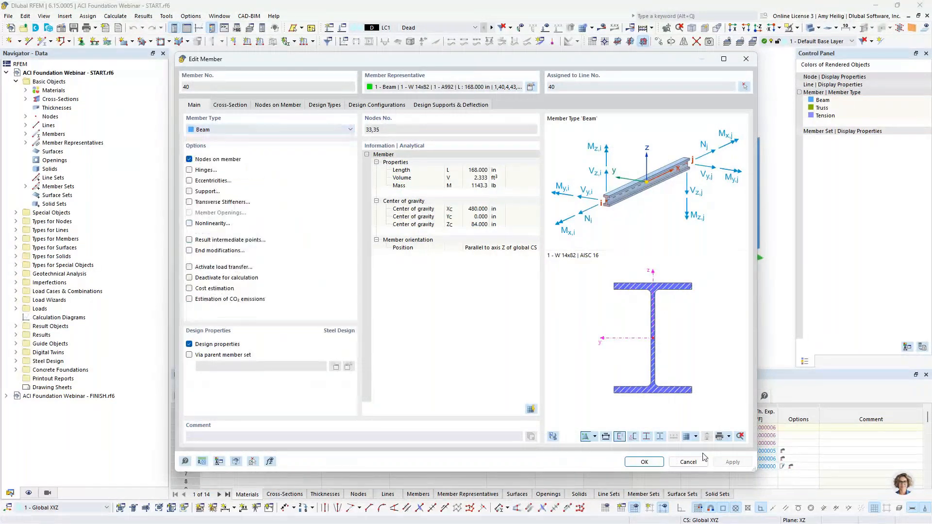
left_click(689, 463)
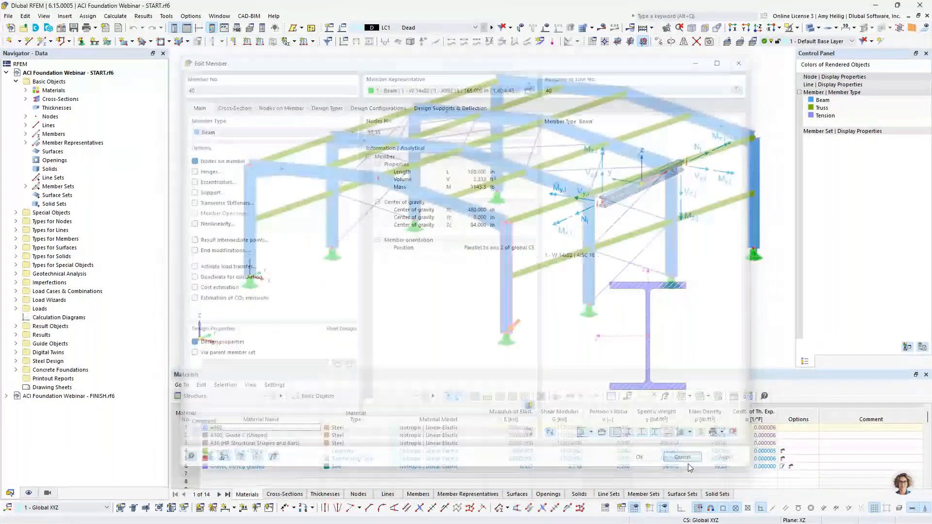
Inspect the member types of a side wall girt and a diagonal wall brace without changing them
double_click(552, 266)
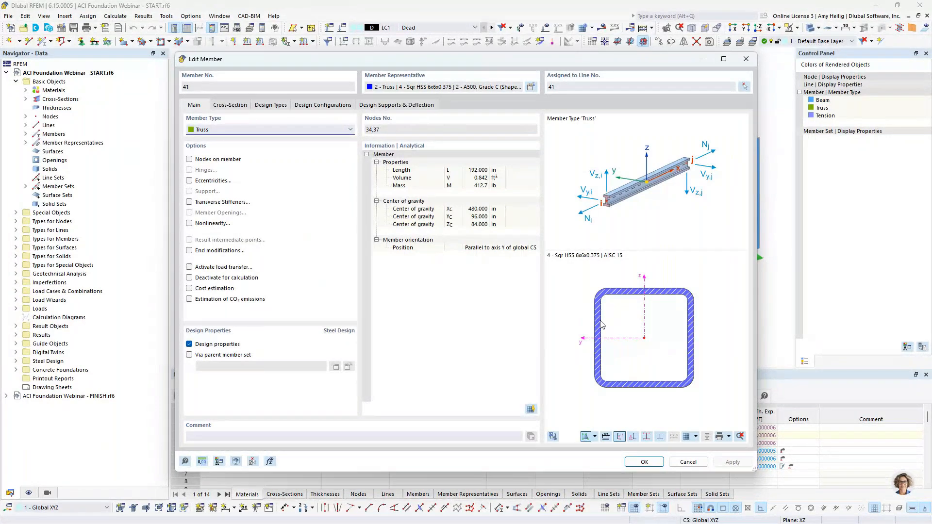
key("Escape")
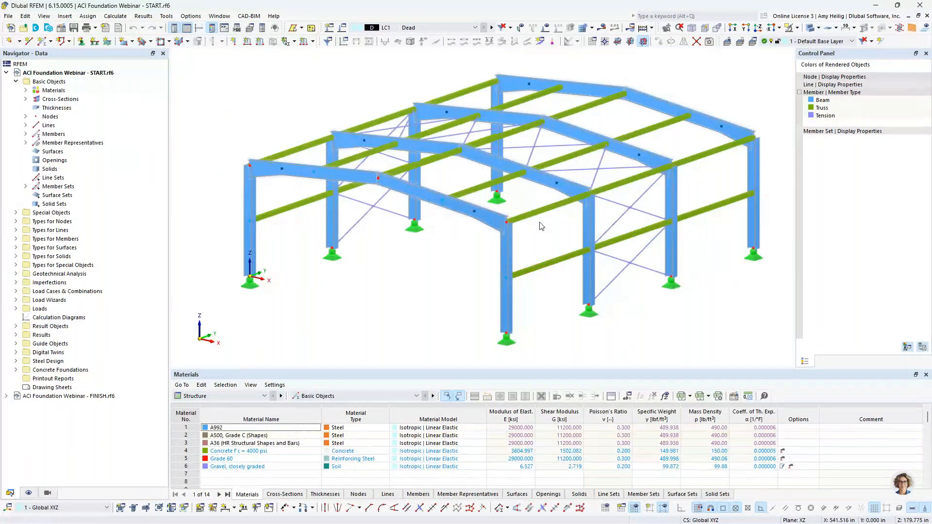
double_click(622, 222)
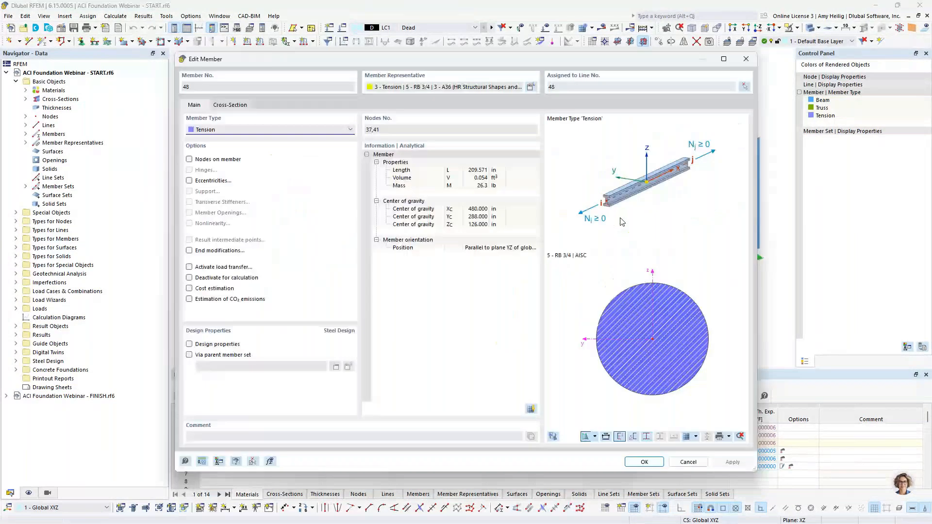
left_click(251, 131)
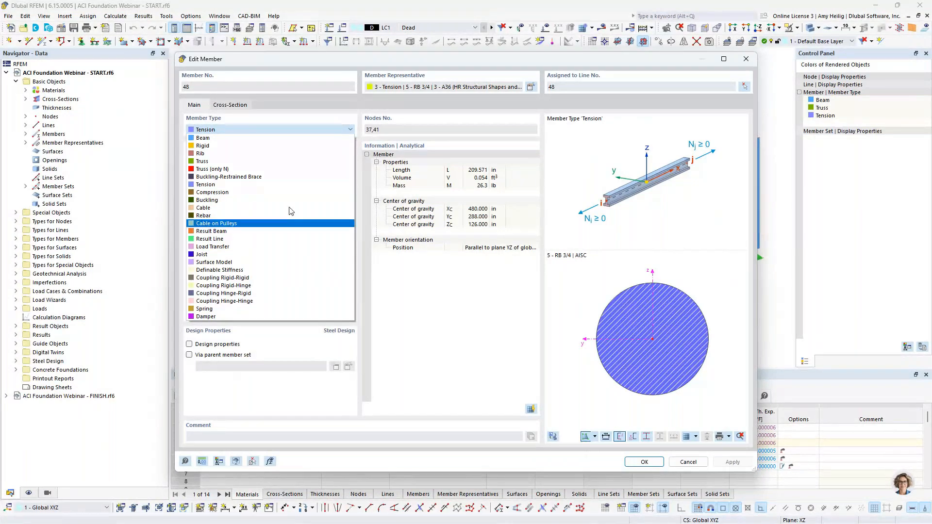
left_click(695, 464)
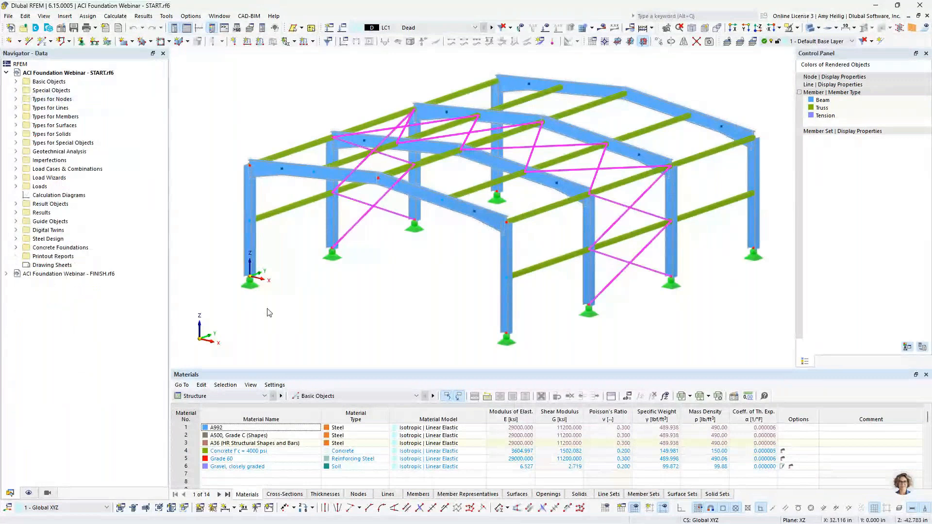
left_click(267, 309)
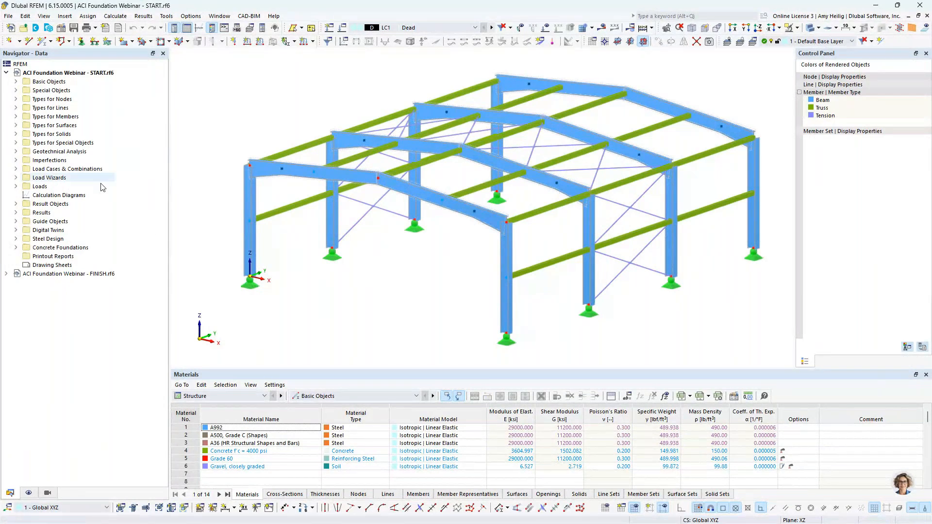
Edit the nodal support assigned to the column bases and activate its Foundations option
left_click(16, 99)
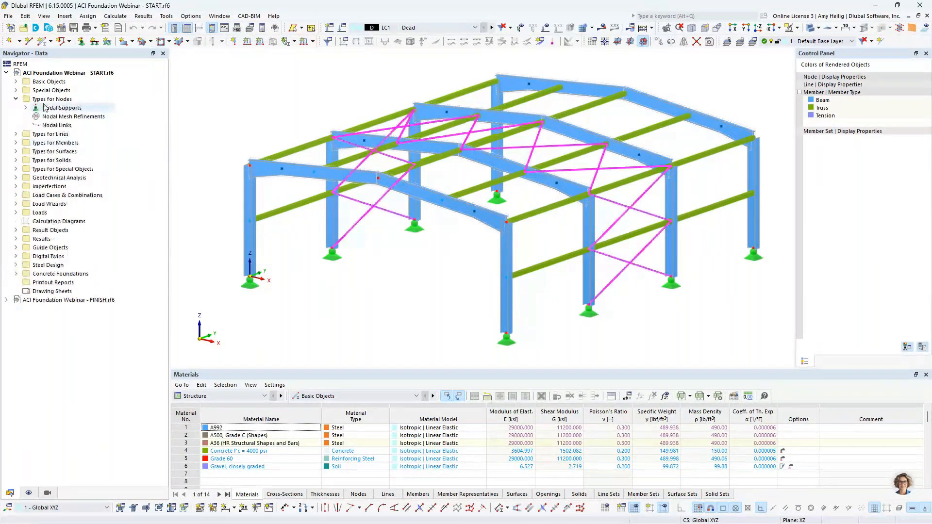
double_click(44, 108)
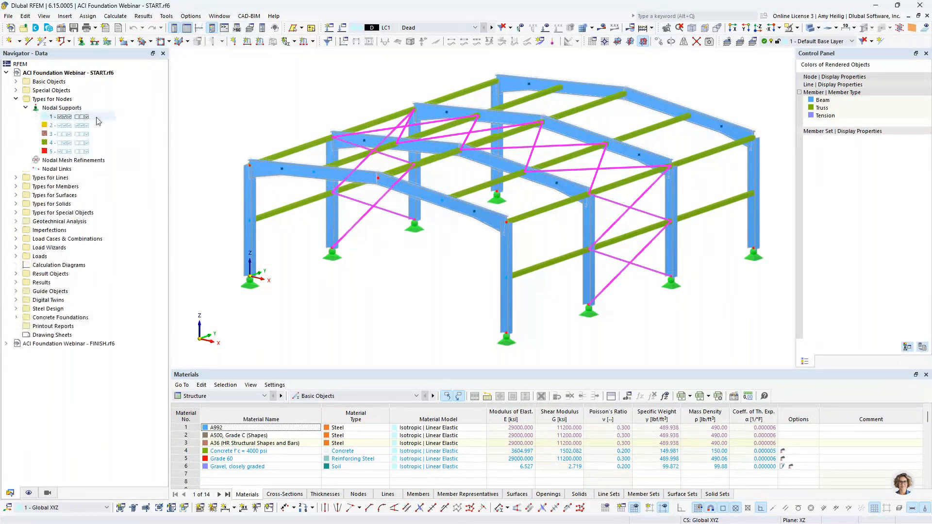
left_click(80, 117)
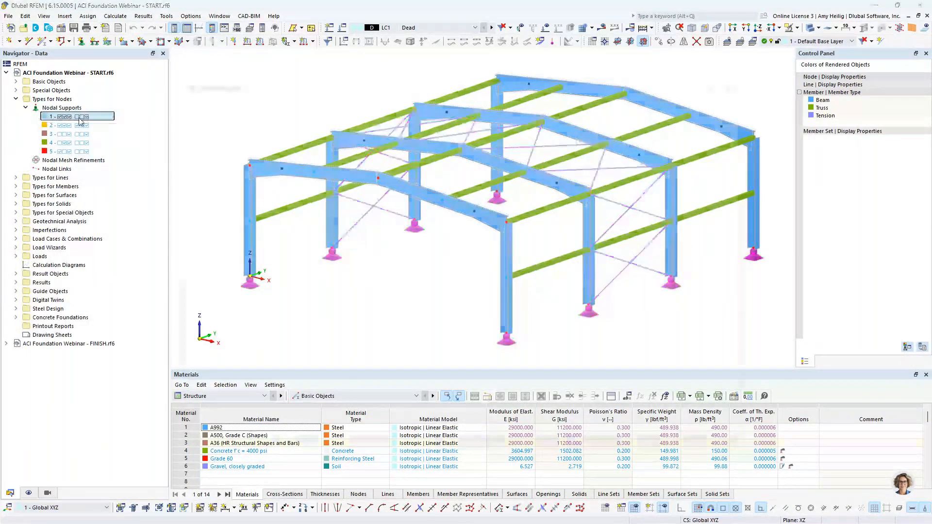
double_click(80, 121)
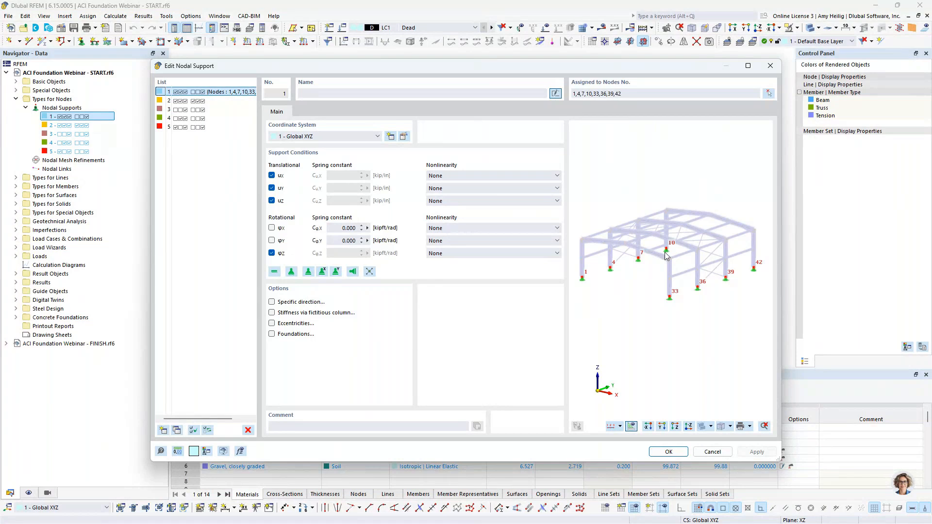
left_click(271, 335)
left_click(324, 113)
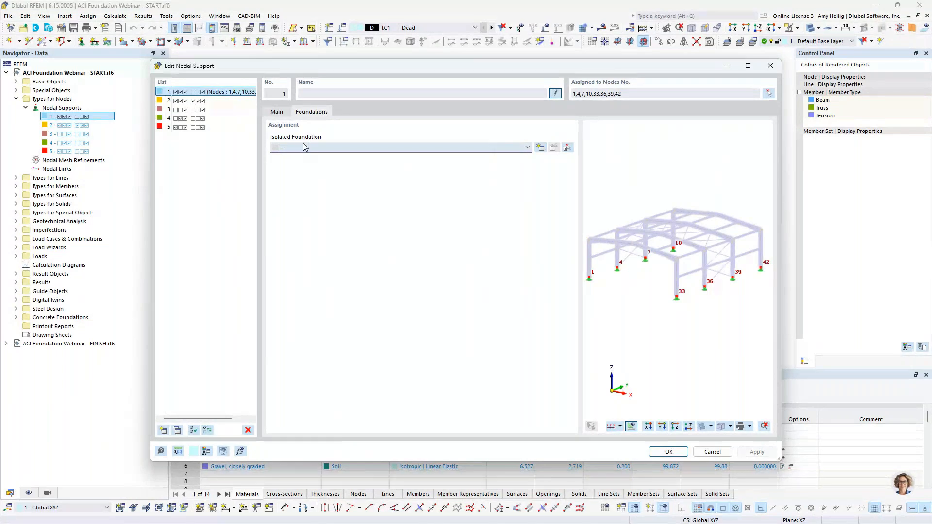
left_click(277, 112)
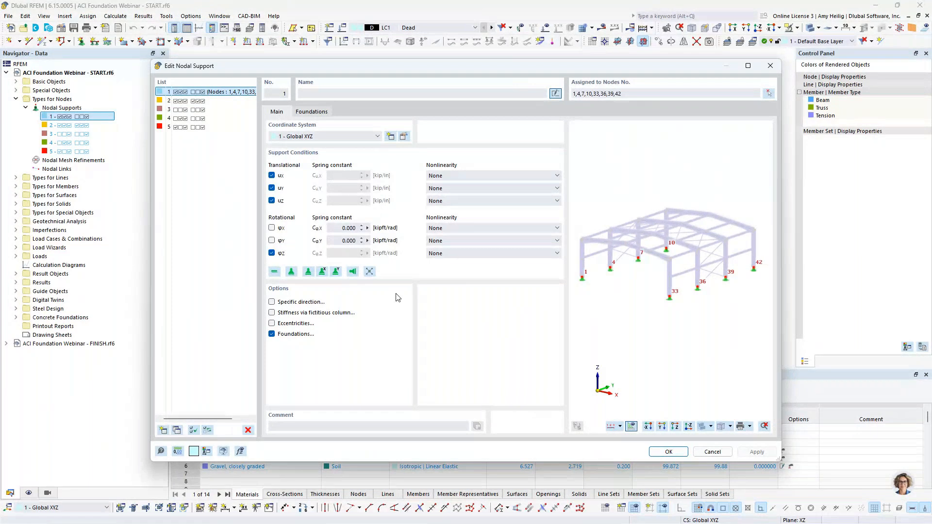
Inspect the support at node 33 up close and activate the Specific direction option for the nodal support
scroll(667, 303, "up", 3)
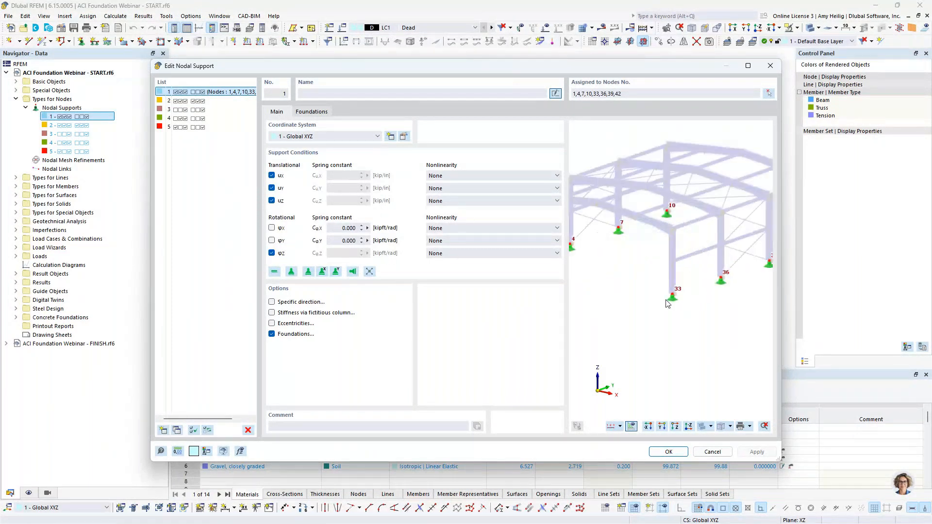
scroll(667, 304, "up", 2)
scroll(667, 303, "up", 3)
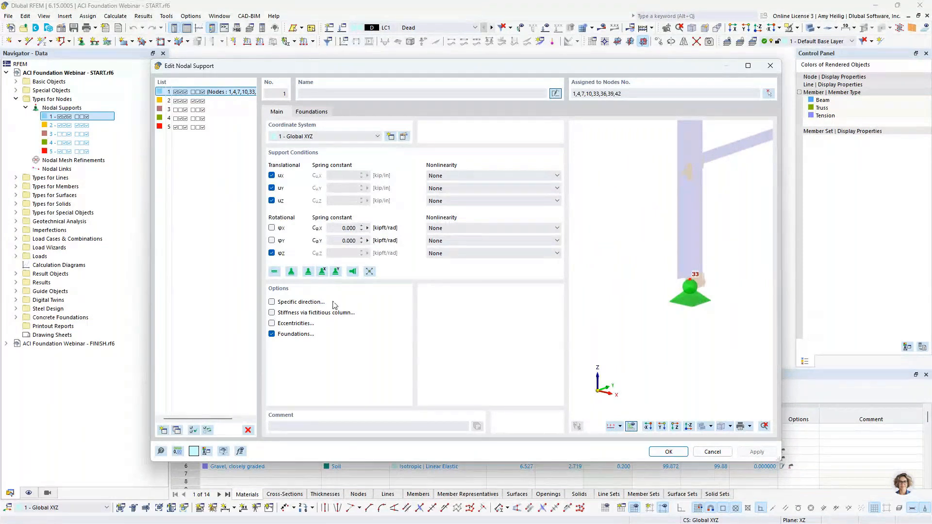
left_click(273, 302)
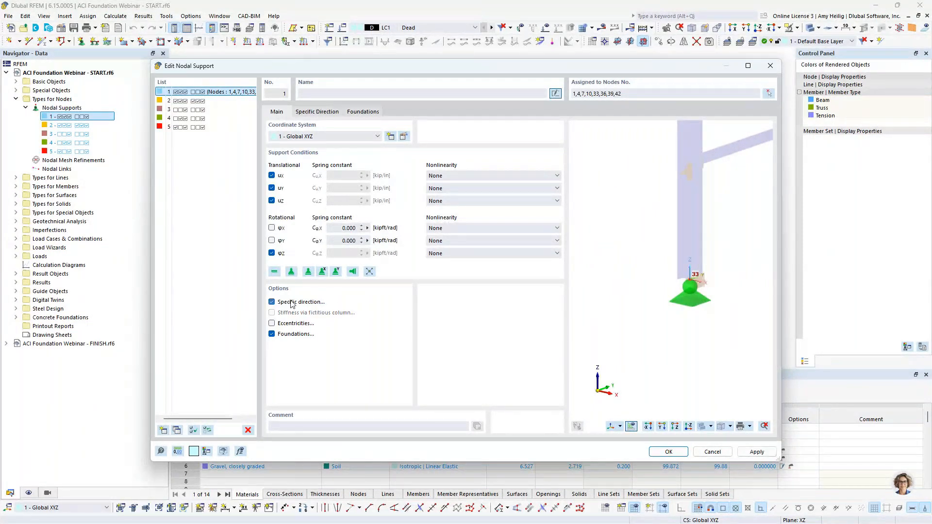
Review the rotation parameters of the support's specific direction and deactivate the Specific direction option
left_click(321, 114)
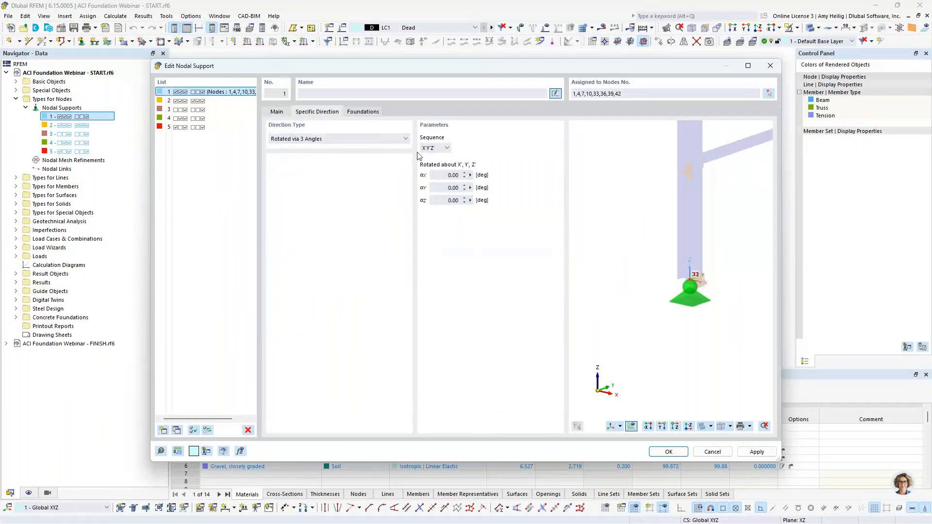
left_click(281, 113)
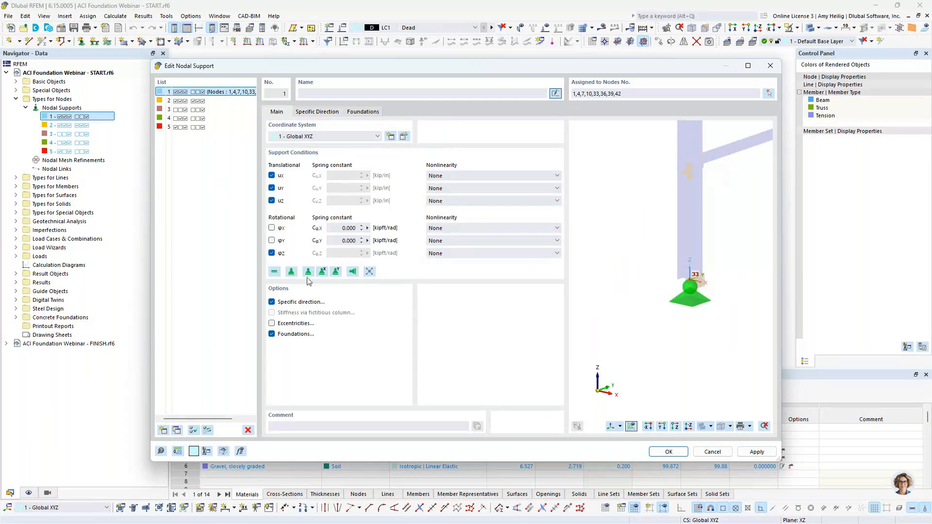
left_click(272, 303)
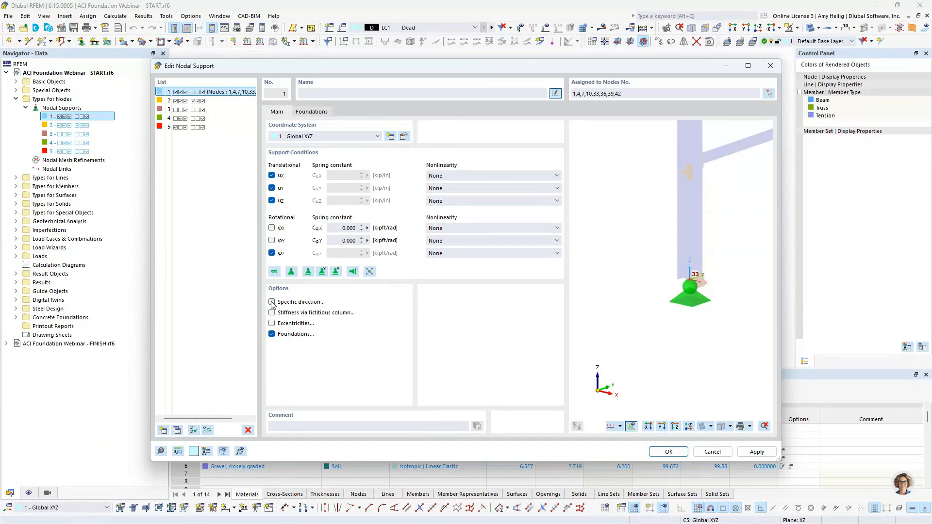
Examine the column base supports in the preview, deactivate the Foundations option and close the nodal support without saving
scroll(661, 310, "down", 5)
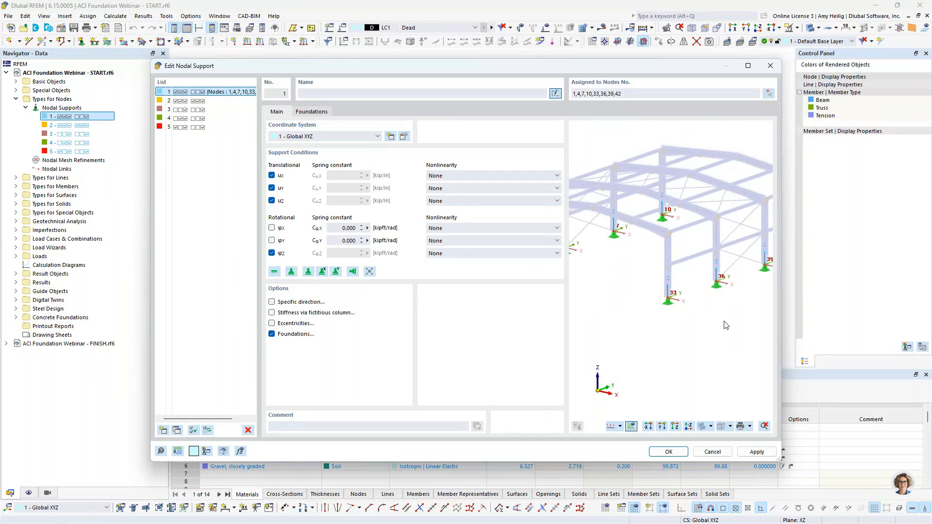
middle_click_drag(701, 331, 654, 353)
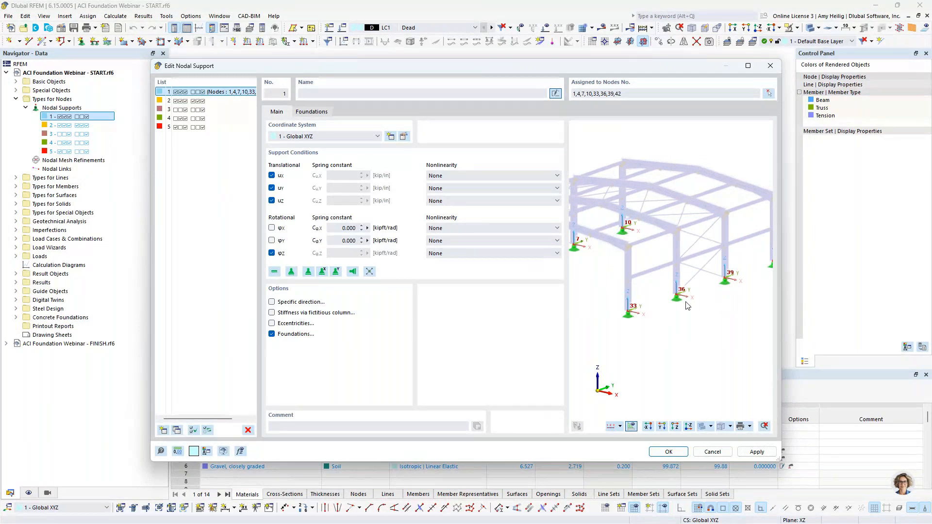
middle_click_drag(702, 328, 664, 338)
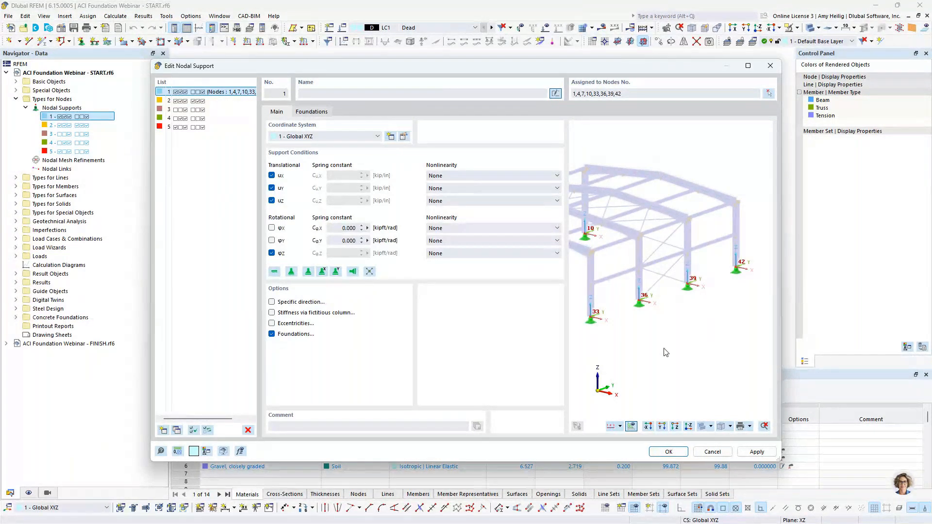
left_click(271, 334)
left_click(716, 454)
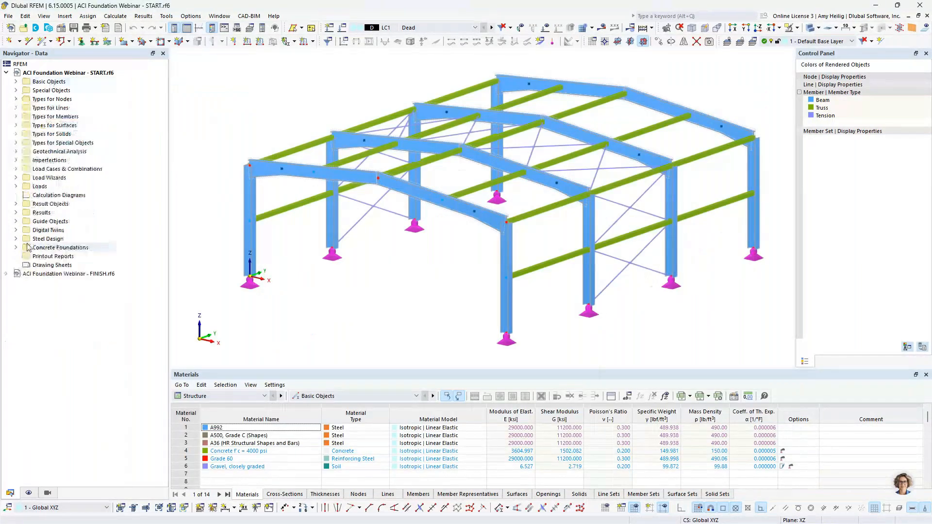
Create an isolated foundation of type Pad Foundation and assign it to the nodal support at the column bases
left_click(16, 248)
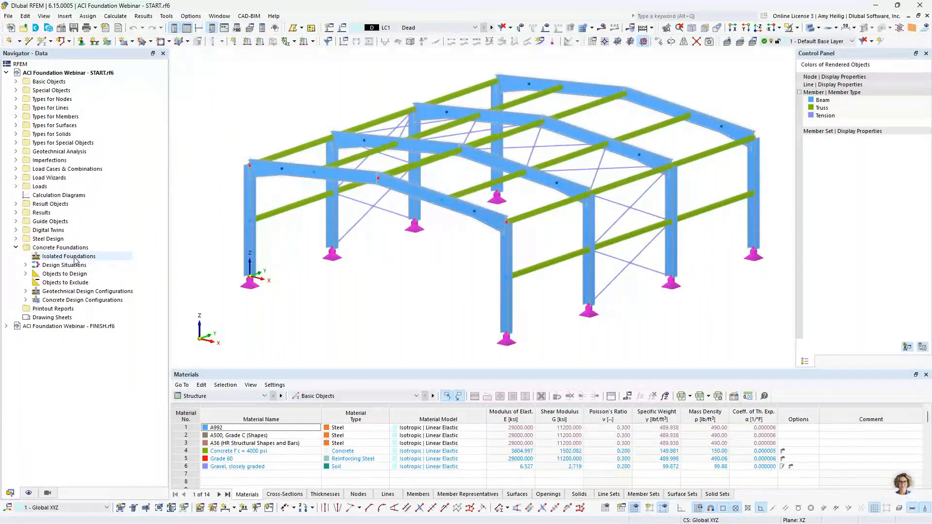
left_click(74, 257)
double_click(74, 257)
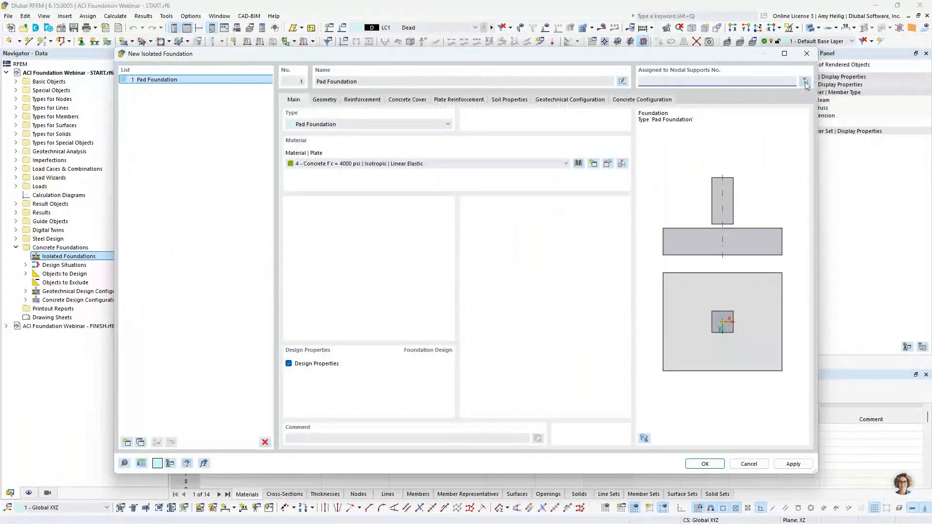
left_click(805, 82)
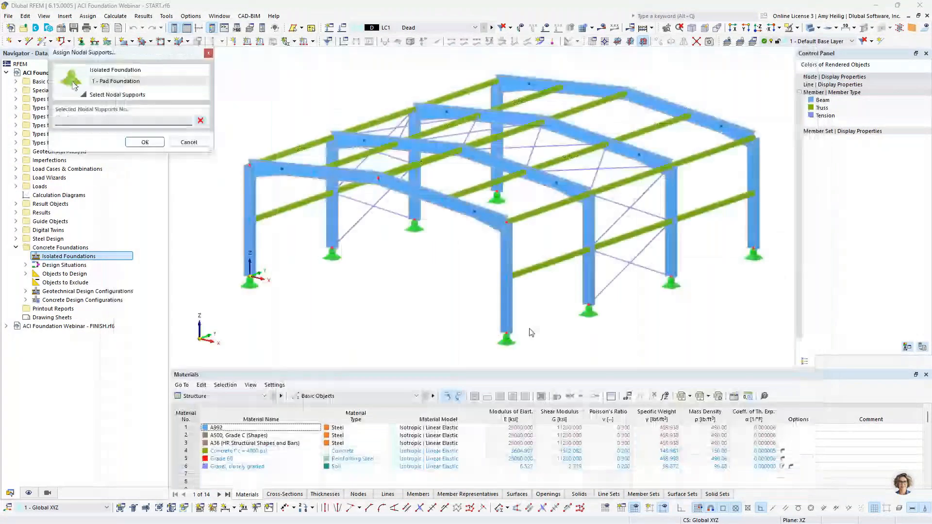
left_click(507, 338)
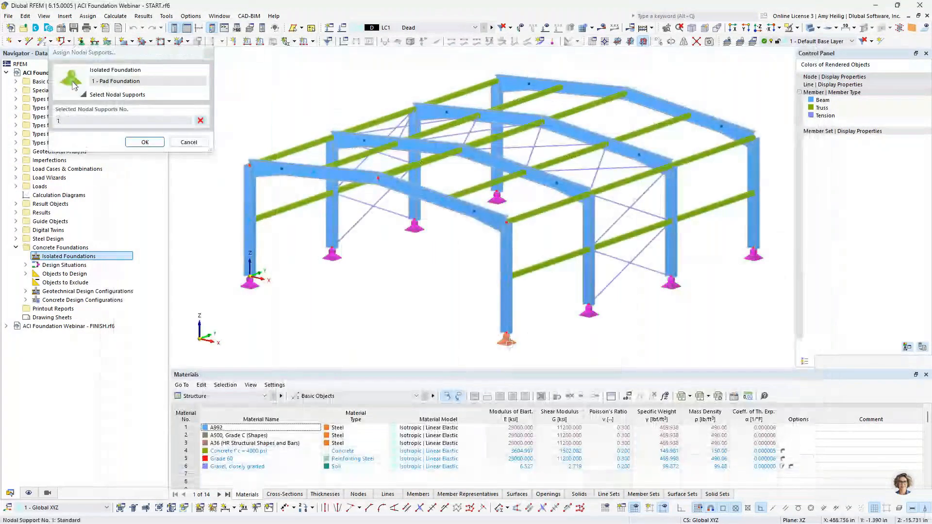
left_click(145, 142)
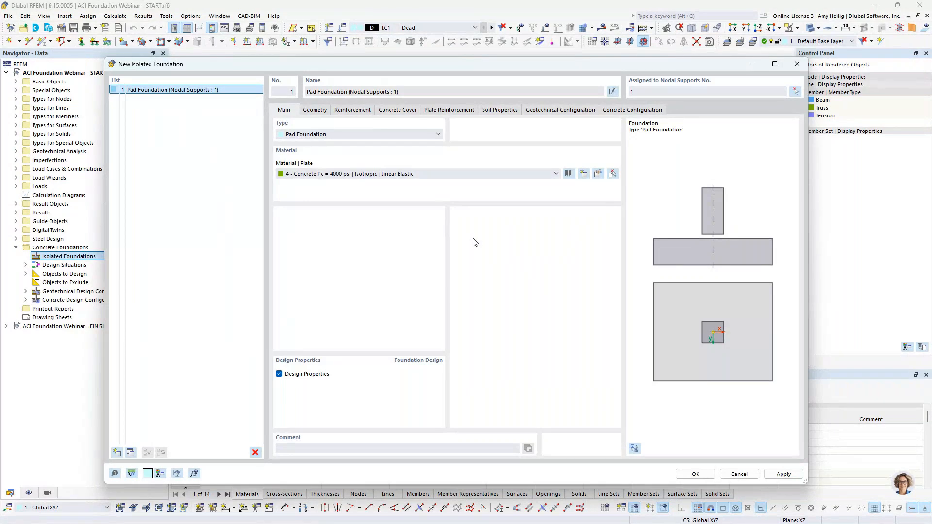
left_click(319, 139)
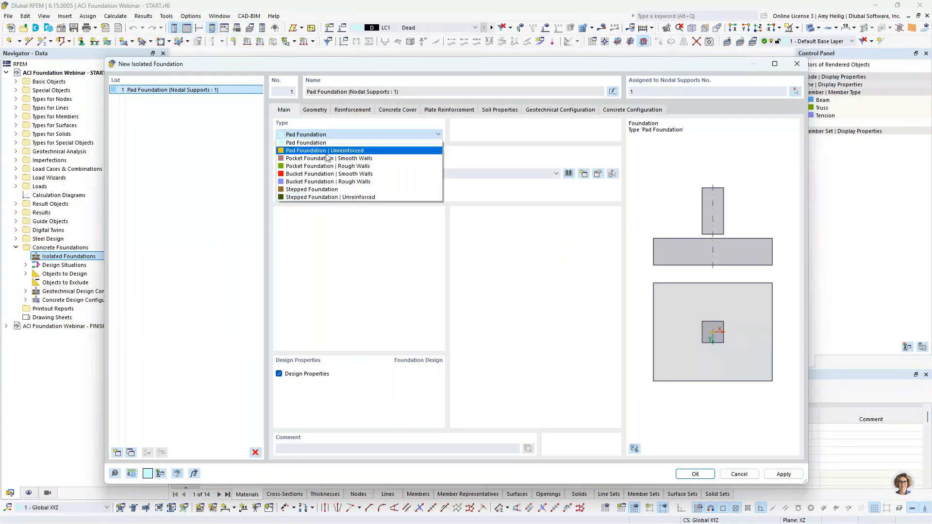
left_click(328, 145)
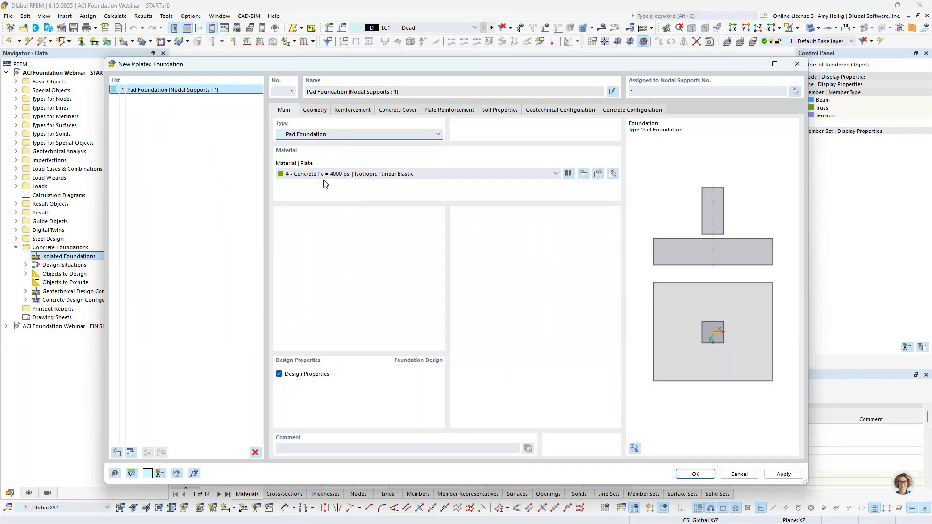
Set the foundation plate's material to Concrete f'c = 4000 psi from the ACI 318-19 concretes in the material library
left_click(570, 176)
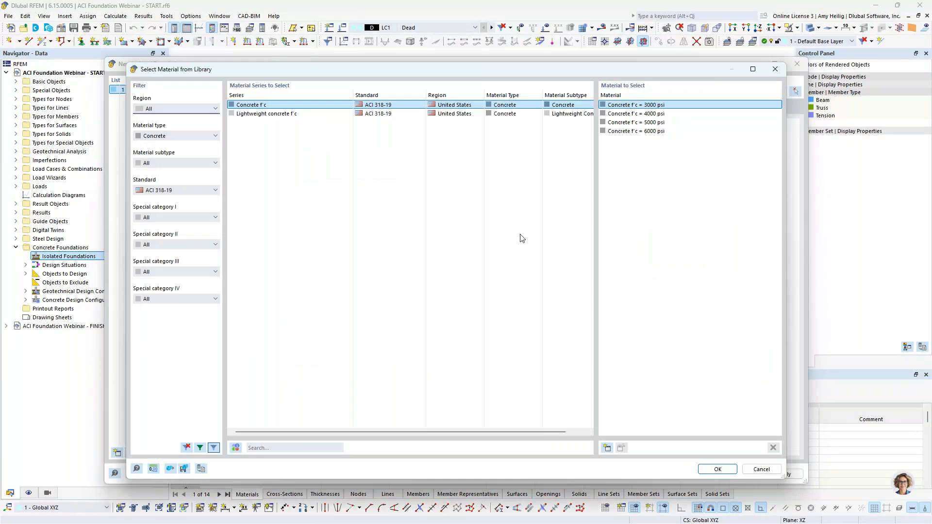
left_click(193, 109)
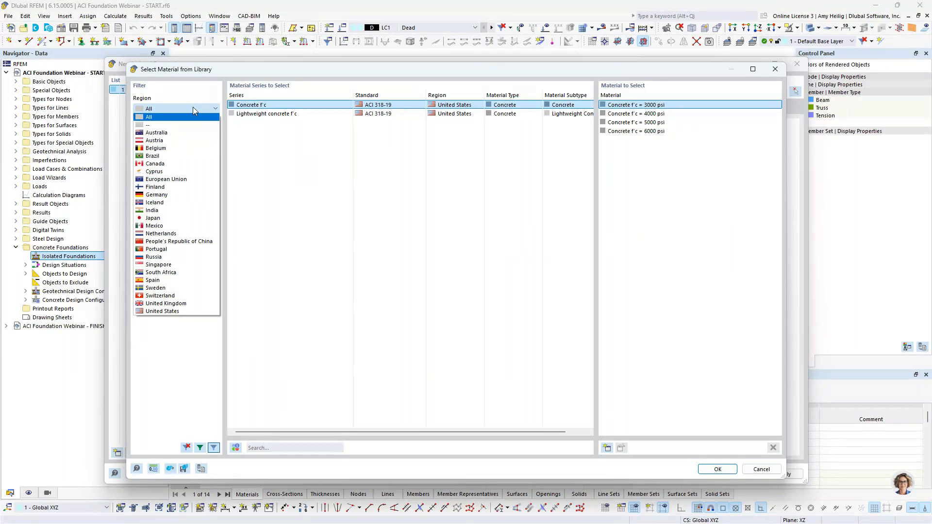
left_click(193, 109)
left_click(163, 137)
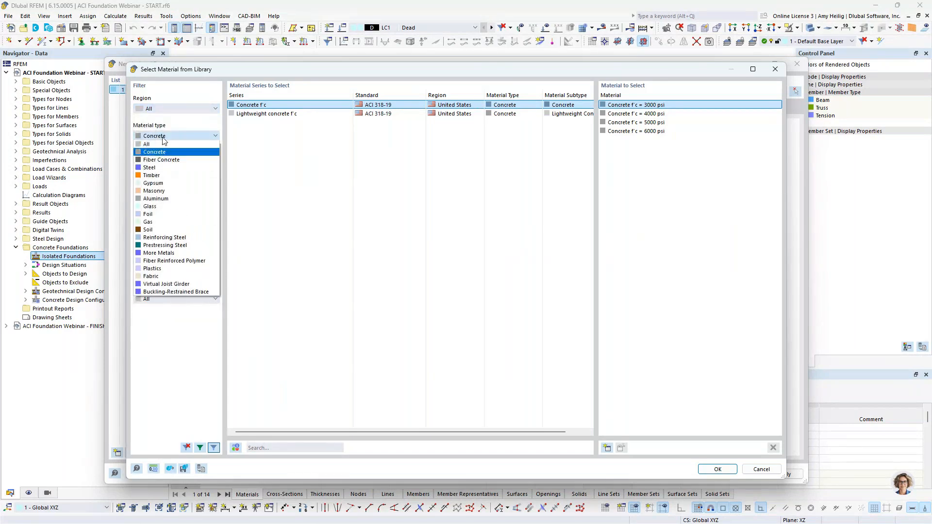
left_click(164, 141)
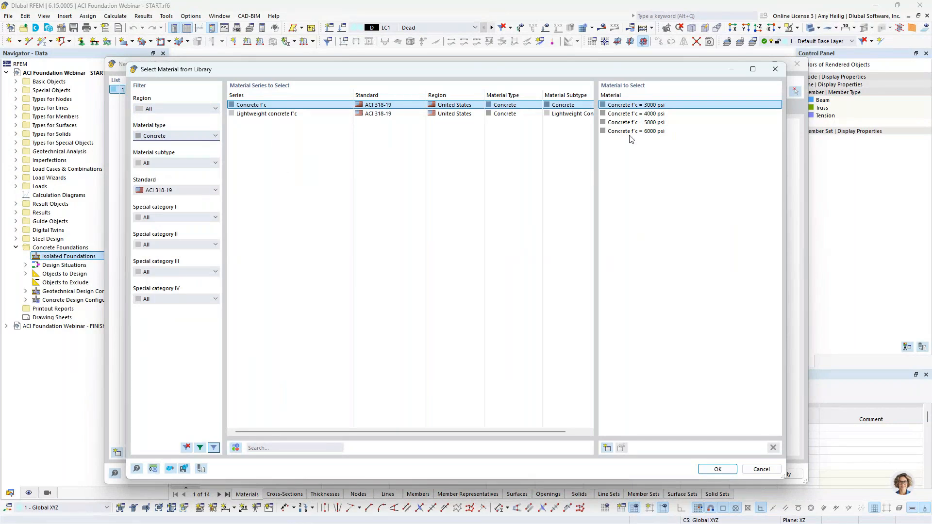
left_click(633, 115)
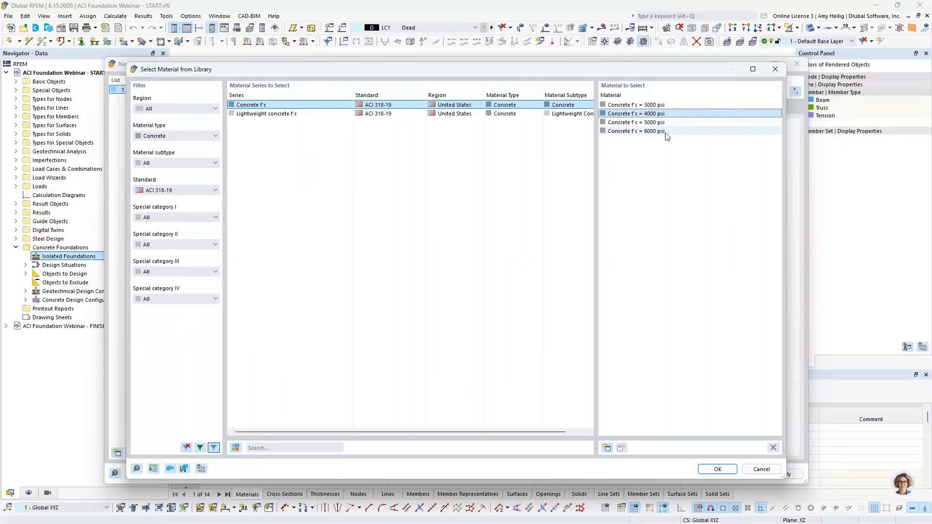
left_click(717, 469)
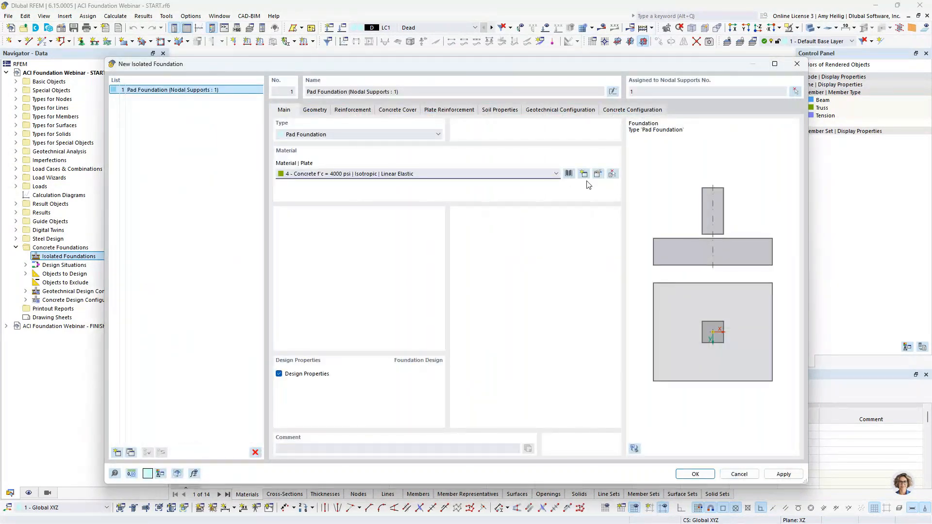
Inspect the plate concrete's material values with the User-defined material option activated, and discard the changes
left_click(598, 174)
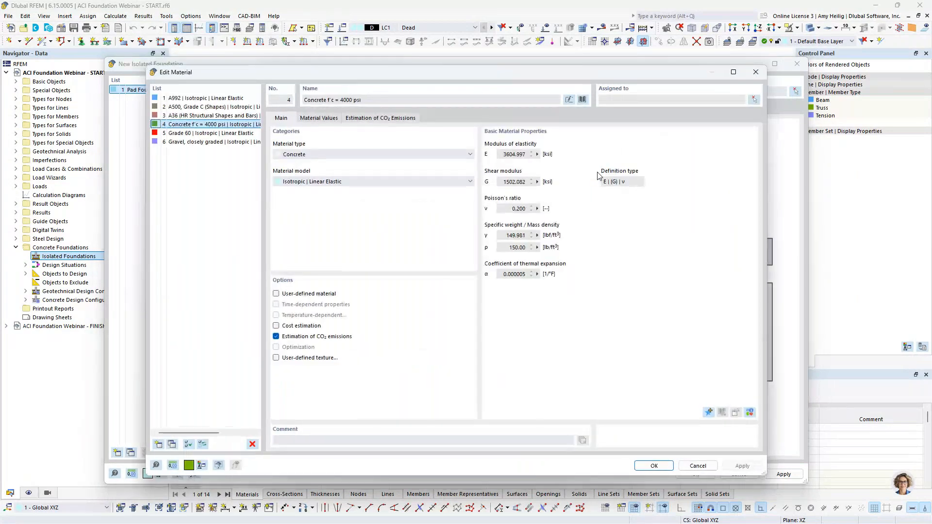
left_click(276, 294)
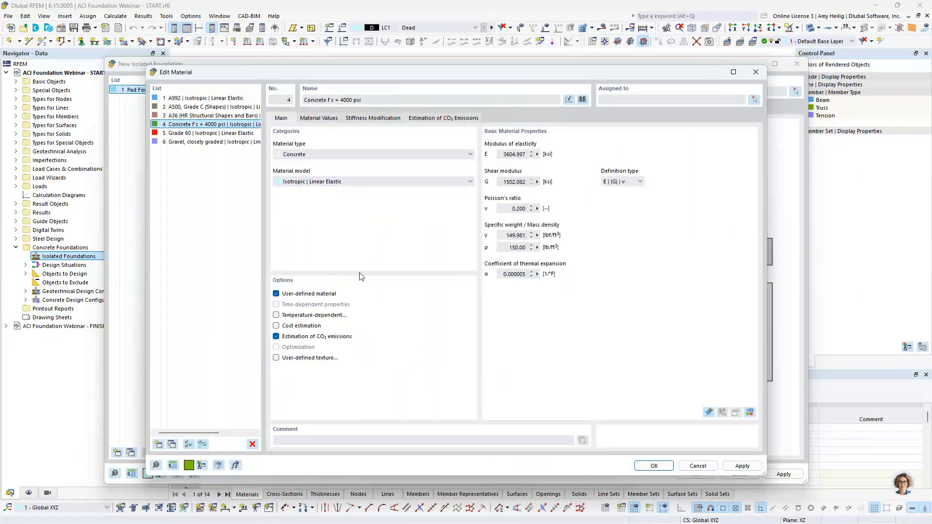
left_click(320, 119)
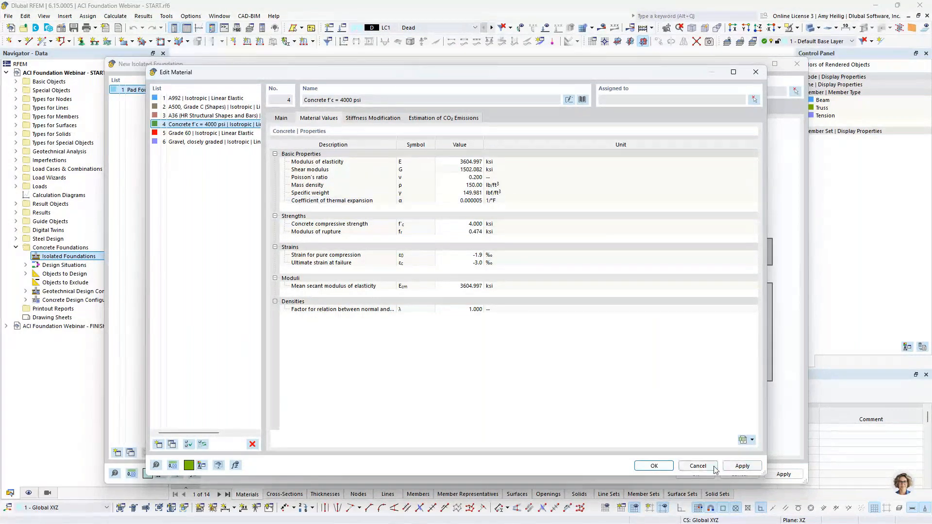
left_click(697, 466)
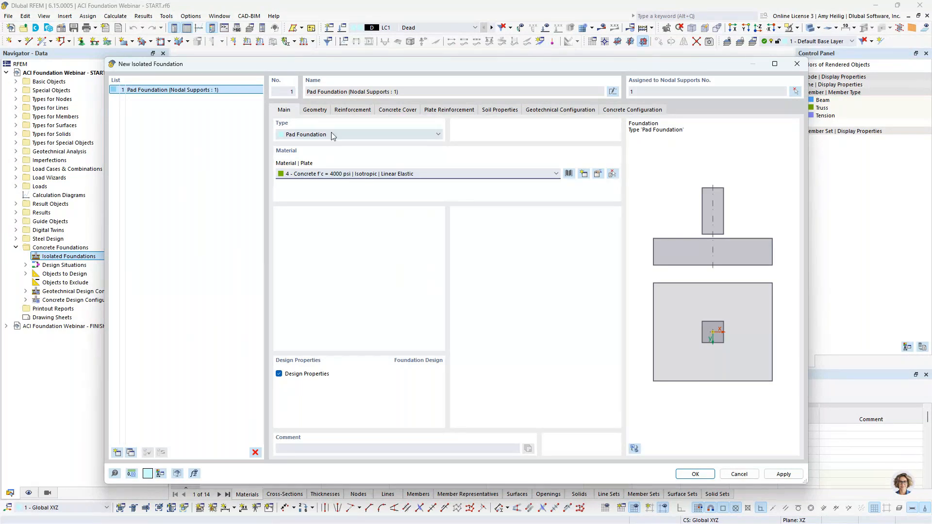
Set the foundation plate's dimensions to 84 in in both x and y and its thickness to 18 in
left_click(317, 110)
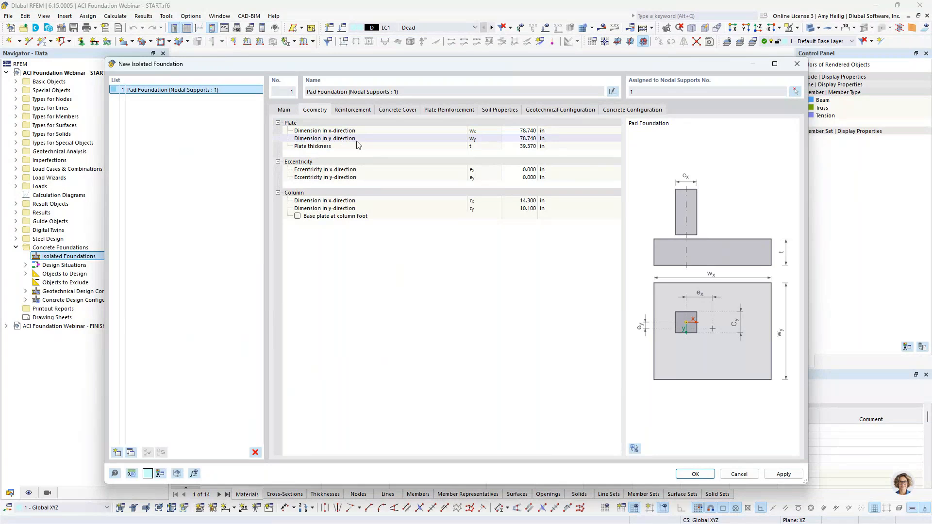
left_click(510, 131)
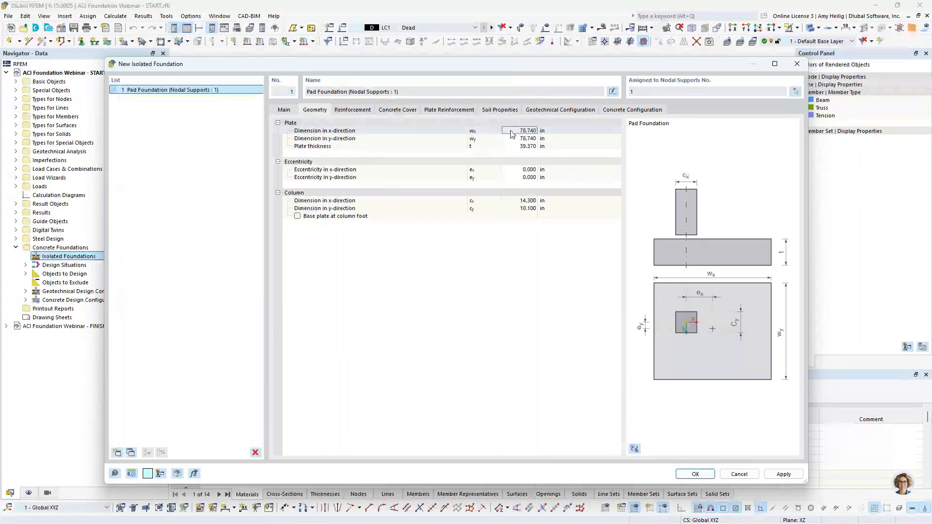
type("84")
key("Tab")
type("84")
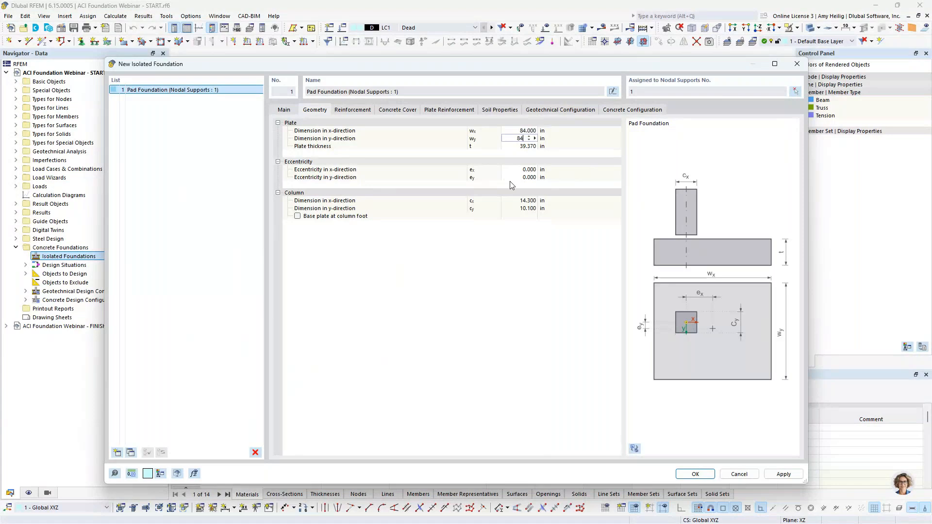
key("Tab")
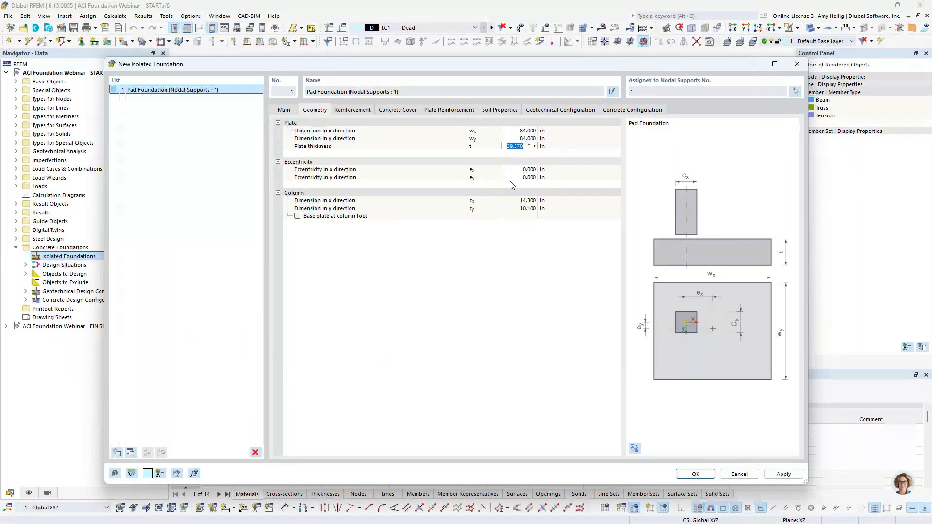
type("18")
left_click(517, 171)
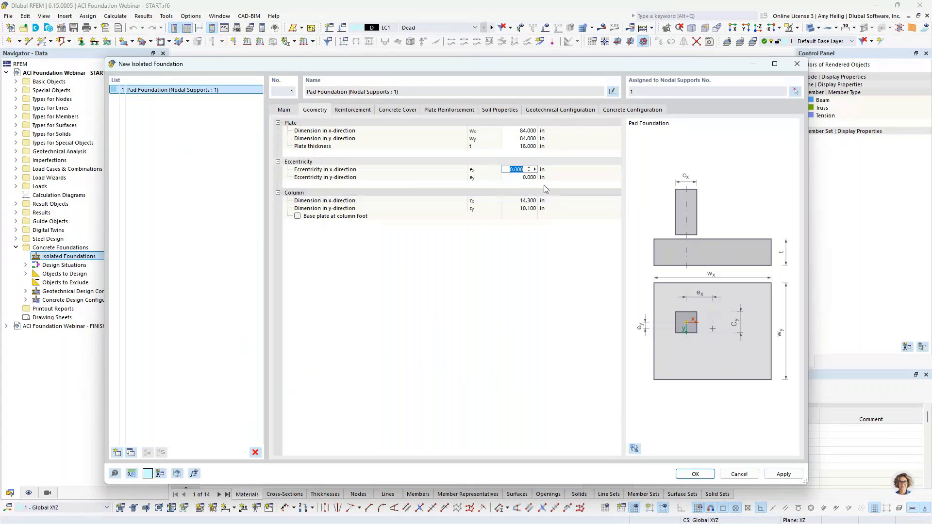
Add a base plate at the column foot measuring 18 in in x, 18 in in y and 1.0 in thick
mouse_move(539, 67)
left_mouse_down()
mouse_move(538, 330)
mouse_move(536, 77)
left_mouse_up()
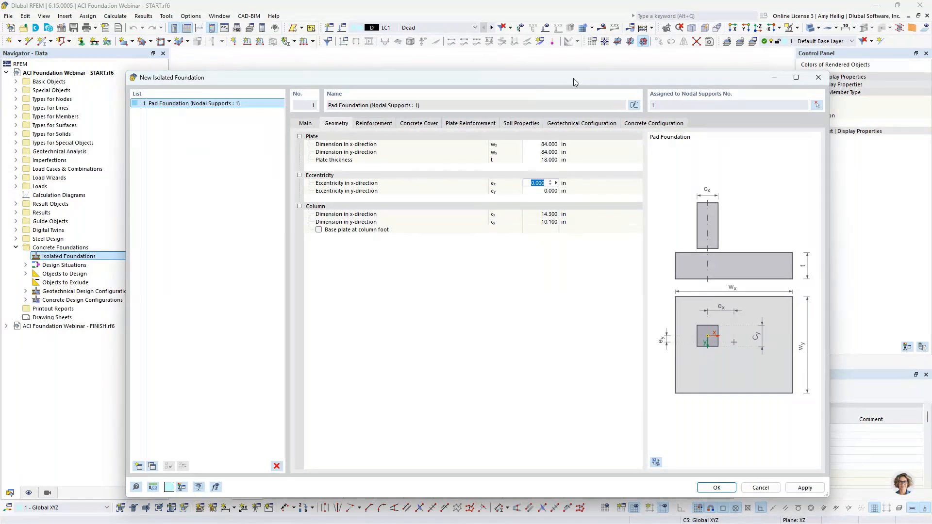
left_click_drag(573, 78, 577, 372)
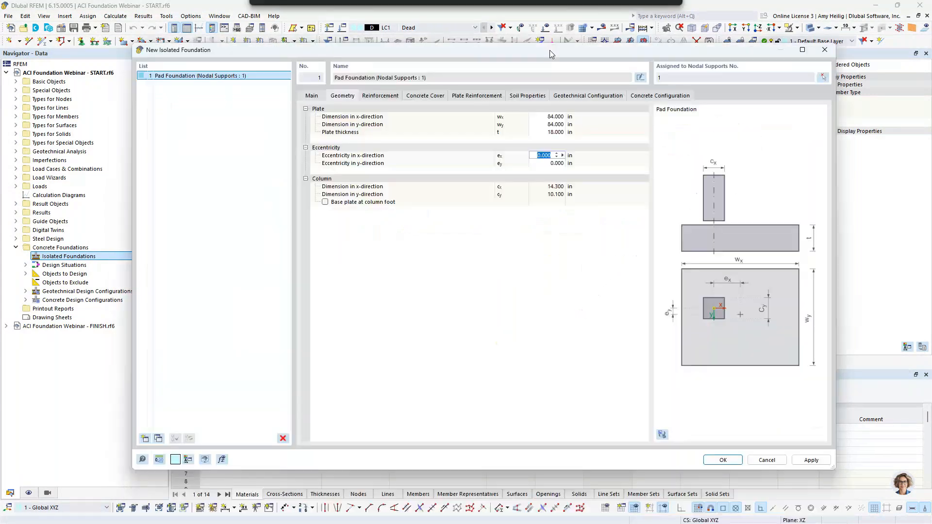
left_click(325, 203)
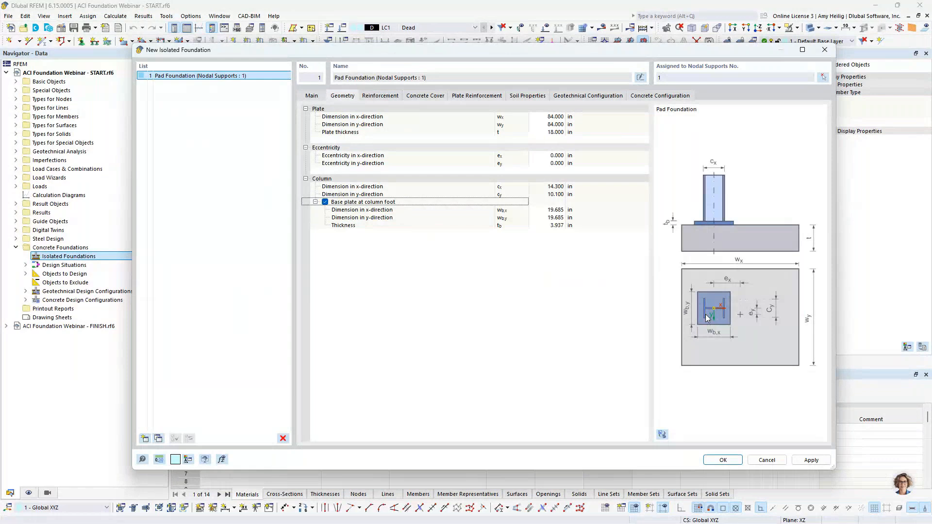
left_click(554, 210)
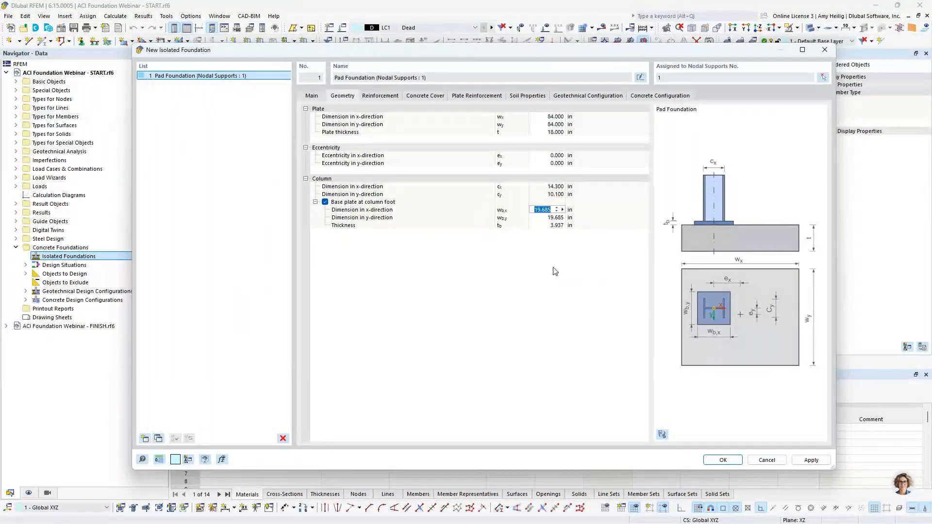
type("18")
key("Tab")
type("18")
key("Tab")
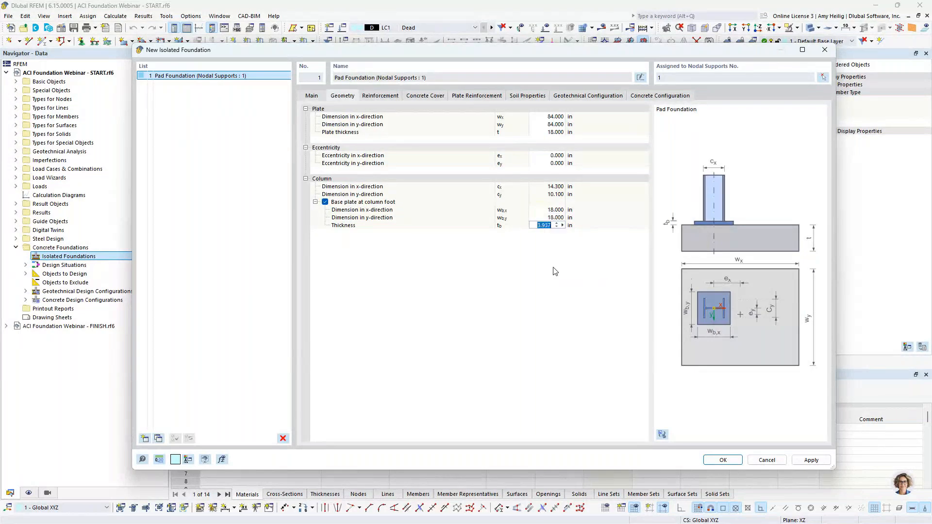
type("1.0")
key("Return")
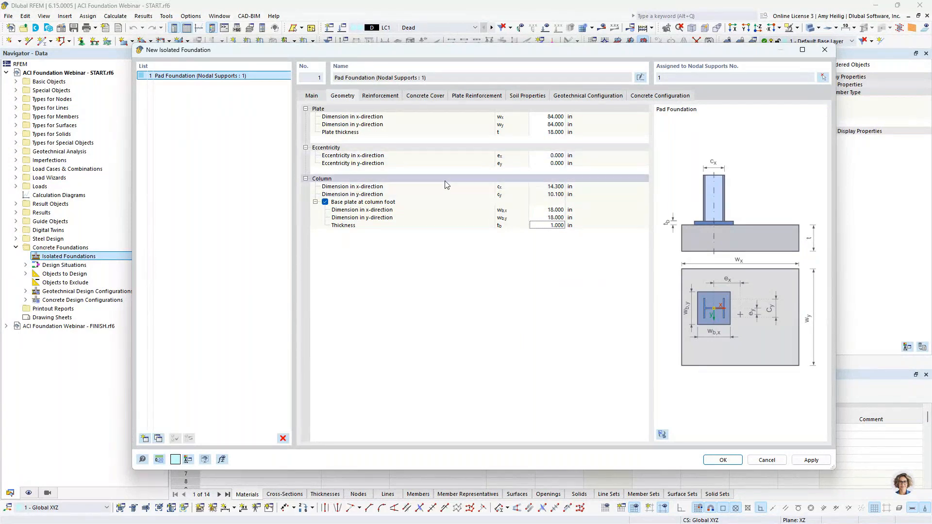
Look through the ACI 318-19 reinforcing steel grades in the foundation's reinforcement material library, selecting Grade 60, and cancel the selection
left_click(387, 100)
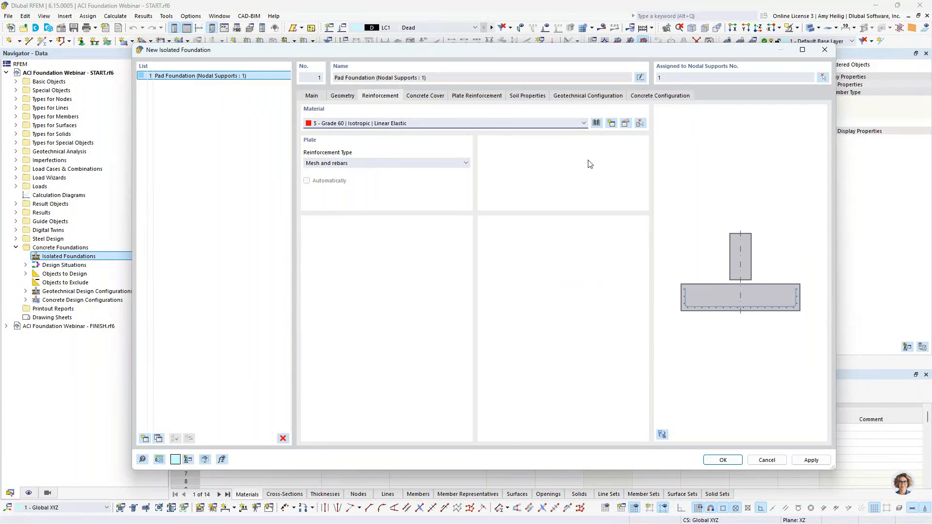
left_click(596, 124)
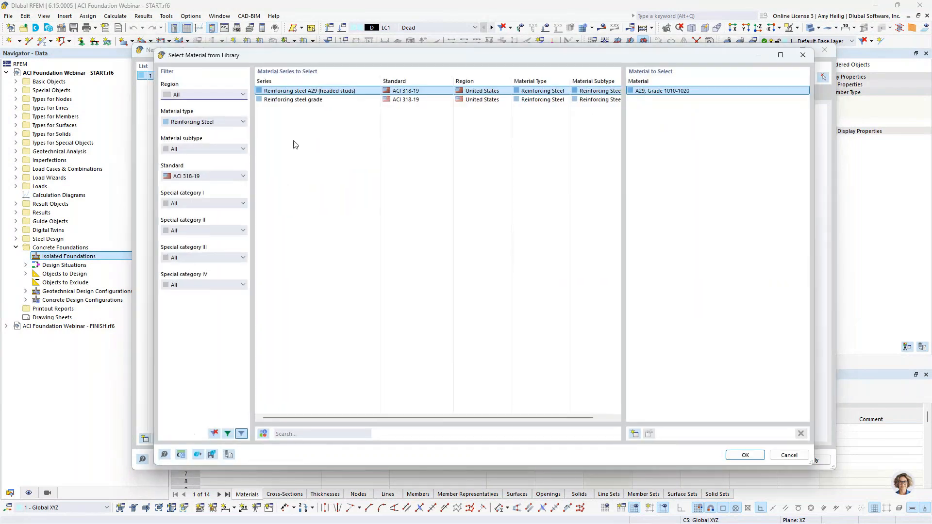
left_click(189, 123)
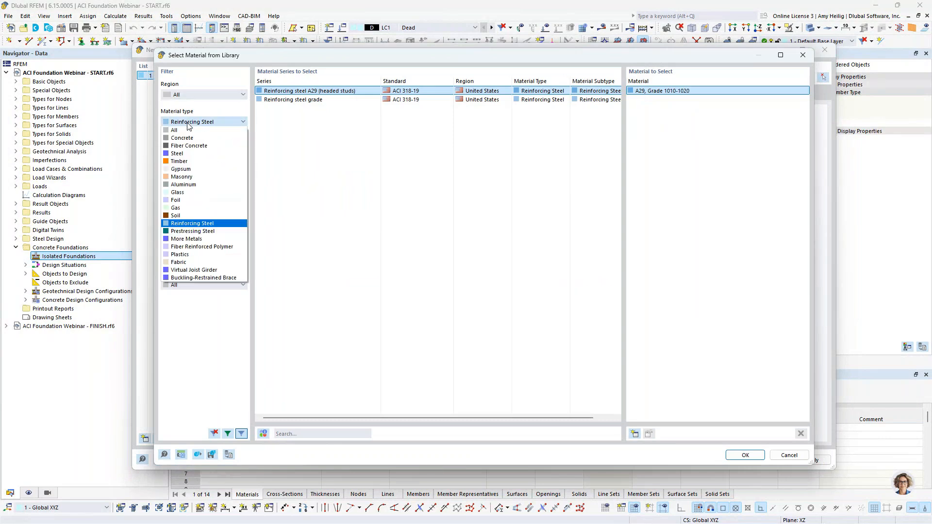
left_click(189, 123)
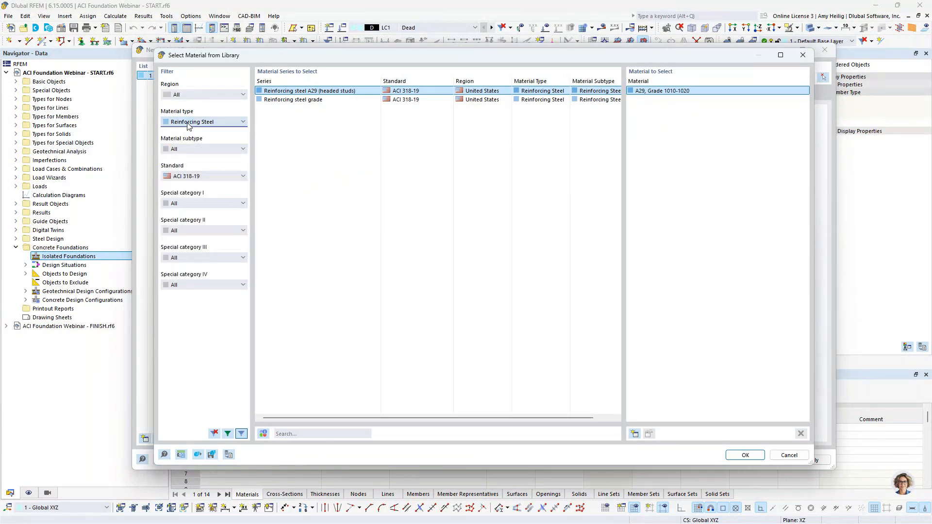
left_click(301, 101)
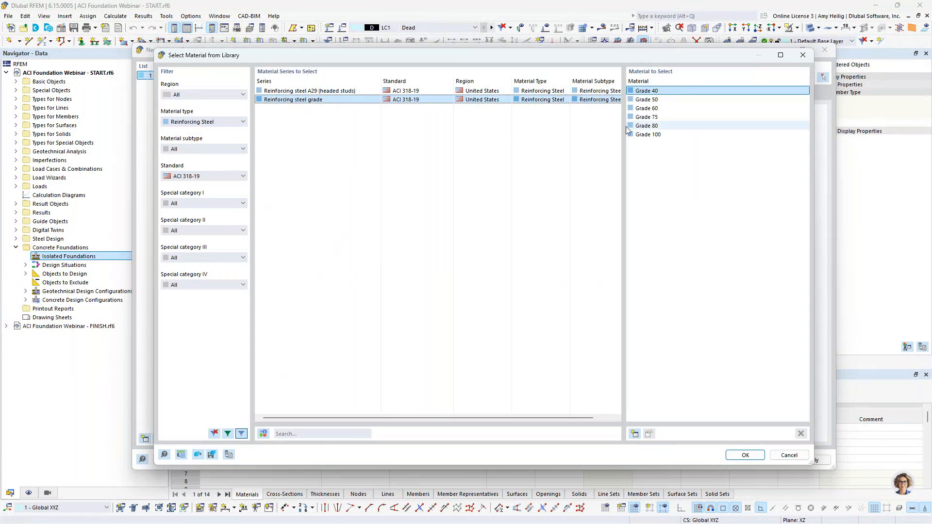
left_click(648, 109)
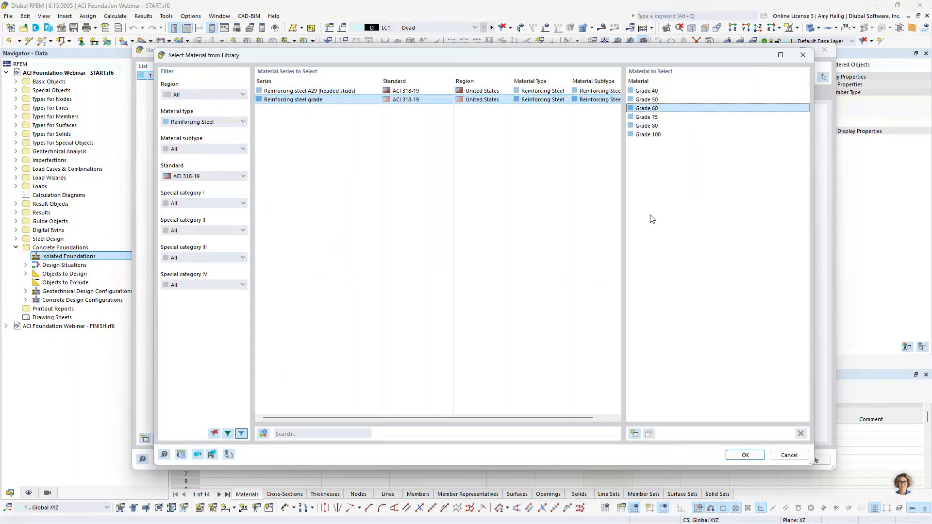
left_click(790, 455)
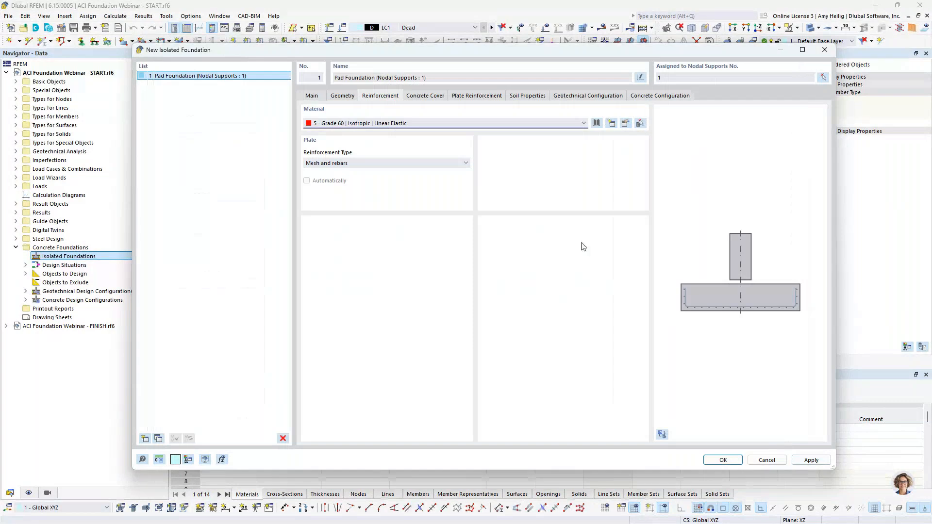
Set the plate's reinforcement type to Rebars and define a uniform concrete cover of 2.0 in for all sides
left_click(447, 165)
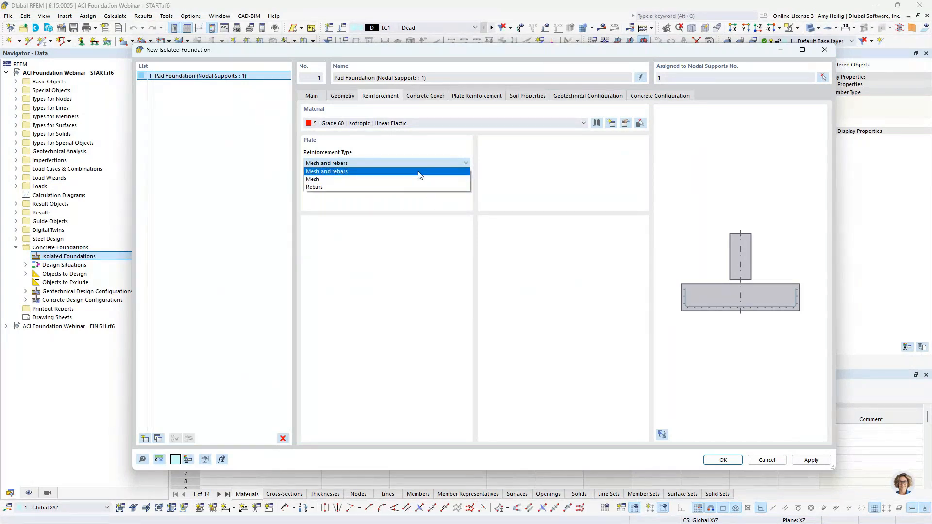
left_click(416, 188)
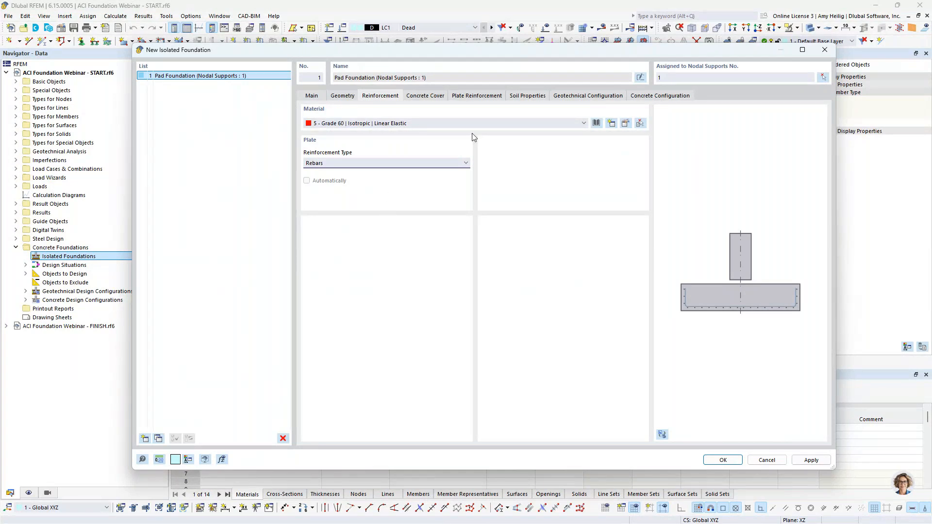
left_click(418, 97)
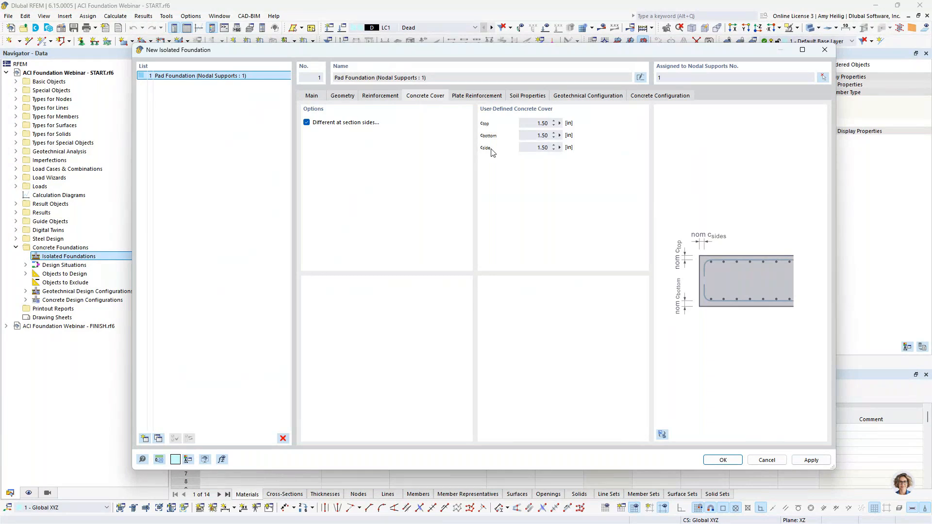
left_click(307, 123)
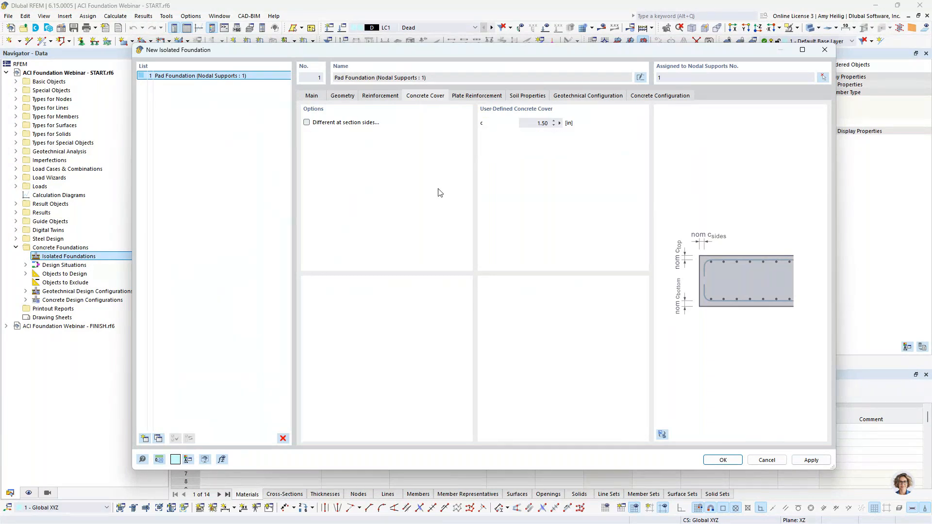
double_click(537, 123)
type("2.0")
Try defining a top reinforcement layer for the plate, and set the top reinforcement back to None
left_click(475, 97)
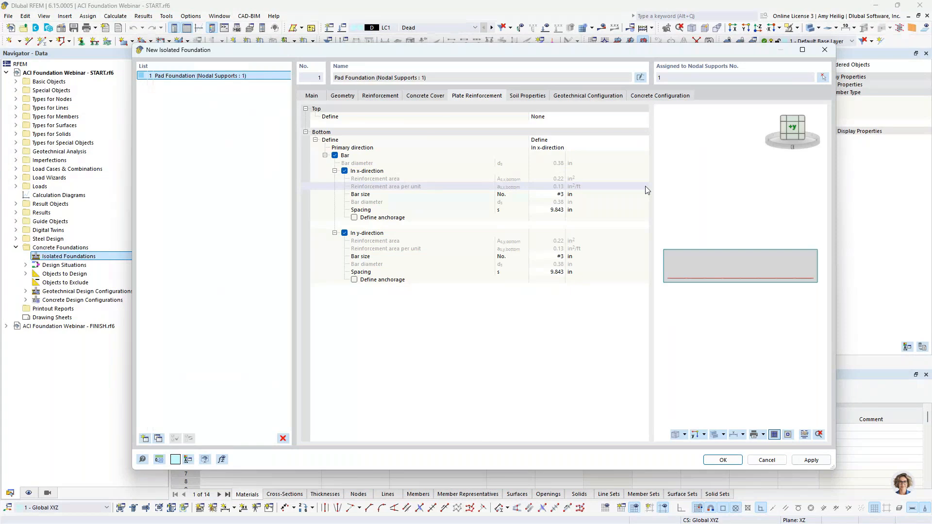
left_click(543, 119)
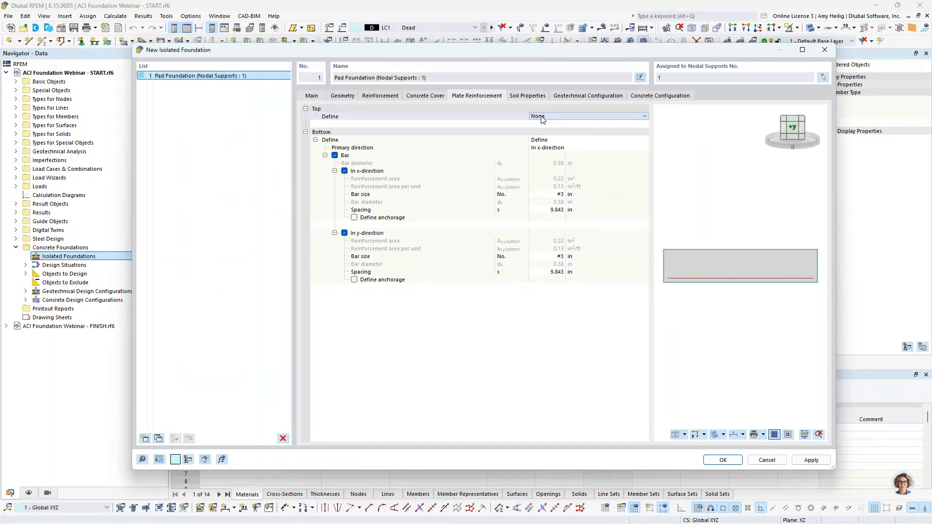
left_click(543, 120)
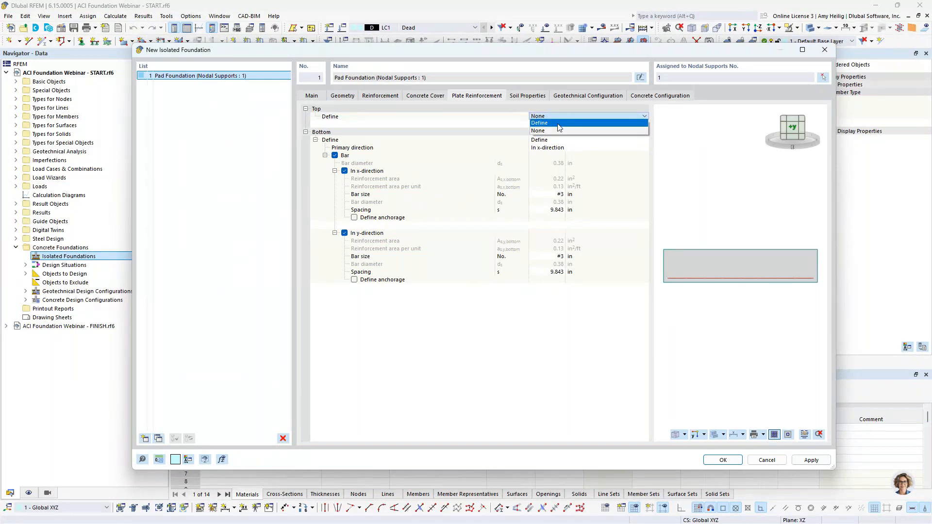
left_click(559, 124)
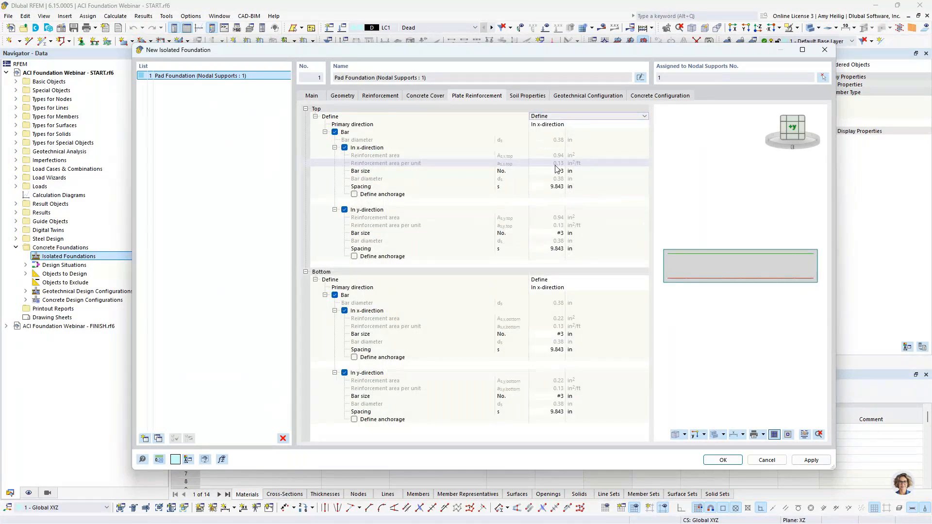
left_click(578, 116)
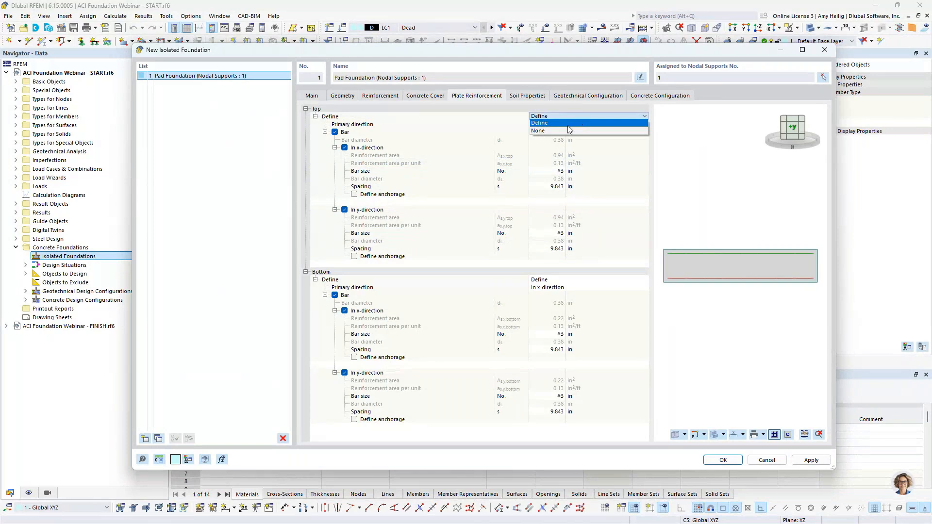
left_click(562, 131)
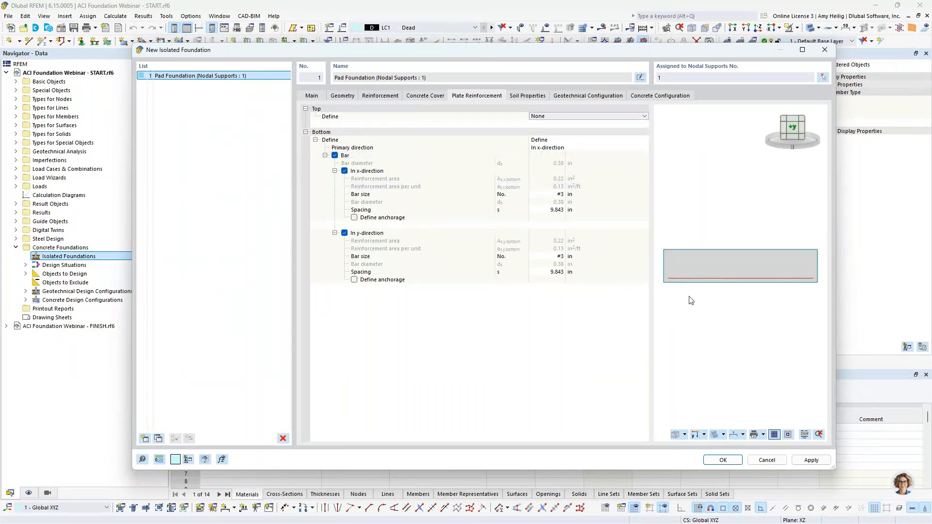
Try the y-direction as primary direction of the bottom plate reinforcement, and return it to the x-direction
scroll(755, 296, "up", 5)
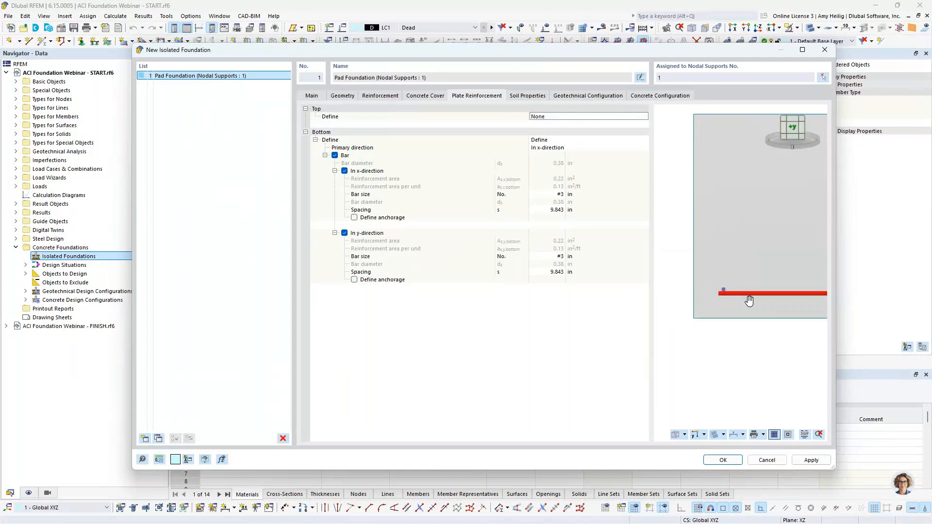
left_click(565, 152)
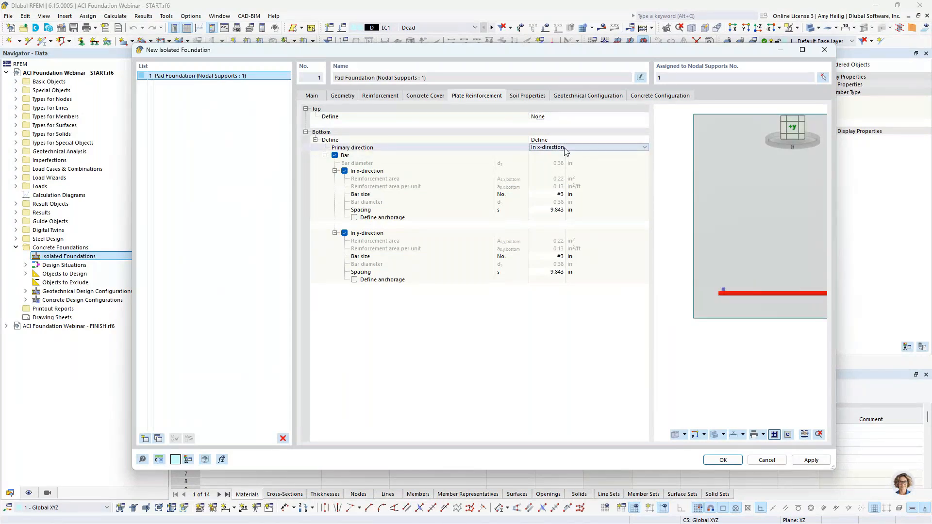
left_click(565, 148)
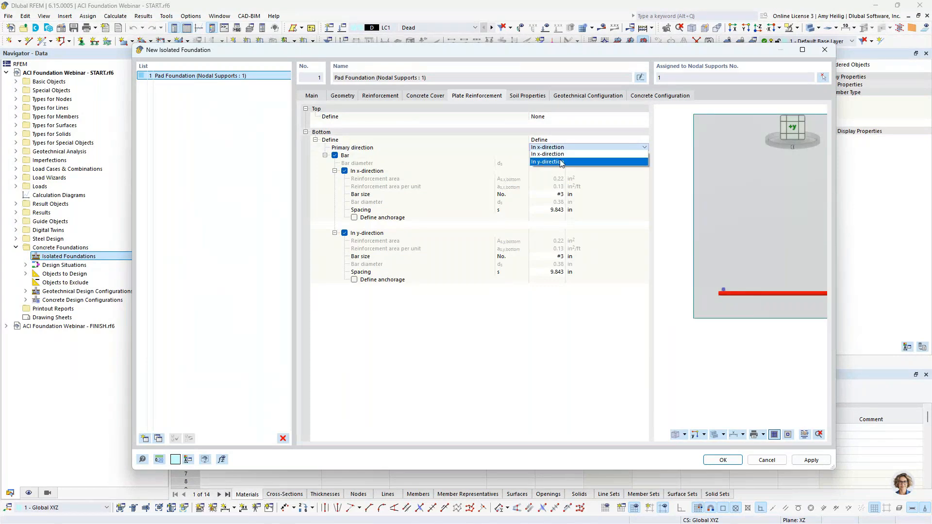
left_click(562, 162)
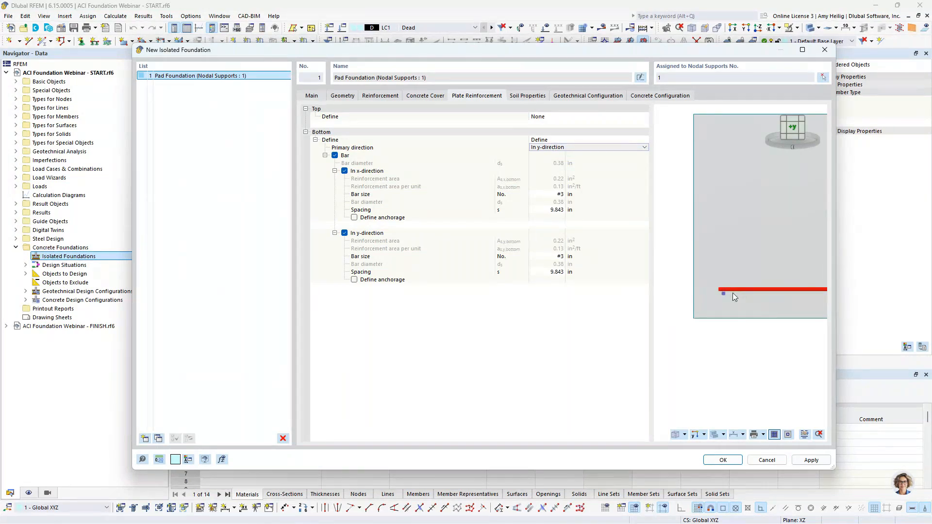
left_click(546, 155)
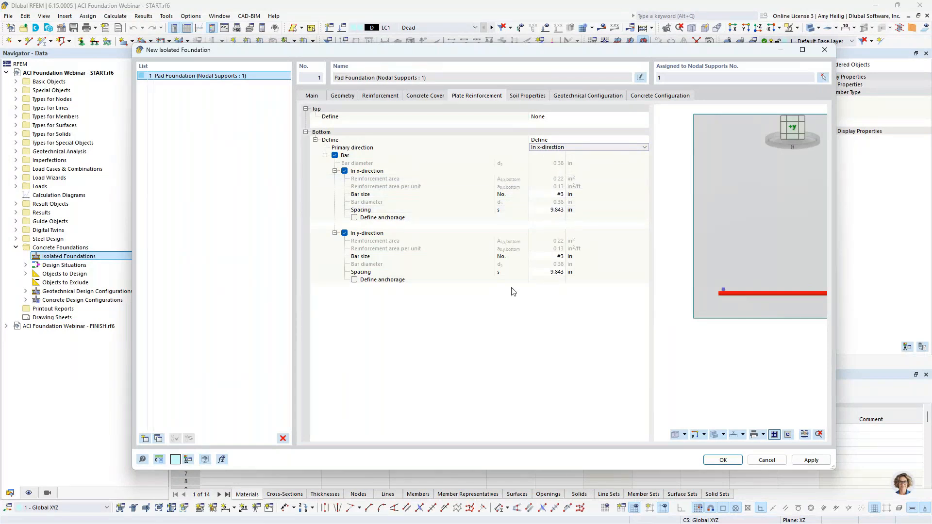
Set the bottom plate reinforcement in the x-direction to #6 bars with a spacing of 12 in
left_click(558, 194)
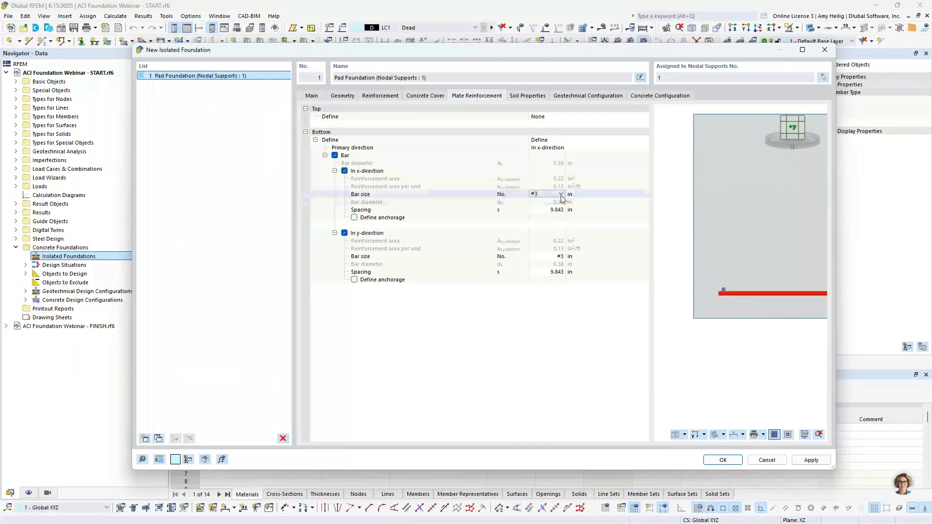
left_click(560, 194)
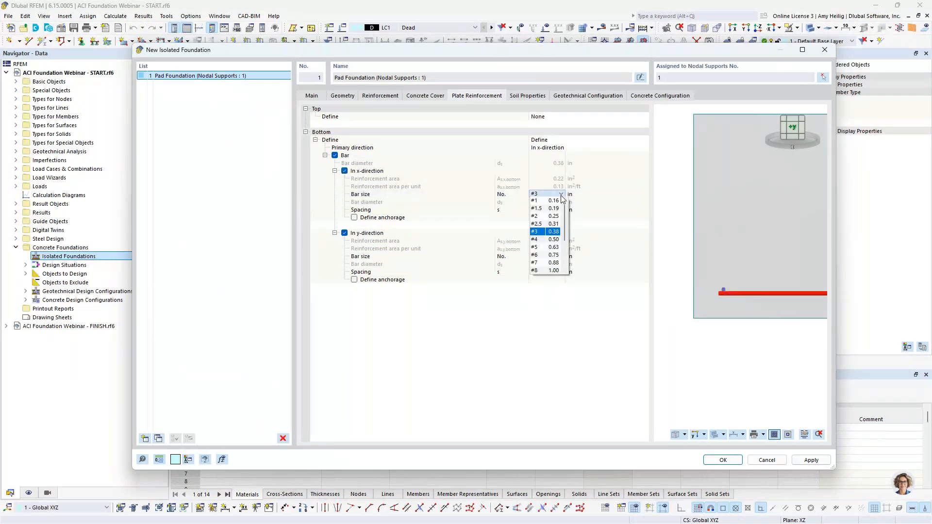
left_click(544, 255)
key("Tab")
type("12")
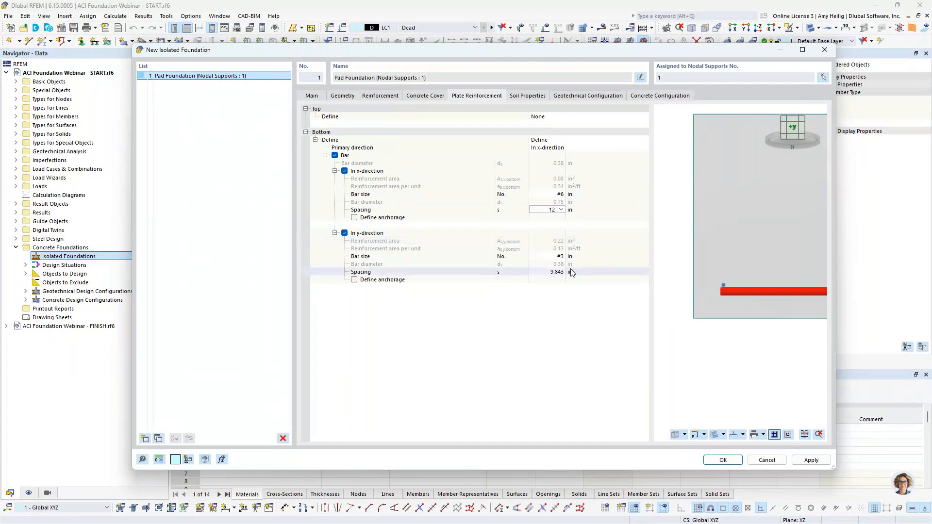
left_click(573, 316)
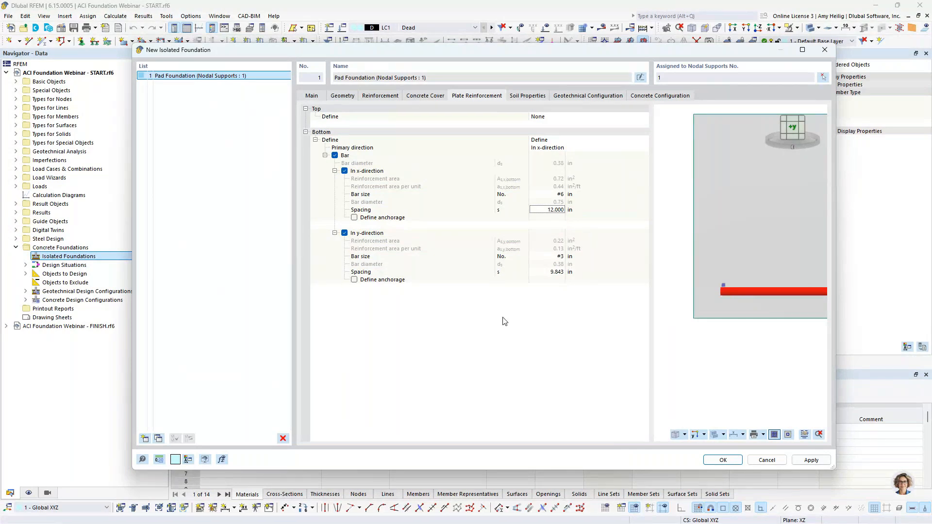
Set the bottom plate reinforcement in the y-direction to #6 bars with a spacing of 12 in
left_click(558, 257)
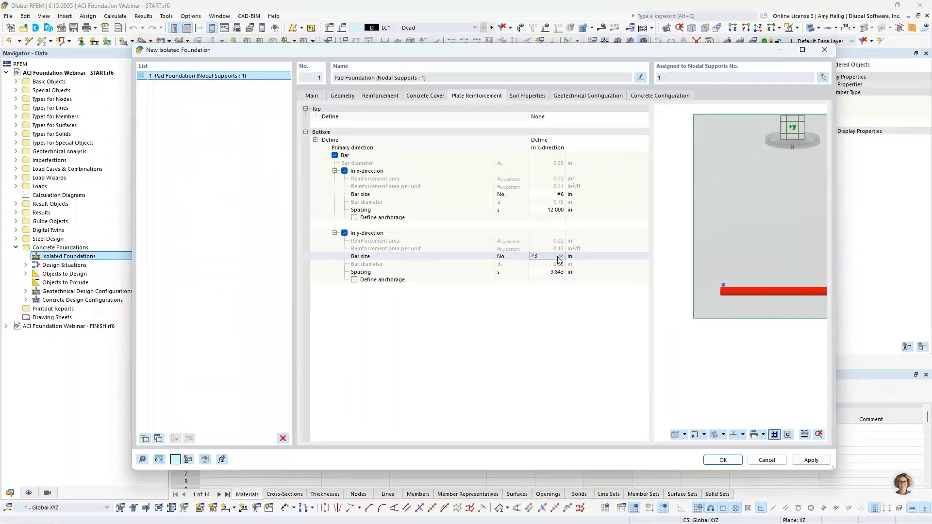
left_click(560, 258)
left_click(553, 317)
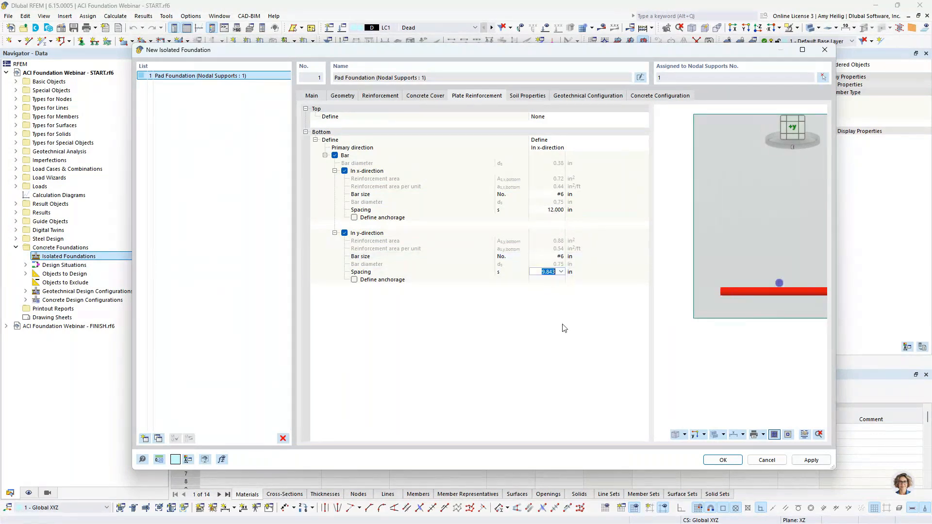
type("12")
key("Return")
Try the anchorage definition for the bottom x-direction bars, and deactivate it again
left_click(354, 218)
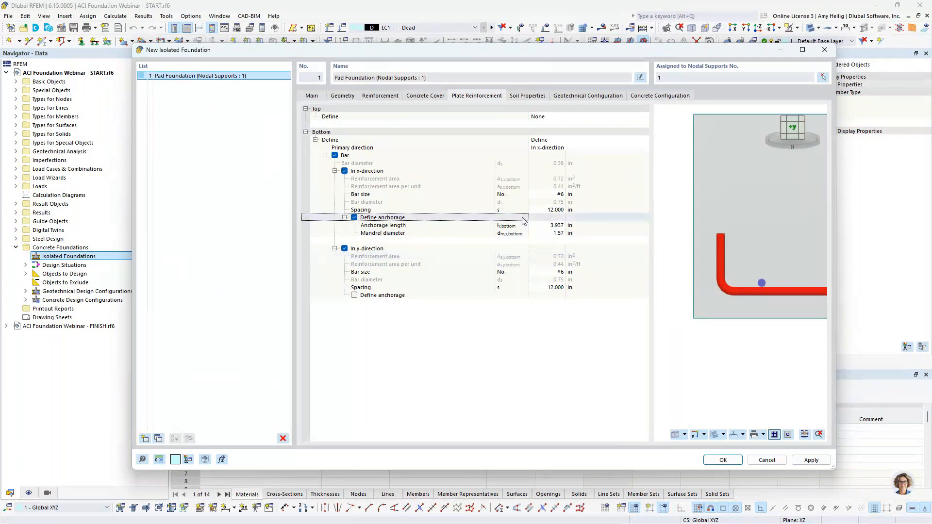
left_click(354, 217)
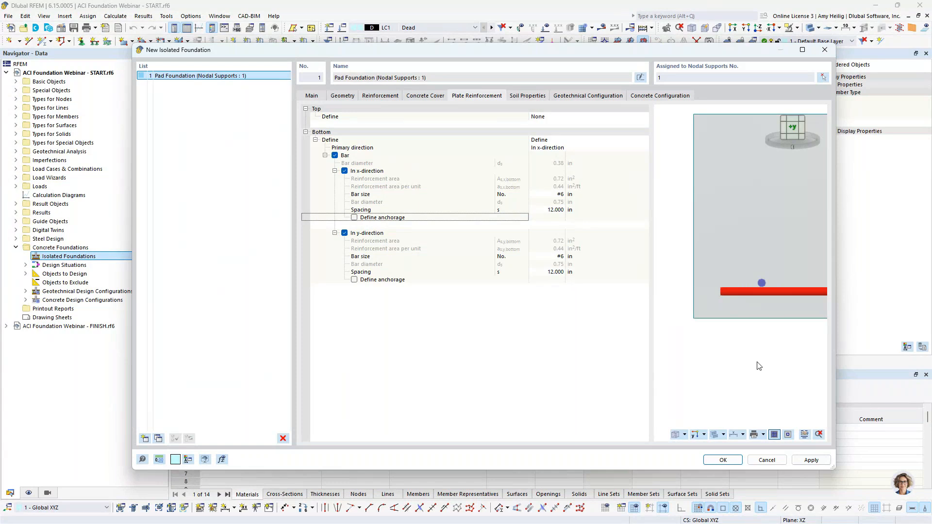
Examine the bottom plate reinforcement layout in plan, 3D and x-direction views and check its graphics printing options
left_click(805, 435)
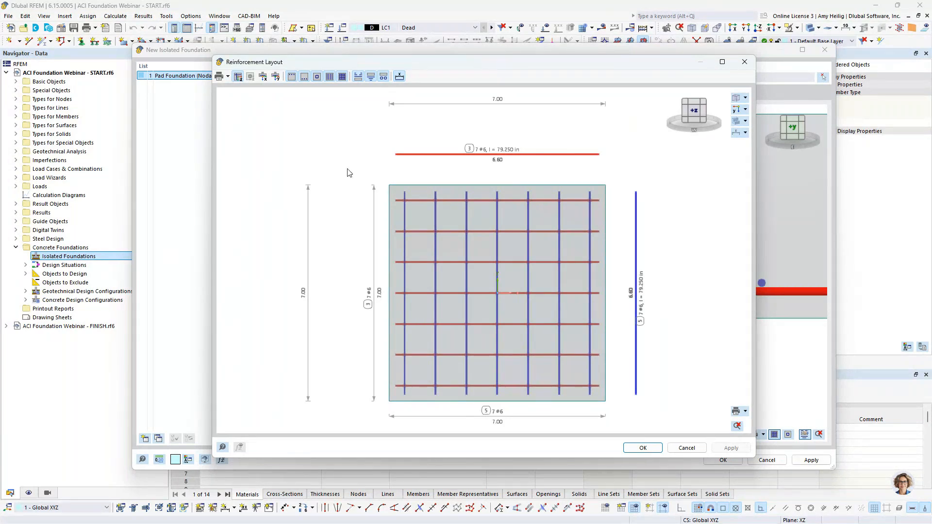
left_click(716, 110)
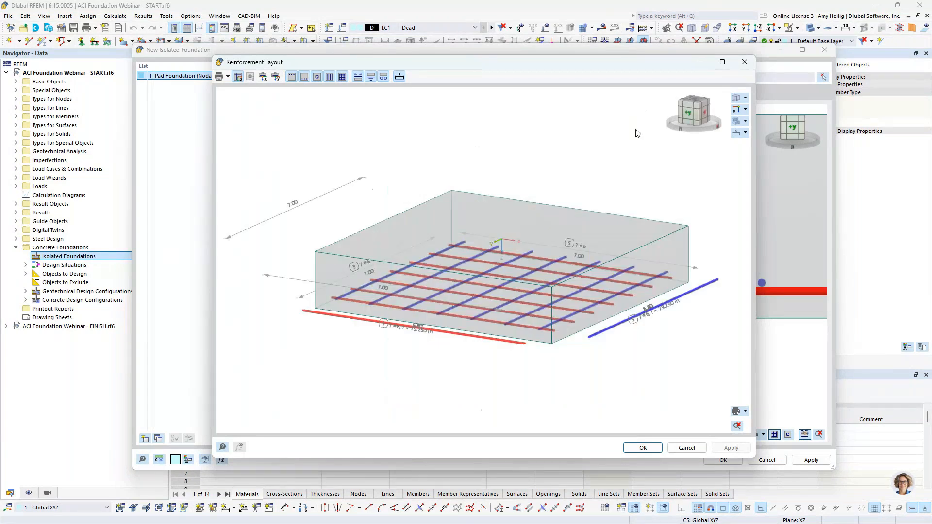
left_click(262, 78)
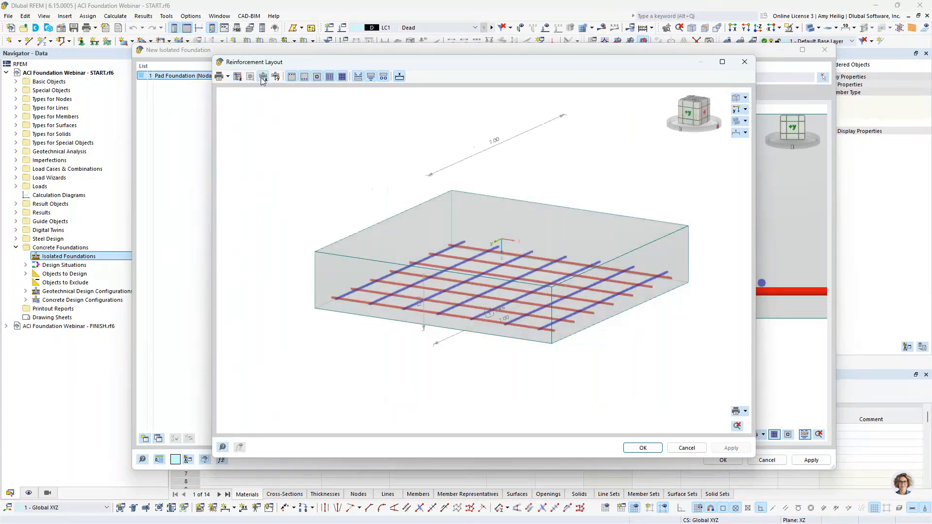
left_click(237, 78)
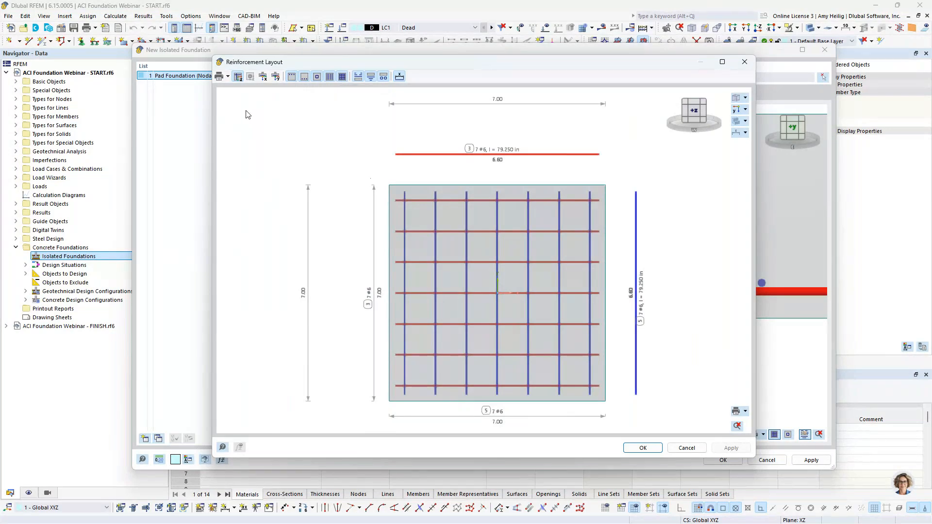
left_click(227, 77)
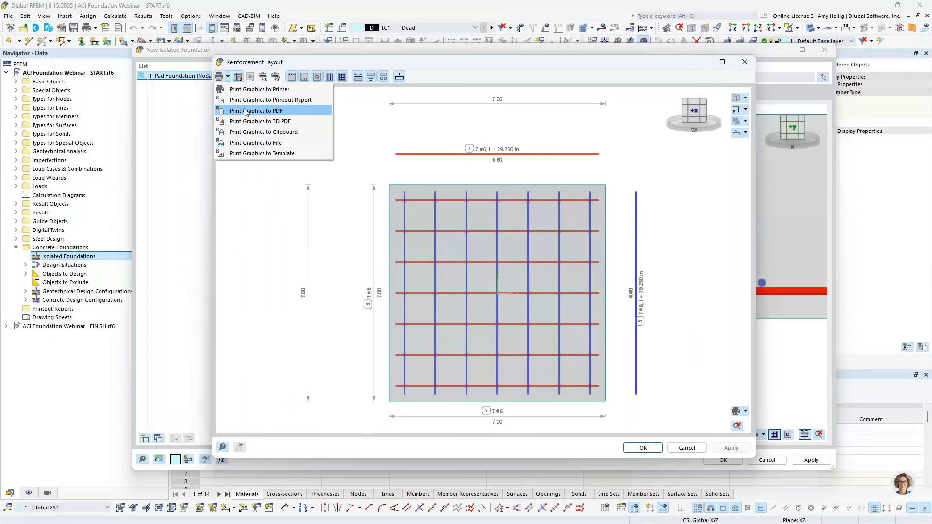
left_click(249, 133)
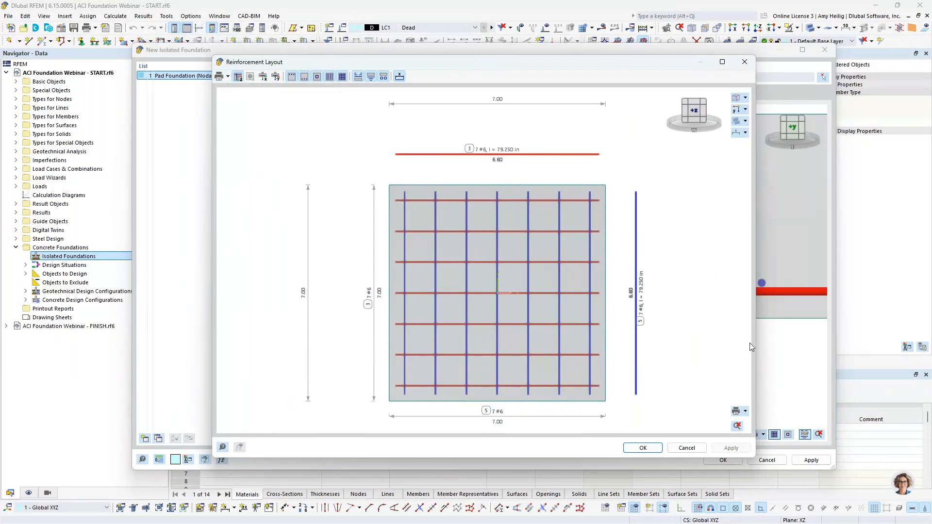
left_click(686, 448)
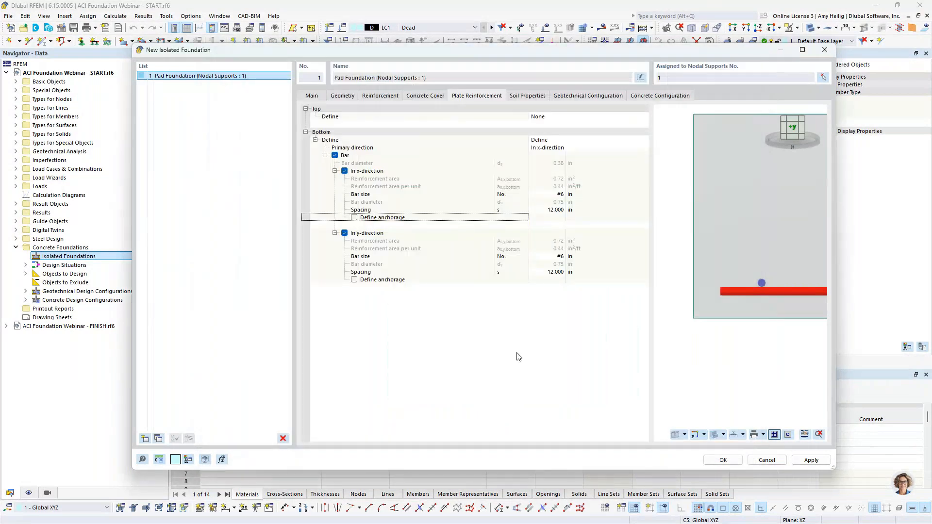
Choose drained subsoil conditions in the pad foundation's soil properties
left_click(516, 97)
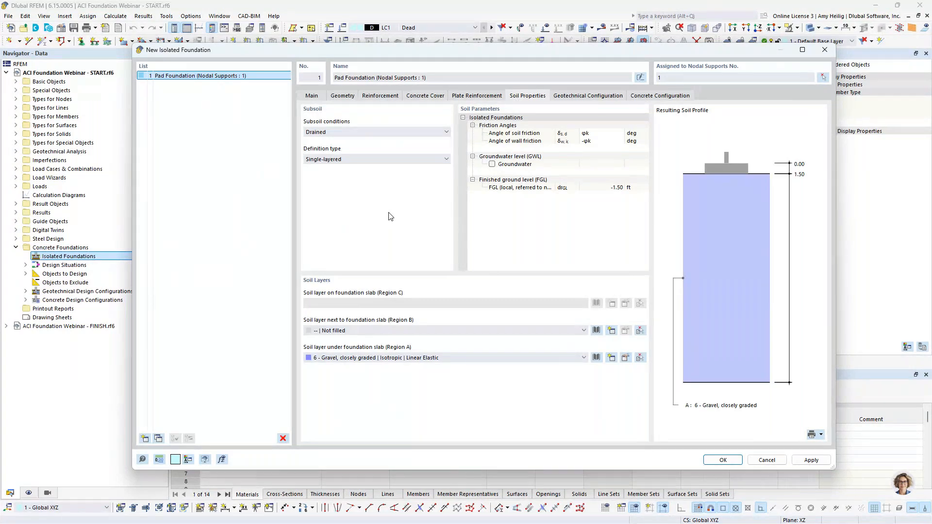
left_click(401, 134)
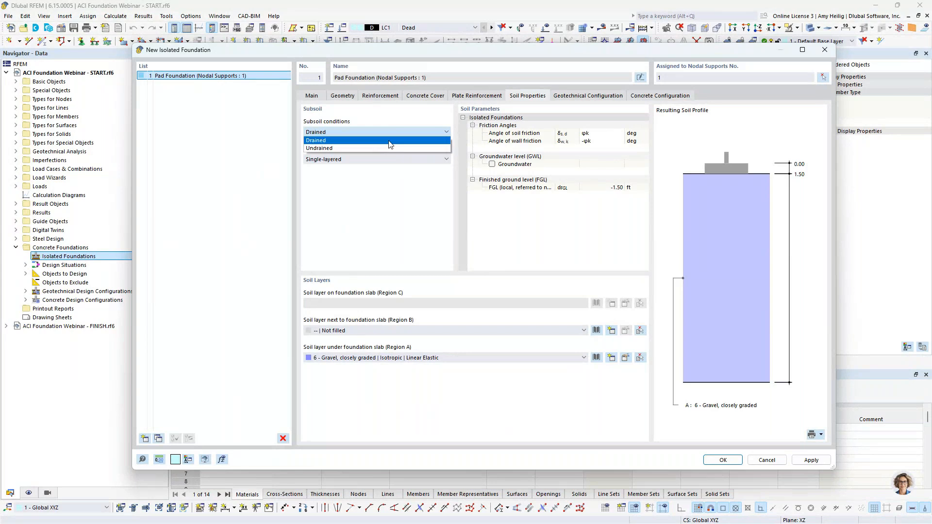
left_click(388, 141)
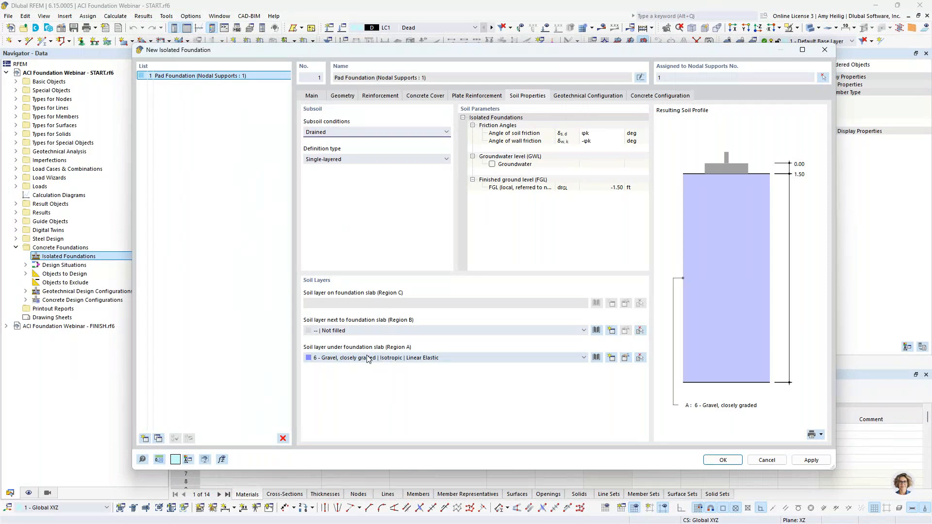
Browse the soil material library for the layer under the slab, checking the standards and the gravel, peat and sand series
left_click(597, 359)
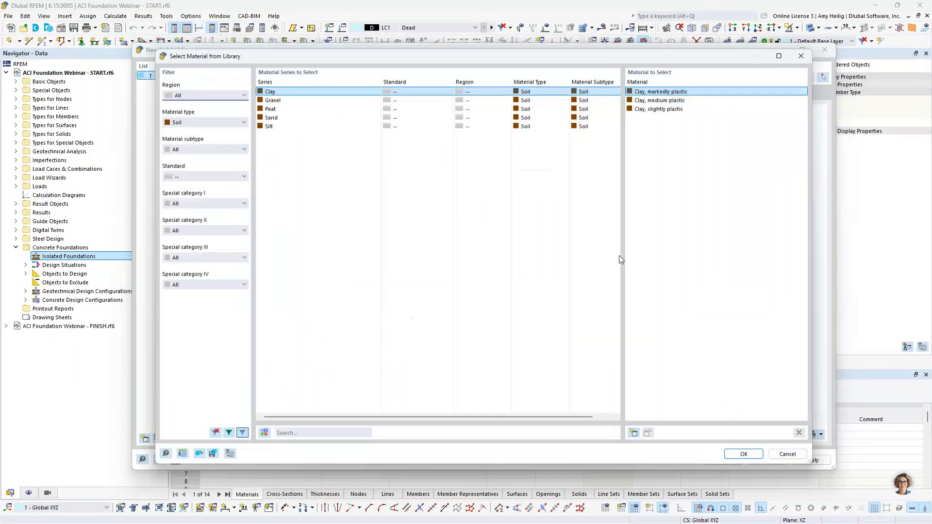
left_click(221, 123)
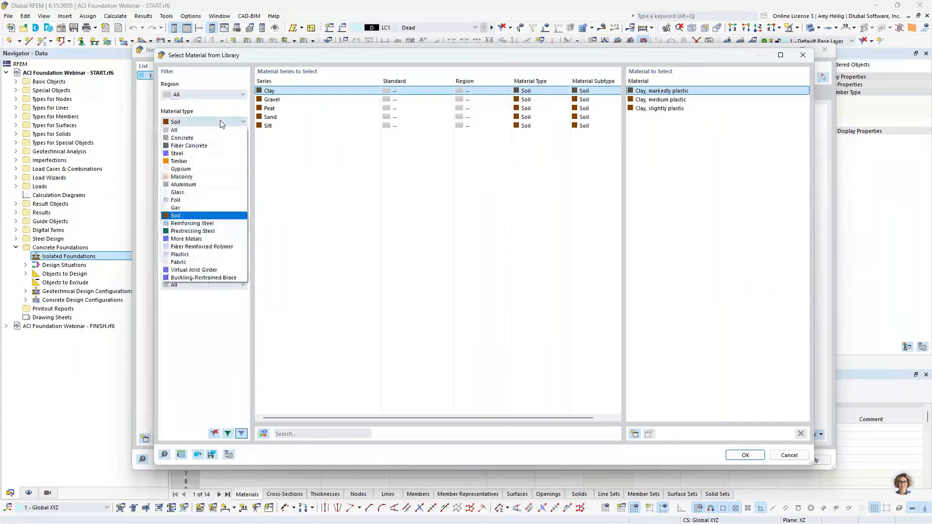
left_click(268, 220)
left_click(203, 176)
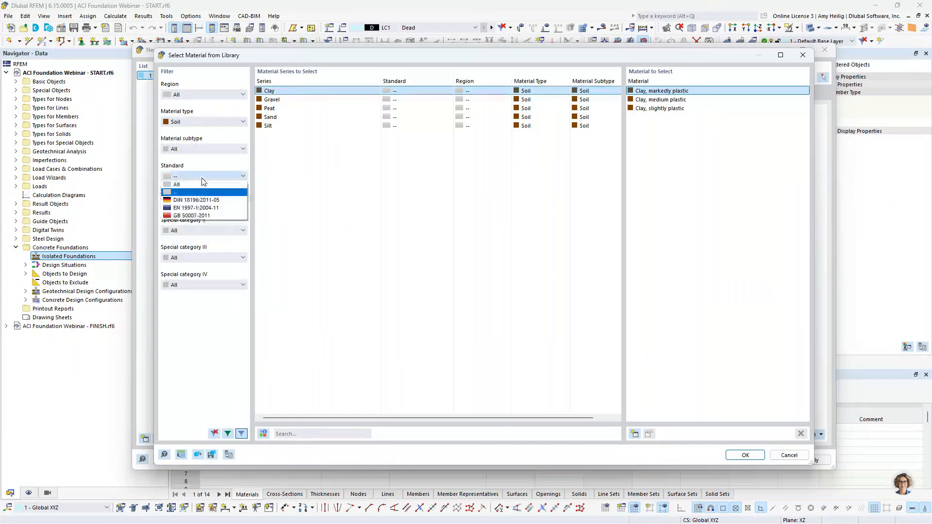
left_click(198, 192)
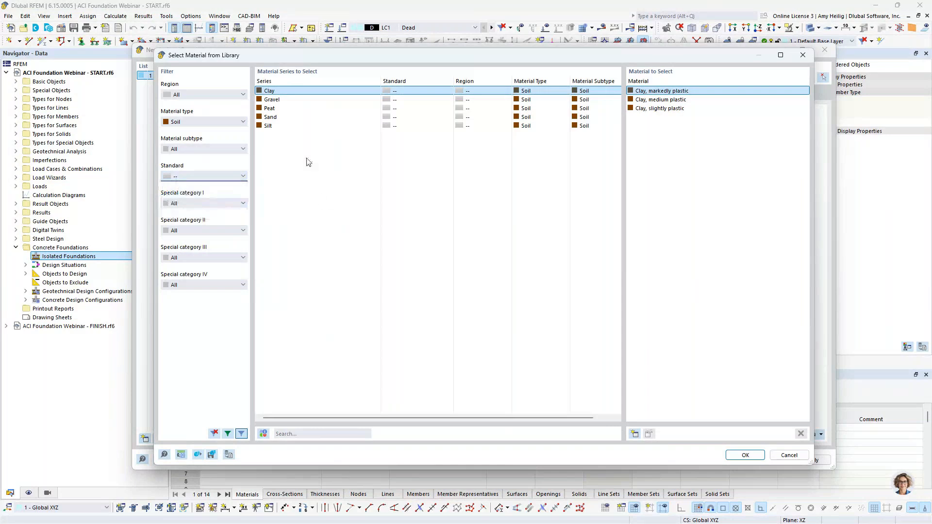
left_click(291, 101)
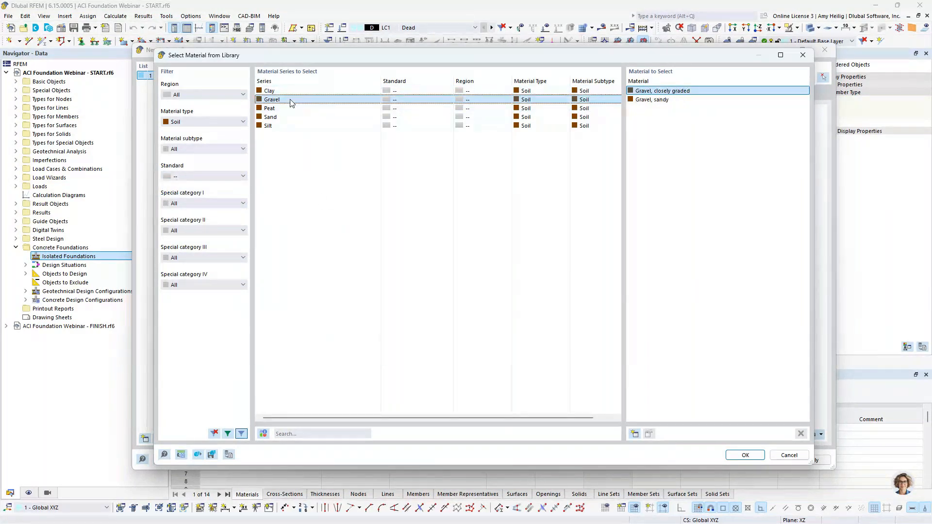
left_click(290, 109)
left_click(290, 119)
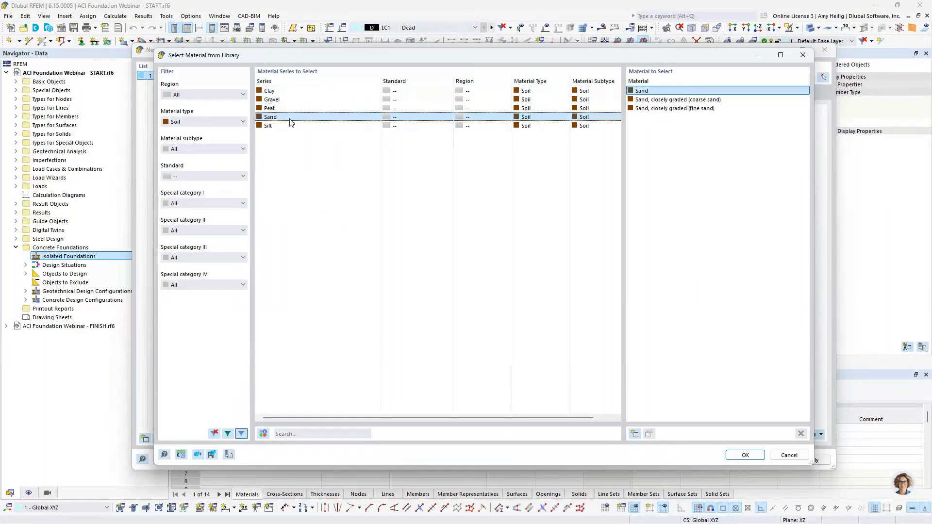
left_click(290, 100)
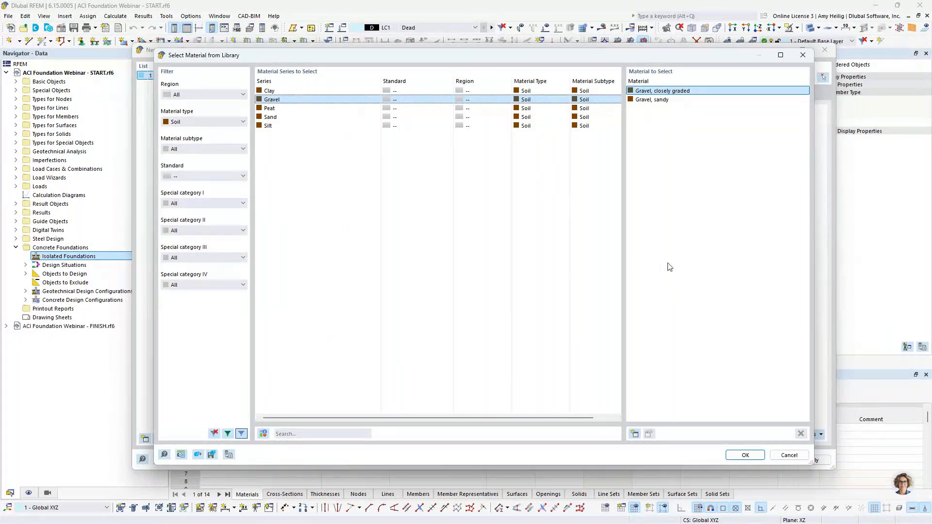
left_click(792, 458)
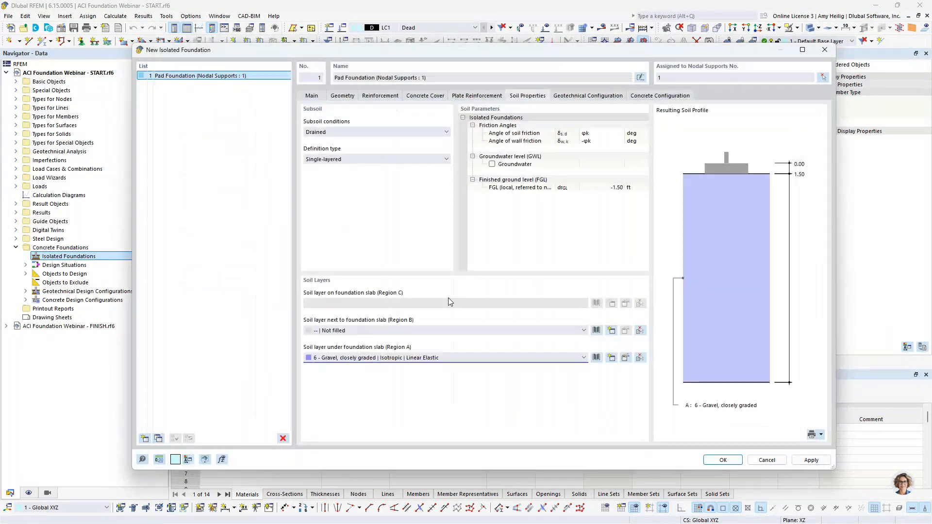
Examine the basic properties and material values of the closely graded gravel under the foundation slab
left_click(625, 358)
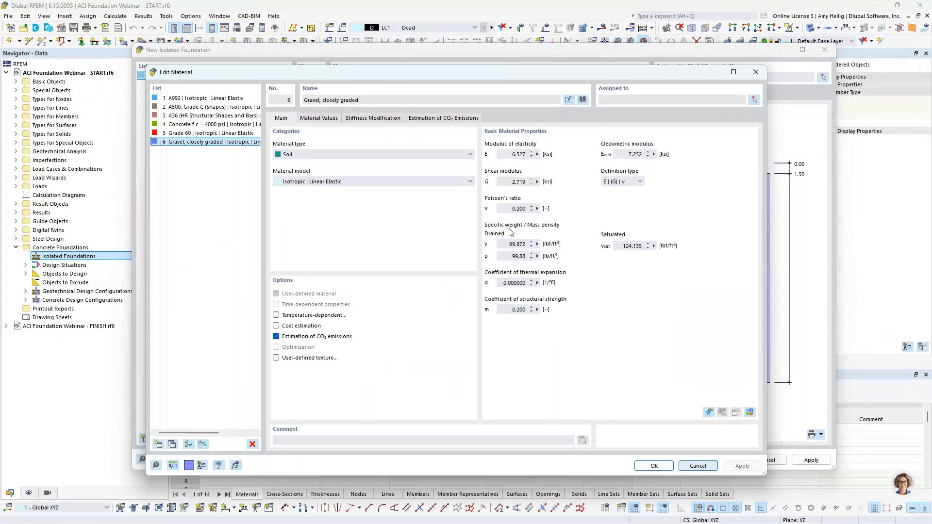
left_click(321, 118)
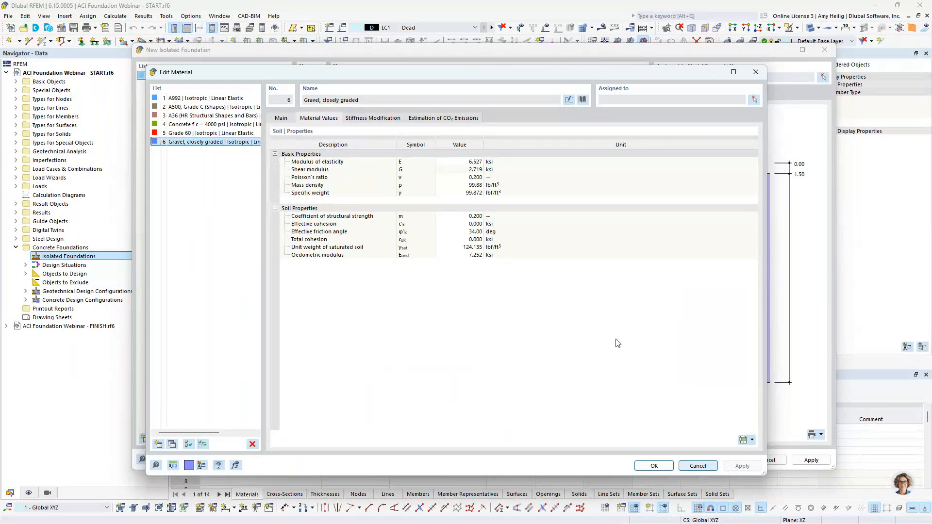
left_click(700, 467)
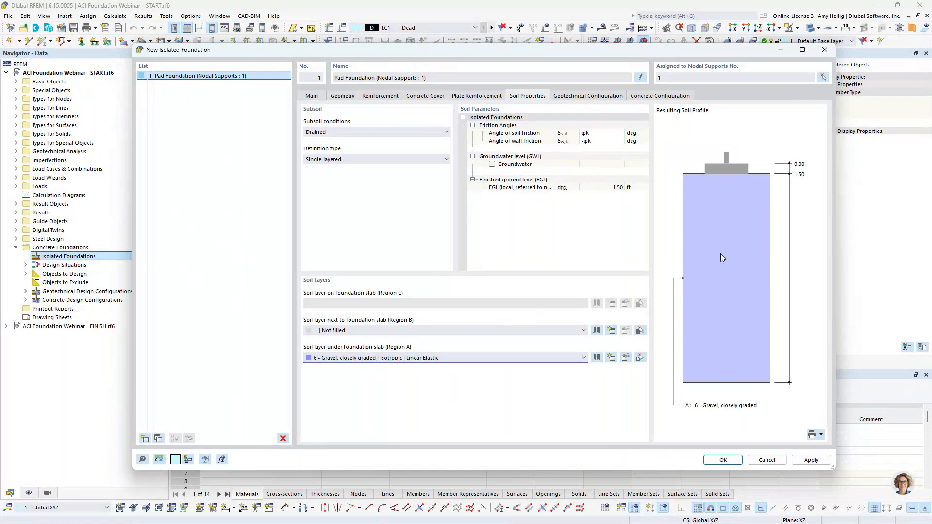
Assign the closely graded gravel to the soil layers next to and on the foundation slab (Regions B and C)
left_click(350, 331)
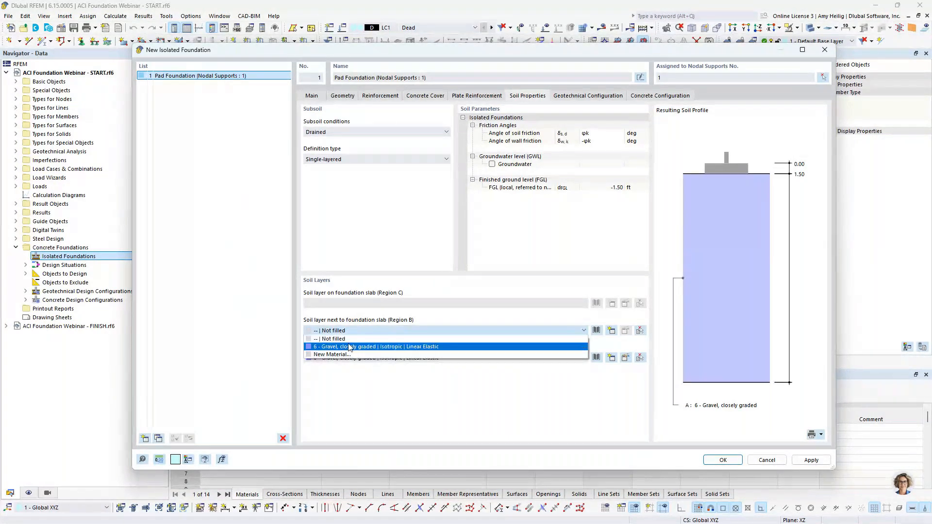
left_click(349, 347)
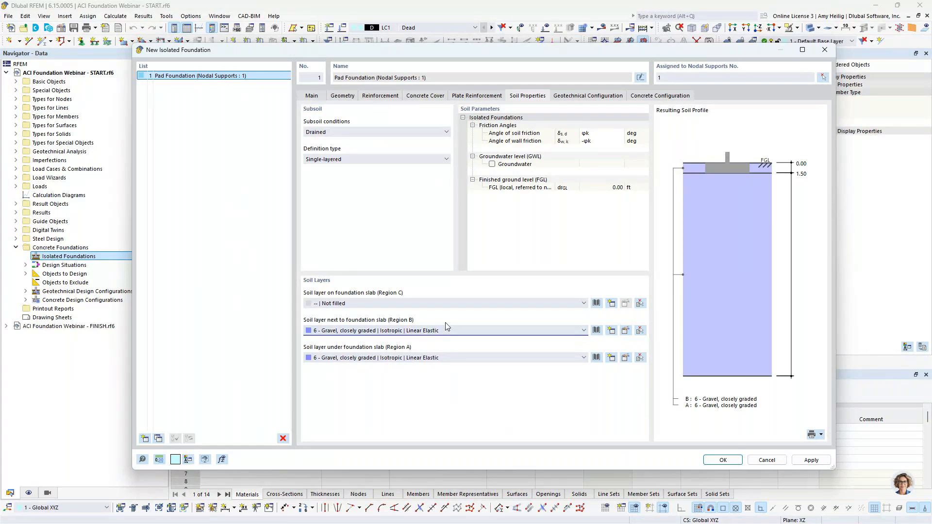
left_click(428, 305)
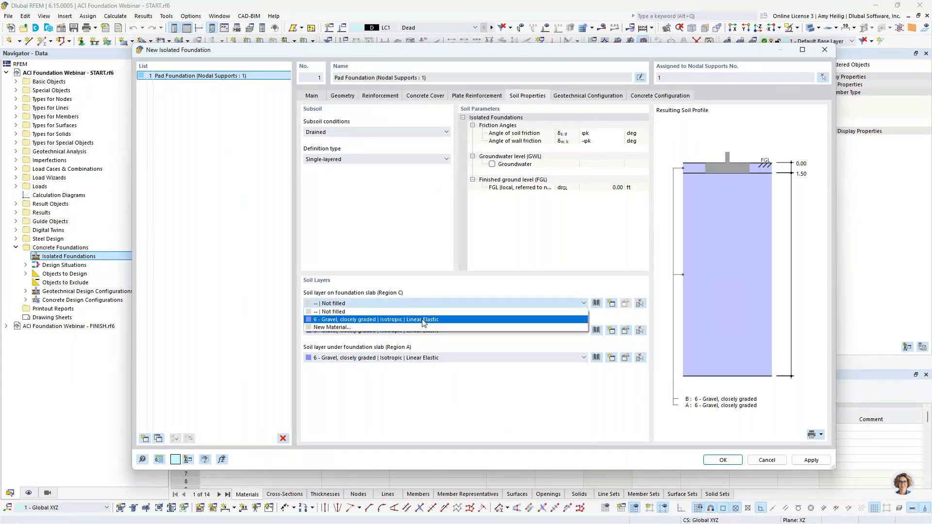
left_click(424, 321)
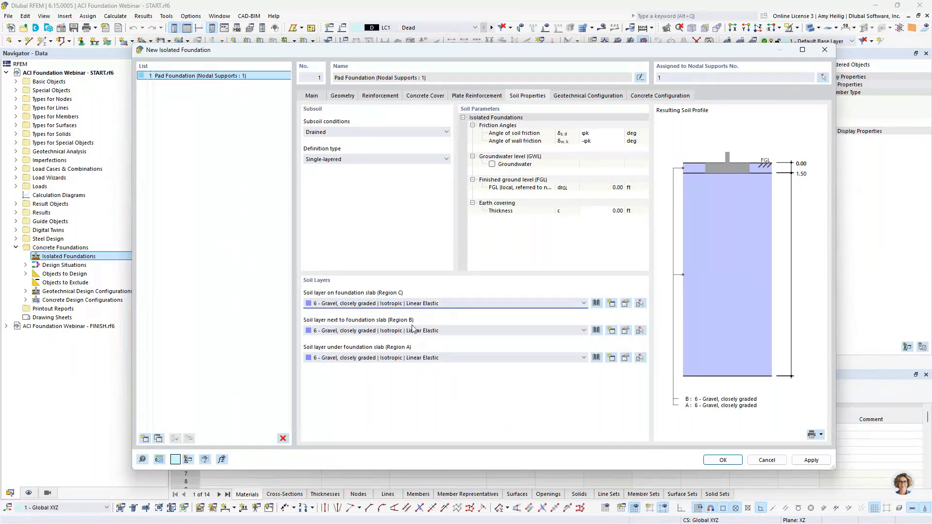
Set the earth covering thickness above the foundation slab to 1.0 ft
left_click(511, 217)
type("1.0")
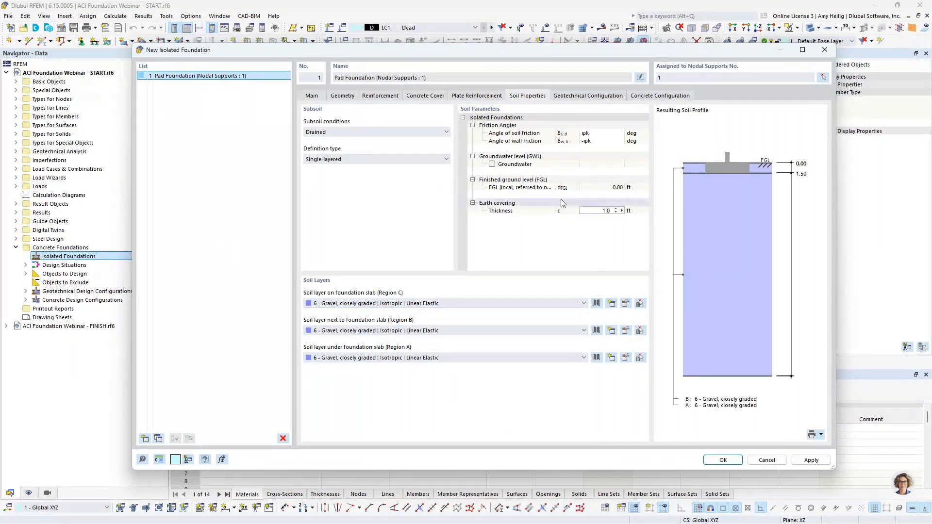
left_click(723, 162)
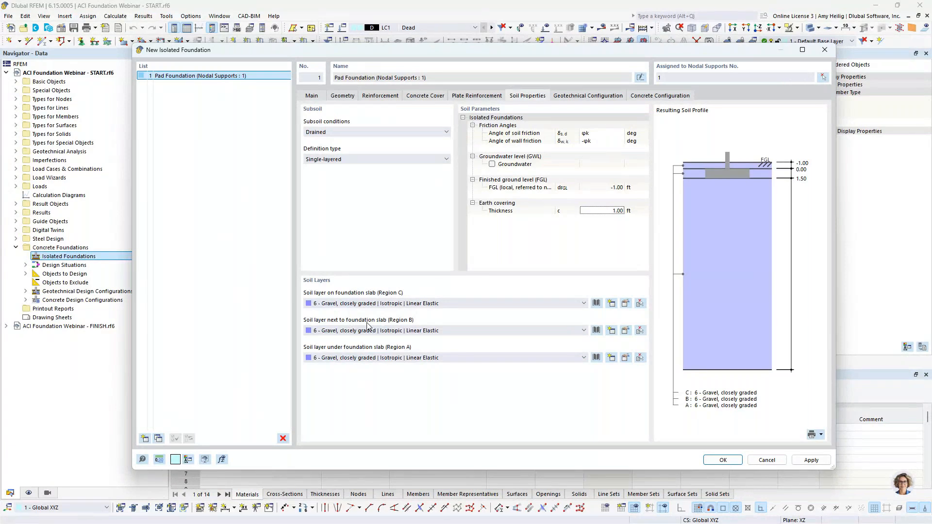
Try a groundwater level of 1 ft for the foundation's soil, and deactivate groundwater again
left_click(492, 165)
left_click(602, 172)
type("1")
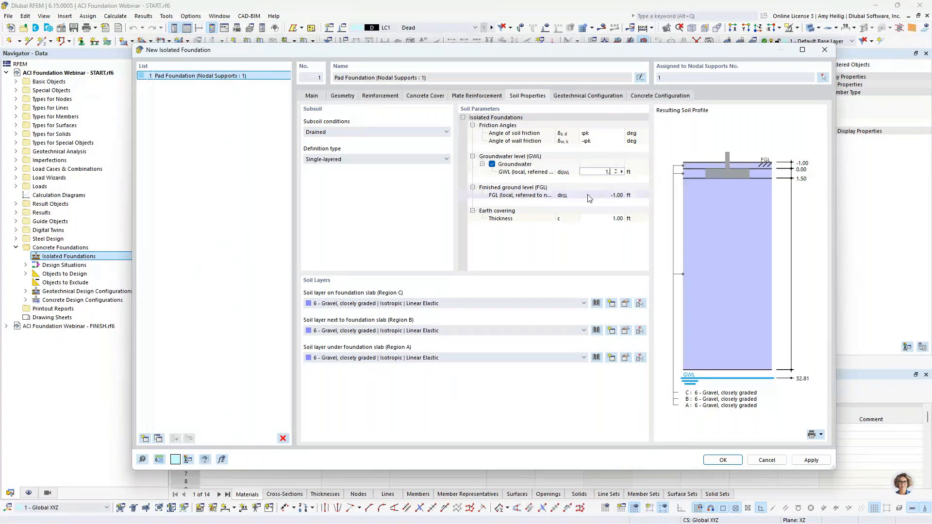
left_click(589, 196)
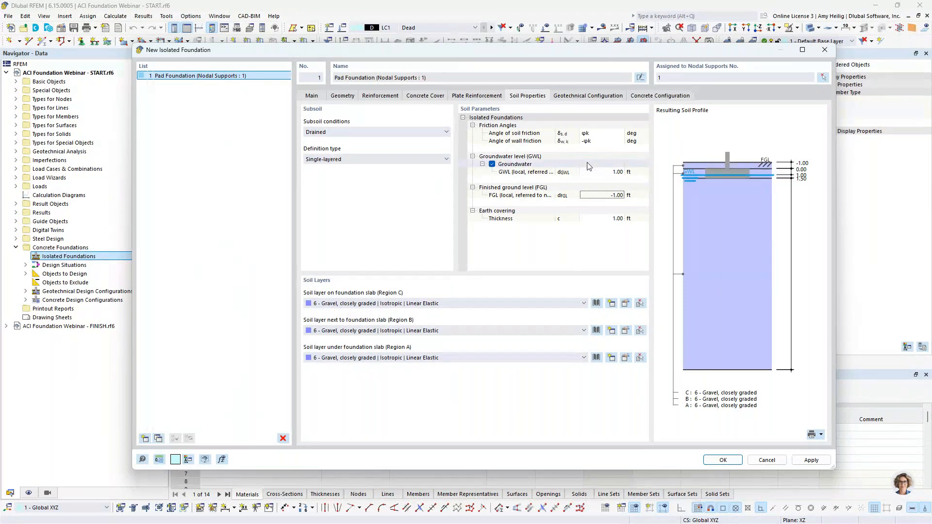
left_click(492, 164)
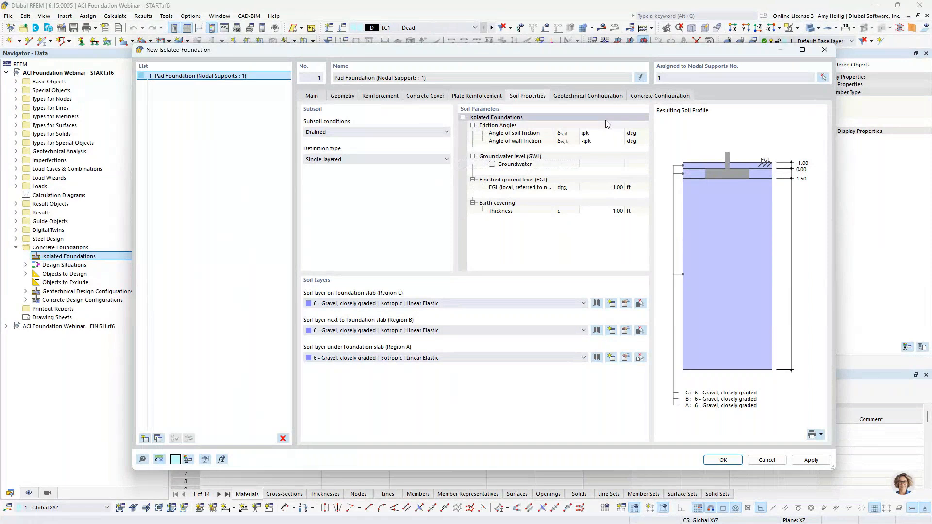
Examine the foundation's default geotechnical design configuration, including the limit safety factors for sliding and overturning
left_click(597, 100)
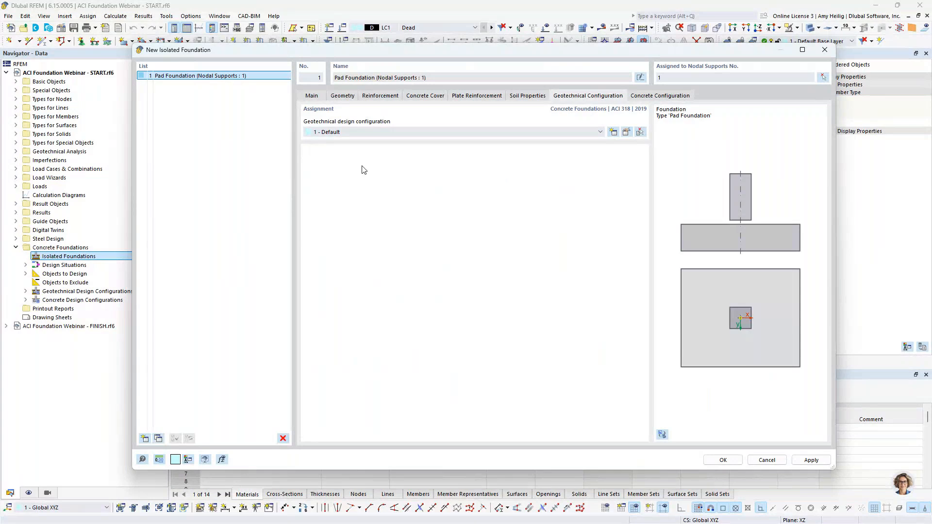
left_click(626, 133)
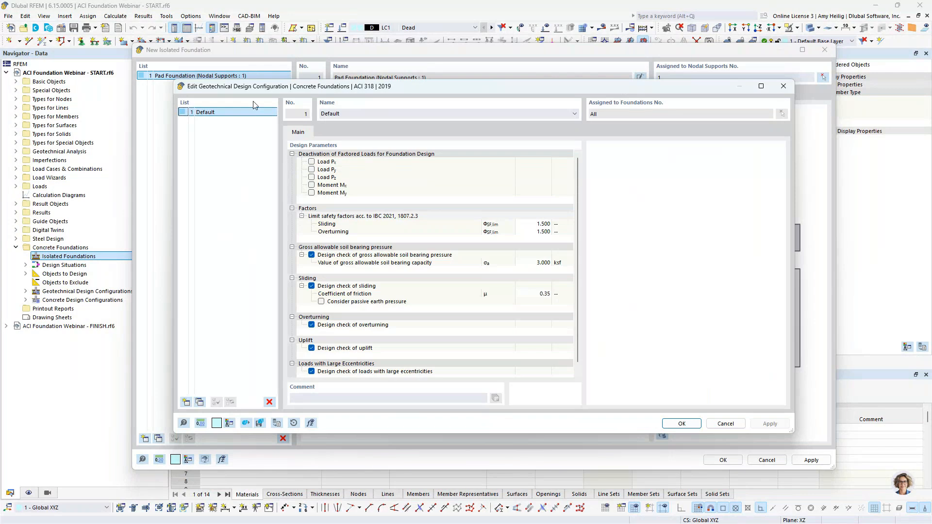
left_click_drag(259, 89, 344, 110)
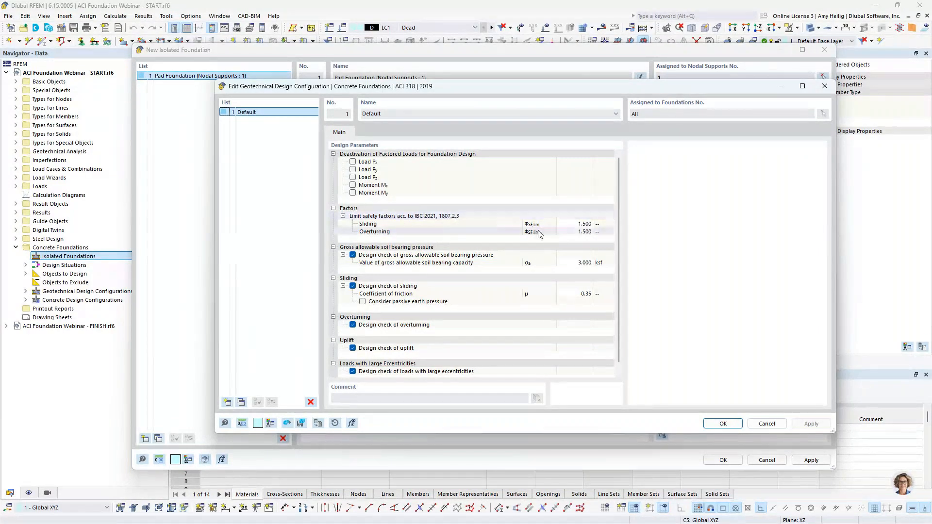
left_click(576, 224)
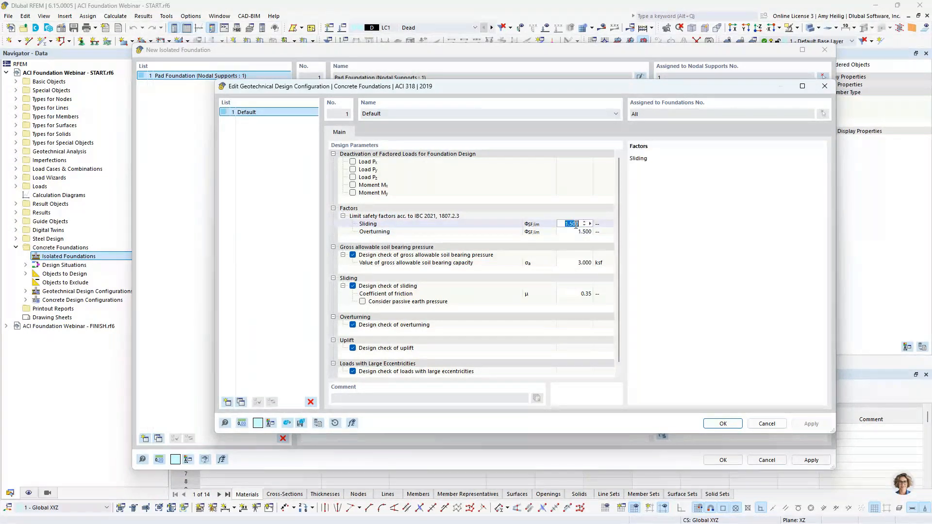
left_click(574, 232)
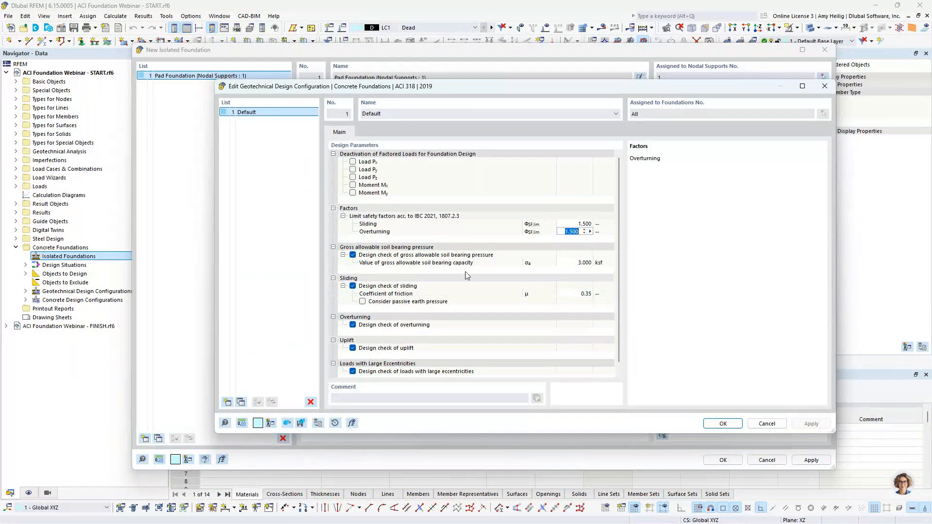
Try passive earth pressure with defined resisting force values in the sliding check, and deactivate it again before confirming the geotechnical configuration
left_click(362, 302)
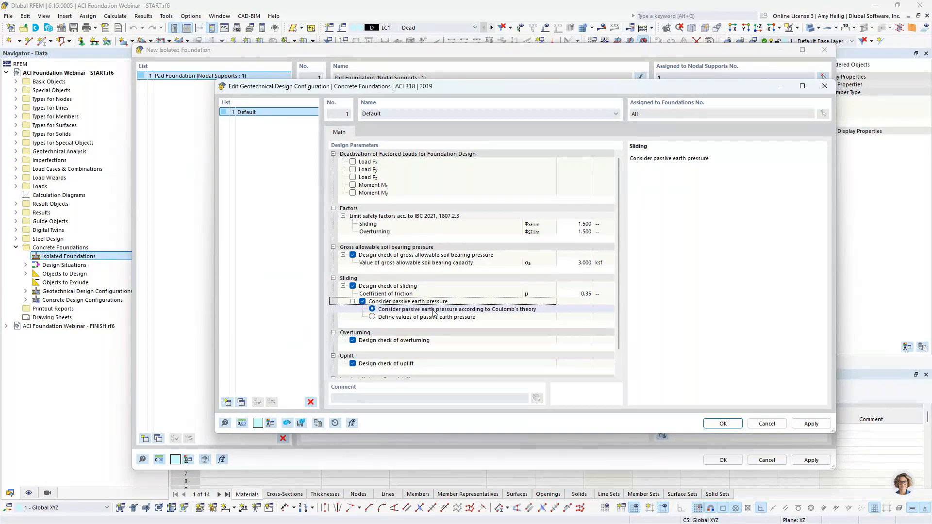
left_click(373, 318)
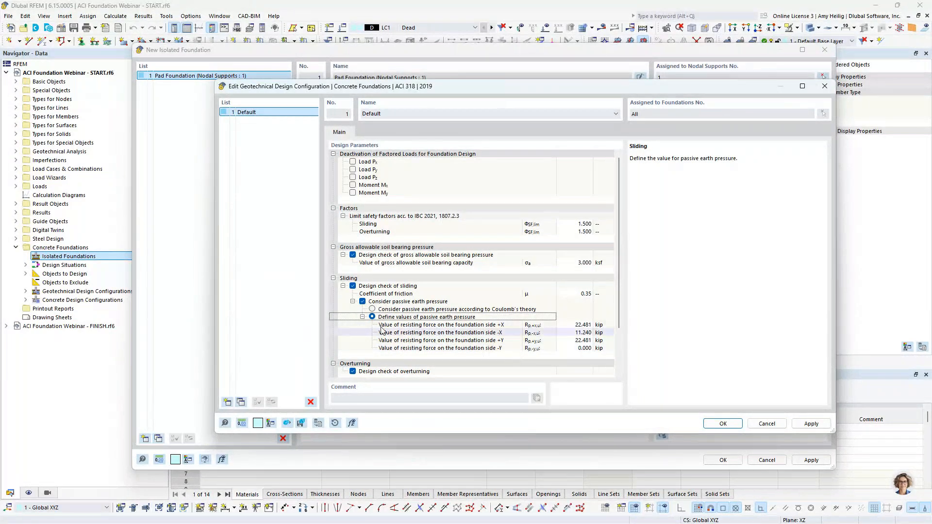
left_click(363, 302)
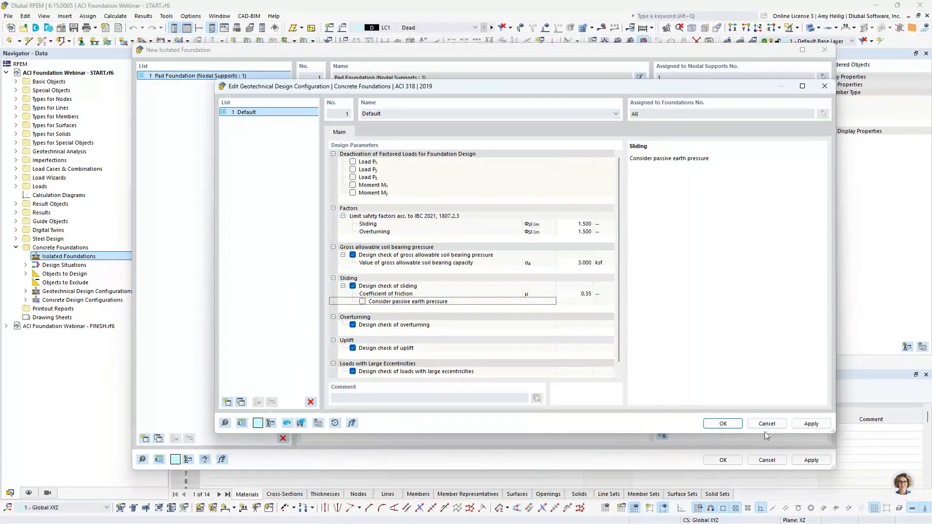
left_click(723, 423)
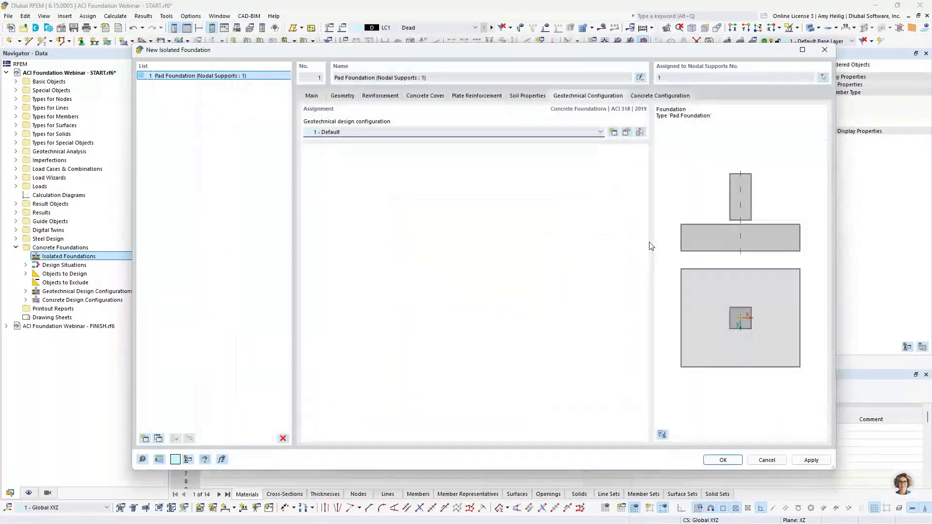
Check the default ACI 318 concrete design configuration and confirm the new isolated pad foundation
left_click(652, 97)
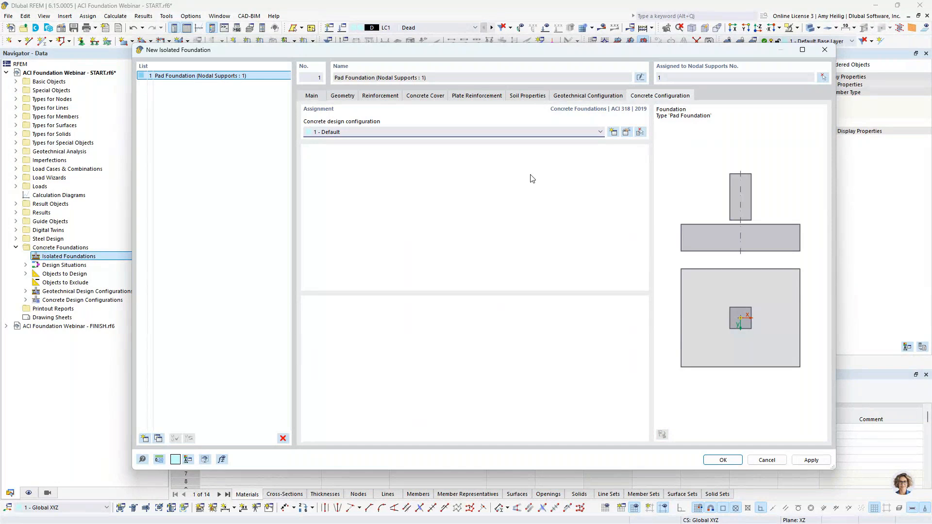
left_click(627, 133)
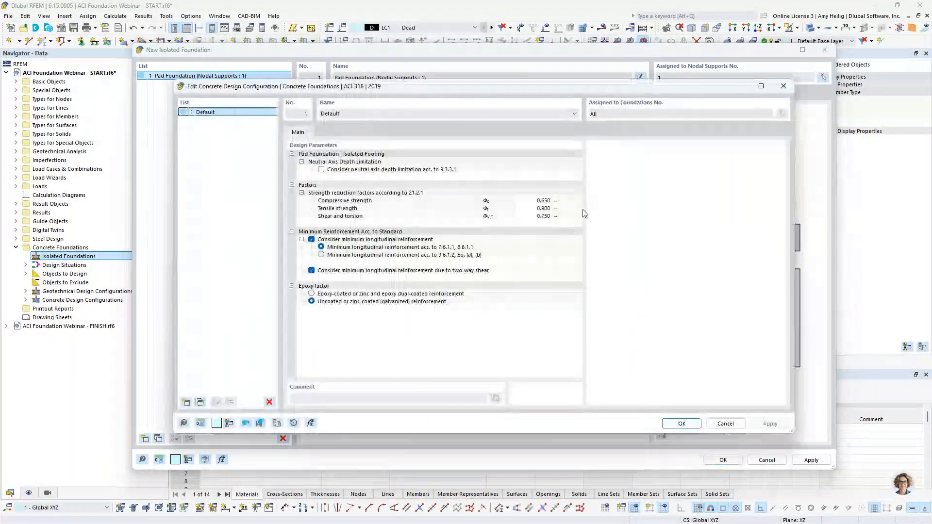
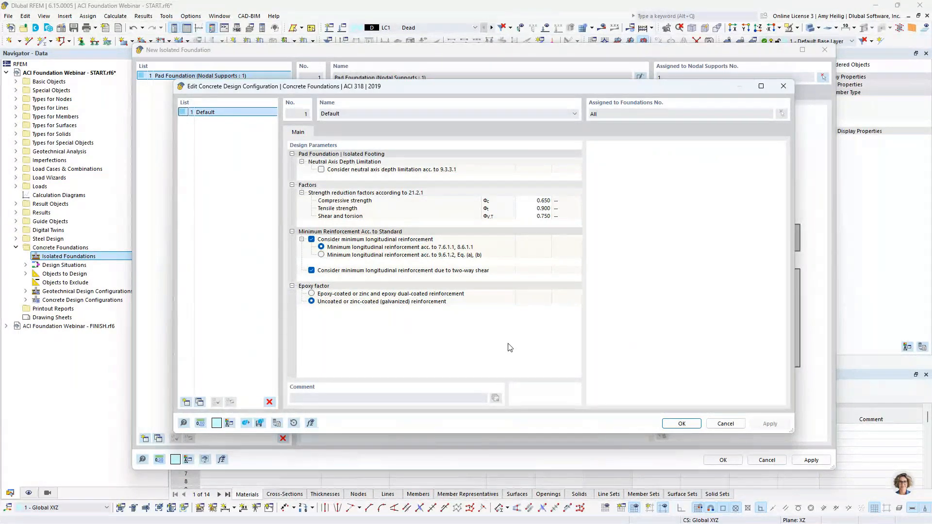
left_click(682, 423)
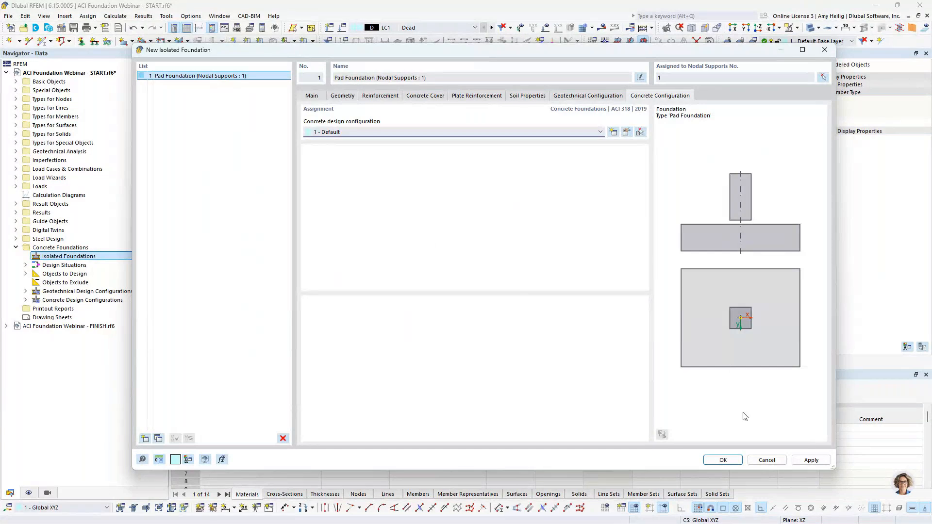
key("Return")
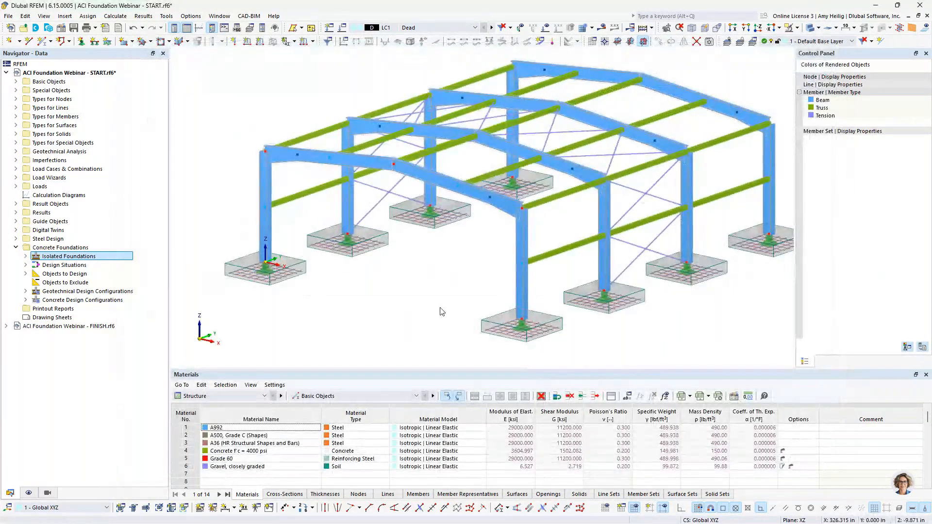
Hide the types for nodes in the model display so the support symbols do not cover the foundations
middle_click_drag(387, 315, 435, 313)
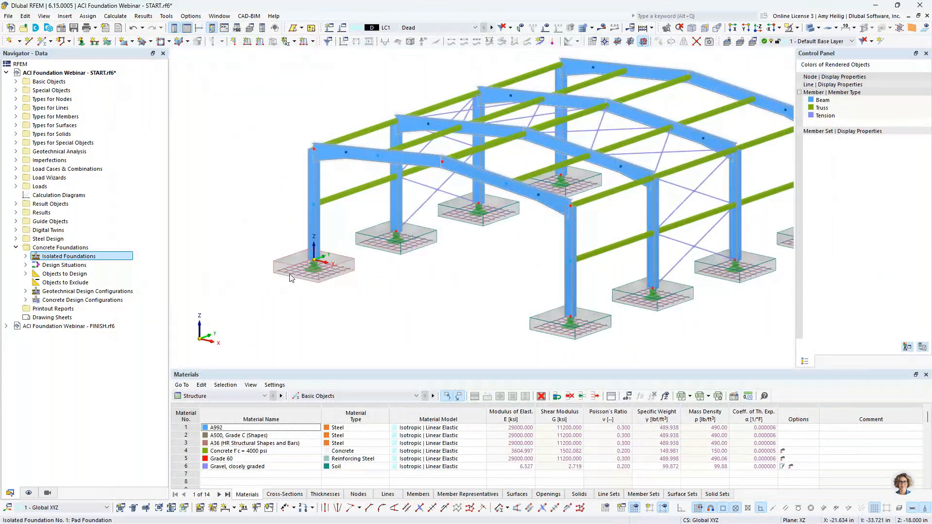
scroll(292, 278, "up", 5)
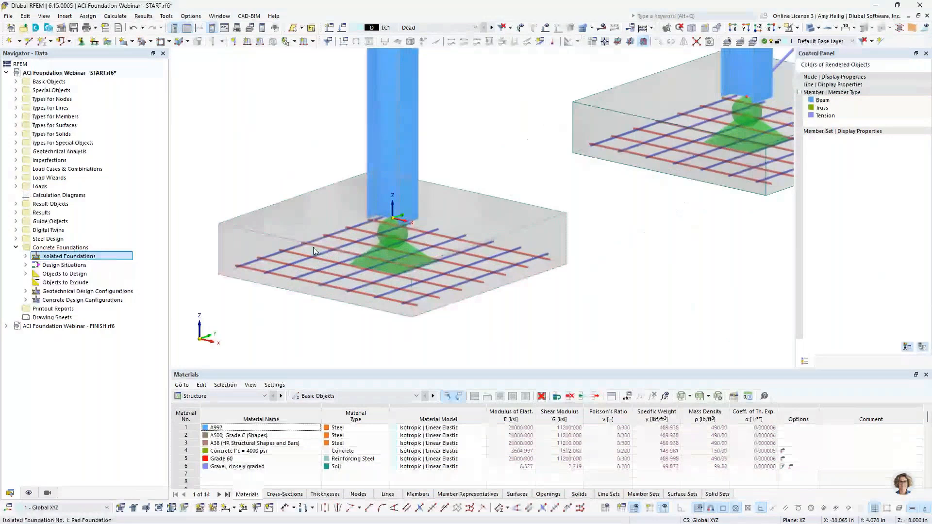
left_click(28, 494)
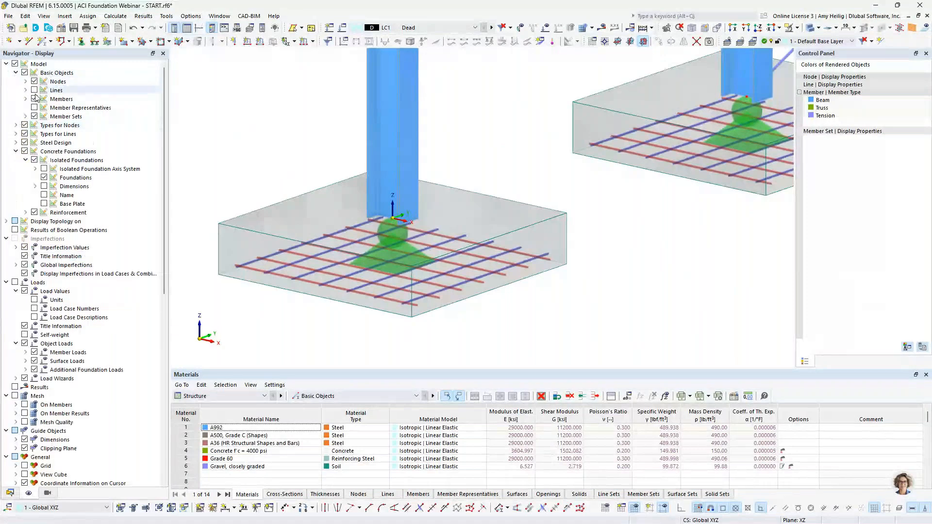
left_click(16, 152)
left_click(25, 125)
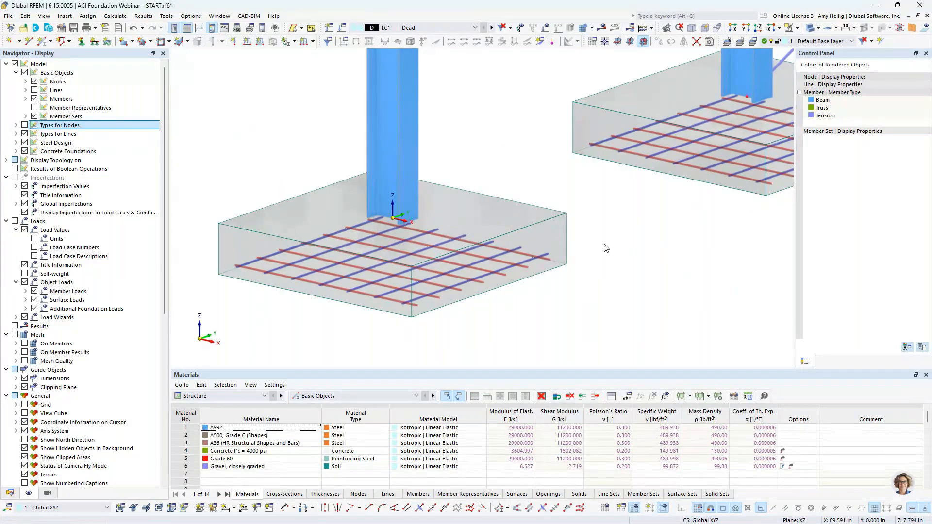
scroll(689, 264, "down", 5)
middle_click_drag(689, 264, 457, 268)
scroll(459, 268, "down", 2)
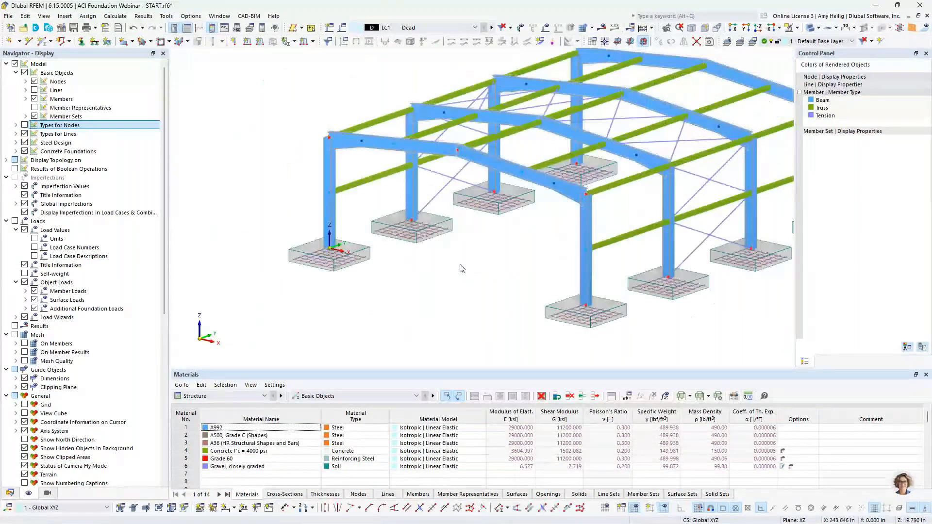
middle_click_drag(504, 244, 453, 255)
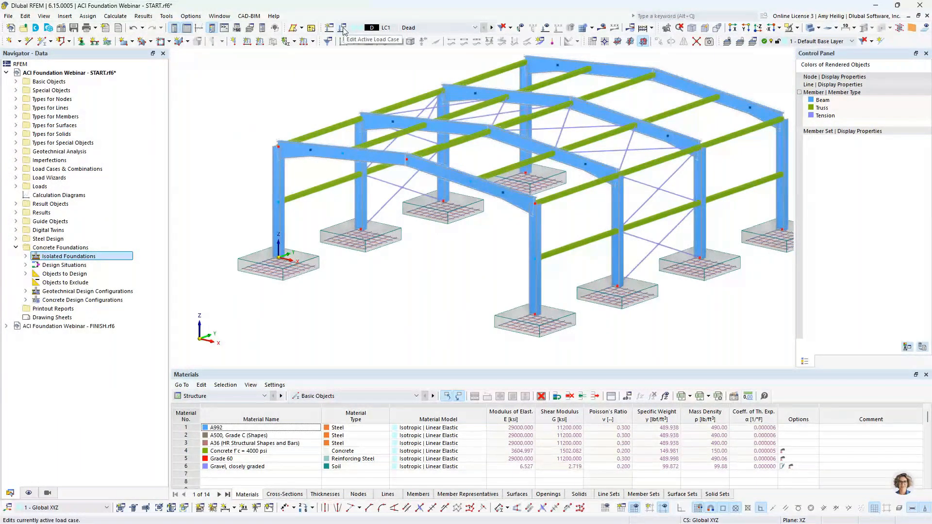
Examine the base settings for load cases and combinations, including the standard groups available besides ASCE 7
left_click(342, 29)
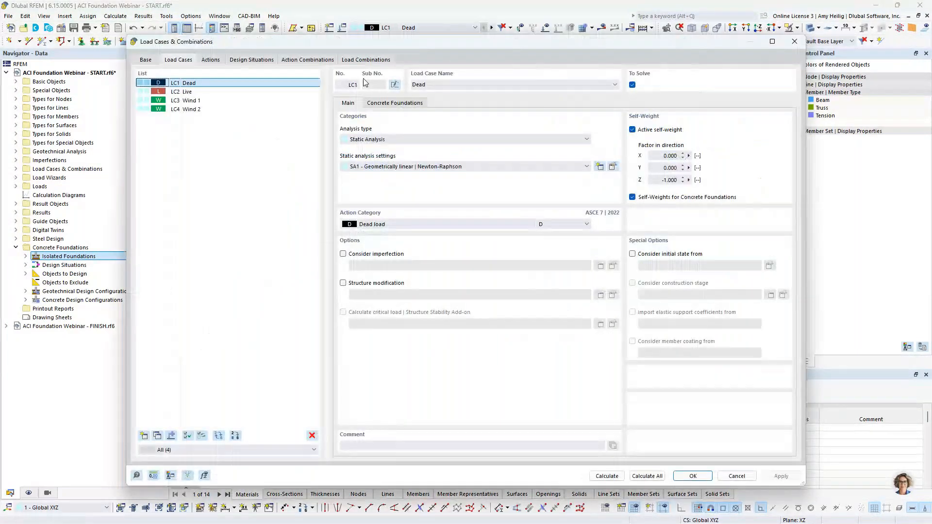
left_click(145, 60)
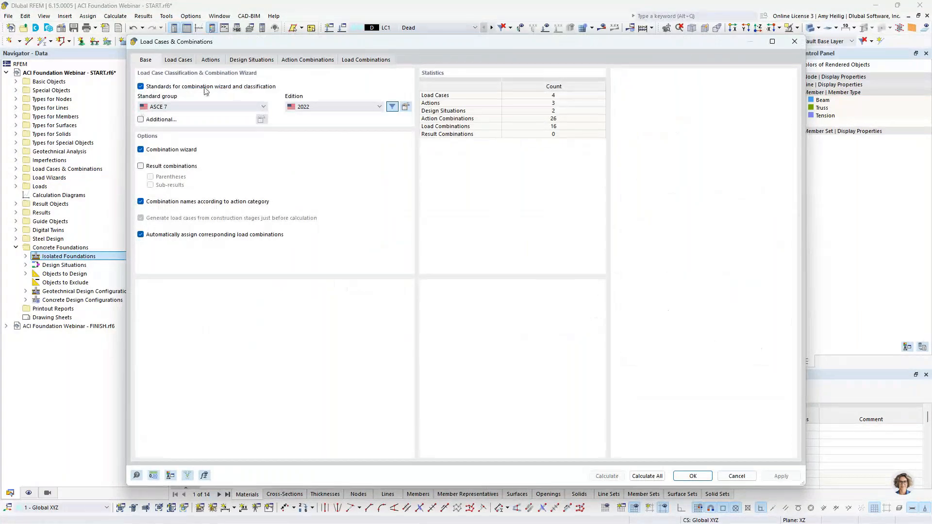
left_click(191, 107)
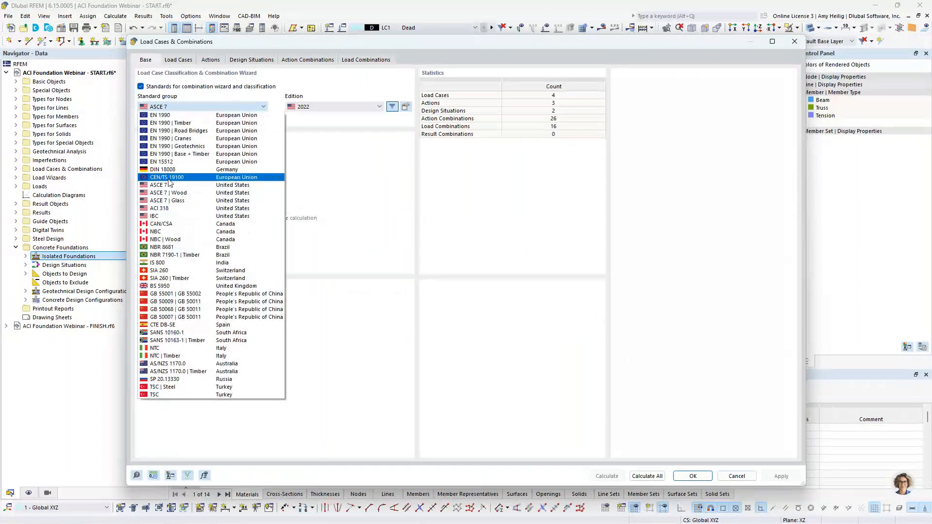
left_click(367, 177)
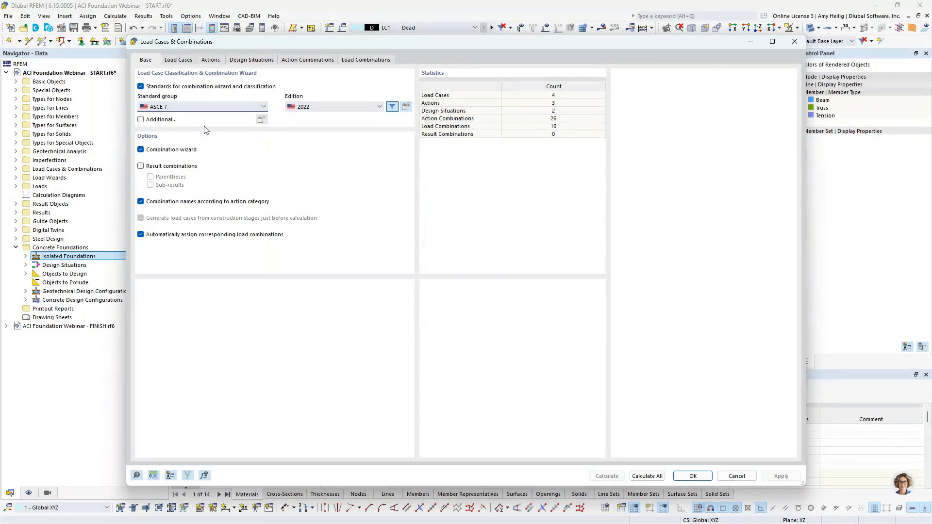
Review the Live, Wind 2 and Dead load cases and the action categories available for LC1 Dead, keeping Dead load
left_click(190, 62)
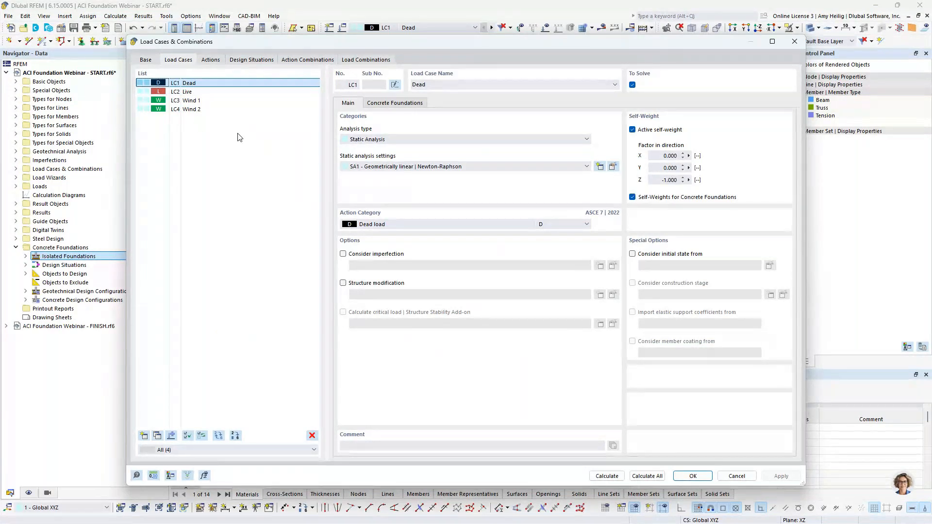
left_click(192, 94)
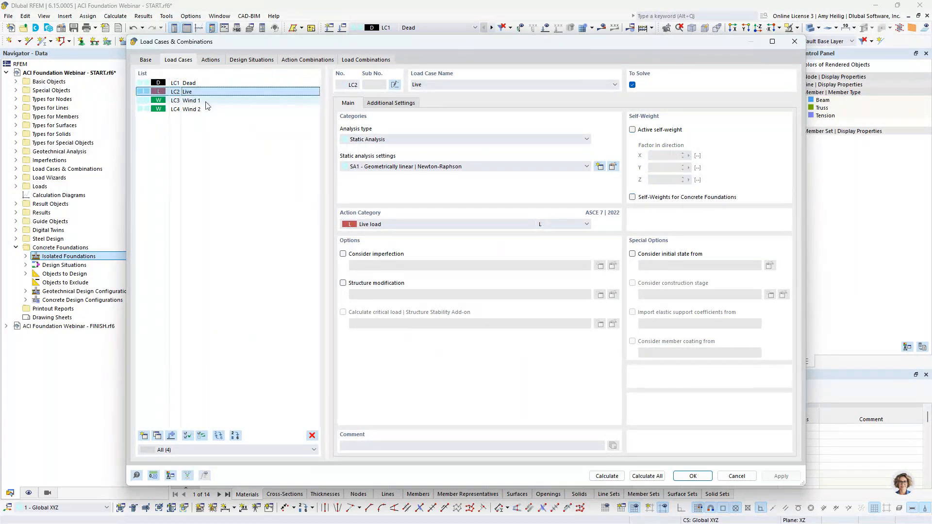
left_click(206, 108)
left_click(220, 84)
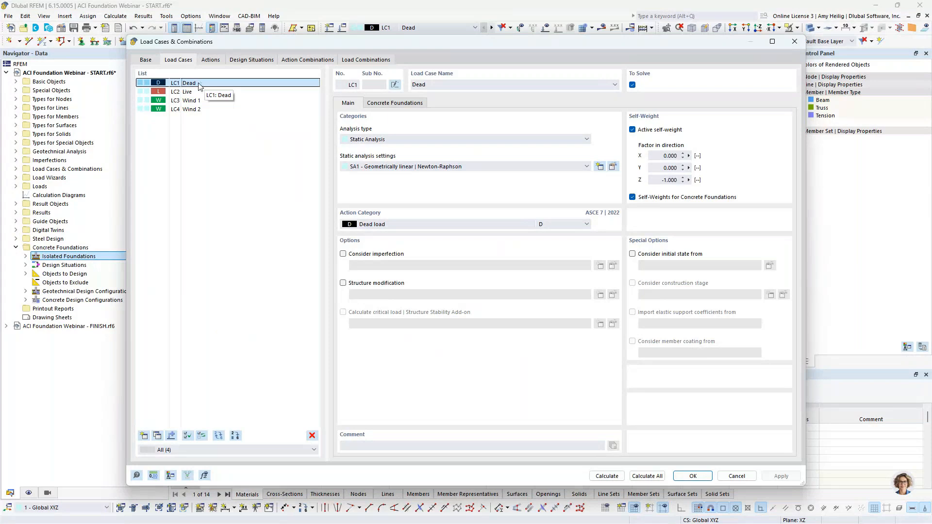
left_click(397, 225)
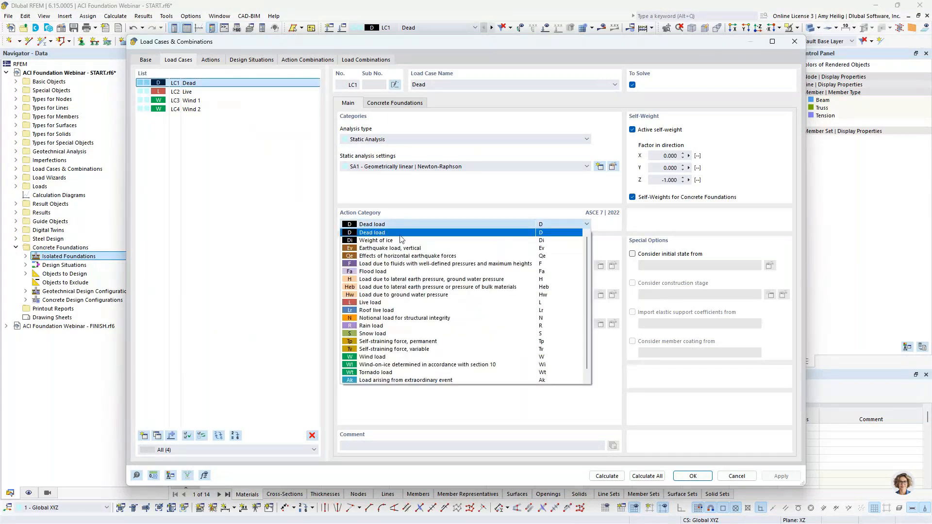
left_click(401, 233)
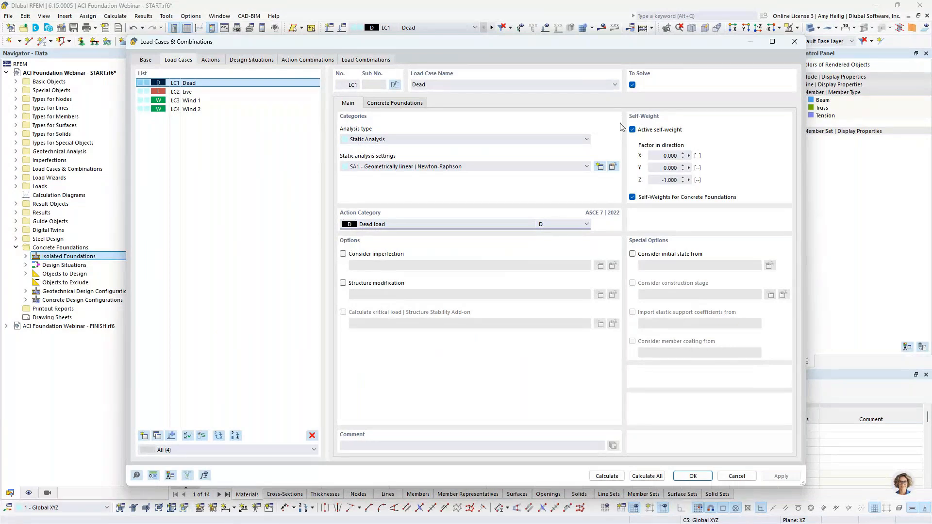
Try deactivating the self-weights for concrete foundations in LC1 Dead, and activate them again
left_click_drag(615, 40, 575, 258)
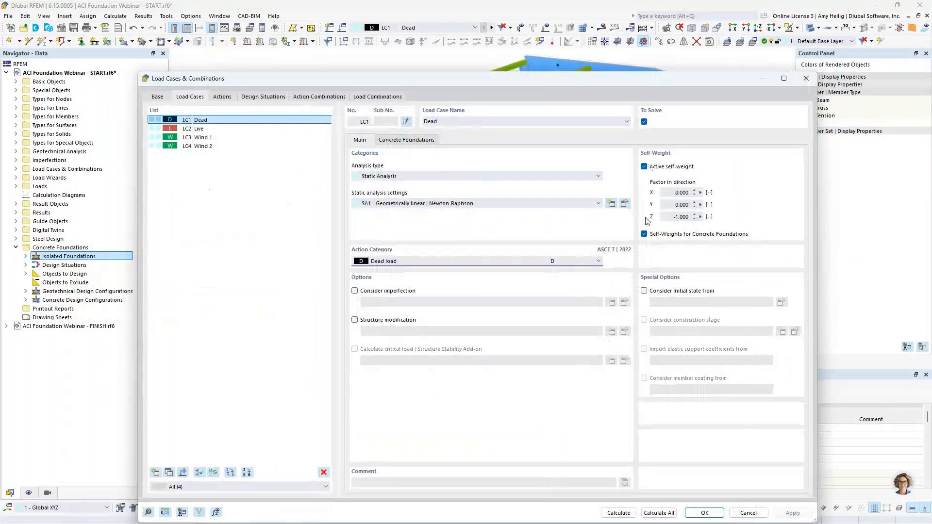
left_click(644, 234)
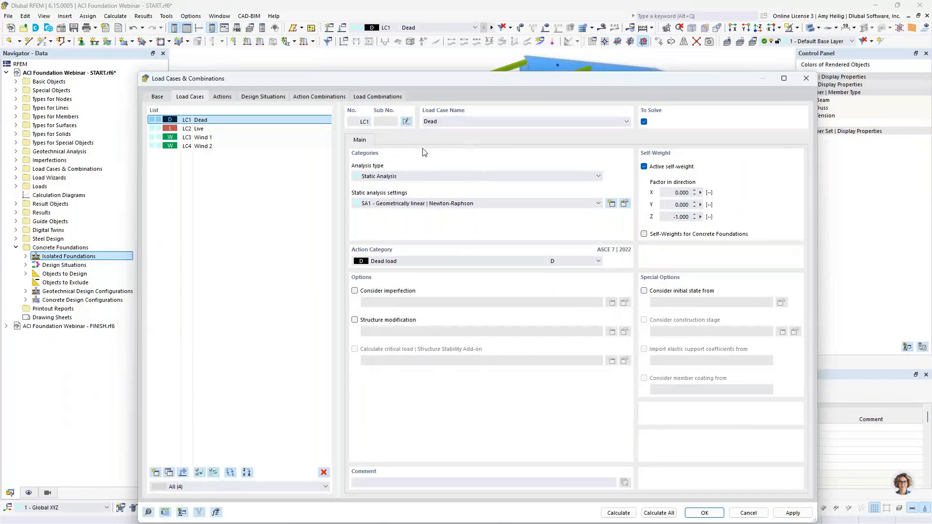
left_click(644, 234)
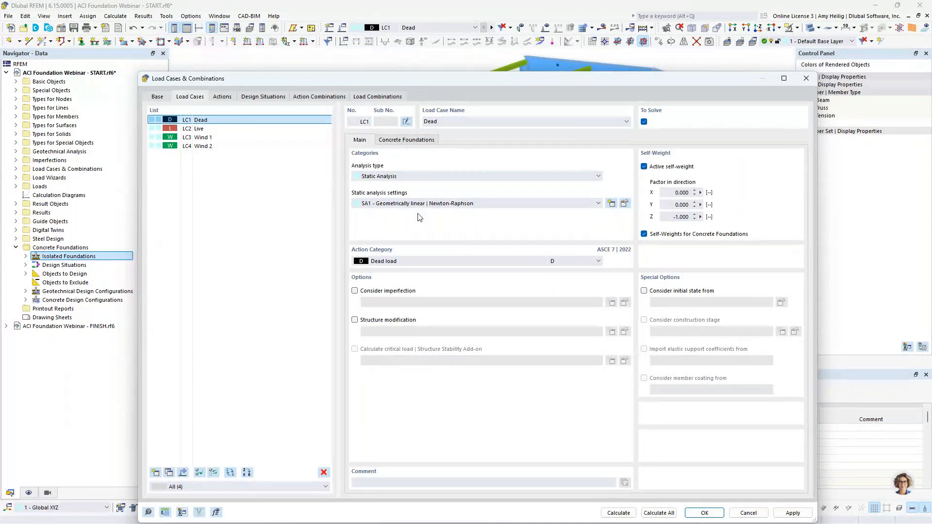
Activate the self-weight for the foundation structure in the concrete foundation settings of LC1 Dead
left_click(421, 141)
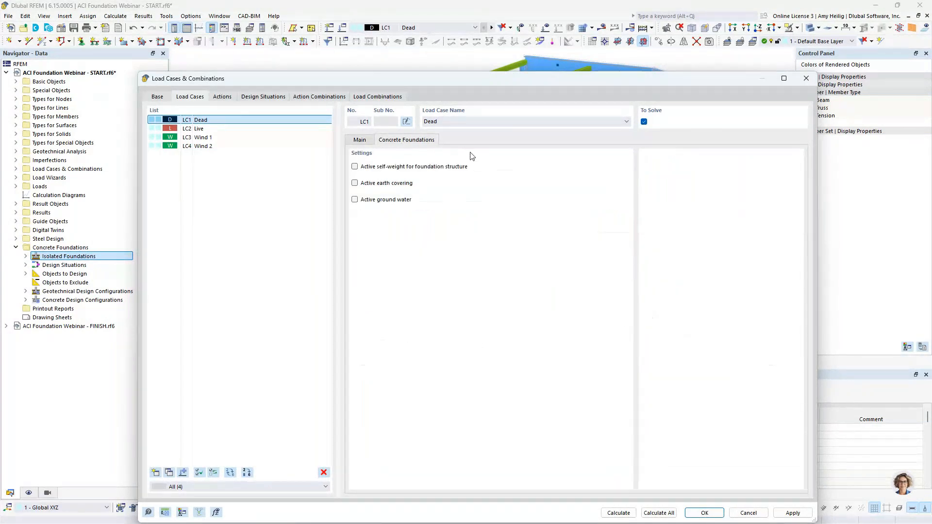
left_click(355, 166)
left_click_drag(446, 84, 445, 333)
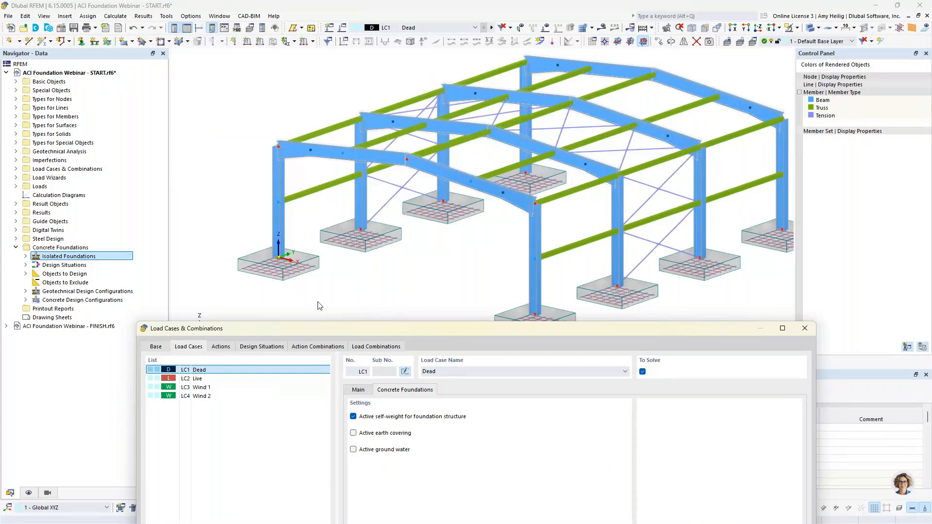
double_click(415, 330)
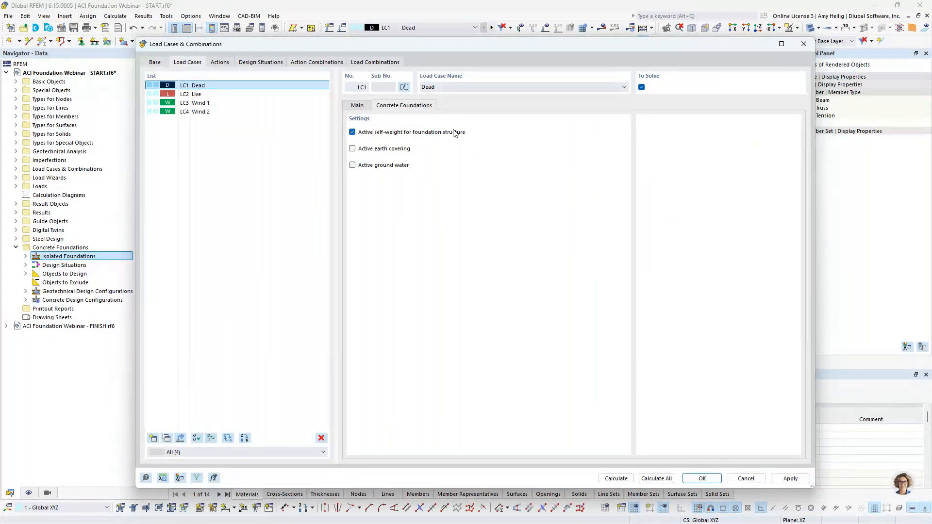
Activate the earth covering in the concrete foundation settings of LC1 Dead, and try the ground water option before deactivating it
left_click(352, 148)
left_click(353, 166)
left_click(353, 164)
left_click(356, 107)
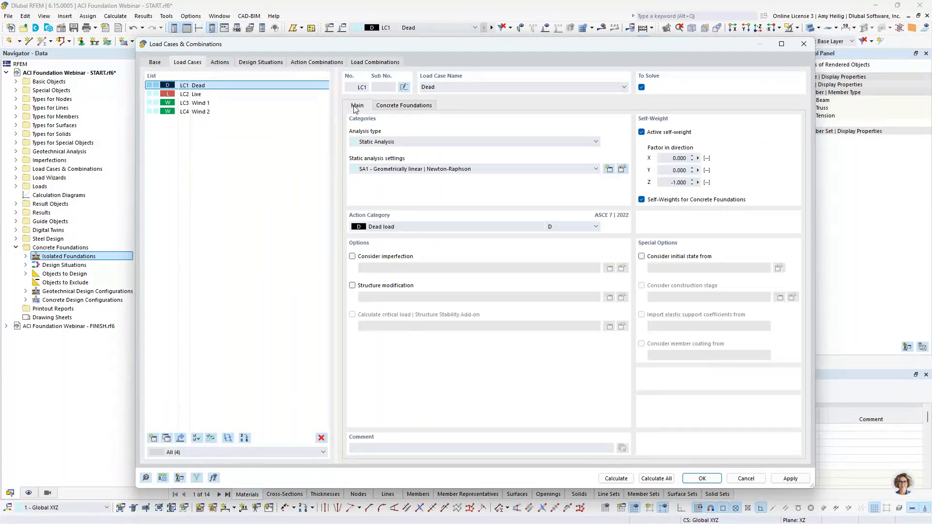
Review the LRFD and ASD design situations, and read the combination rules for Section 2.4 (ASD)
left_click(260, 63)
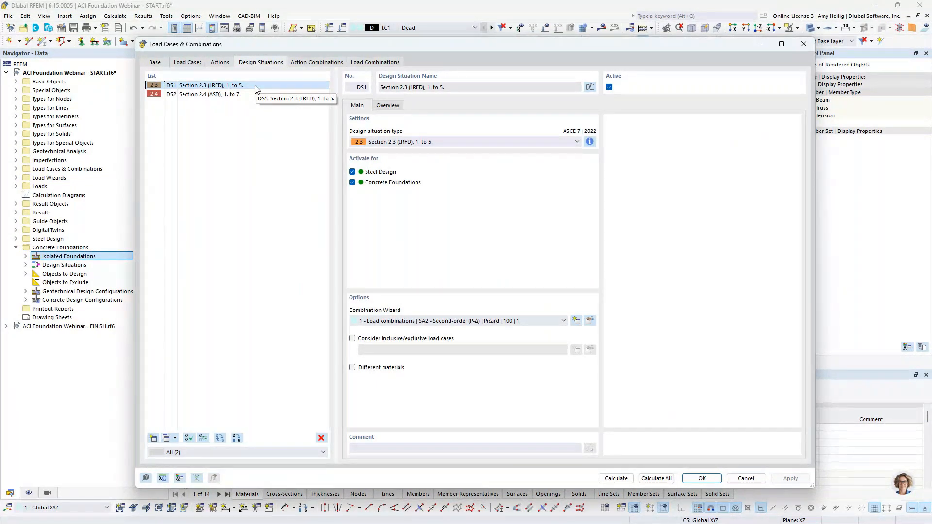
left_click(239, 97)
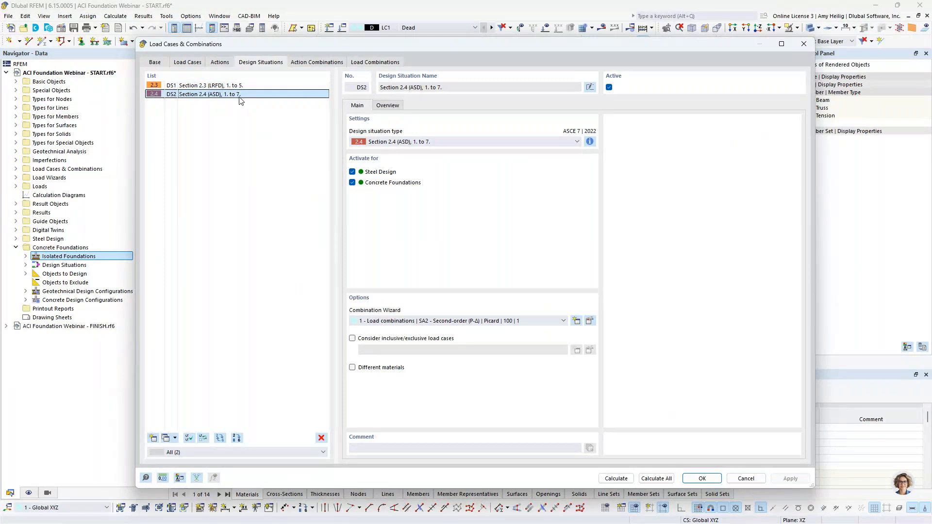
left_click(590, 142)
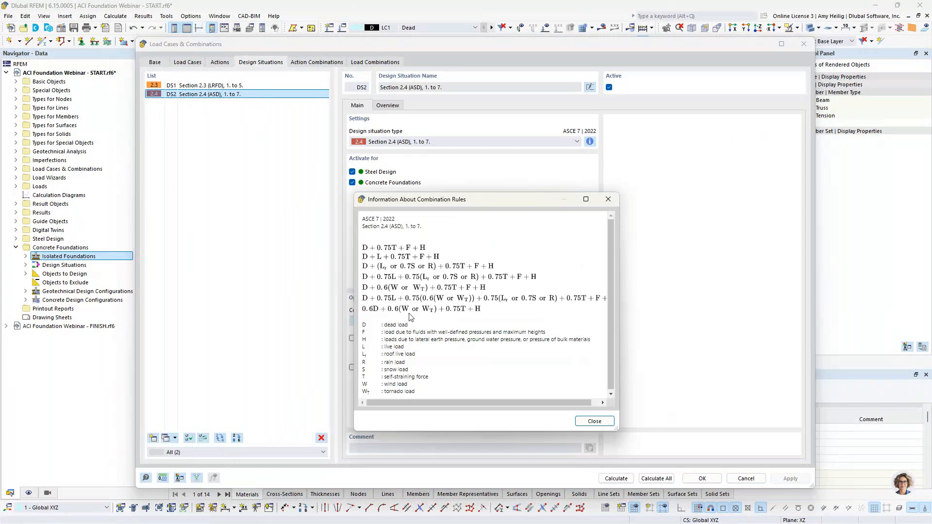
left_click(594, 421)
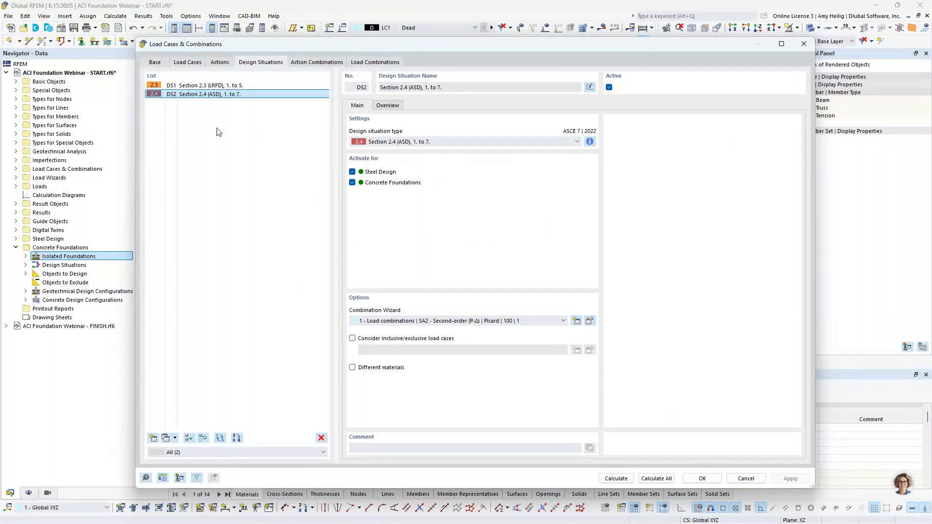
Review the load combinations, including CO9 from the ASD design situation, and accept the load case and combination settings
left_click(375, 62)
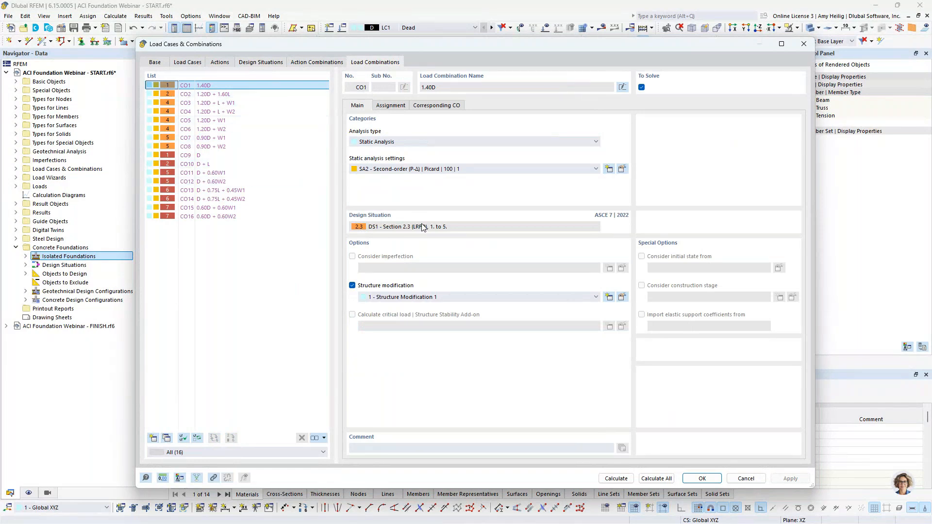
left_click(233, 155)
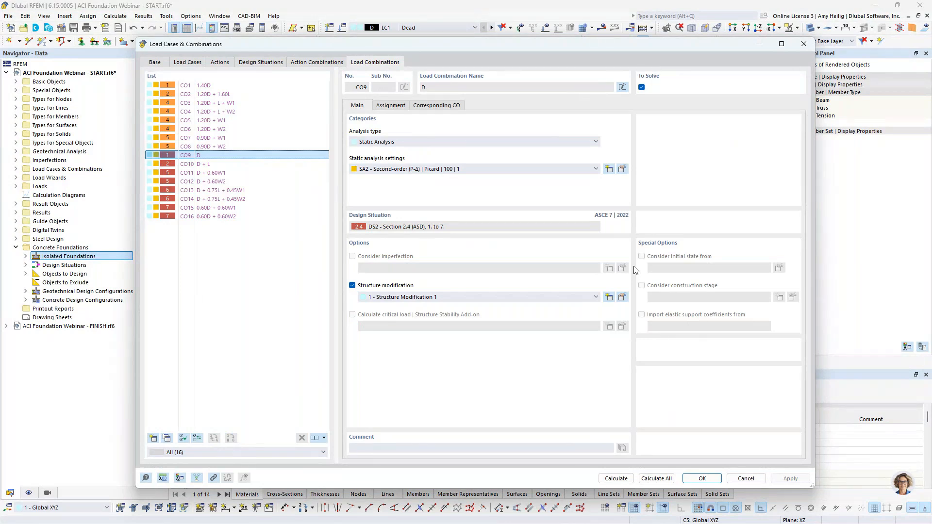
left_click(702, 478)
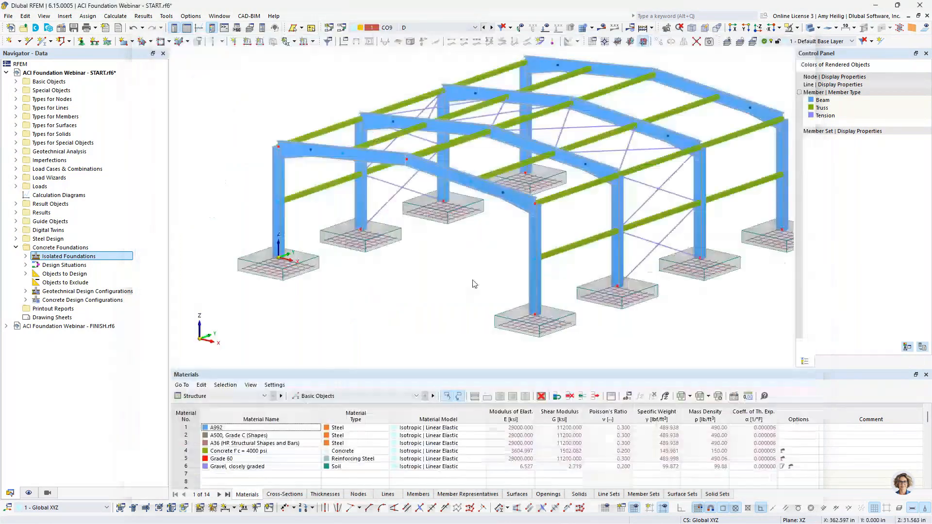
Display the LC1 Dead loads on the model and list the available load wizards
left_click(456, 28)
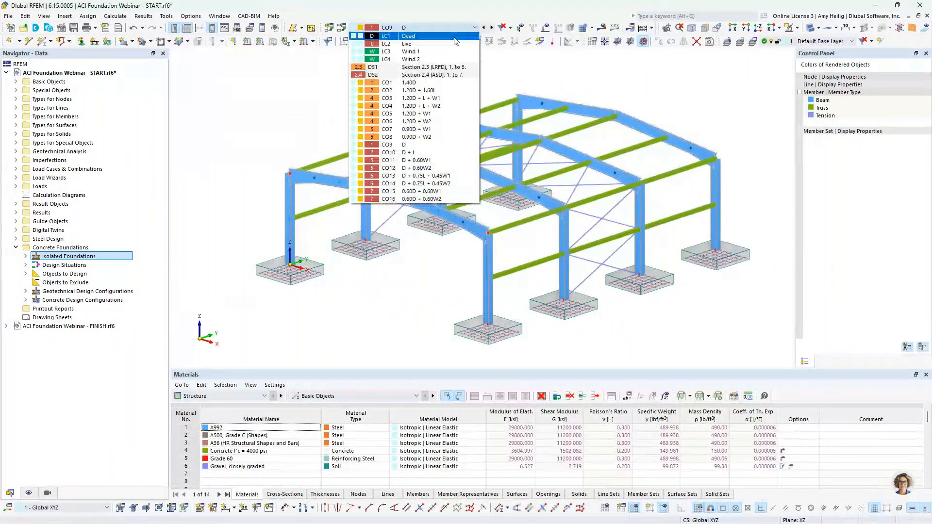
left_click(456, 36)
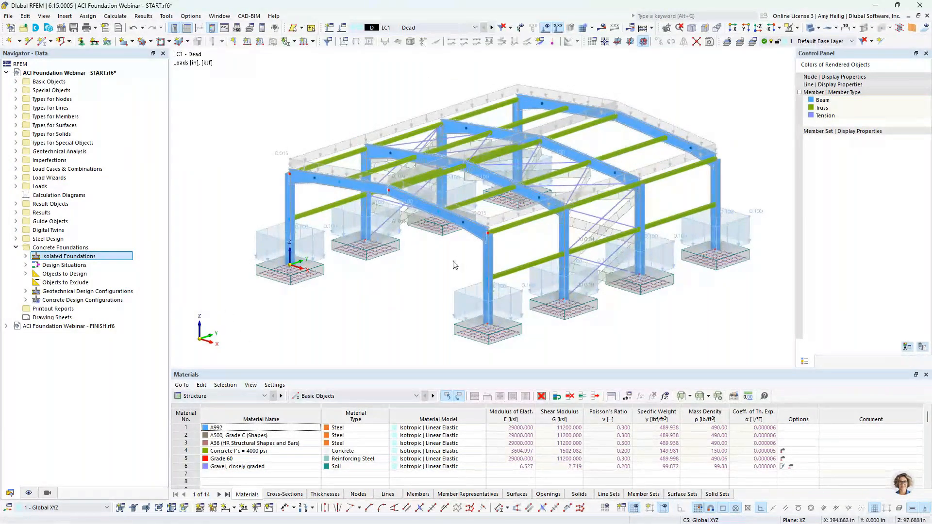
middle_click_drag(452, 261, 430, 266, "ctrl")
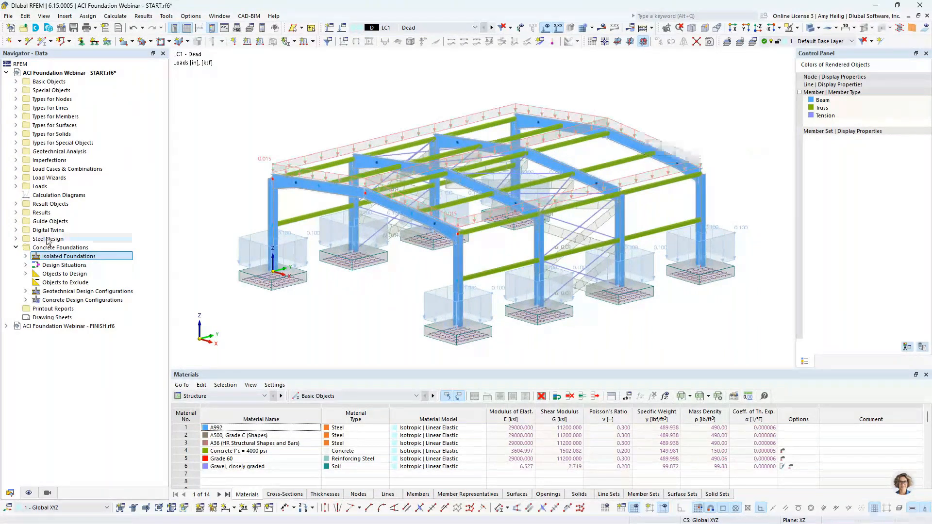
left_click(15, 247)
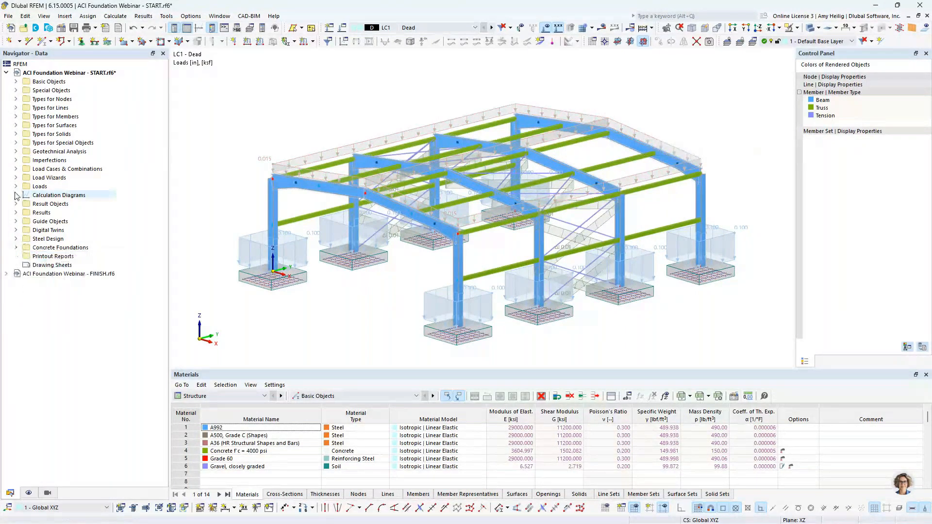
left_click(15, 178)
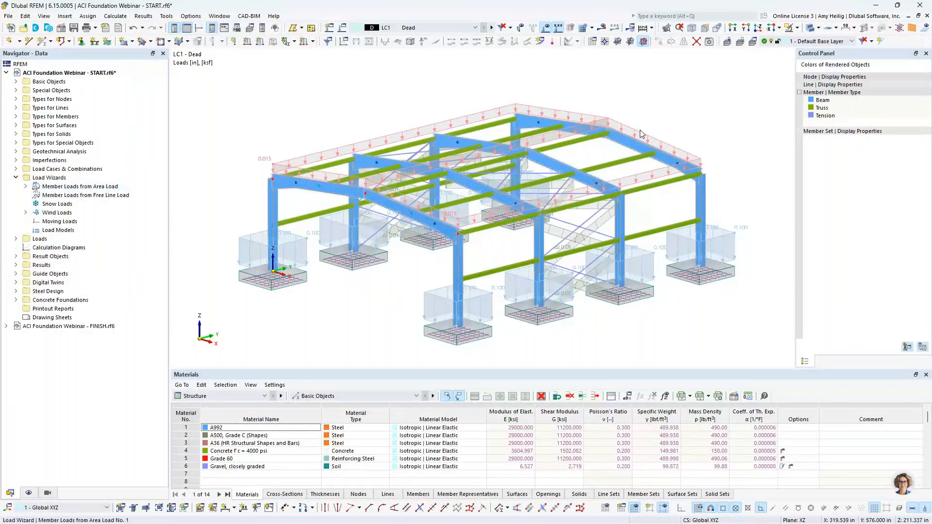
View the roof area load as separate member loads on the frames, and restore the area load display
right_click(679, 153)
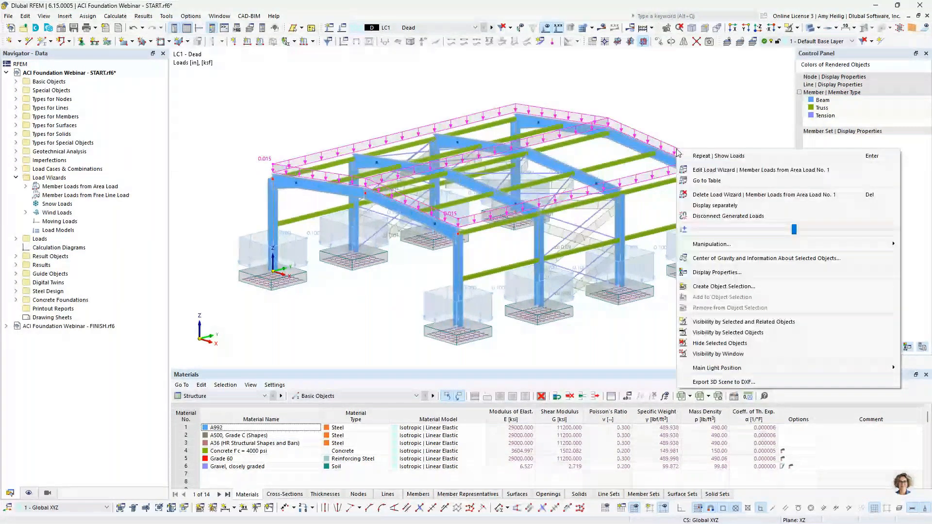
left_click(719, 206)
middle_click_drag(730, 202, 732, 149, "ctrl")
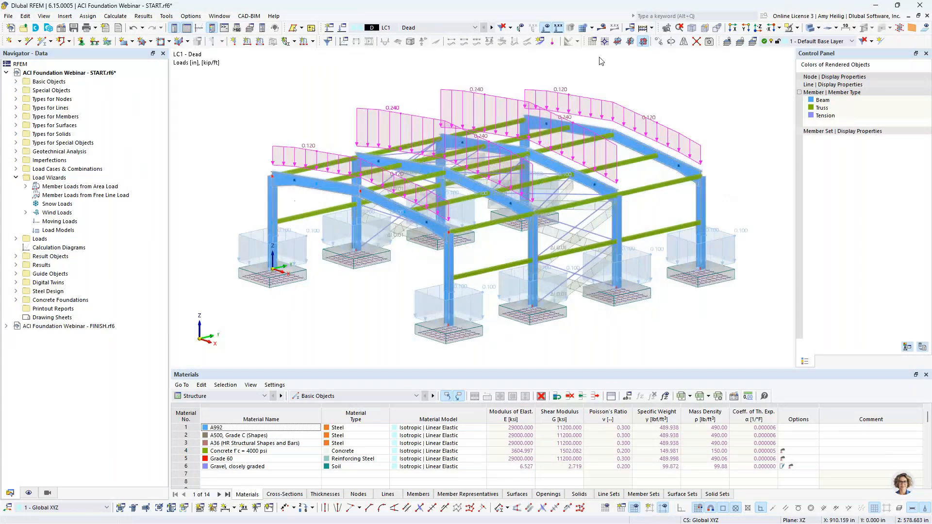
right_click(596, 98)
left_click(636, 161)
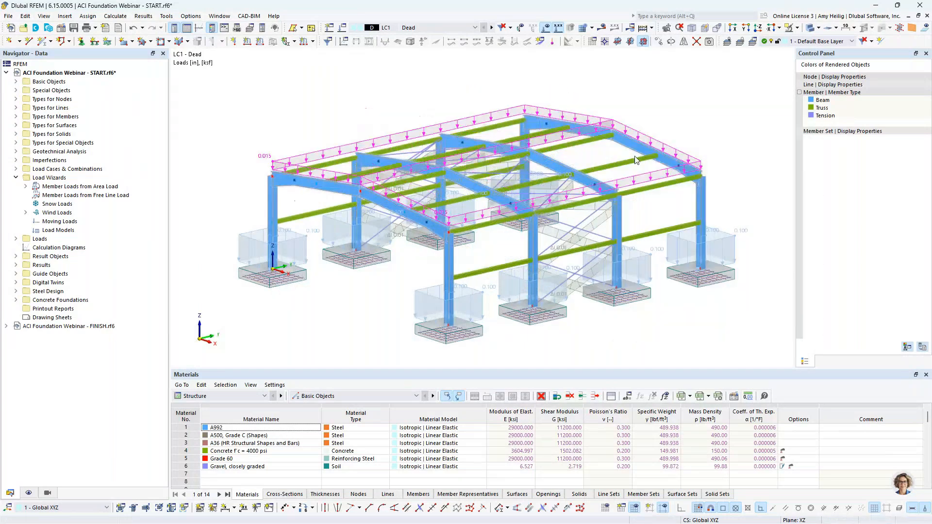
left_click(683, 118)
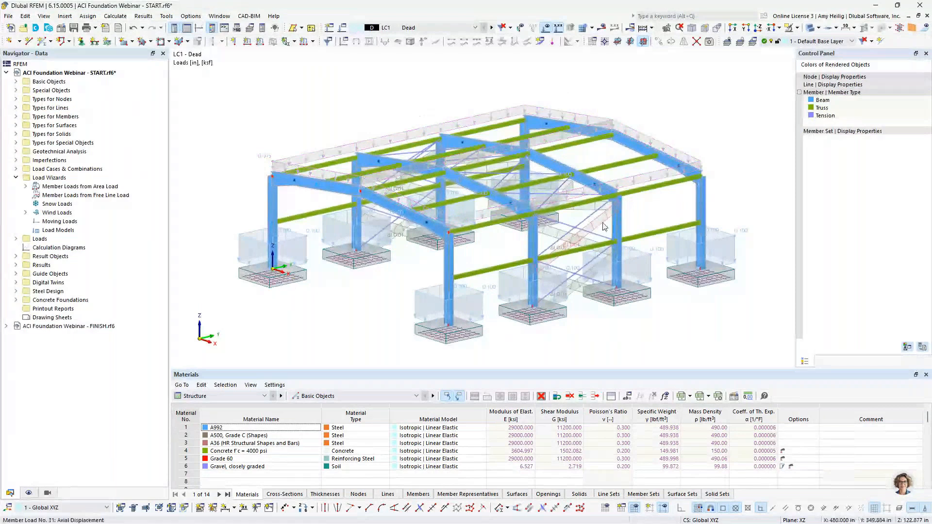
Inspect the axial displacement load on the tension bracing member, keeping its settings
scroll(603, 227, "up", 1)
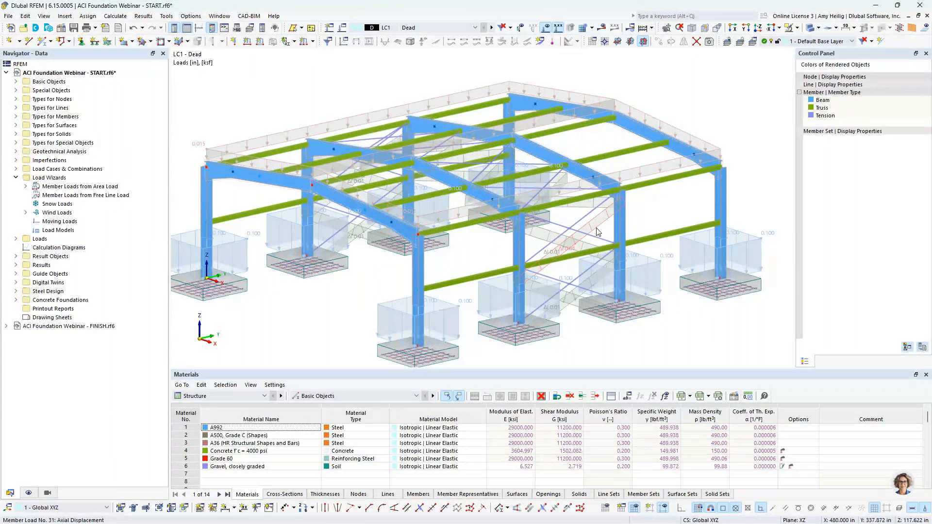
mouse_move(597, 232)
double_click(598, 232)
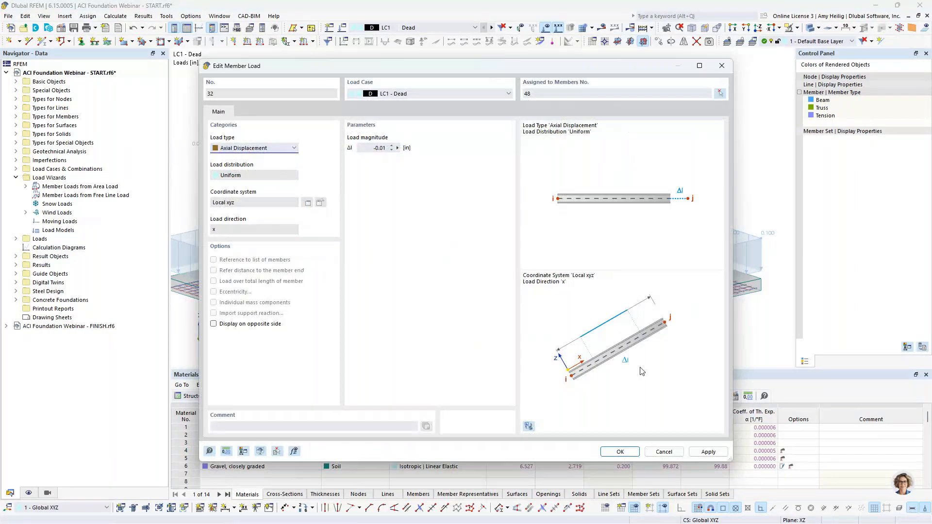
left_click(619, 451)
left_click(609, 357)
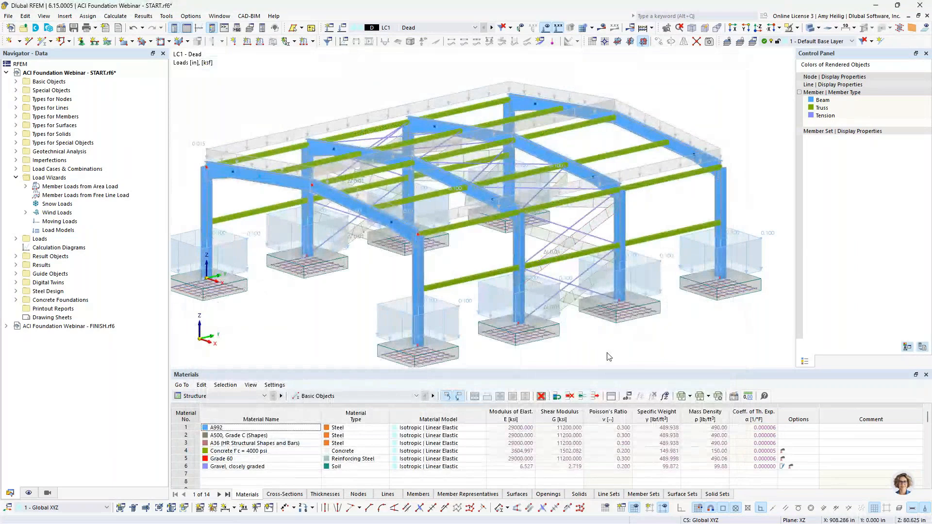
scroll(617, 340, "down", 2)
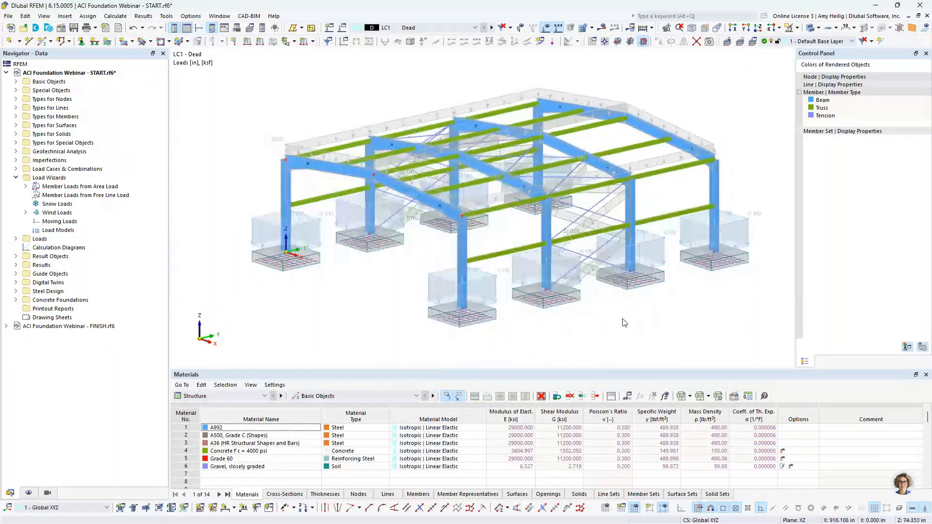
left_click(588, 215)
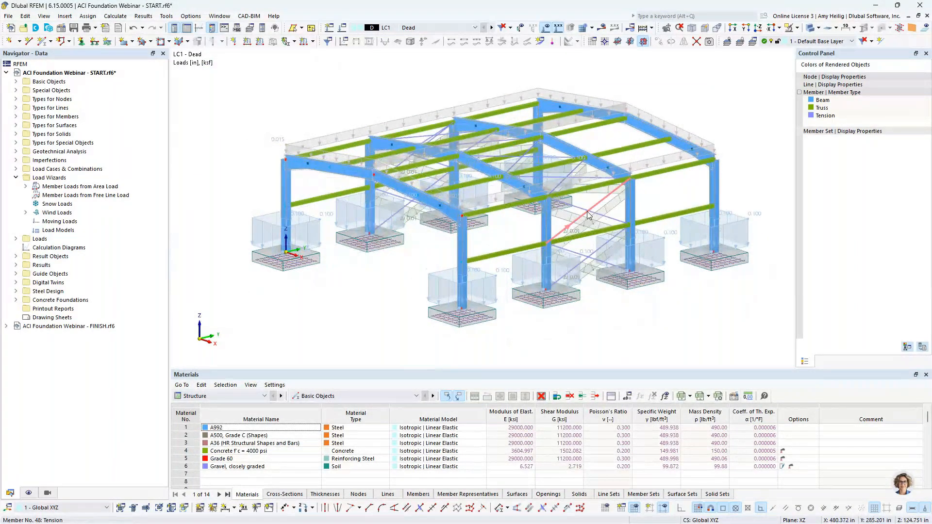
Examine the surface load on the pad foundation under the corner column at the origin
middle_click_drag(280, 262, 435, 278)
scroll(435, 279, "up", 6)
scroll(551, 242, "up", 1)
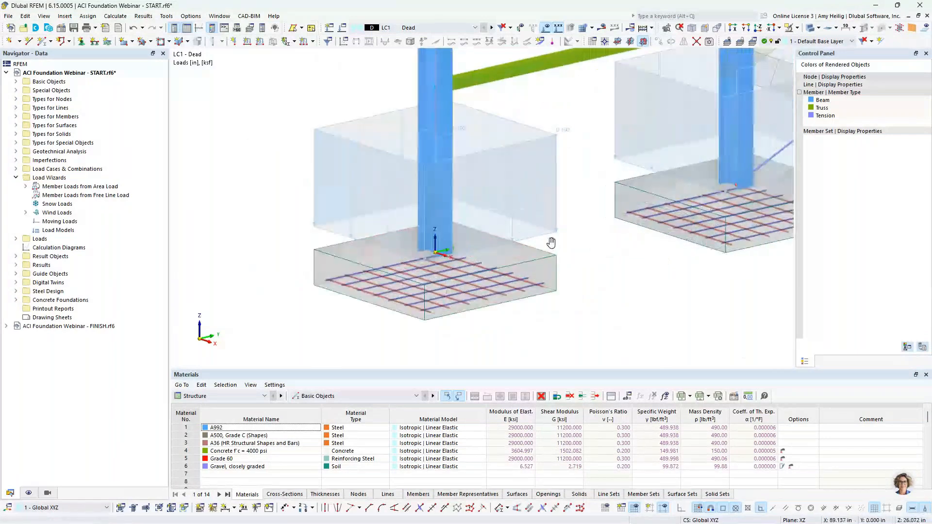
middle_click_drag(551, 243, 542, 286)
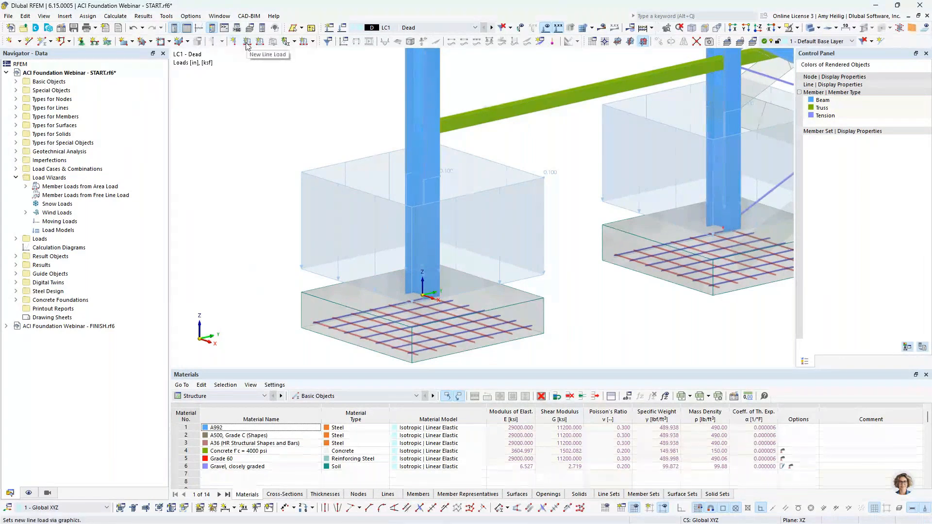
Start a new additional foundation load in LC1 Dead and review the available load types, keeping the surface load
left_click(312, 41)
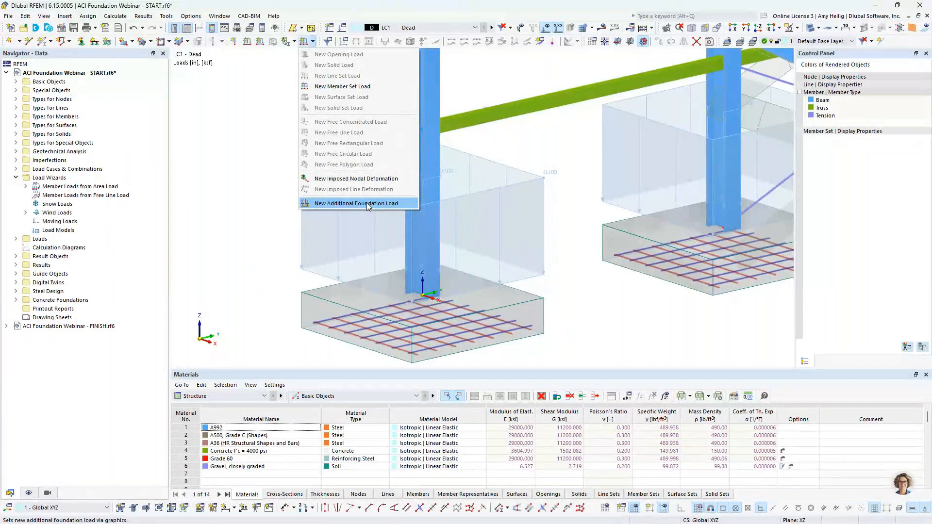
left_click(368, 206)
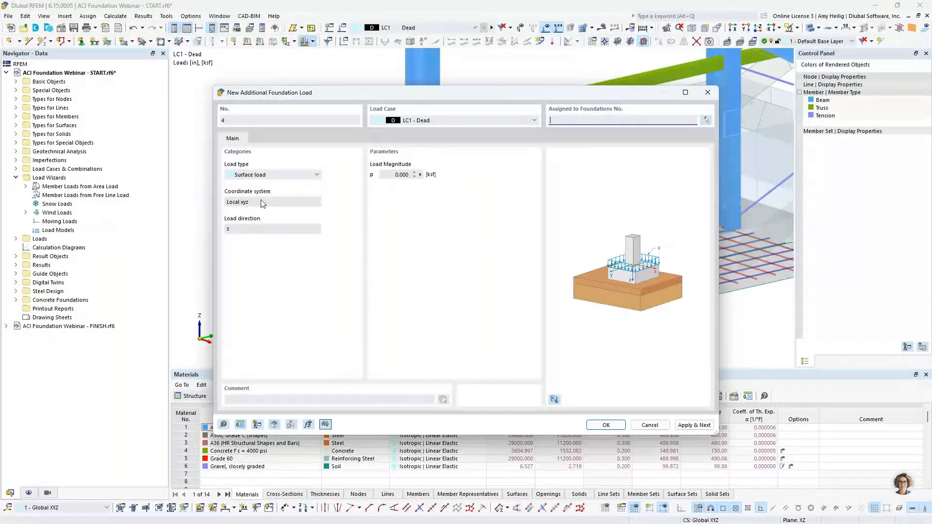
left_click(280, 175)
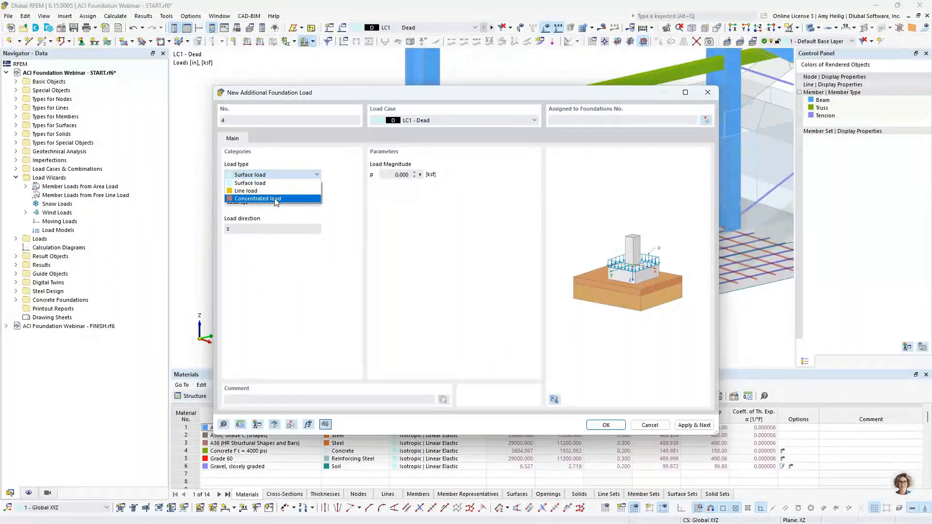
left_click(376, 230)
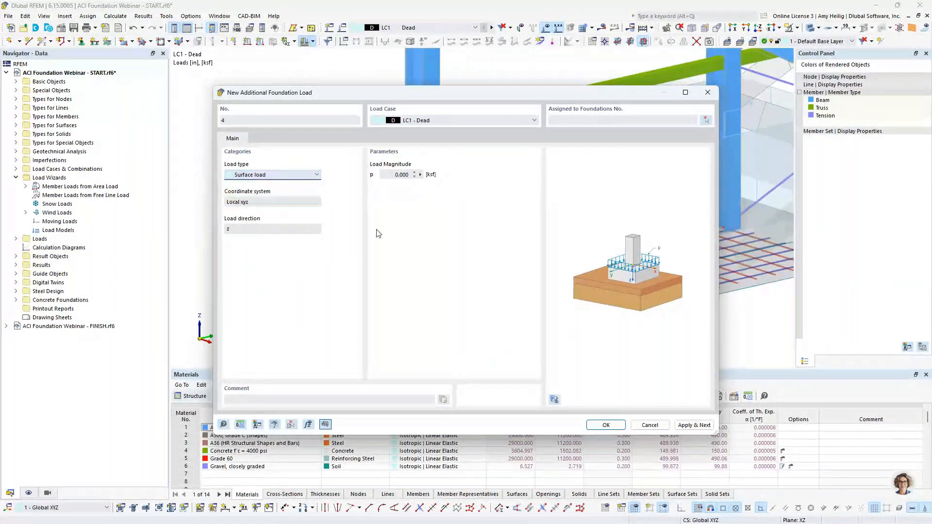
left_click_drag(444, 94, 389, 383)
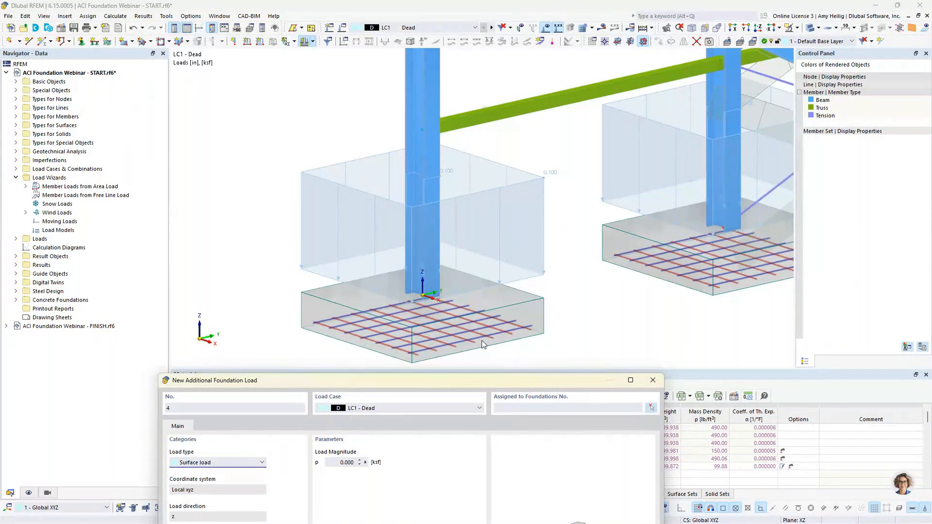
left_click_drag(473, 371, 521, 109)
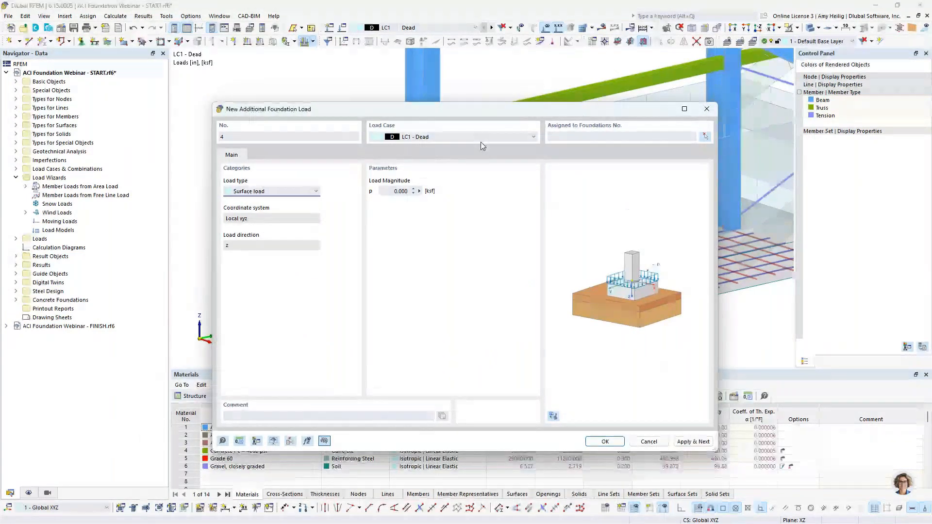
Set the new additional foundation load's type to line load and assign it to isolated foundation no. 1
left_click(274, 195)
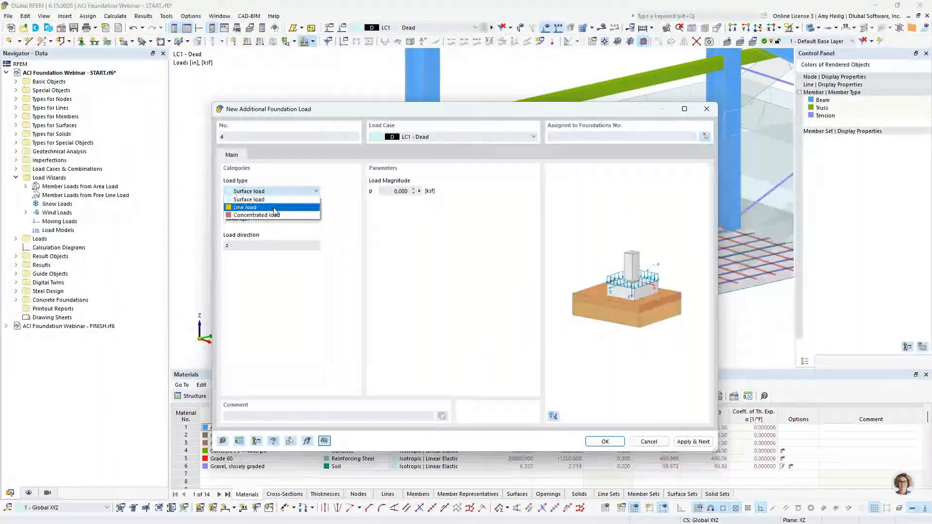
left_click(274, 209)
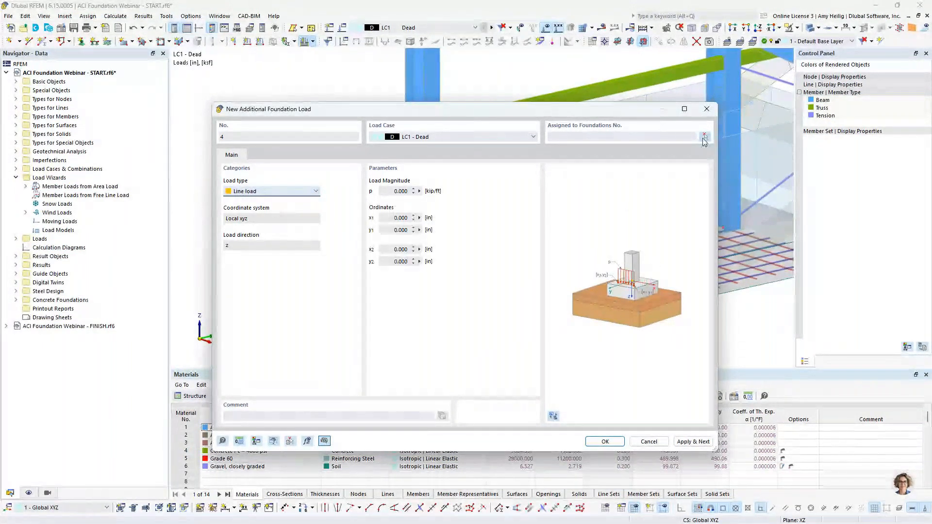
left_click(705, 139)
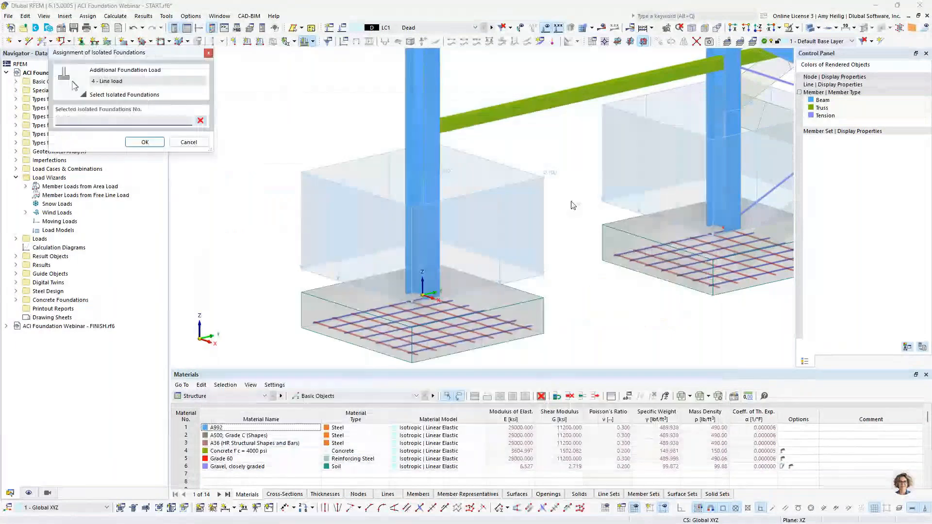
left_click(536, 296)
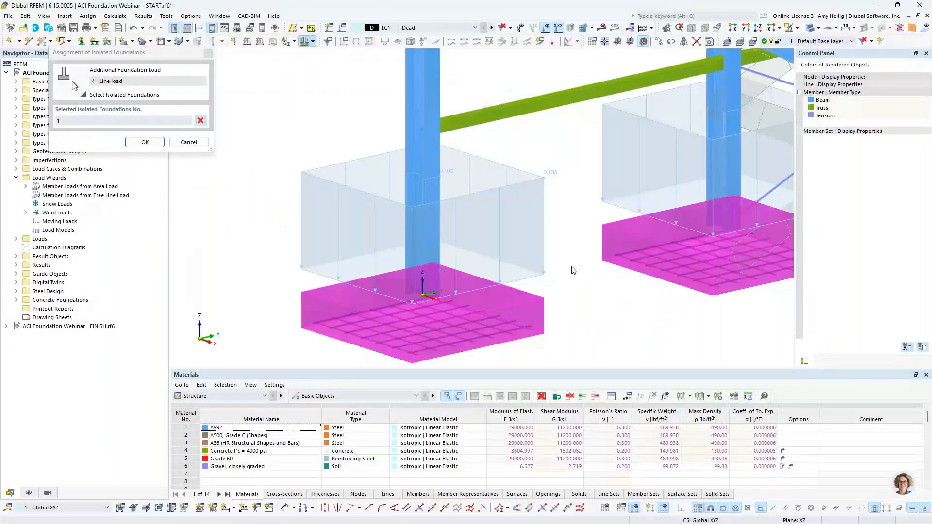
scroll(572, 271, "down", 5)
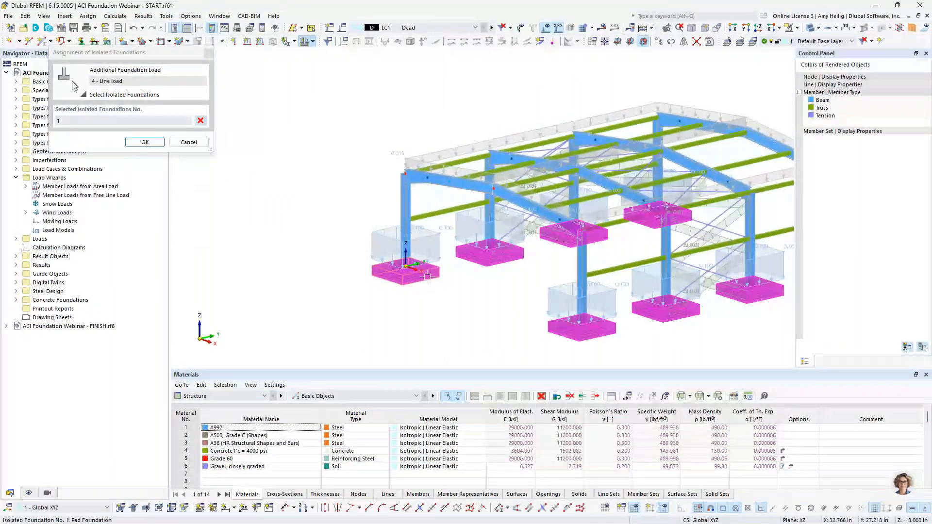
scroll(427, 277, "up", 4)
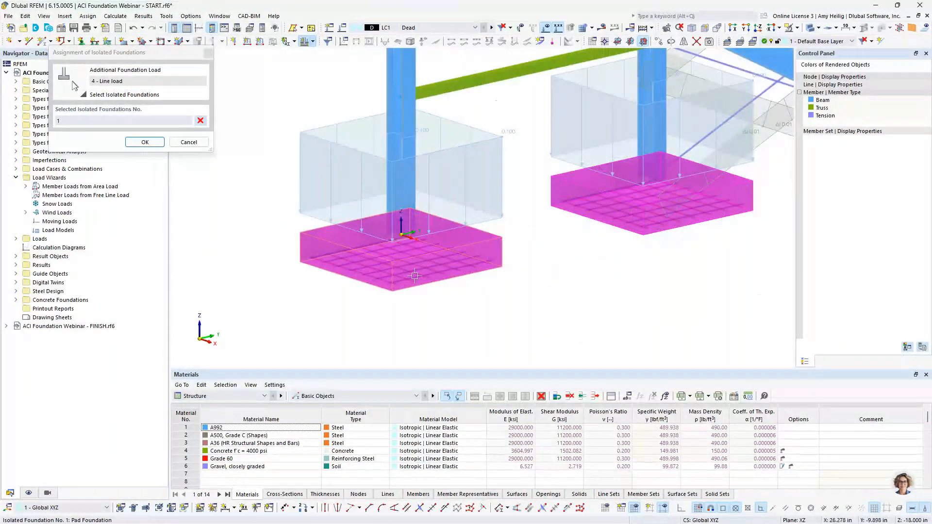
left_click(145, 142)
Set the line load magnitude to 0.2 kip/ft and show a close-up model preview of the pad foundation
left_click(385, 173)
double_click(385, 173)
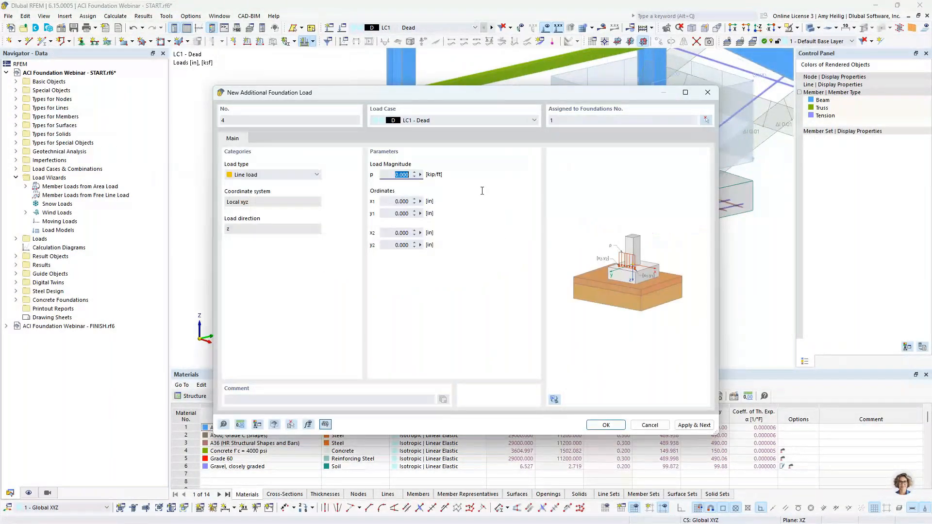
type("0.2")
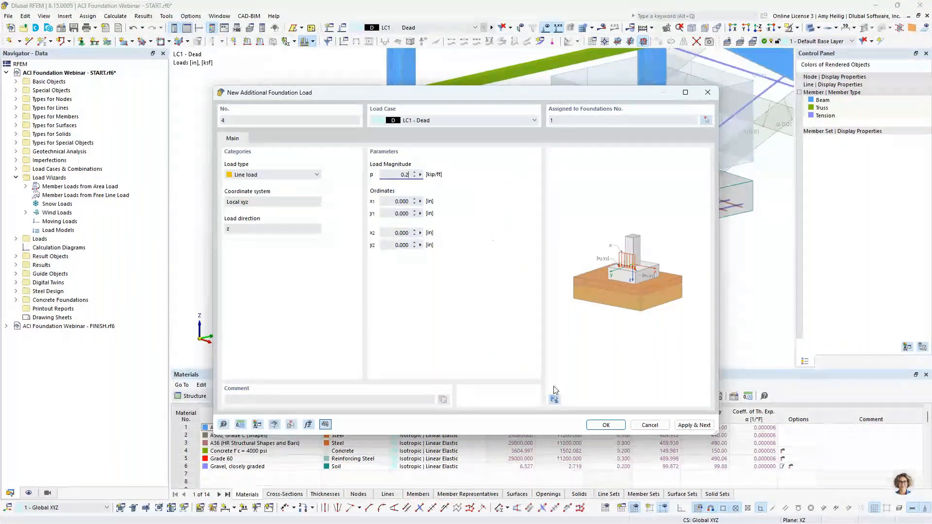
left_click(554, 400)
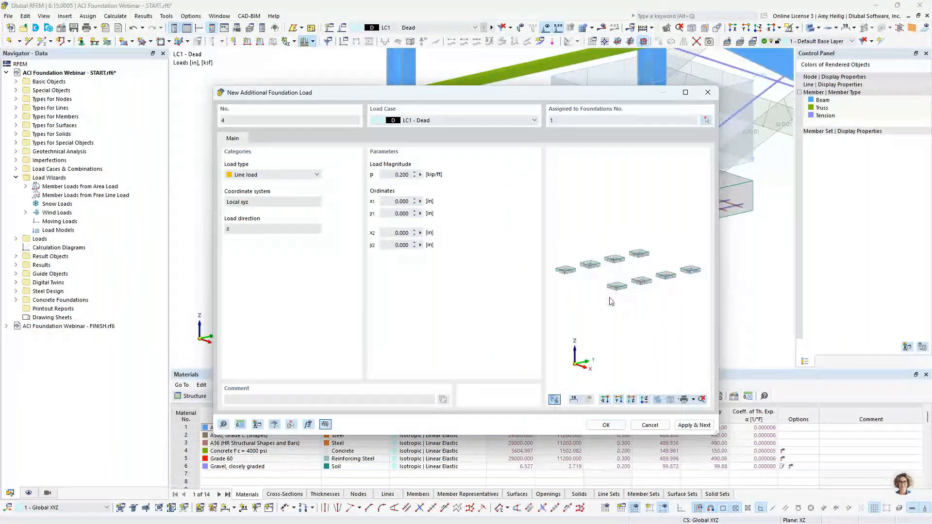
scroll(567, 274, "up", 2)
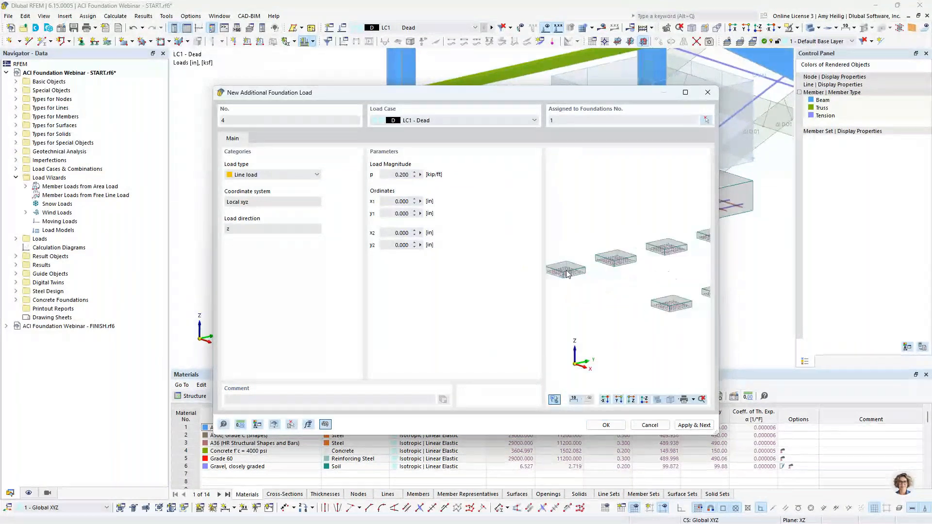
scroll(567, 274, "up", 3)
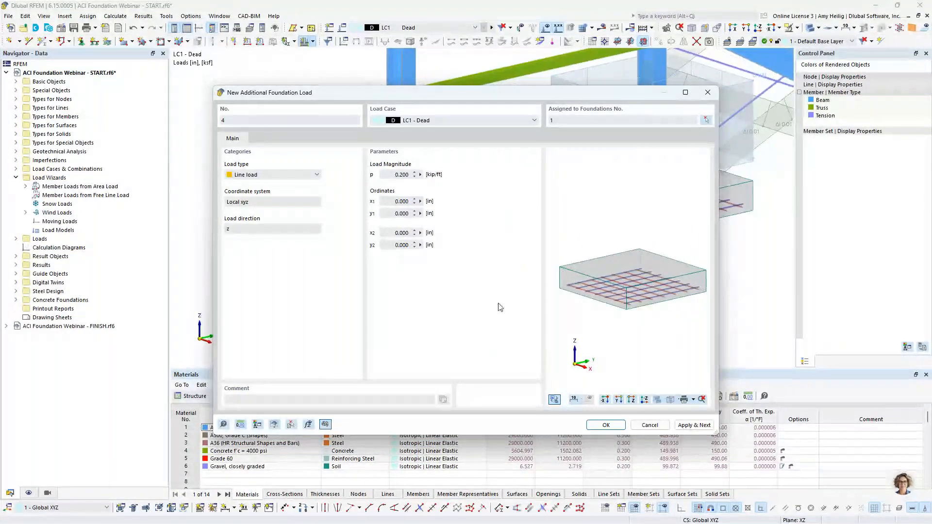
Define the line load from x1 36, y1 -51 in to x2 36, y2 51 in and create the load
left_click(389, 201)
type("36")
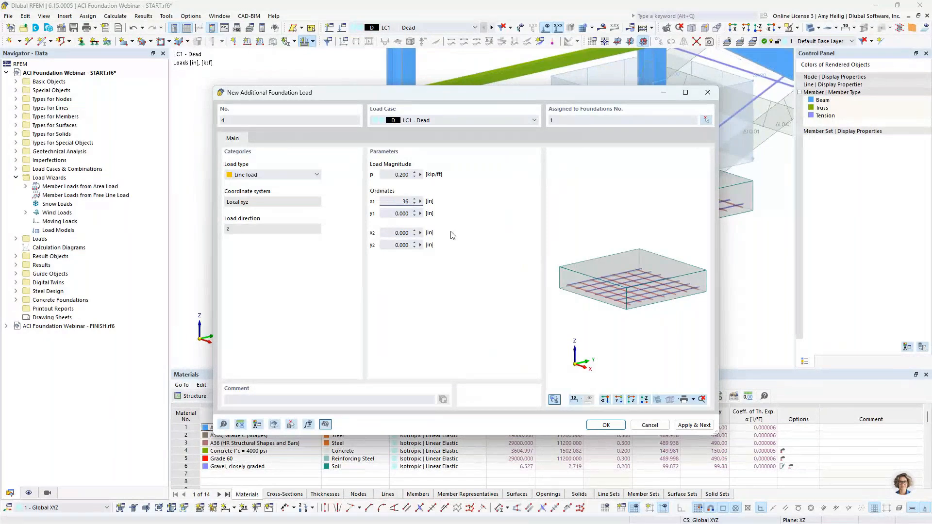
key("Tab")
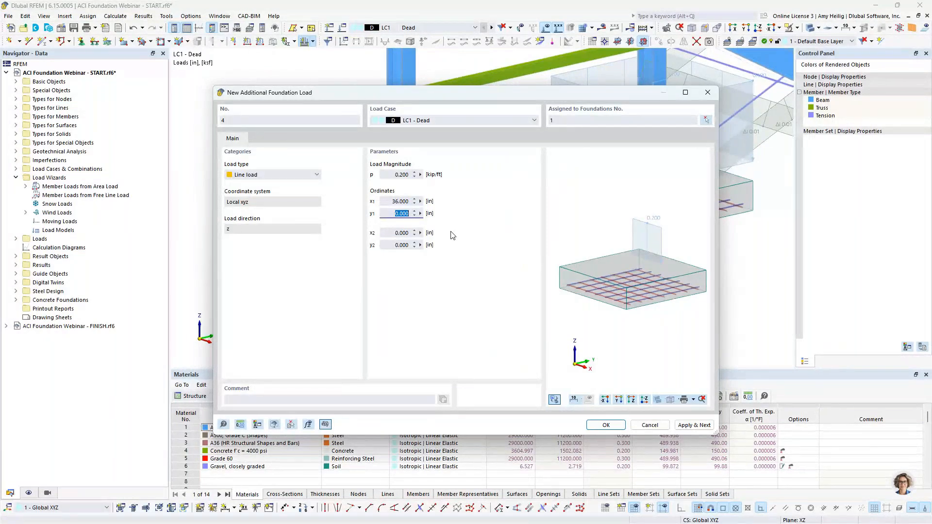
type("-51")
key("Tab")
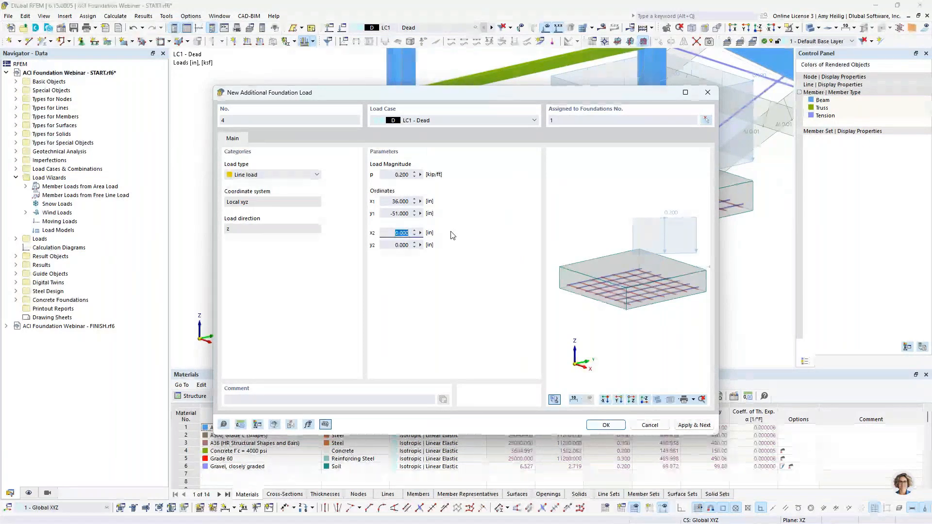
type("36")
key("Tab")
type("51")
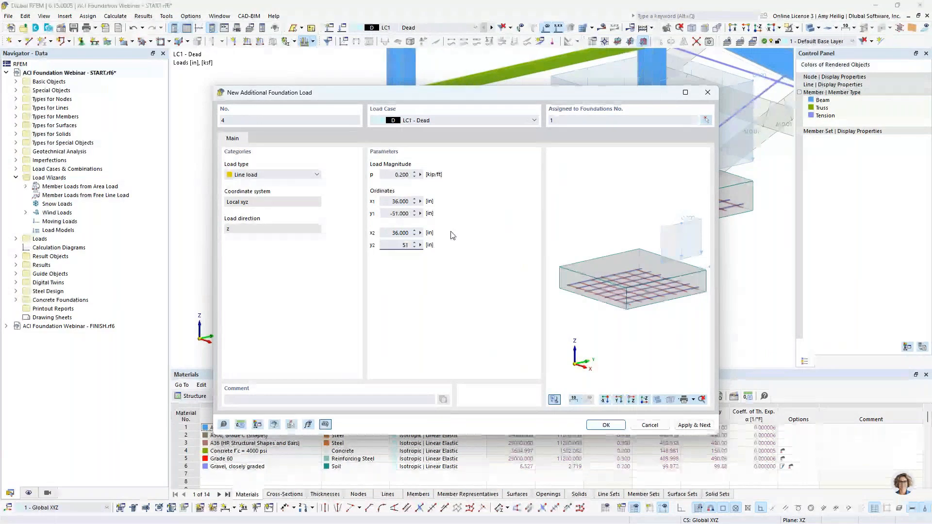
left_click(597, 256)
middle_click_drag(597, 256, 585, 259)
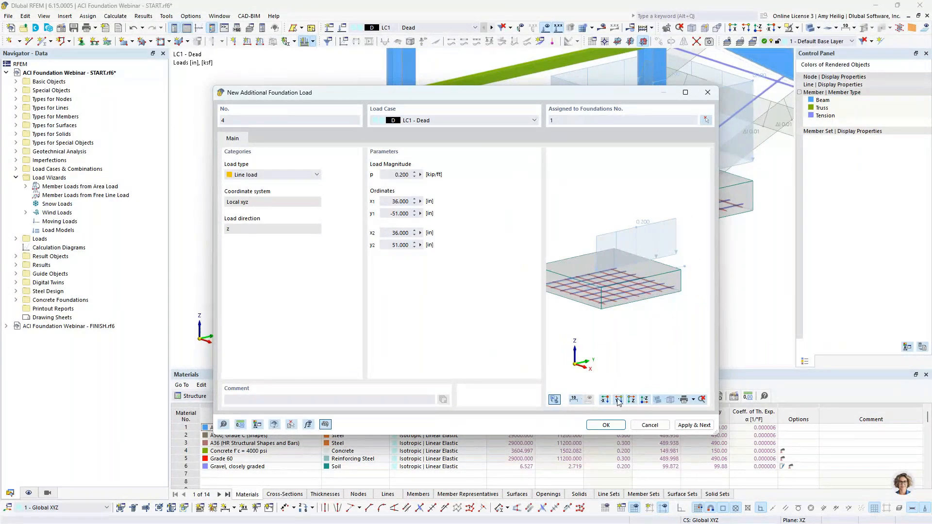
left_click(604, 425)
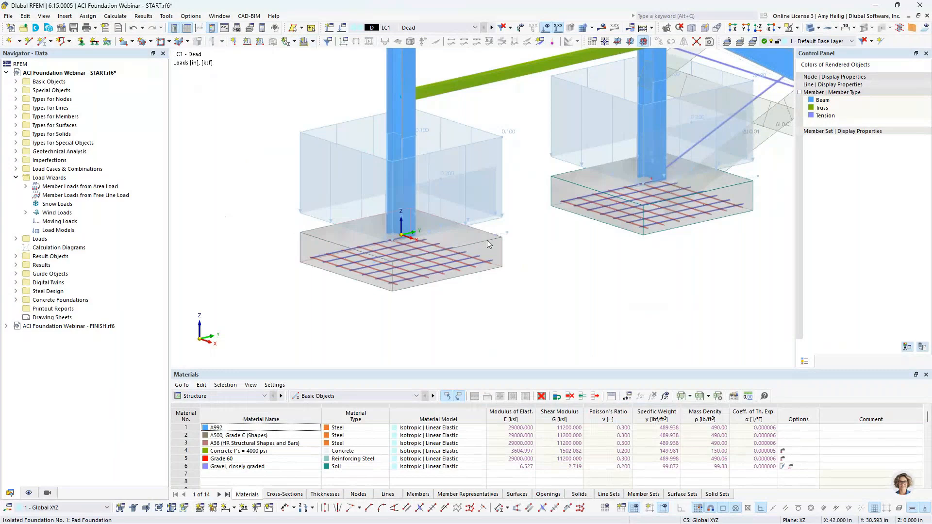
Highlight the new line load at the origin's pad foundation and check its placement on the foundations
middle_click_drag(446, 177, 465, 191)
left_click(465, 192)
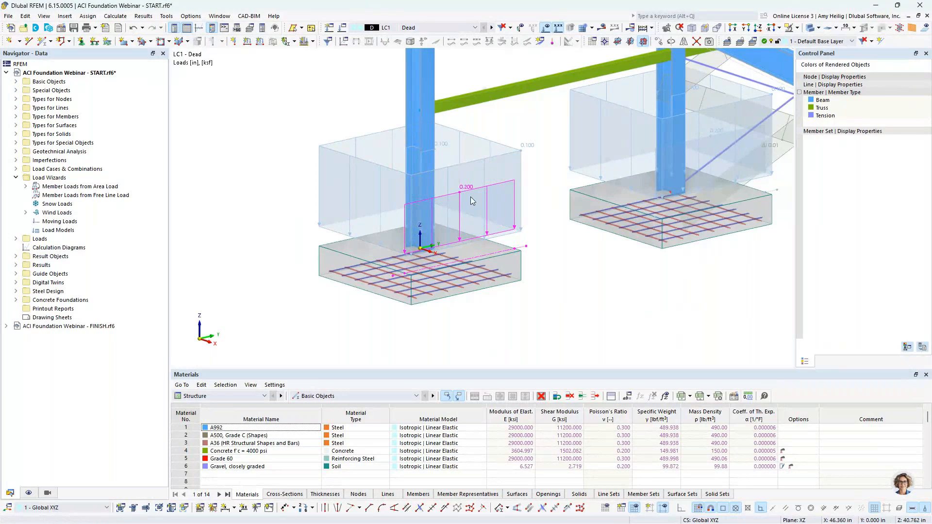
scroll(466, 194, "down", 3)
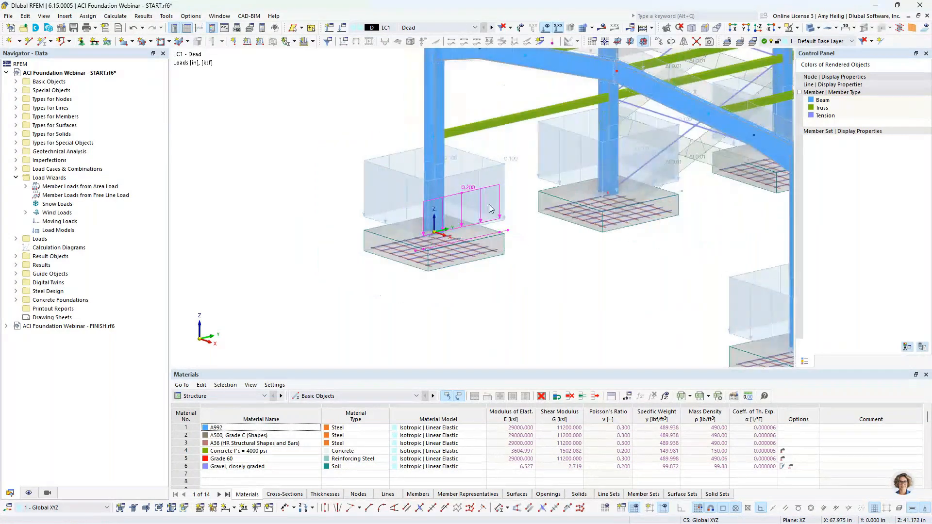
middle_click_drag(449, 197, 368, 182)
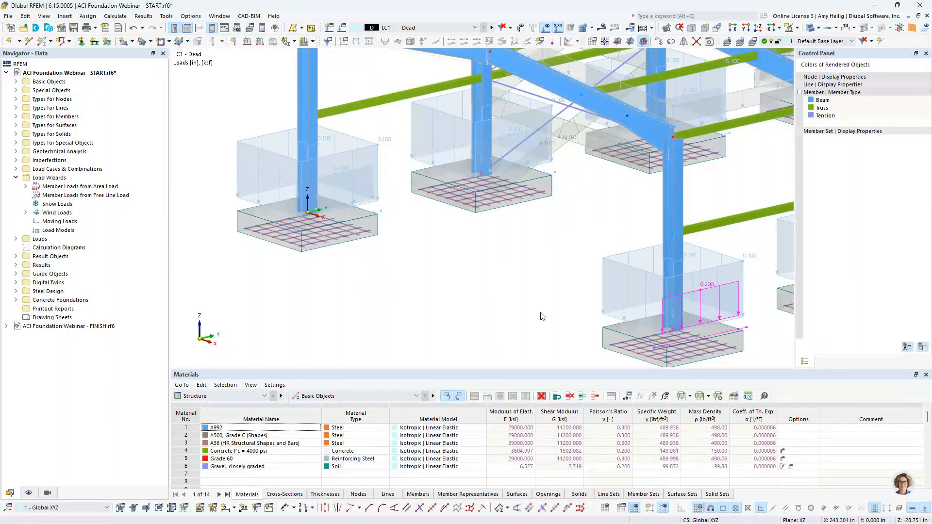
Show the isolated foundation axis systems with the model in wireframe and examine a pad foundation's local axes
left_click(29, 493)
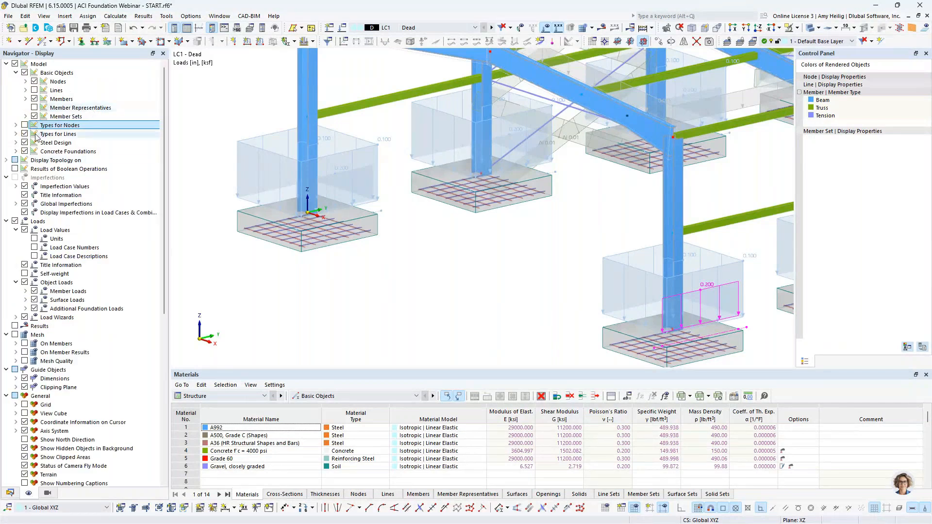
left_click(15, 152)
left_click(809, 29)
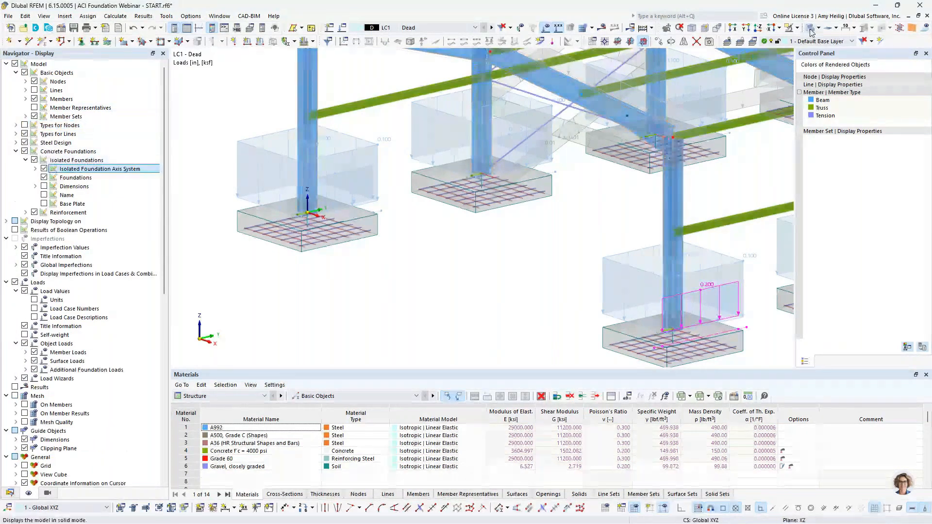
left_click(811, 32)
middle_click_drag(557, 215, 556, 250)
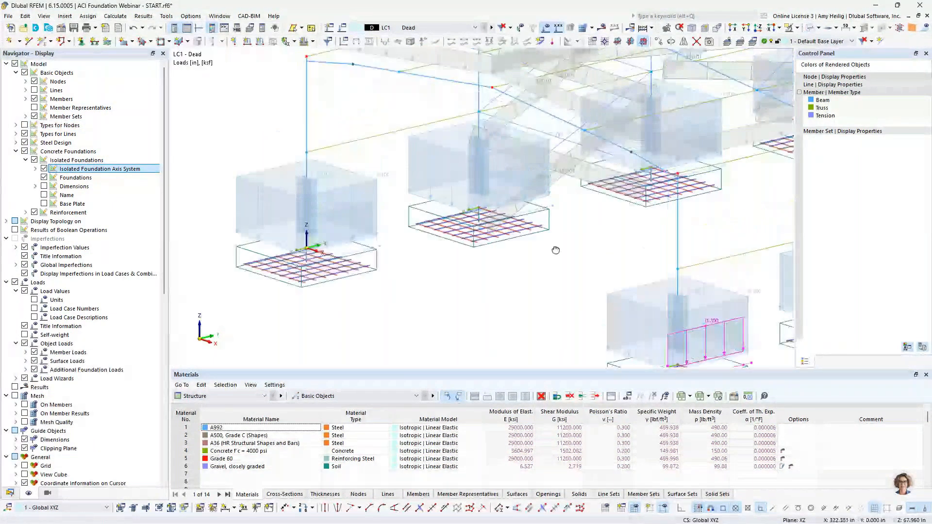
scroll(479, 239, "up", 3)
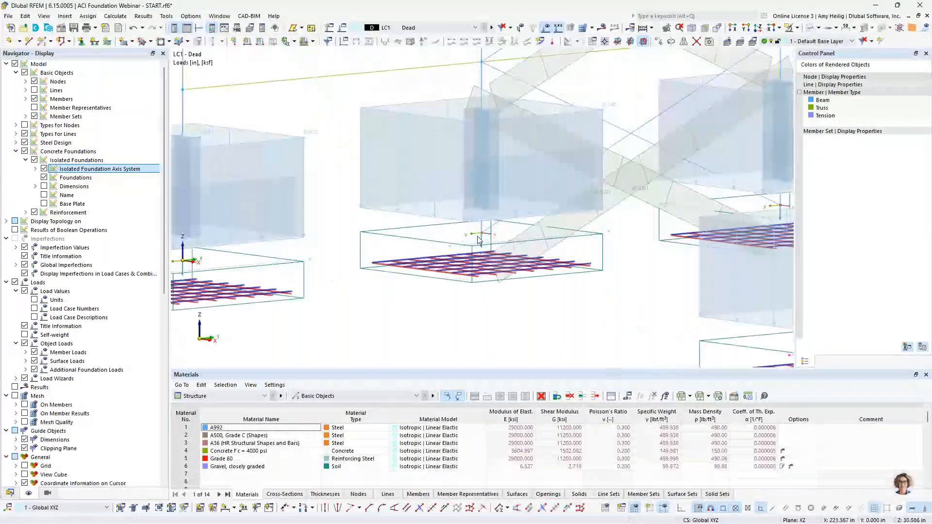
scroll(478, 239, "up", 3)
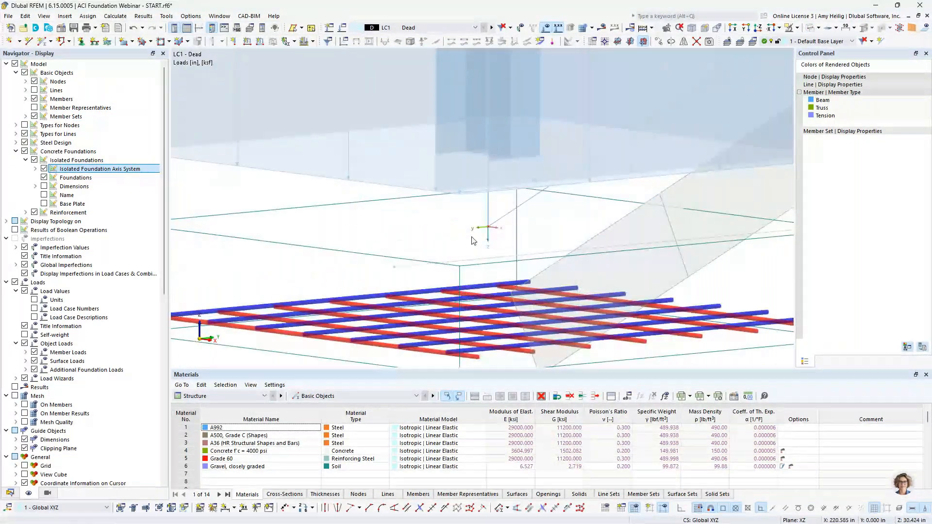
Hide the isolated foundation axis systems and return the model to a transparent solid display showing the whole frame
left_click(45, 168)
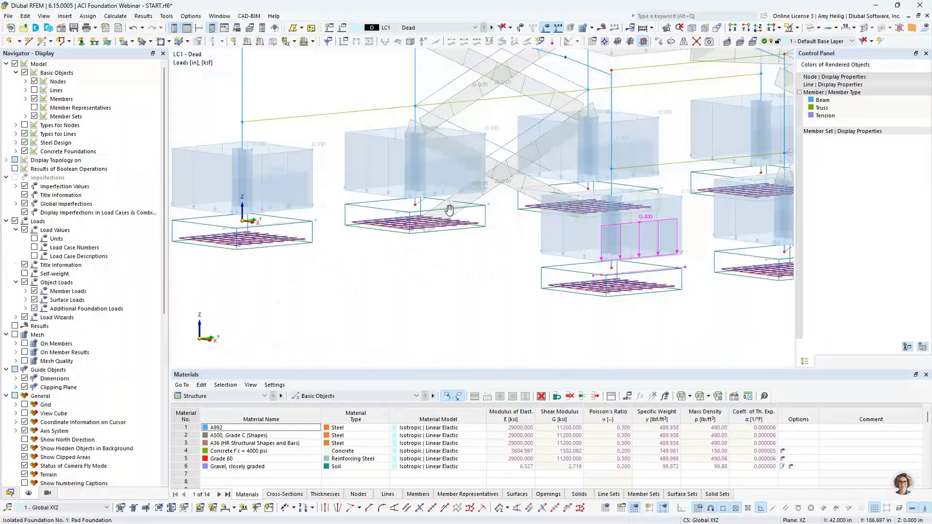
middle_click_drag(450, 210, 443, 231)
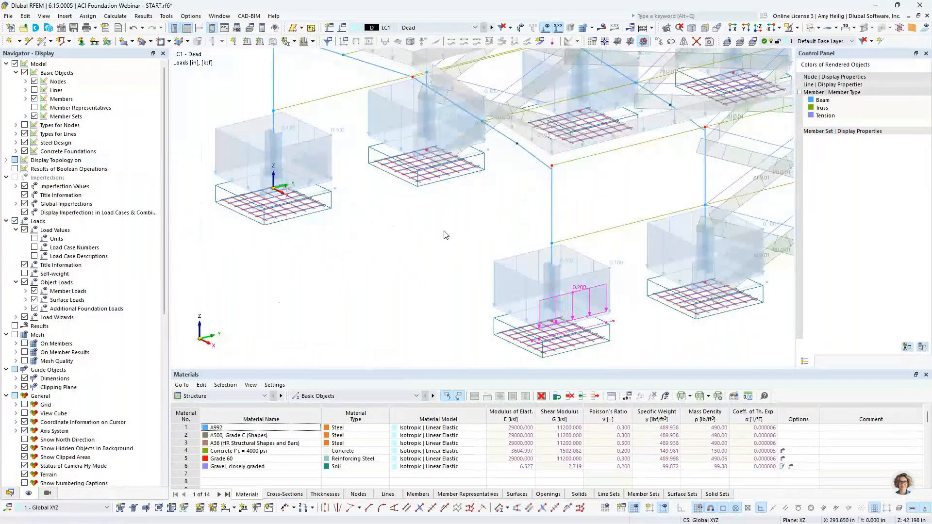
left_click(817, 28)
left_click(824, 52)
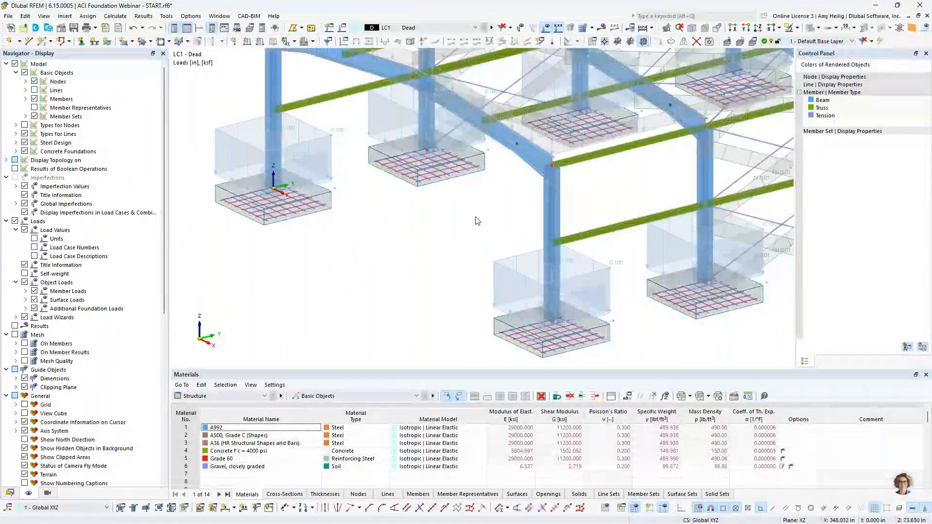
scroll(475, 221, "down", 5)
scroll(561, 255, "up", 5)
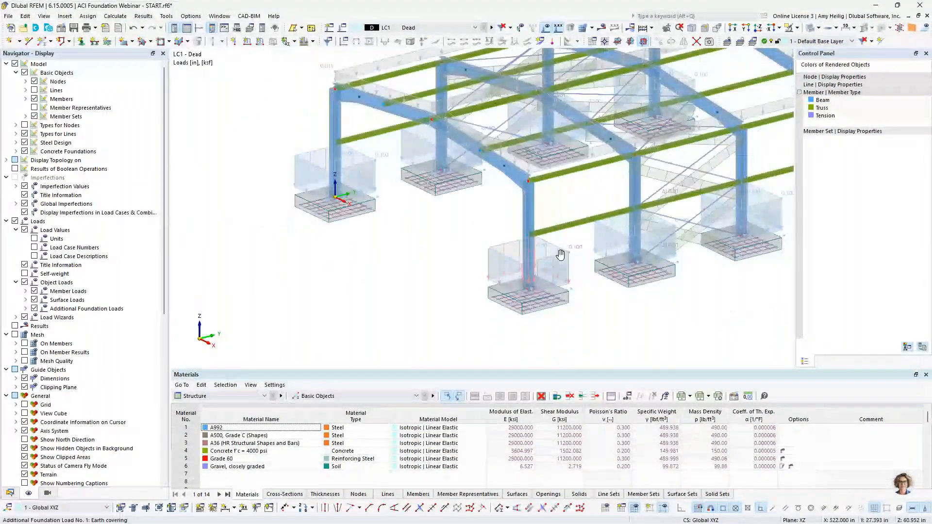
scroll(560, 255, "down", 5)
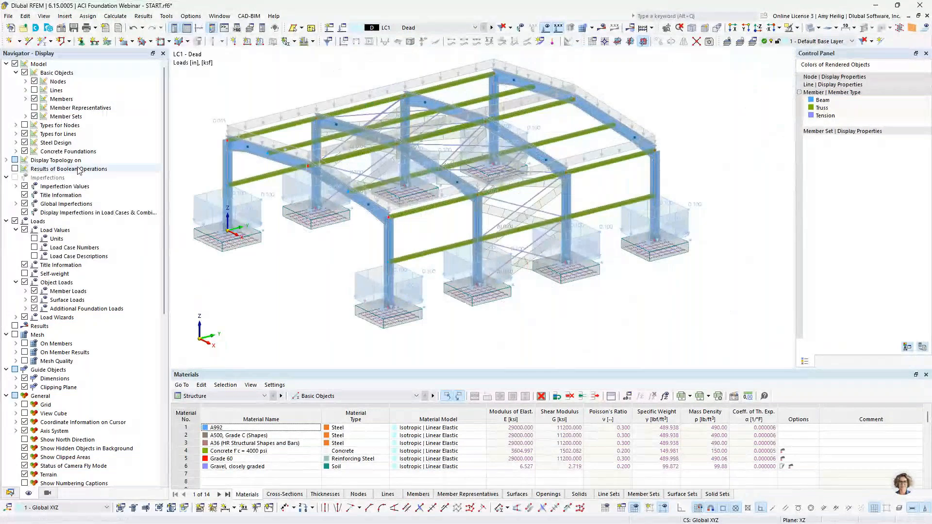
Turn on the display of node types so the nodal supports are drawn at the column bases
left_click(24, 125)
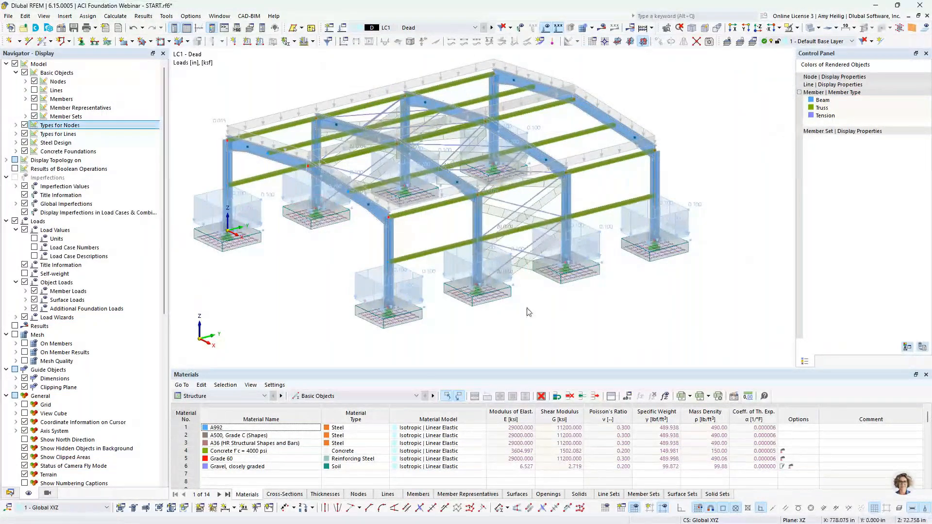
middle_click_drag(580, 340, 259, 251)
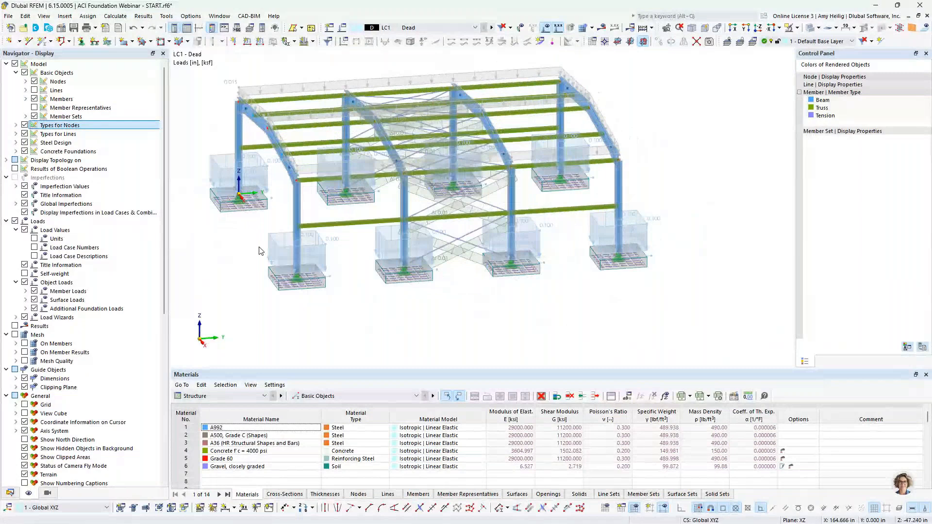
middle_click_drag(260, 251, 573, 292, "ctrl")
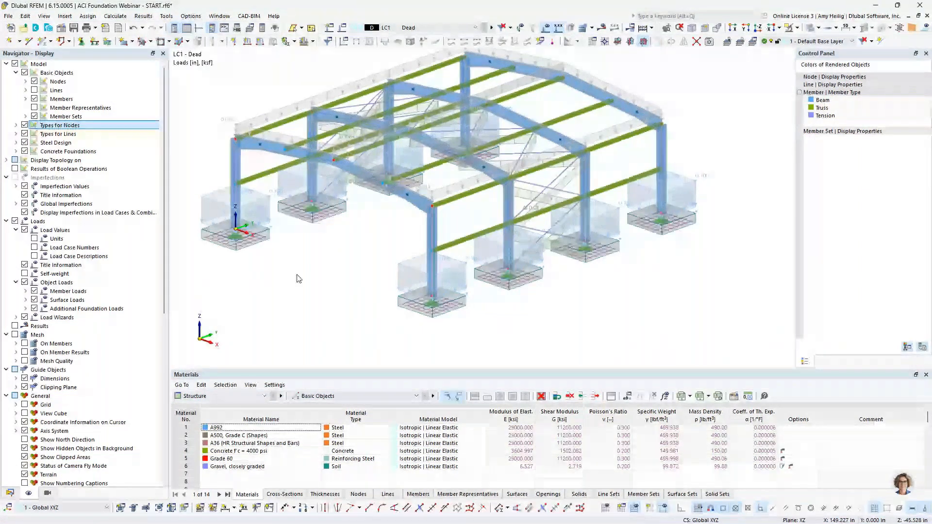
Open nodal support 1 for editing from the model data and make a copy of it
left_click(9, 493)
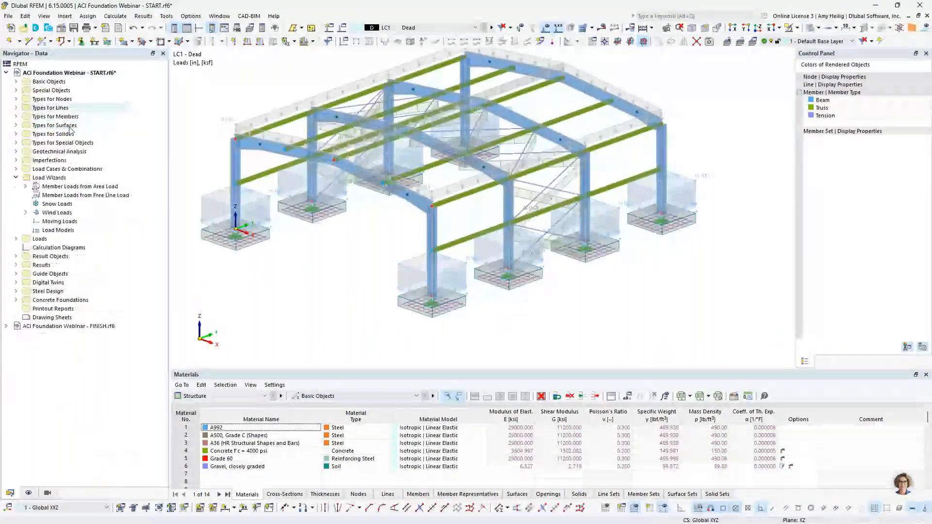
left_click(15, 178)
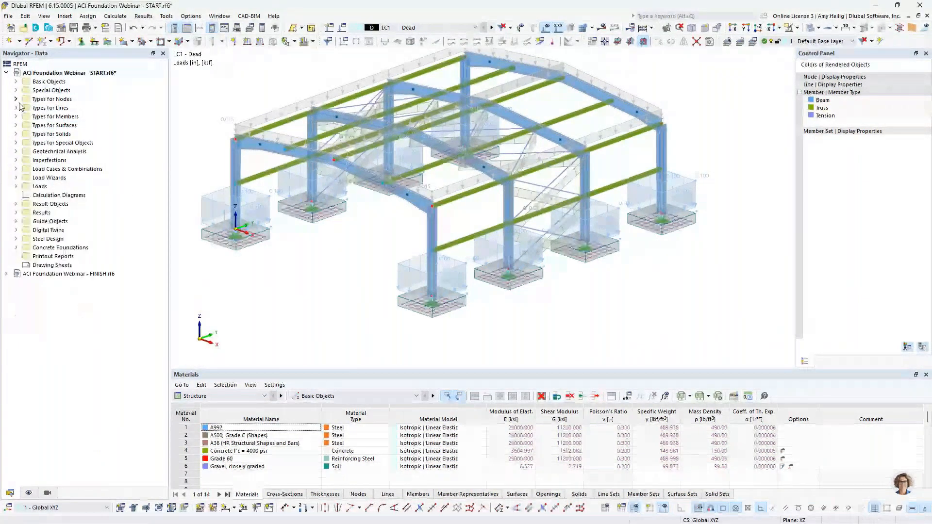
left_click(16, 99)
double_click(57, 117)
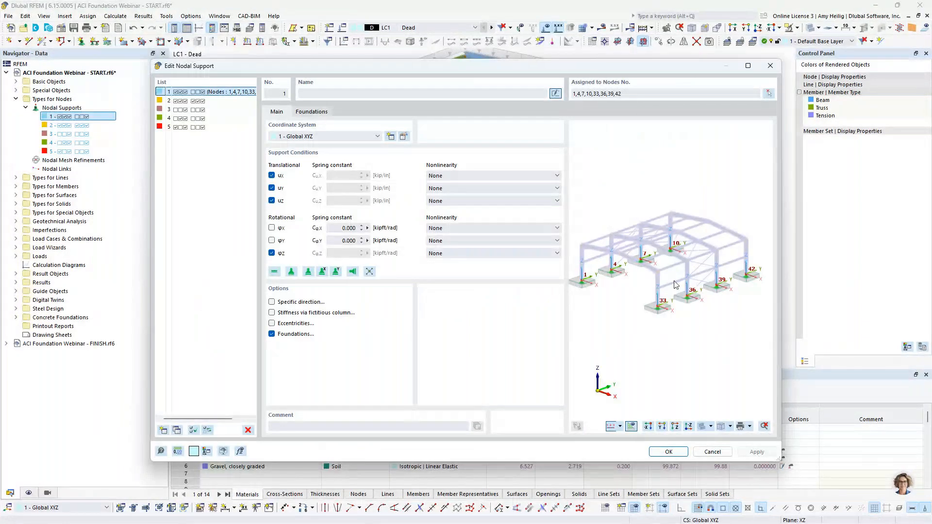
left_click(177, 430)
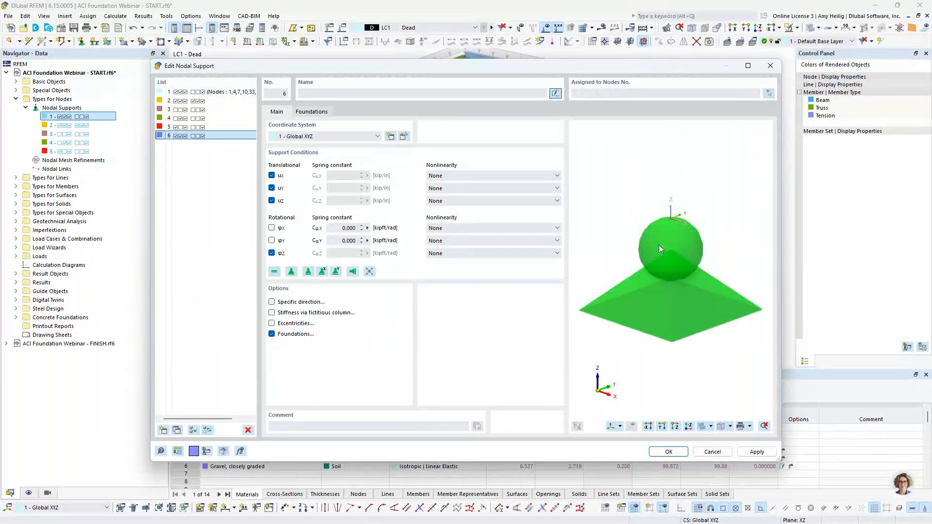
Assign the copied nodal support to the four front column base nodes 33, 36, 39 and 42
left_click(768, 96)
middle_click_drag(624, 308, 536, 309, "ctrl")
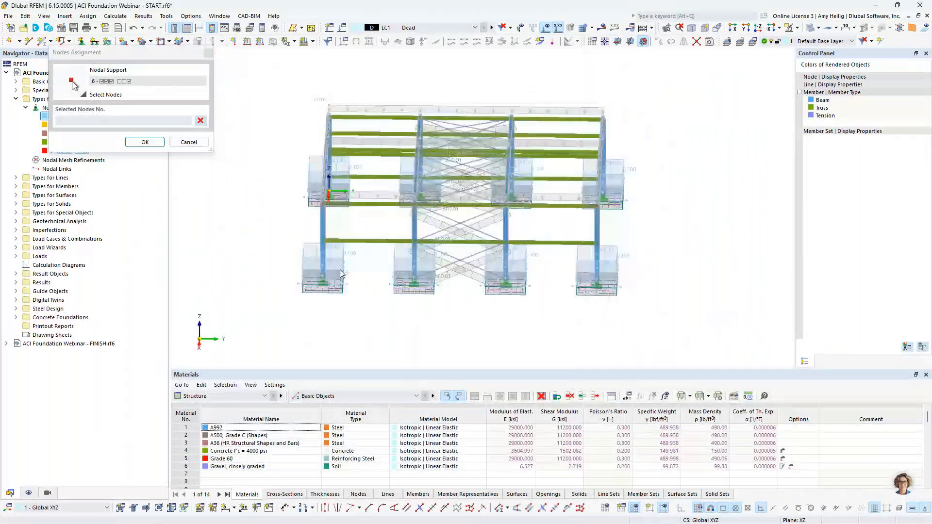
left_click_drag(278, 253, 666, 331)
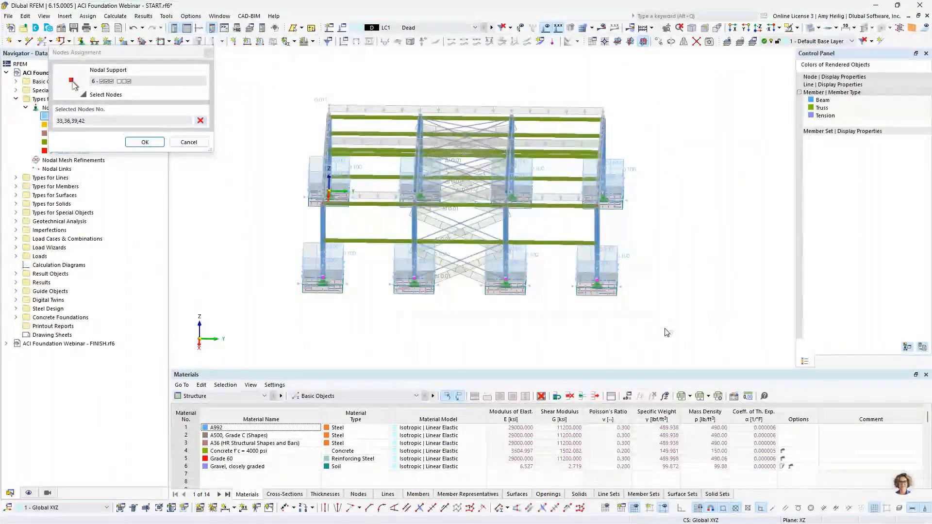
left_click(145, 142)
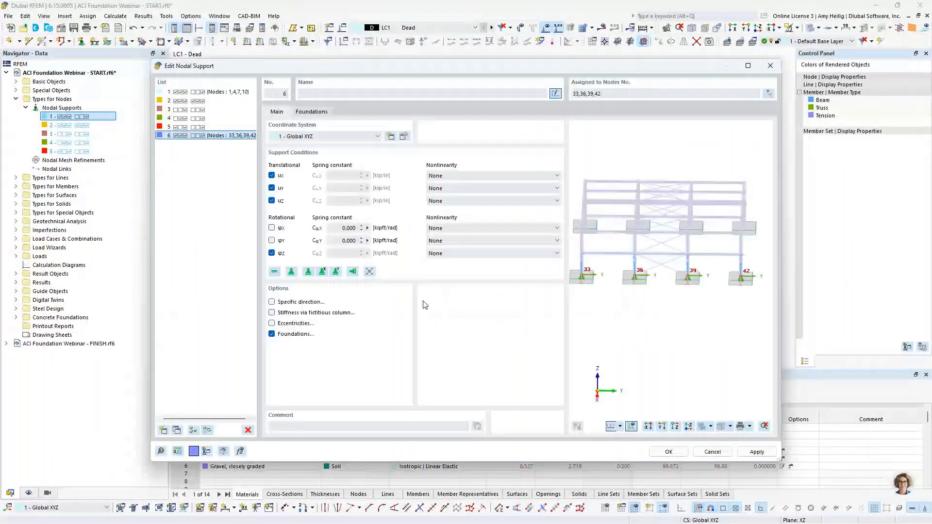
middle_click_drag(617, 339, 721, 333, "ctrl")
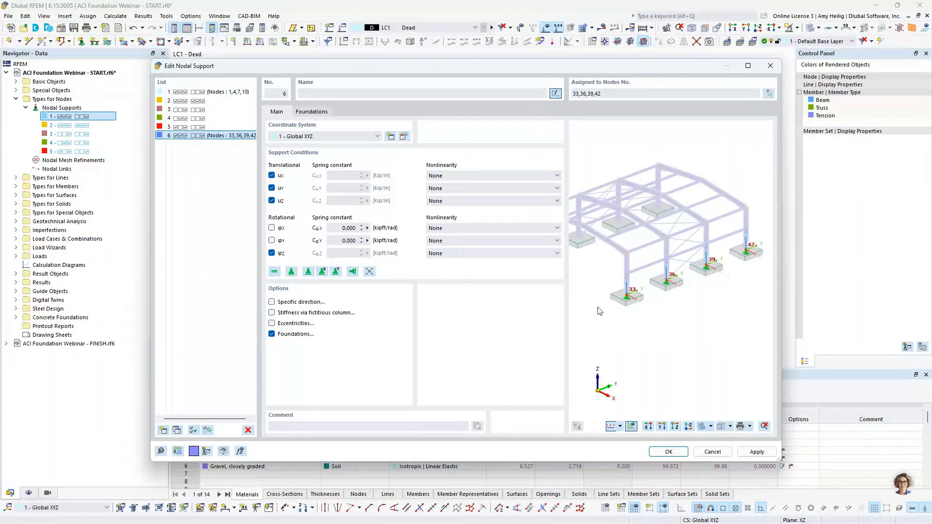
Enable a specific direction for the copied support, set parallel to two nodes with X' as the first axis
left_click(272, 302)
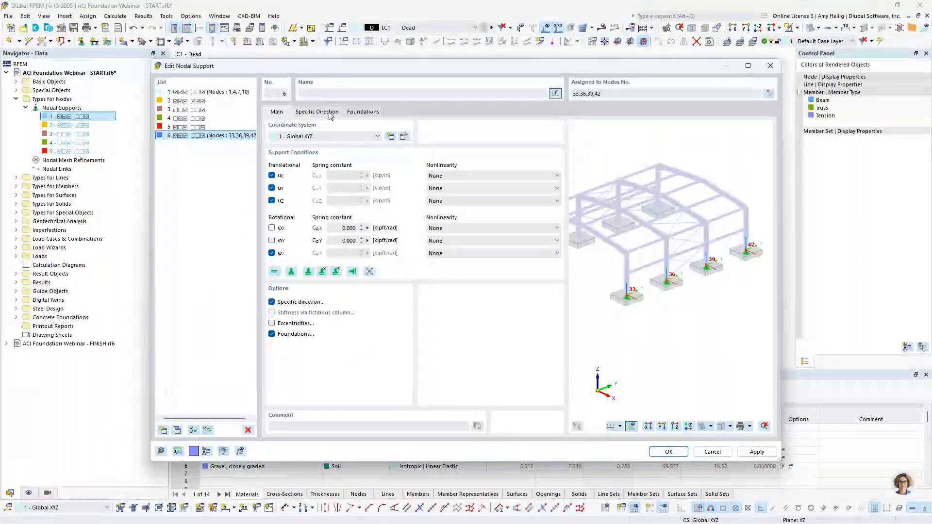
left_click(330, 115)
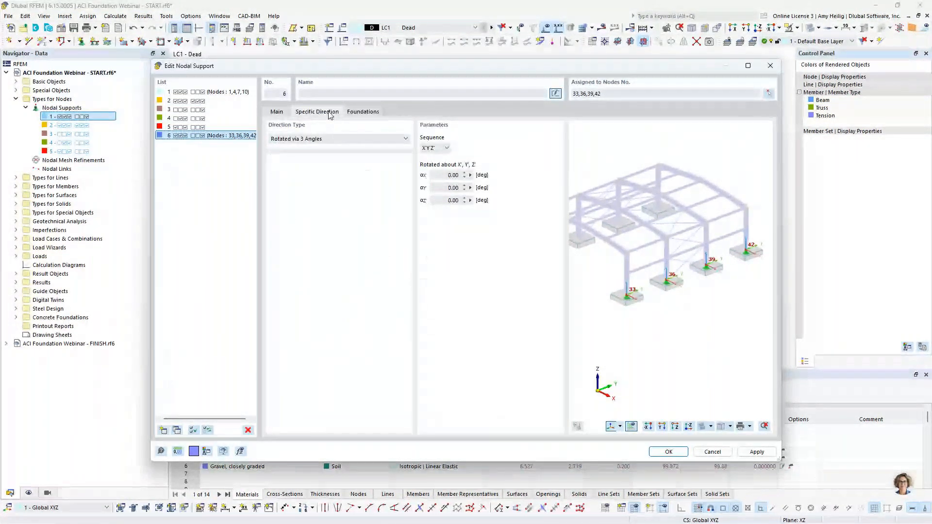
left_click(318, 140)
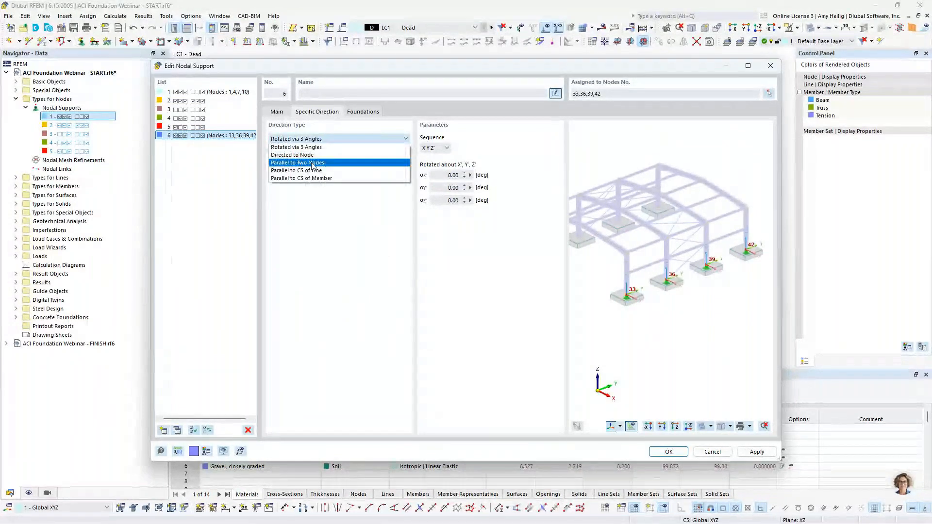
left_click(312, 163)
left_click(444, 149)
left_click(436, 157)
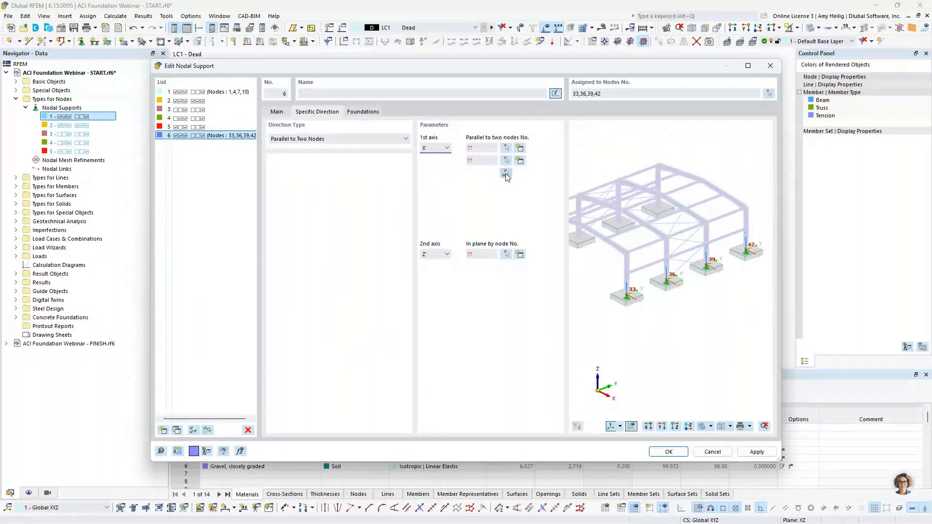
Define the support's first axis direction from base node 33 to base node 1 across the end frame
left_click(506, 175)
middle_click_drag(421, 274, 467, 275, "ctrl")
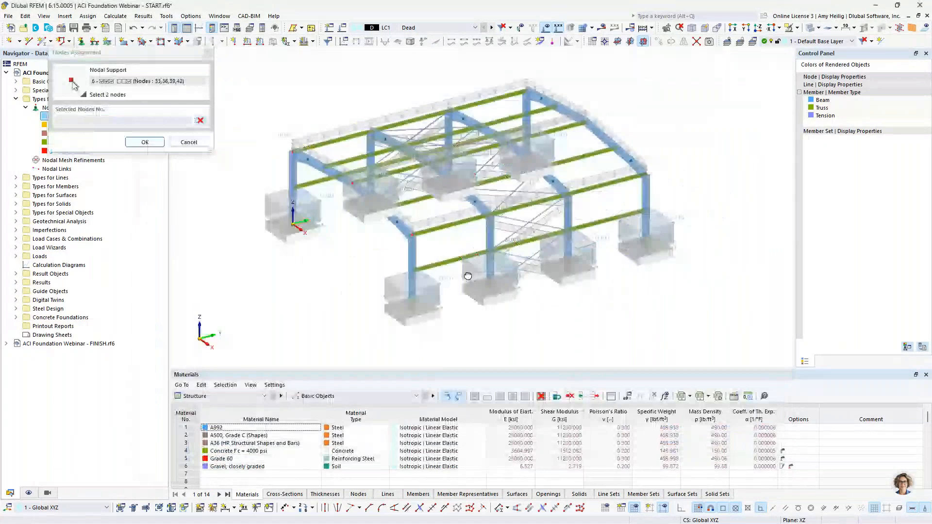
left_click(413, 308)
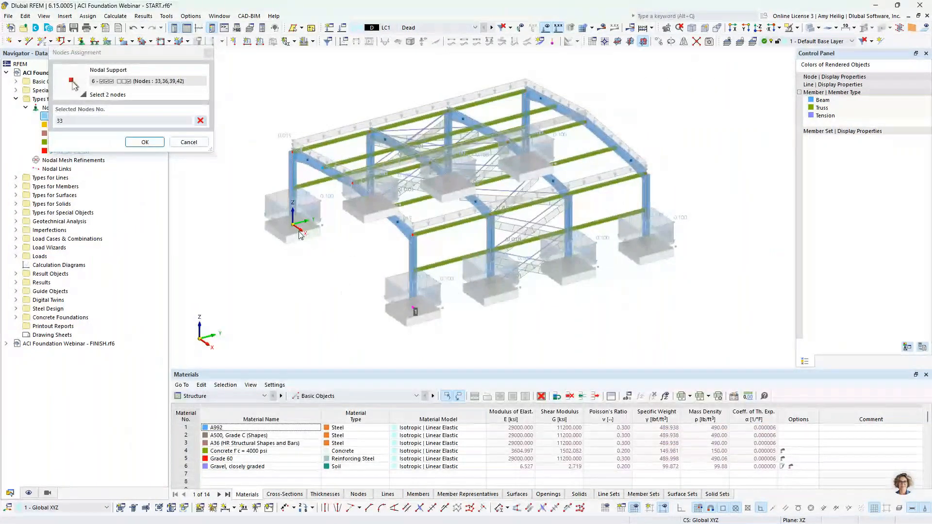
left_click(294, 226)
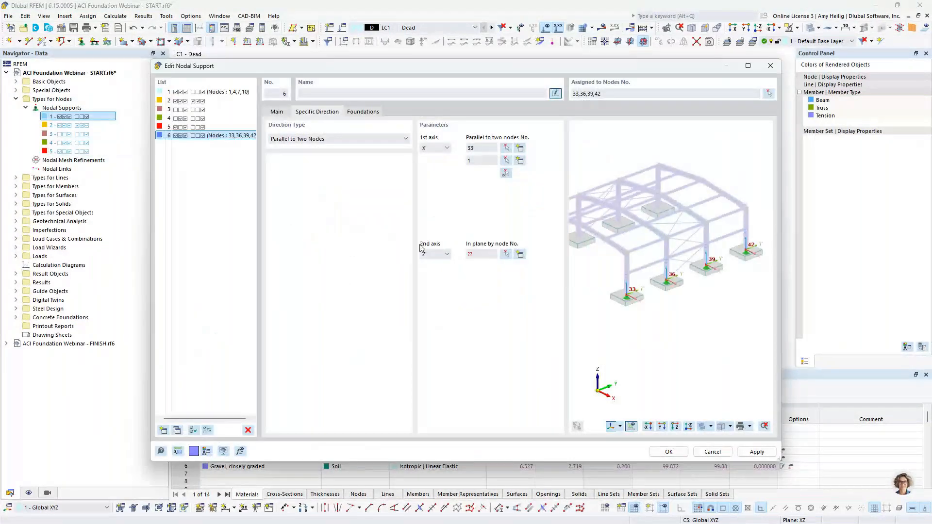
Define the plane of the second axis Z' by the node atop the column at node 33, and save the support
left_click(504, 254)
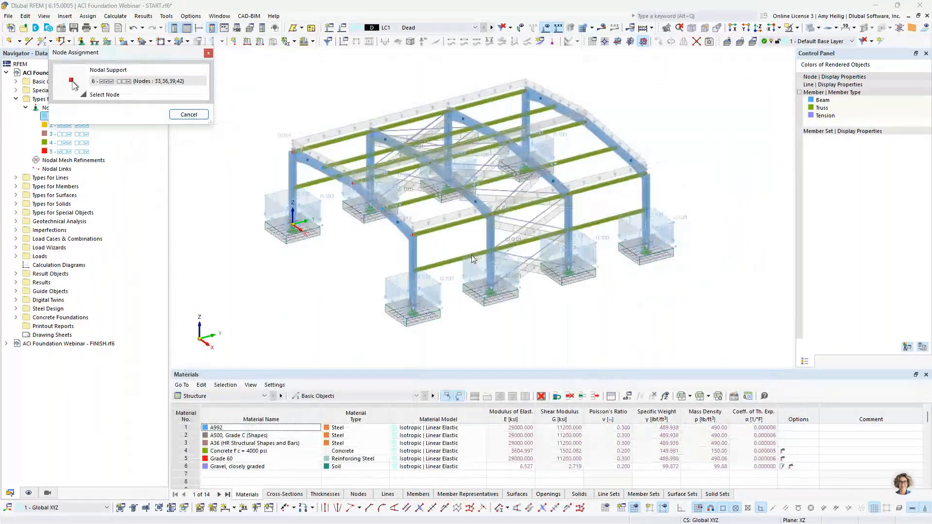
left_click(414, 236)
left_click(278, 113)
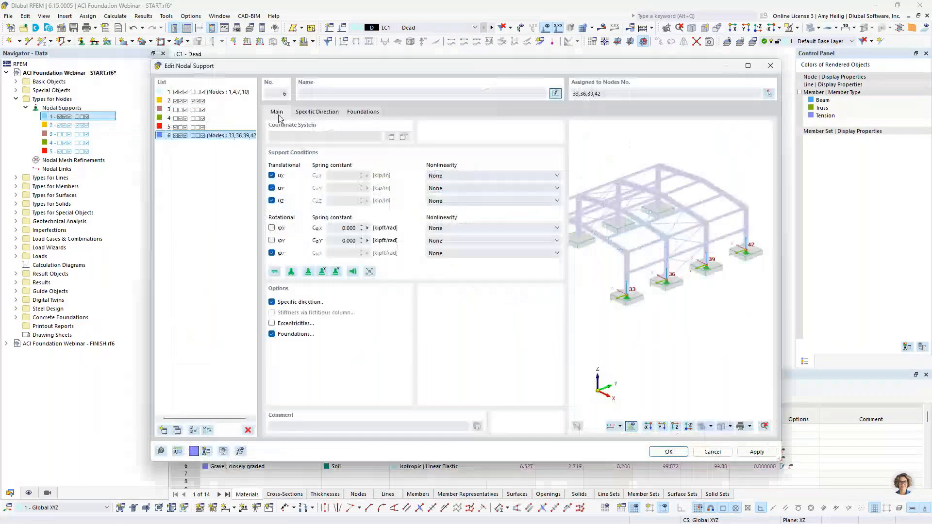
left_click(666, 452)
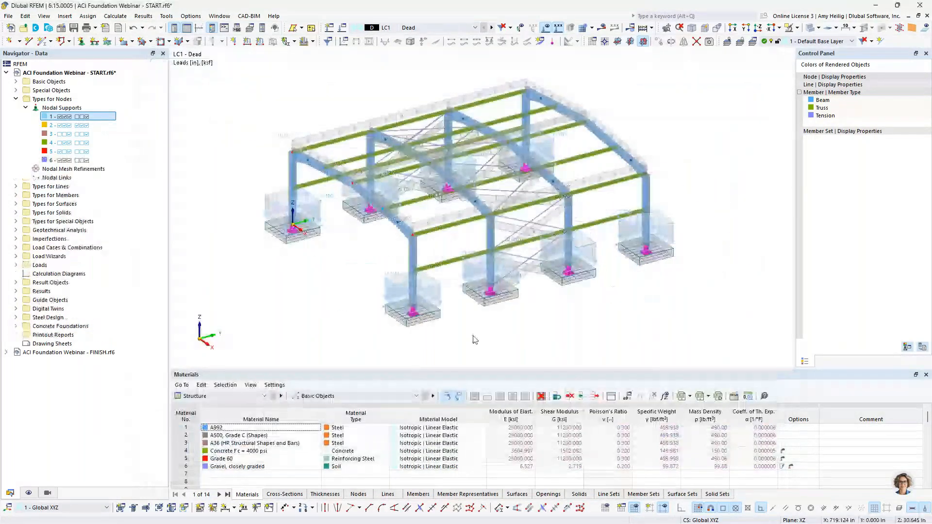
Examine the rotated supports in the model and check which nodal supports the pad foundation is assigned to, leaving the foundation unedited
middle_click_drag(475, 340, 506, 325, "ctrl")
left_click(457, 272)
double_click(457, 272)
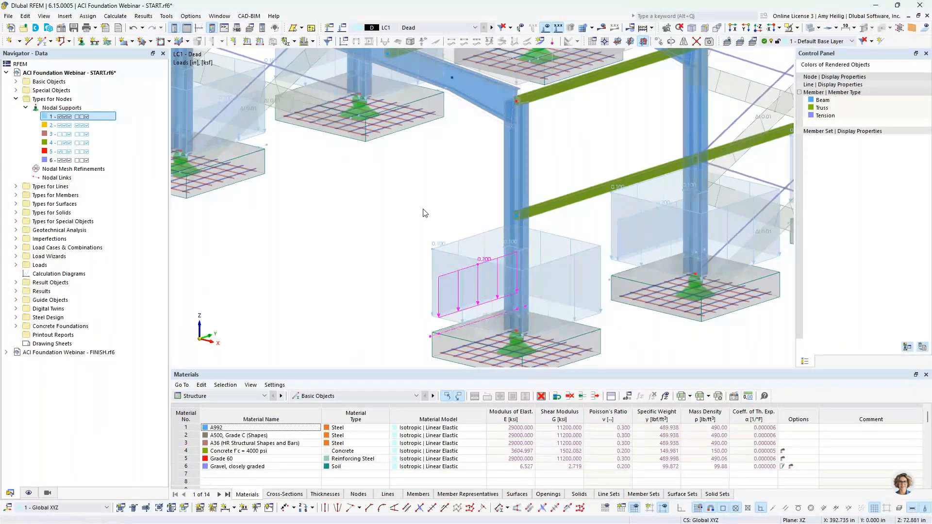
scroll(424, 213, "down", 2)
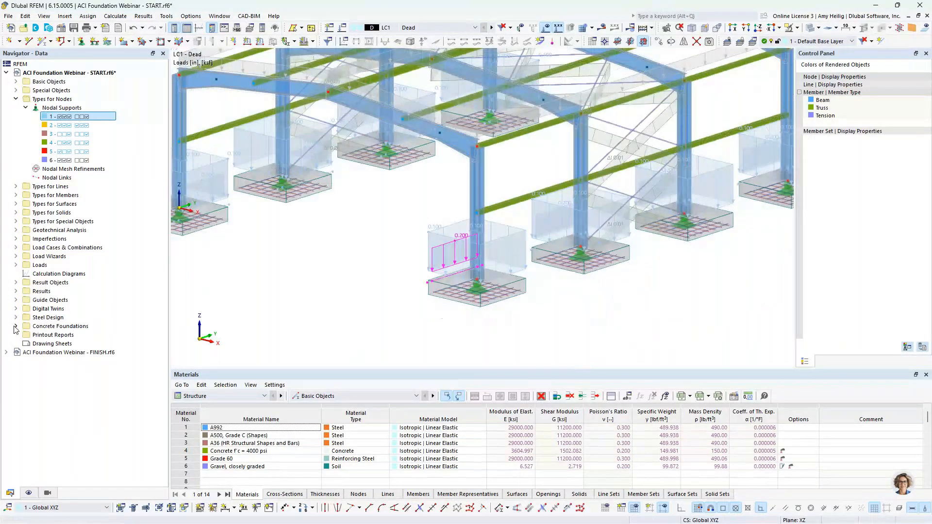
left_click(16, 326)
double_click(75, 343)
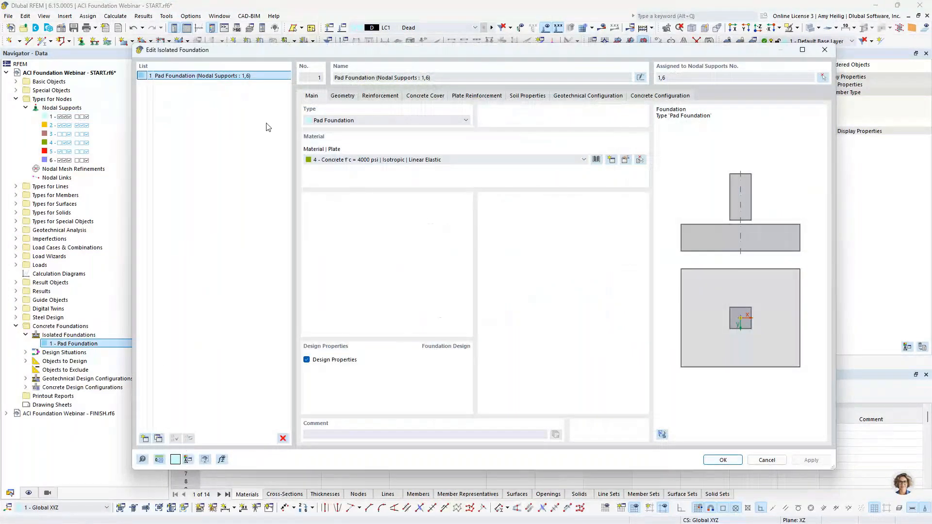
double_click(671, 77)
left_click_drag(645, 54, 641, 340)
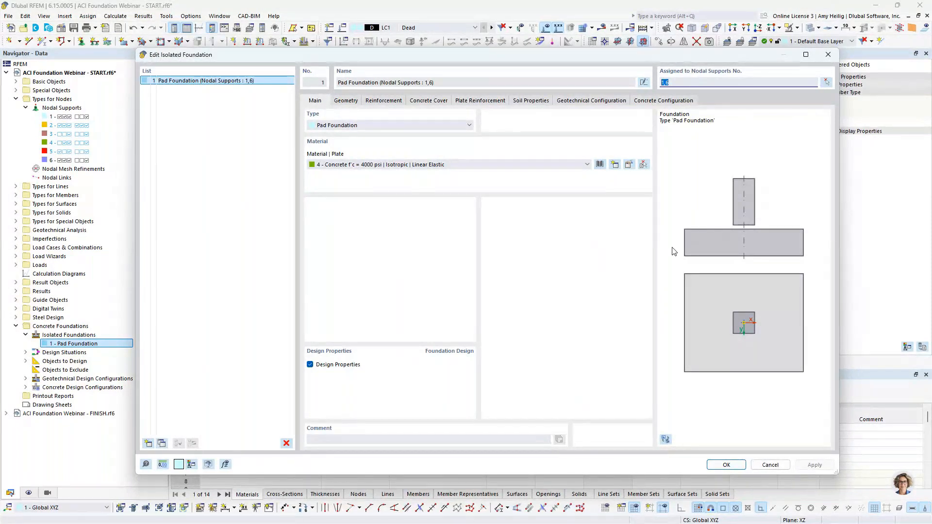
left_click(770, 464)
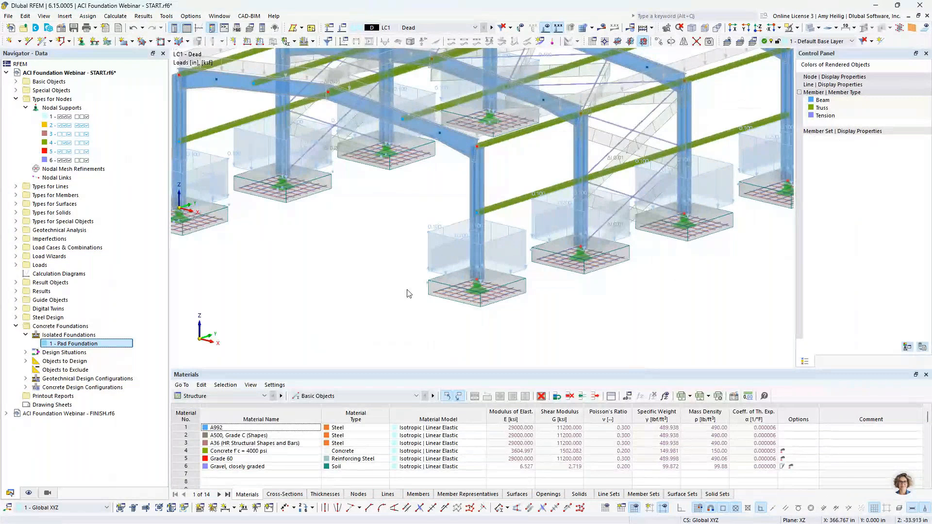
Show load case LC2 Live and display the roof area load separately as its generated member loads
scroll(398, 232, "down", 2)
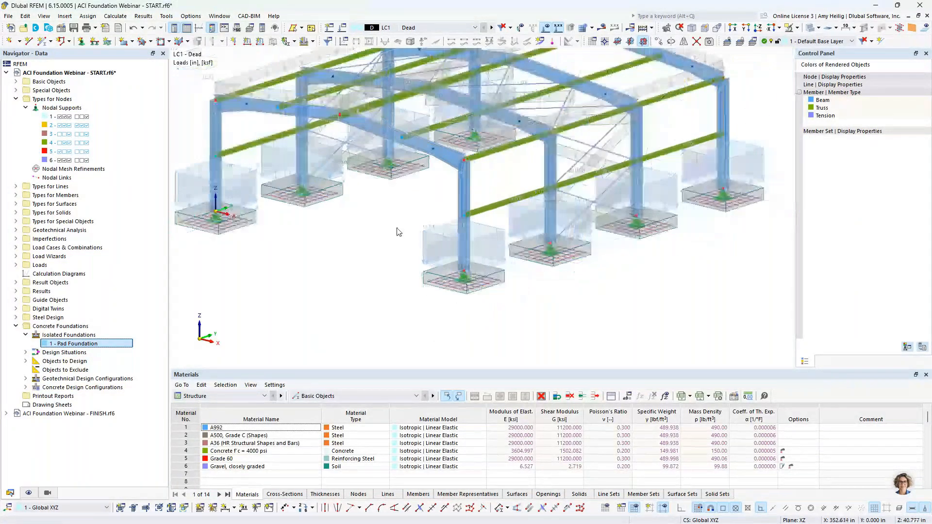
scroll(361, 258, "down", 2)
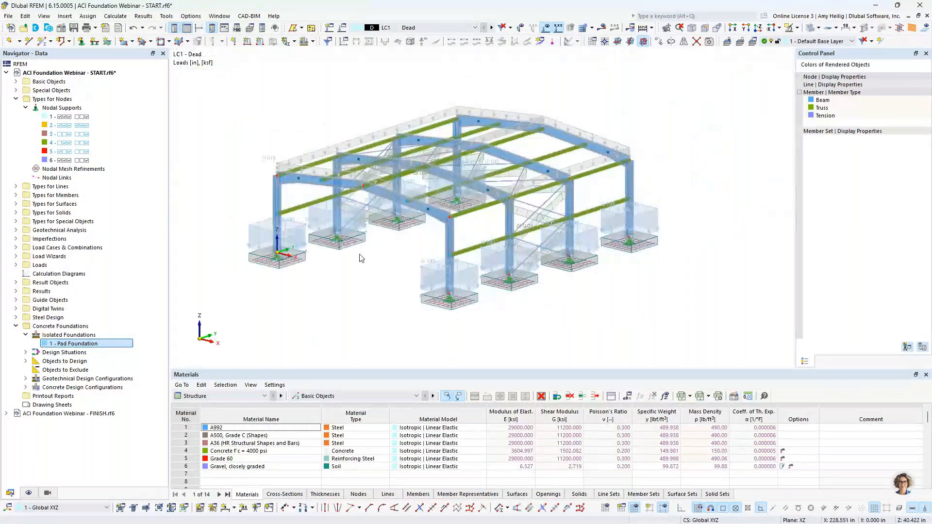
left_click(492, 28)
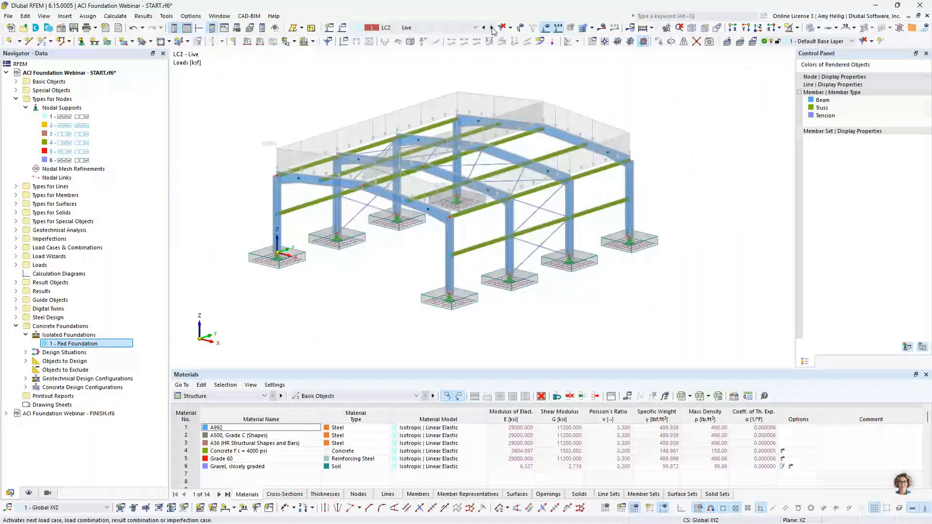
right_click(605, 129)
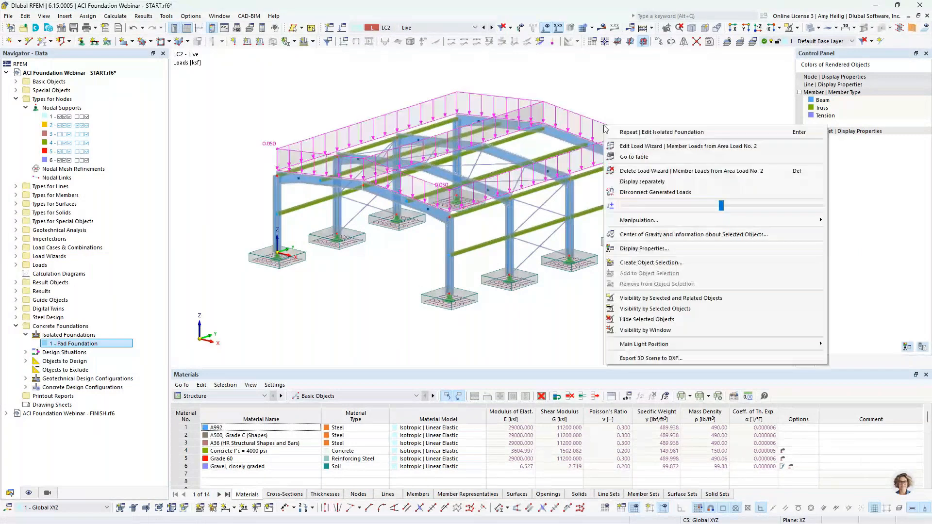
left_click(643, 181)
middle_click_drag(642, 183, 601, 111, "ctrl")
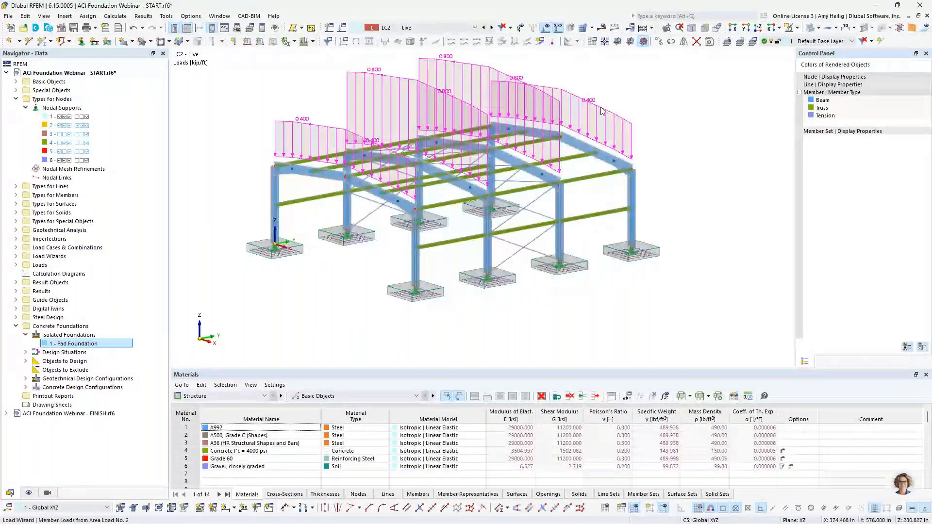
Show load case LC3 Wind 1 and list the wind load wizard entries in the model data
left_click(491, 28)
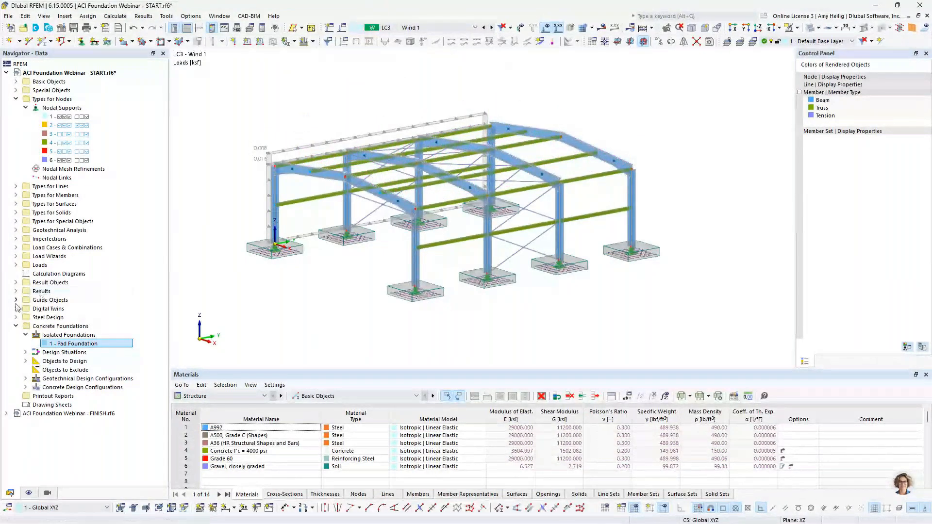
left_click(16, 257)
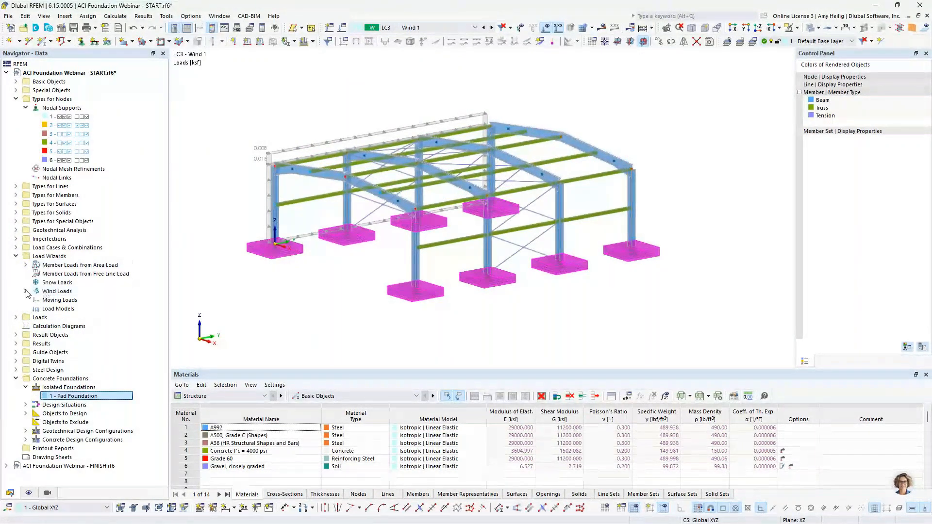
double_click(73, 292)
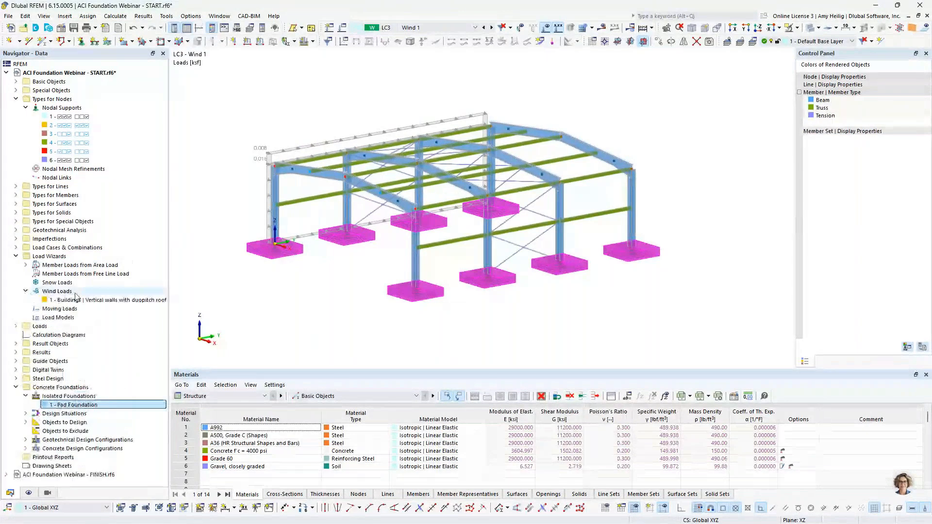
middle_click_drag(505, 92, 541, 112, "ctrl")
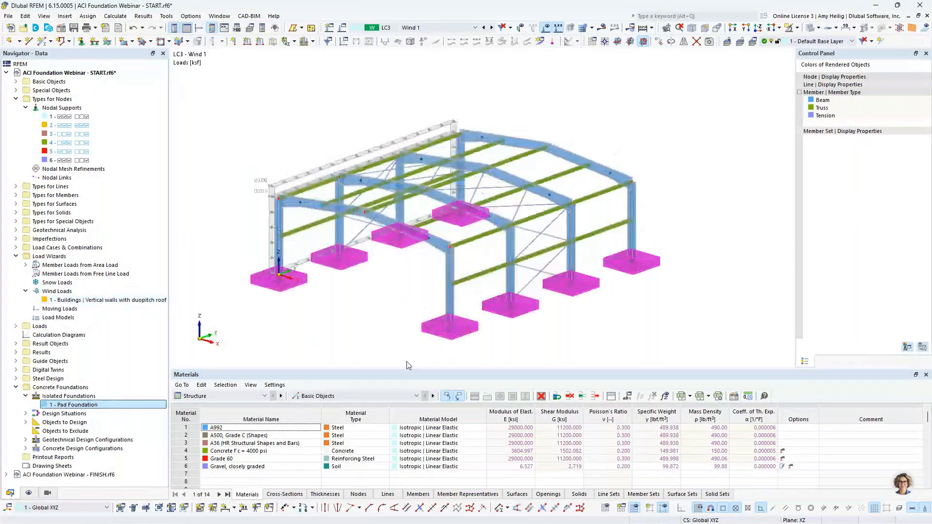
Display the LC3 Wind 1 wind wizard load separately as its generated member loads and inspect them around the hall
left_click(15, 256)
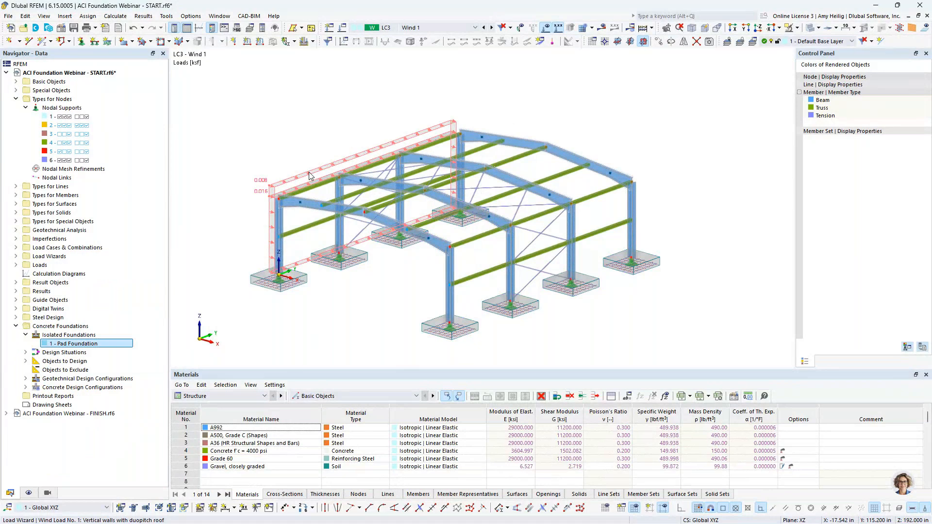
right_click(309, 176)
left_click(346, 228)
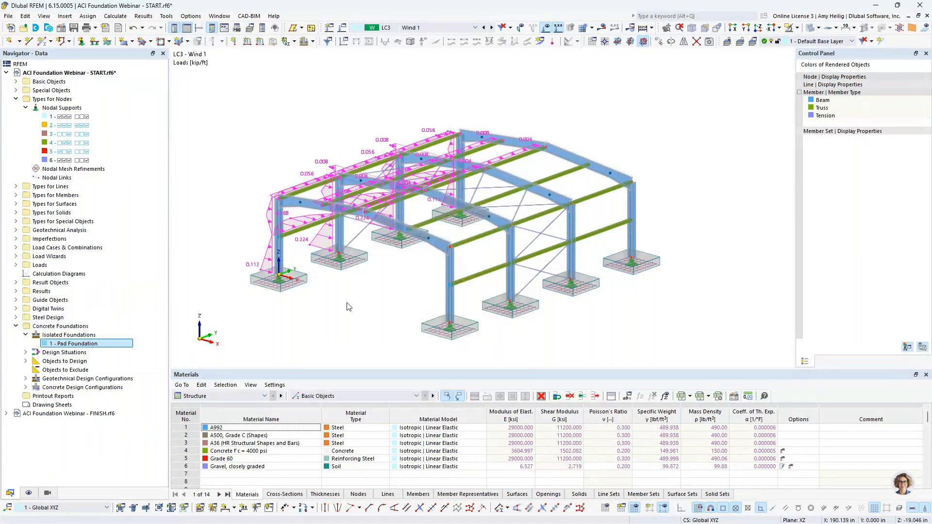
middle_click_drag(343, 307, 505, 252, "ctrl")
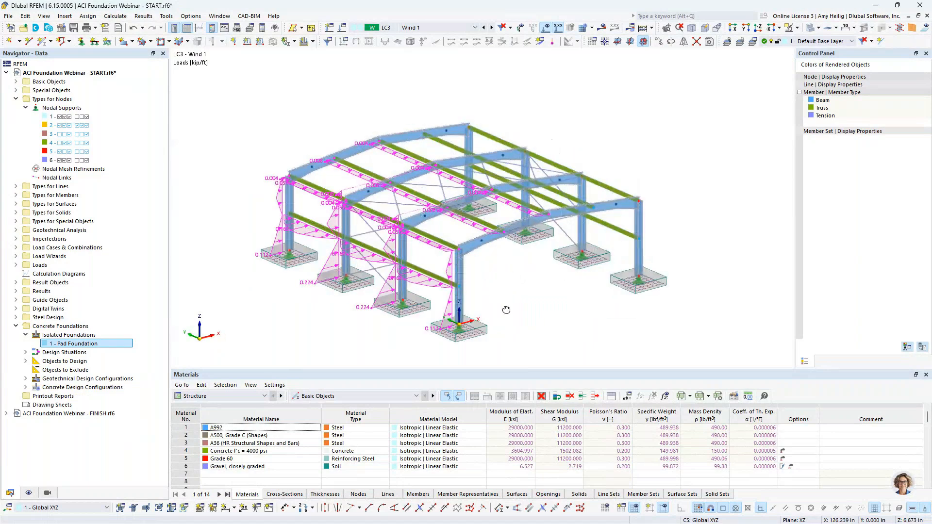
Show load case LC4 Wind 2 and switch its generated member loads back to the combined wind wizard load display
left_click(491, 27)
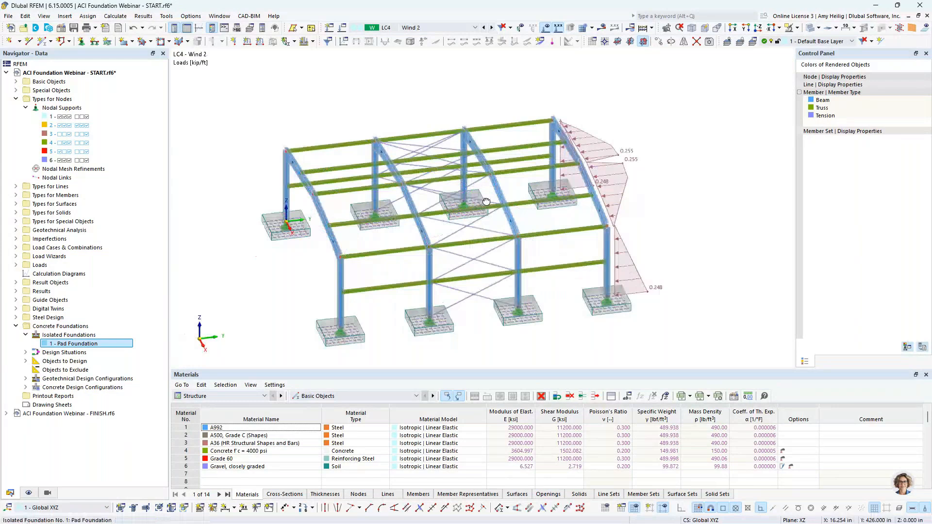
middle_click_drag(486, 201, 613, 173, "ctrl")
right_click(620, 170)
left_click(647, 176)
left_click(663, 271)
middle_click_drag(660, 272, 672, 249)
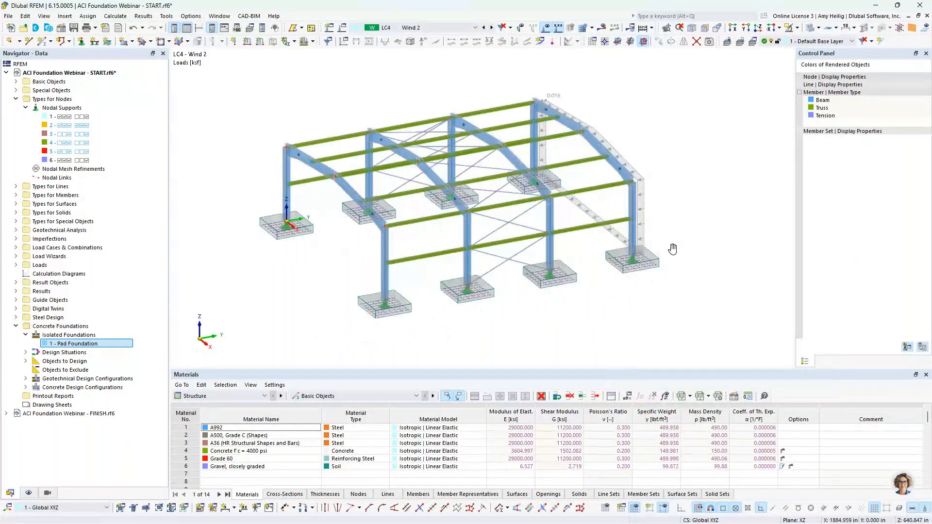
Activate load combination CO3 (1.20D + L + W1) and hide the loads in the model
left_click(426, 29)
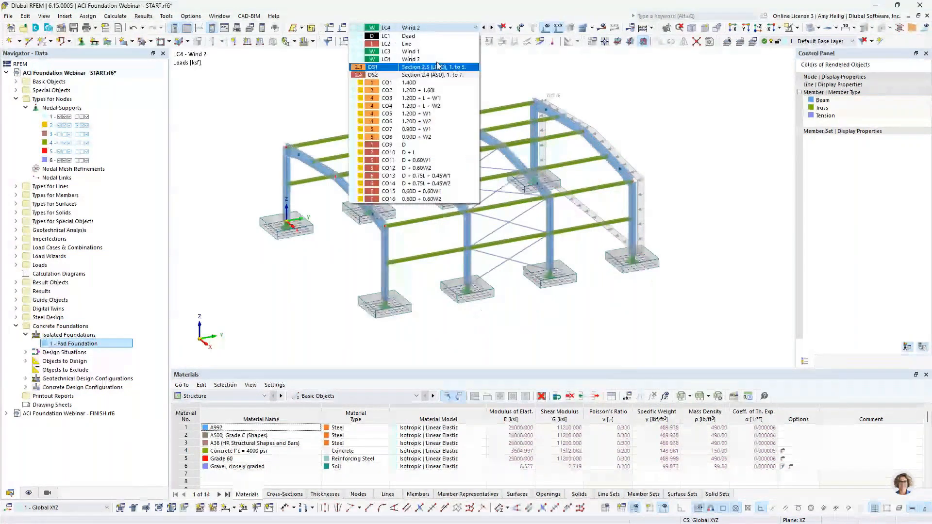
left_click(427, 98)
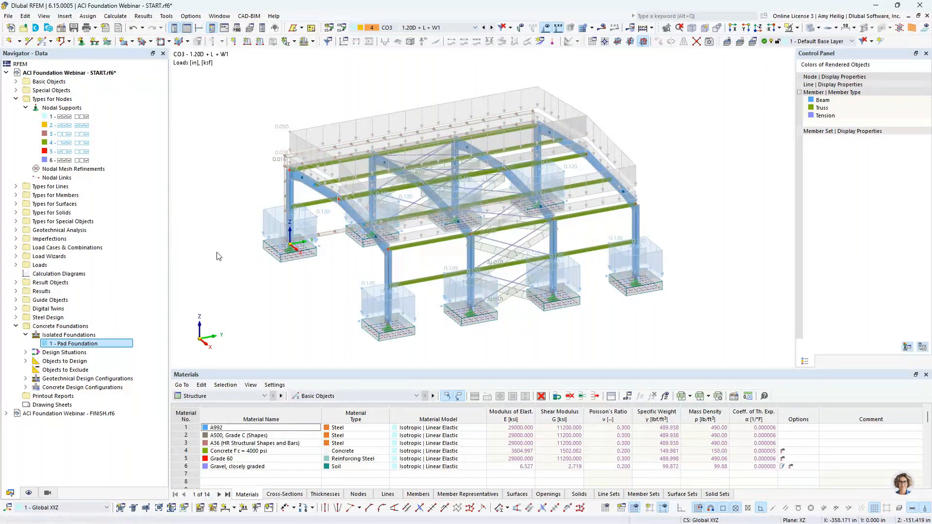
left_click(546, 28)
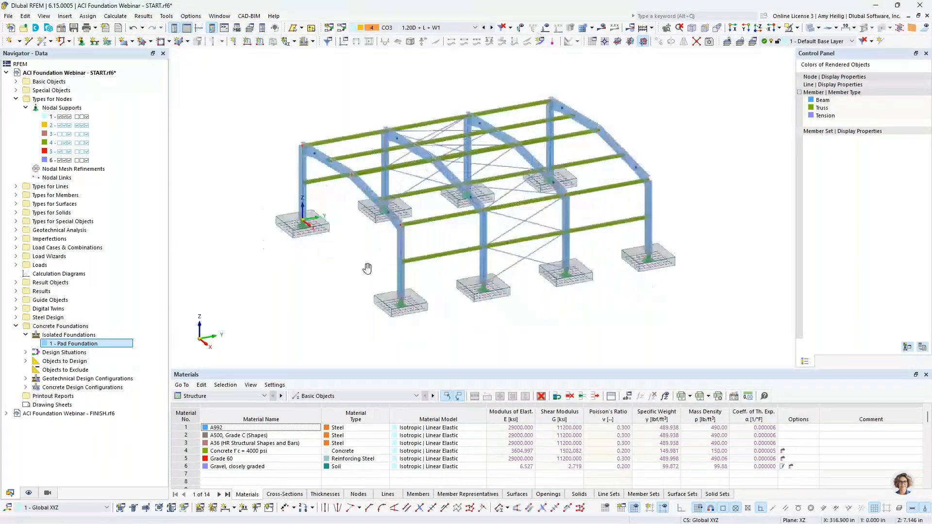
scroll(368, 273, "up", 1)
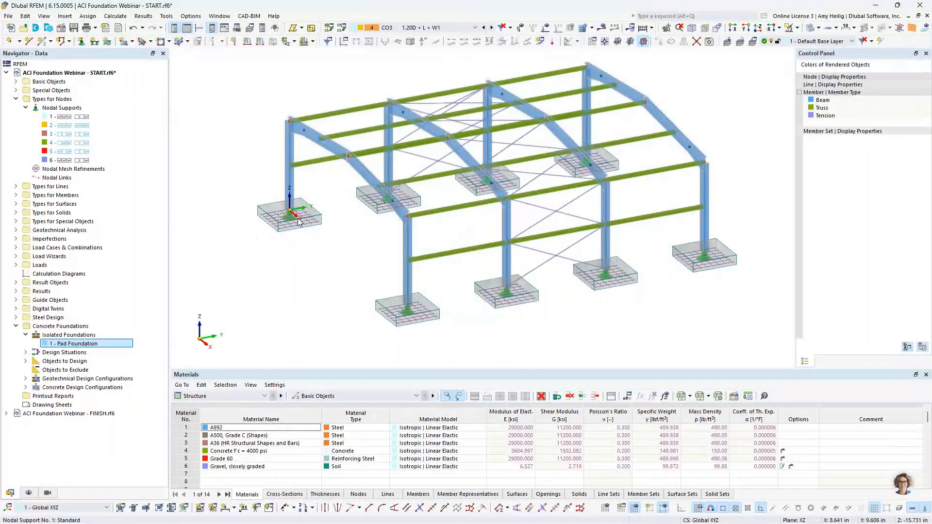
In the concrete foundations design situations, assign Strength design (LRFD) to DS1 and Geotechnical Design (ASD) to DS2 as limit state types
left_click(194, 396)
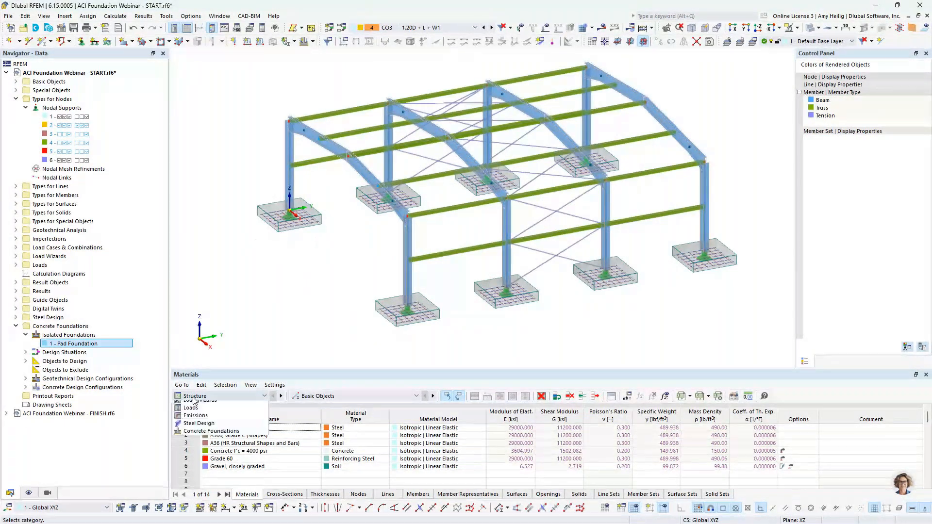
left_click(211, 431)
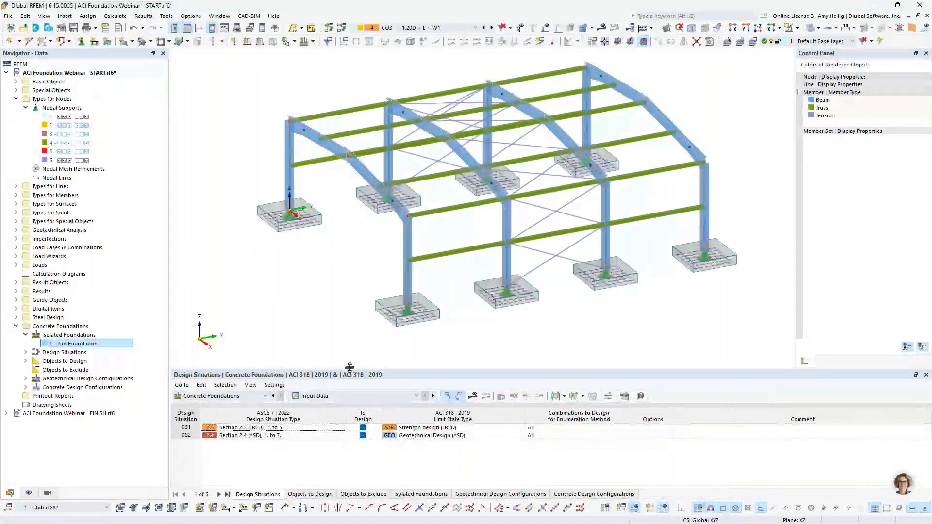
left_click_drag(350, 368, 221, 321)
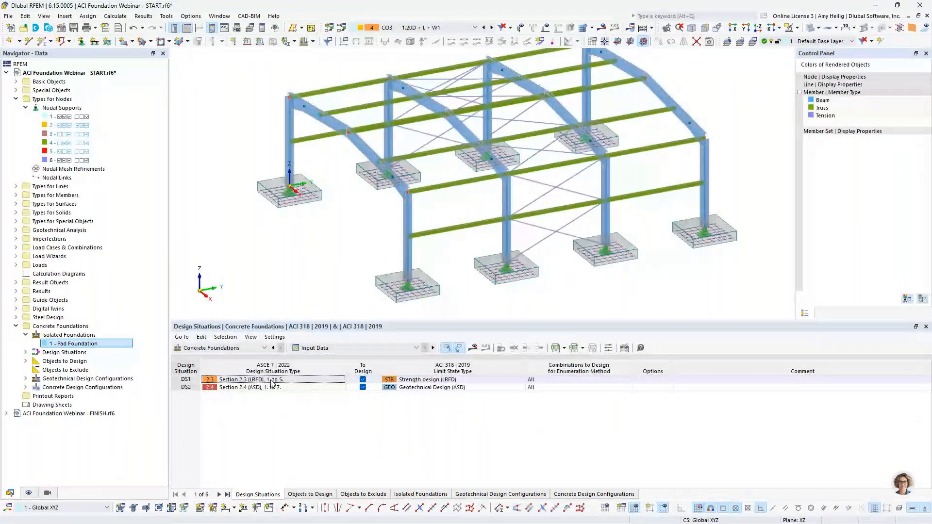
left_click(418, 382)
left_click(421, 384)
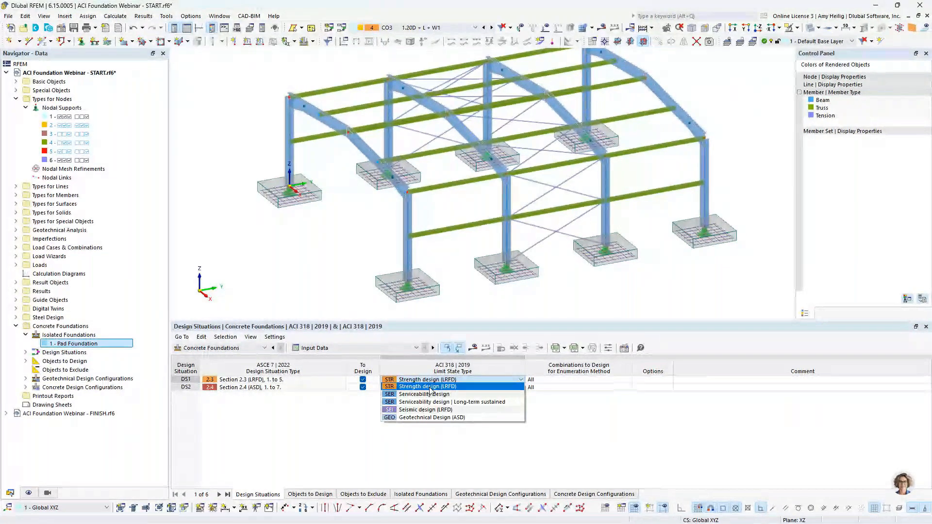
left_click(430, 388)
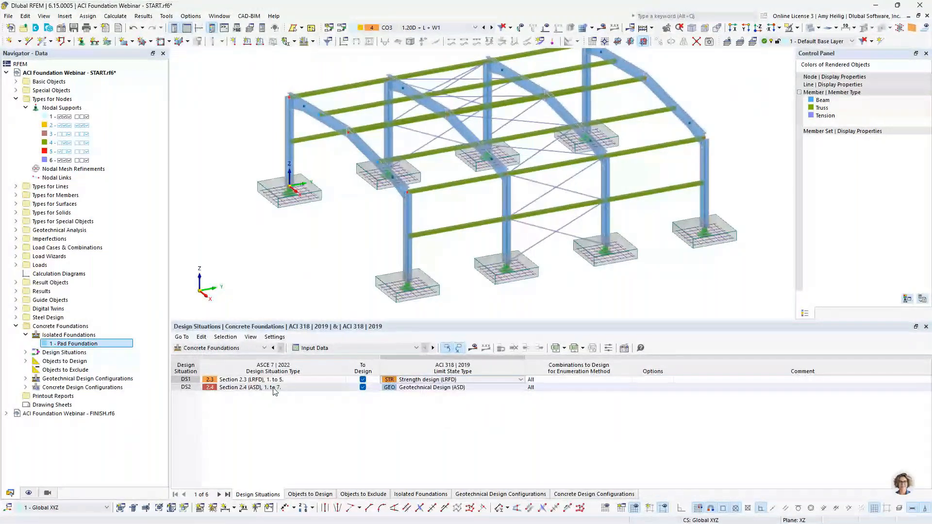
left_click(438, 389)
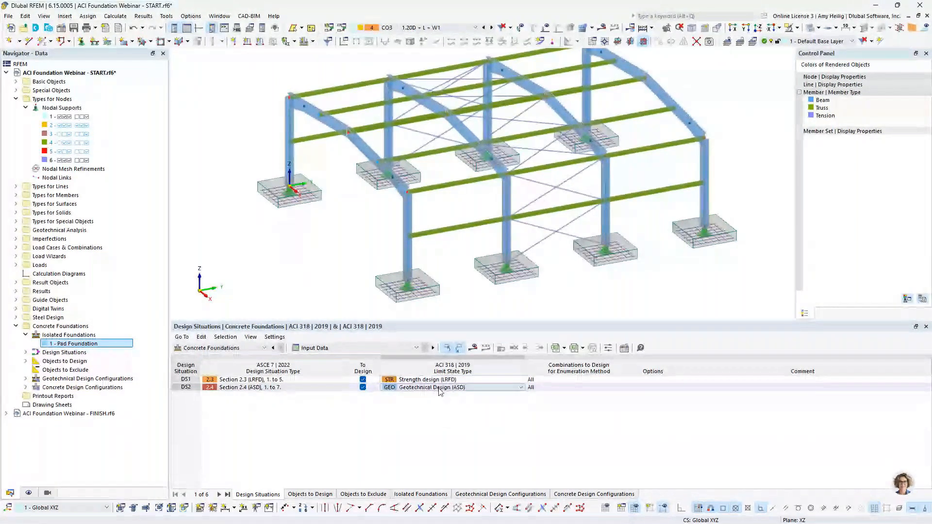
left_click(439, 389)
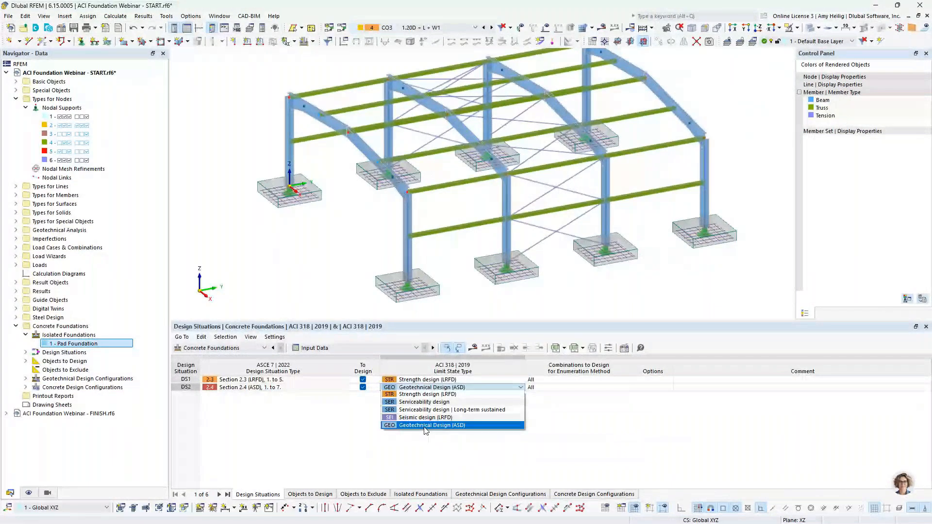
left_click(426, 425)
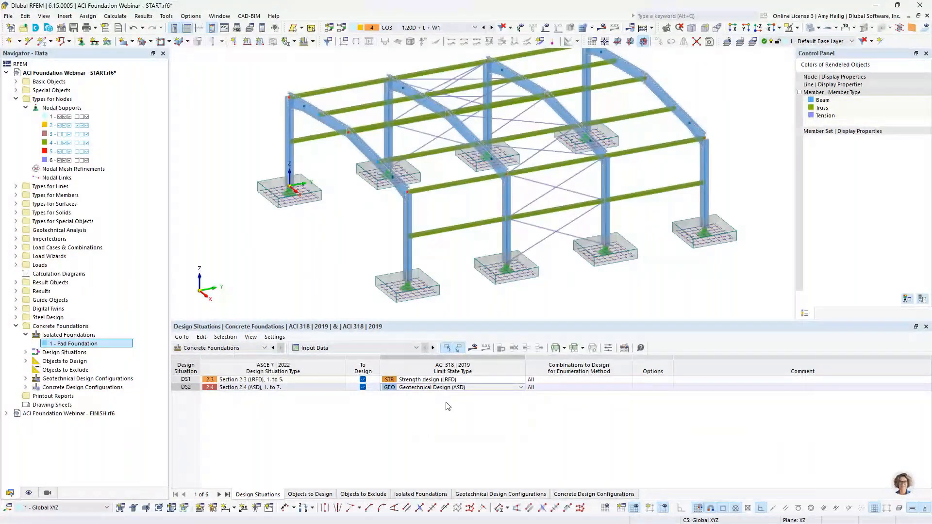
Review the concrete foundations' objects to design and objects to exclude, and return to the design situations
left_click(309, 495)
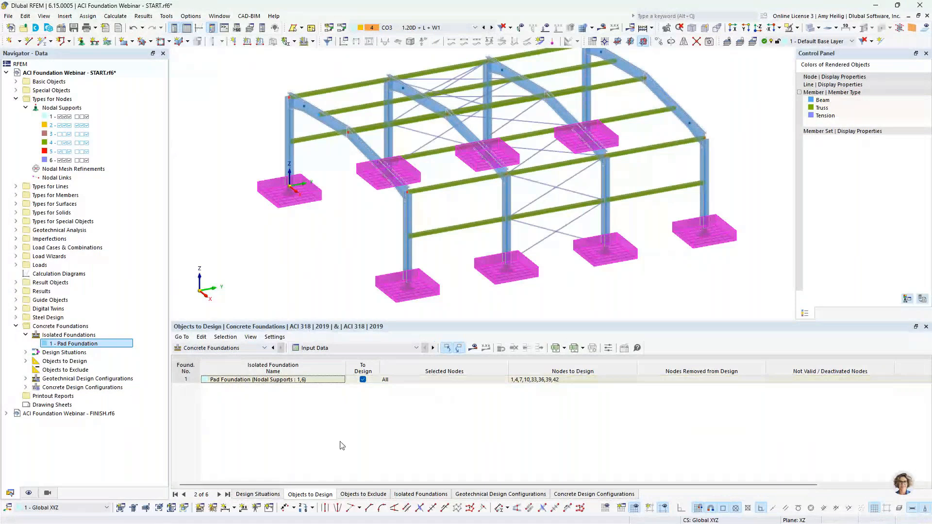
left_click(359, 494)
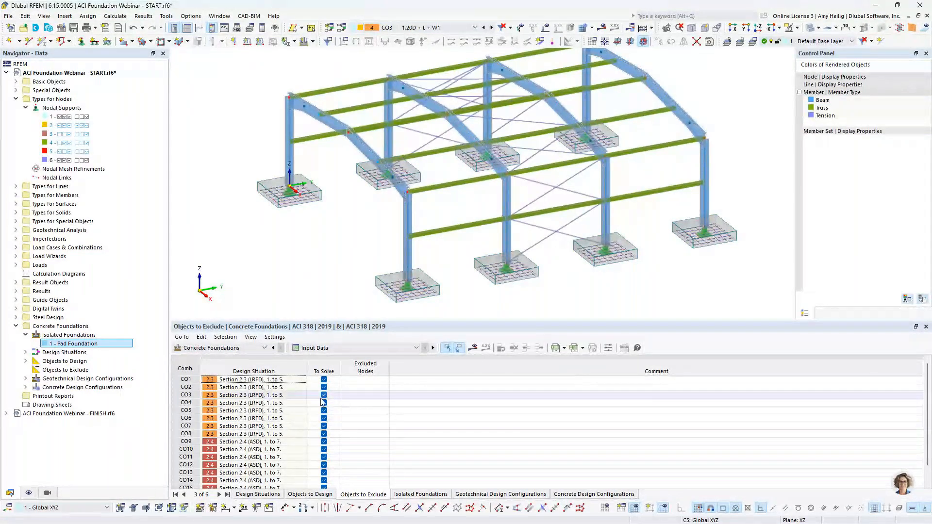
left_click(257, 494)
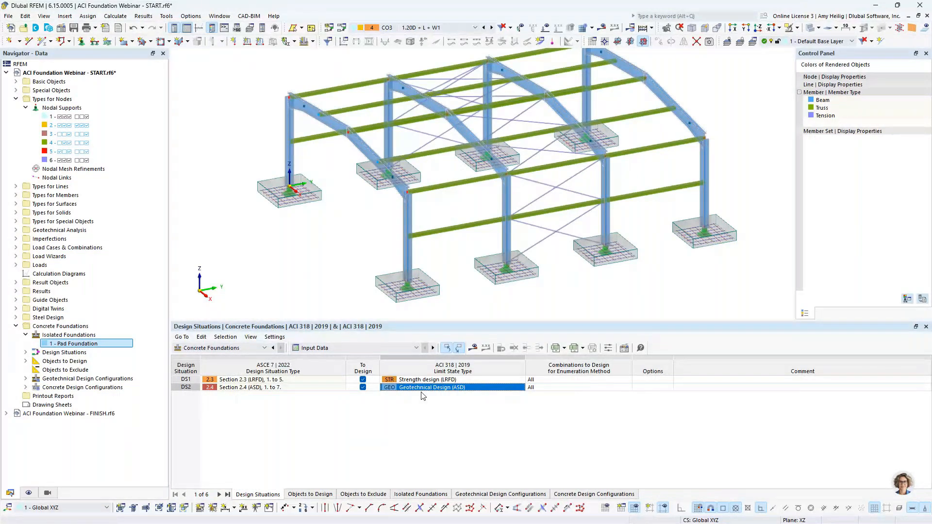
Calculate the concrete foundation design and hide the reinforcement results in the model
key("F5")
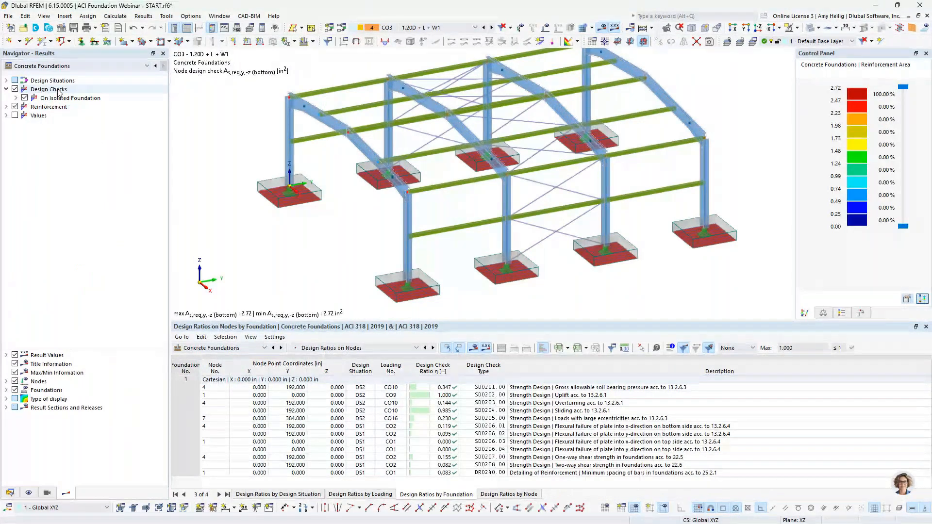
left_click(57, 66)
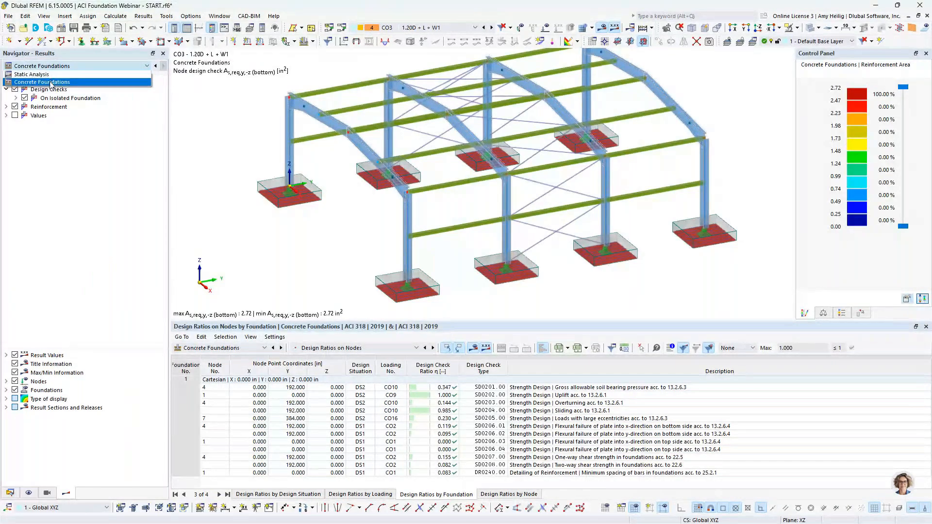
left_click(52, 82)
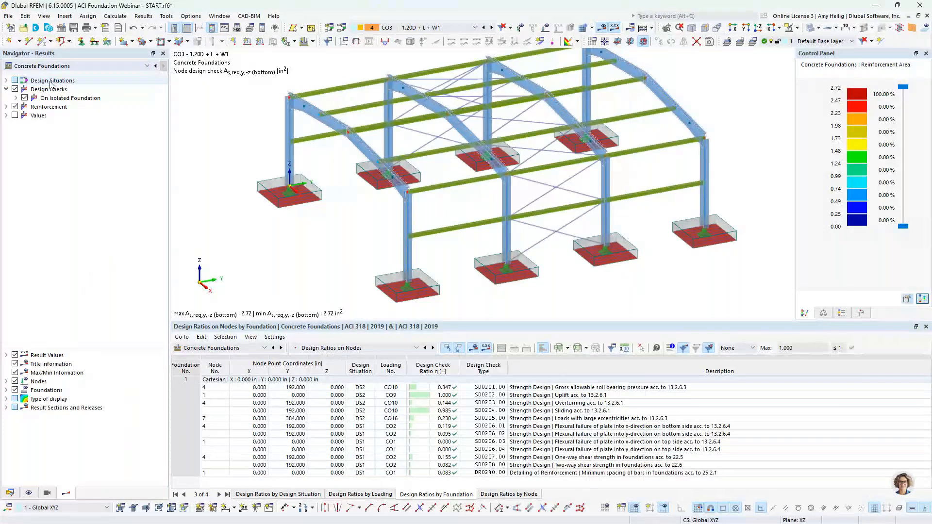
left_click(15, 106)
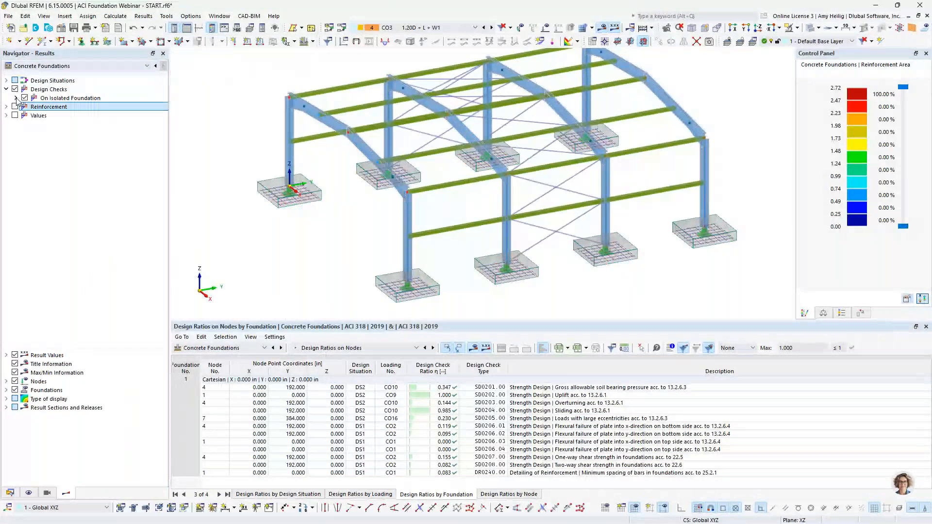
Display the ratio envelope Max. of All Values on the isolated foundations with result values, and inspect the foundations up close
left_click(16, 98)
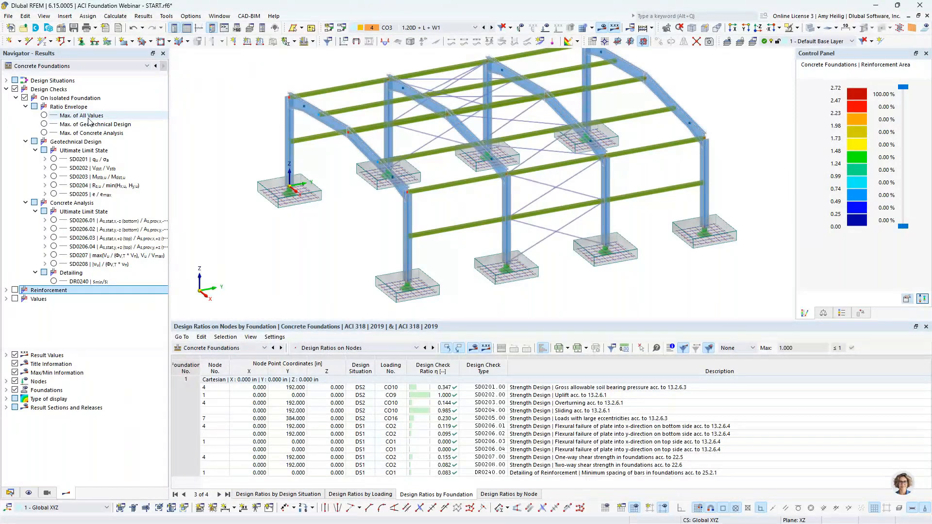
left_click(82, 116)
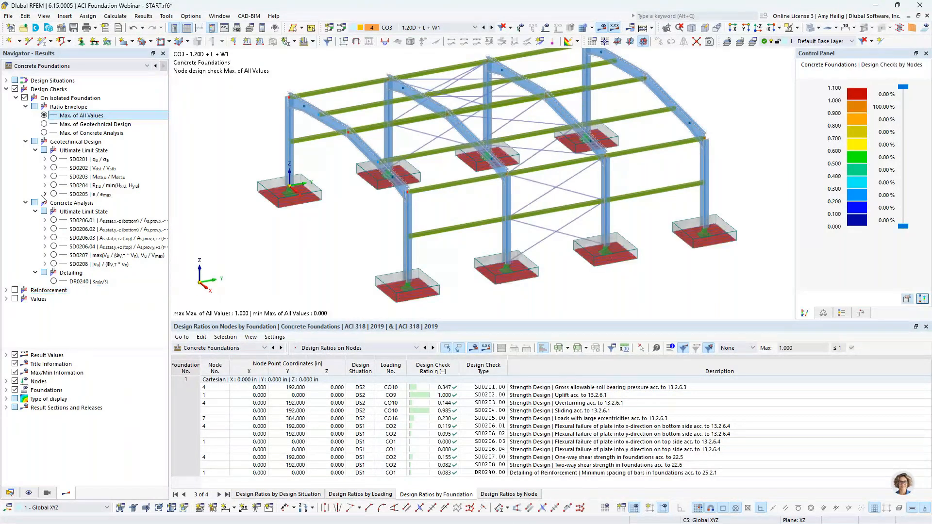
left_click(15, 299)
middle_click_drag(356, 251, 403, 254)
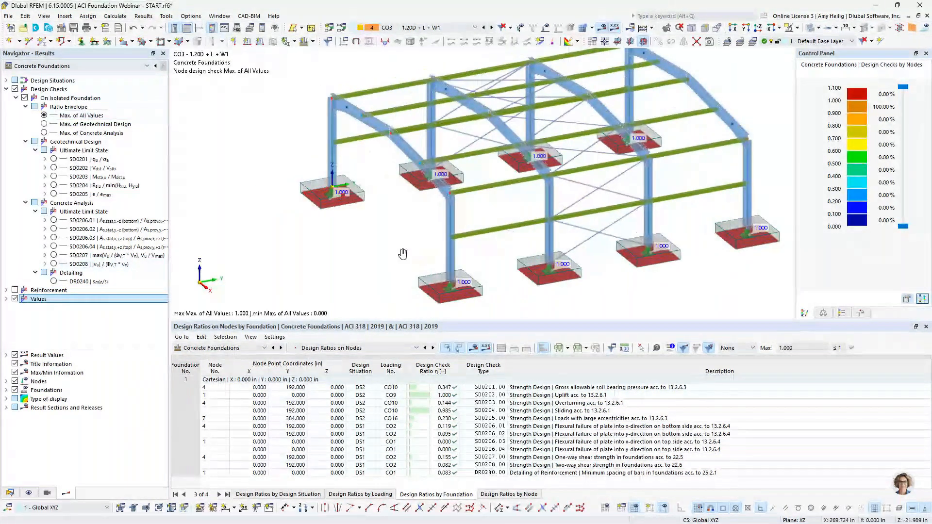
scroll(437, 240, "up", 5)
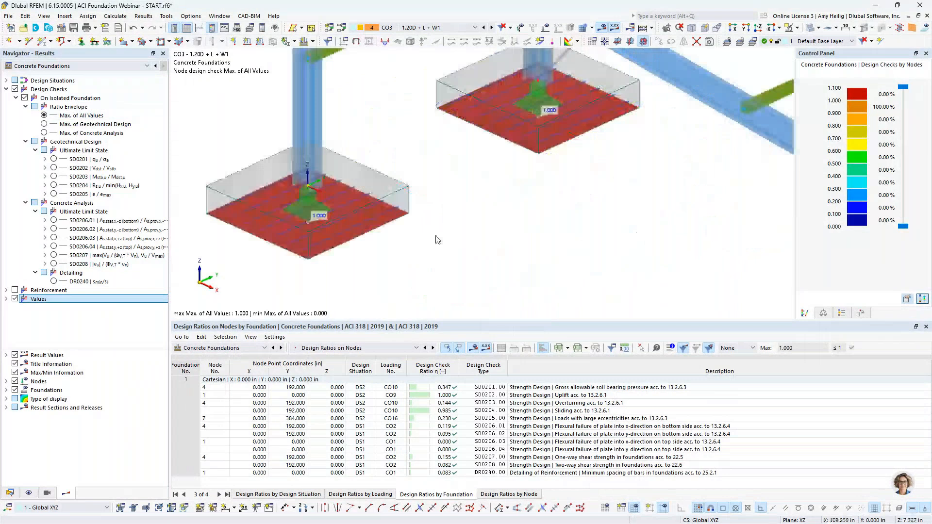
middle_click_drag(437, 240, 561, 267)
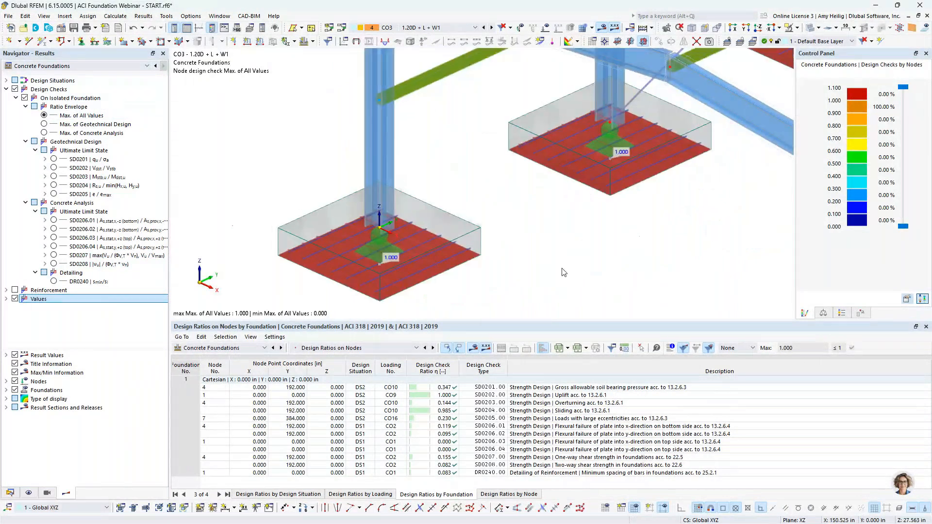
Display the geotechnical design checks SD0201, SD0202 and SD0203 in turn on the isolated foundations
left_click(54, 160)
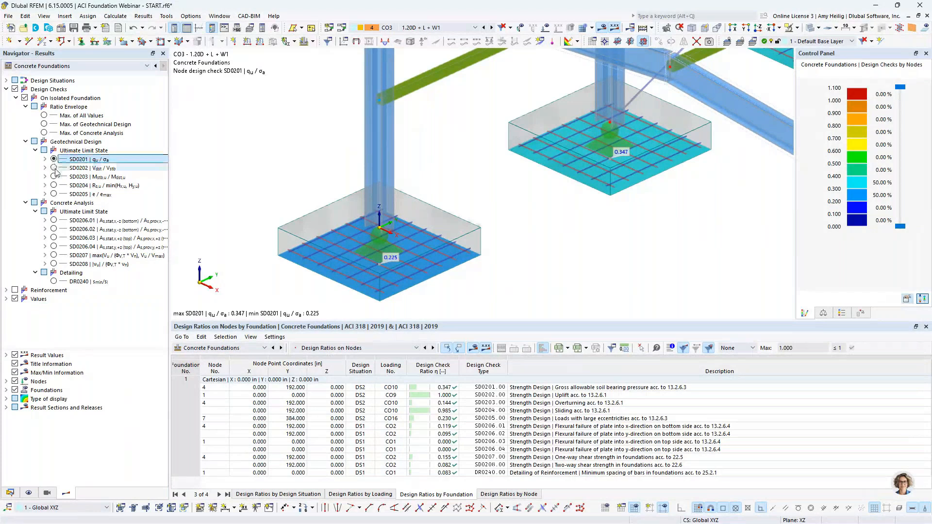
left_click(55, 169)
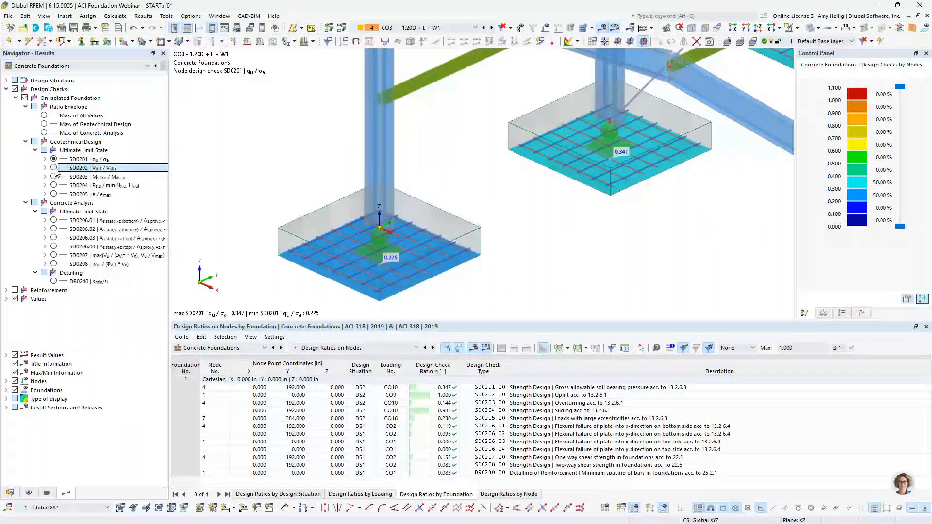
left_click(54, 177)
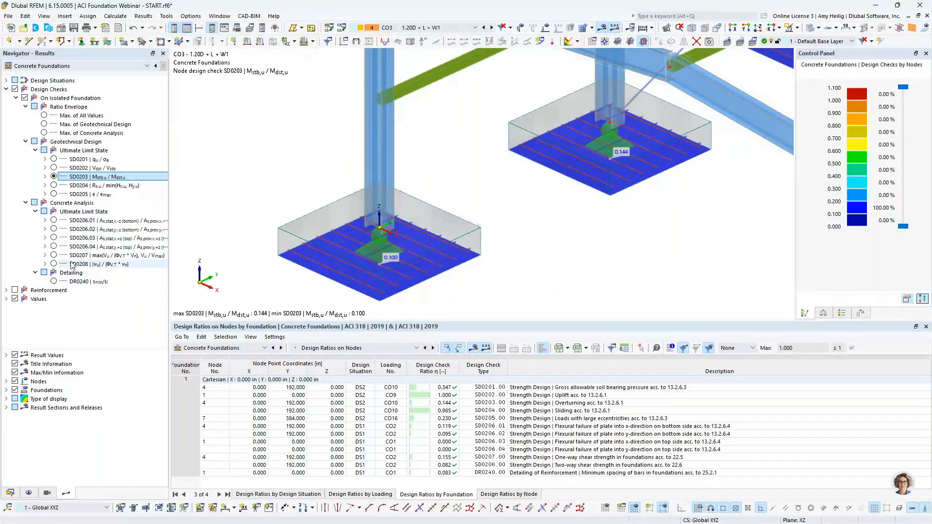
Display the concrete analysis checks SD0206.01, SD0206.02, SD0207 and SD0208 in turn on the isolated foundations
left_click(54, 221)
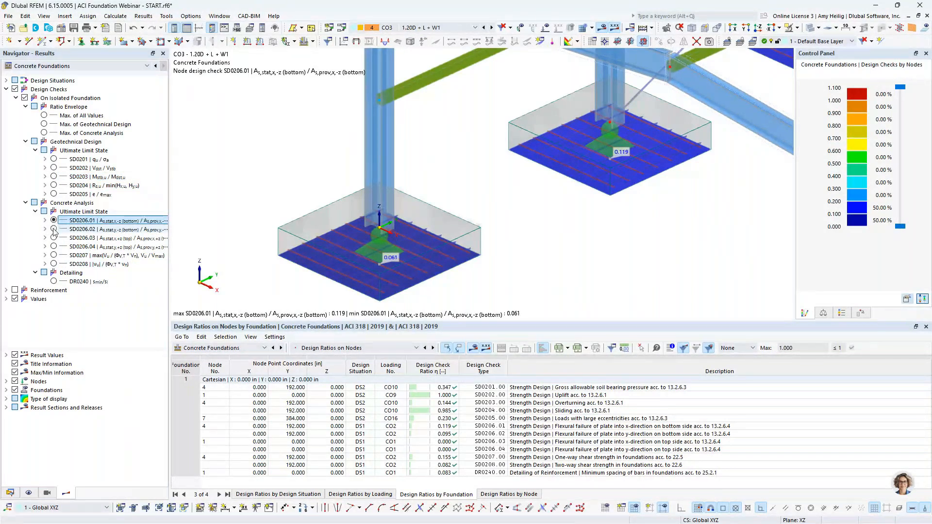
left_click(54, 229)
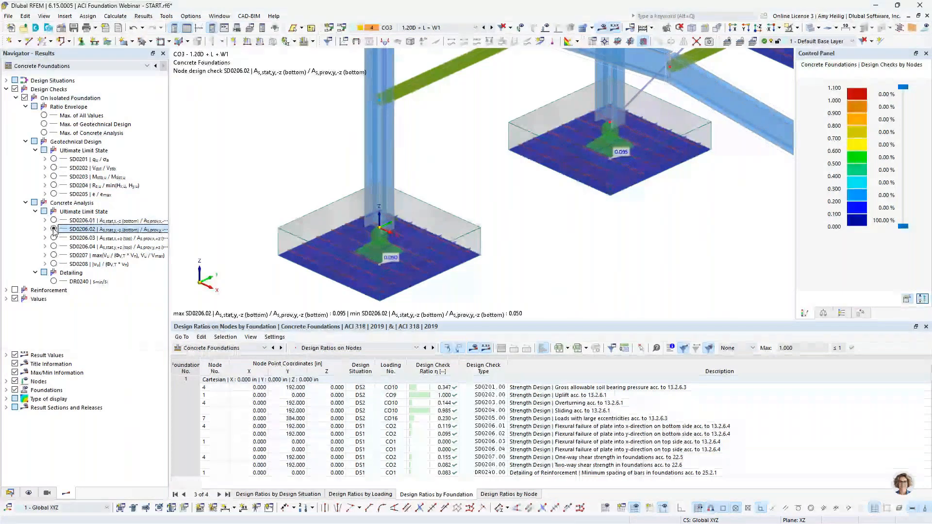
left_click(54, 255)
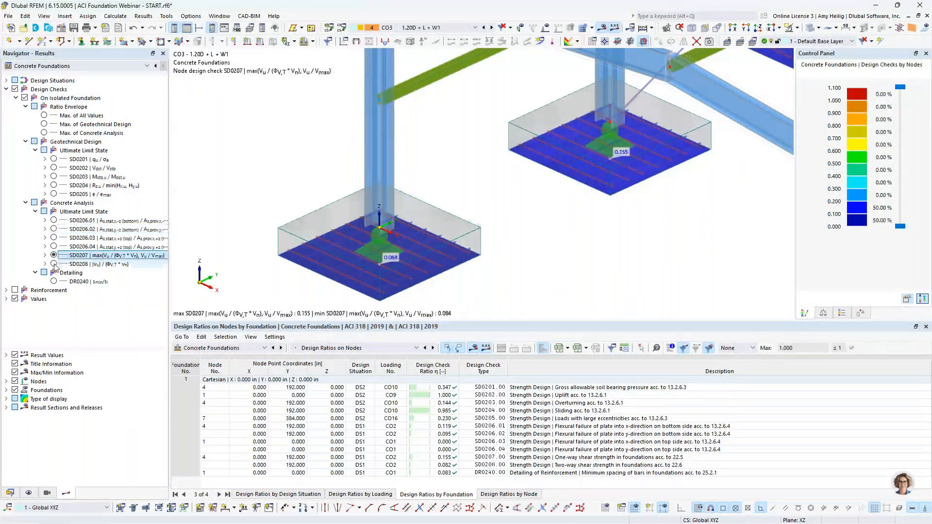
left_click(53, 264)
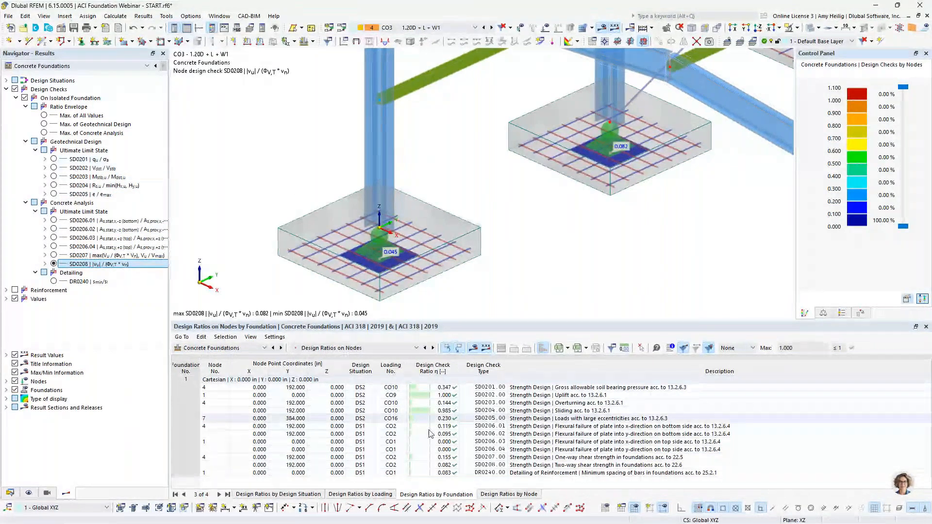
Switch the foundation results from design checks to reinforcement and display the required bottom plate reinforcement in x and y
left_click(16, 98)
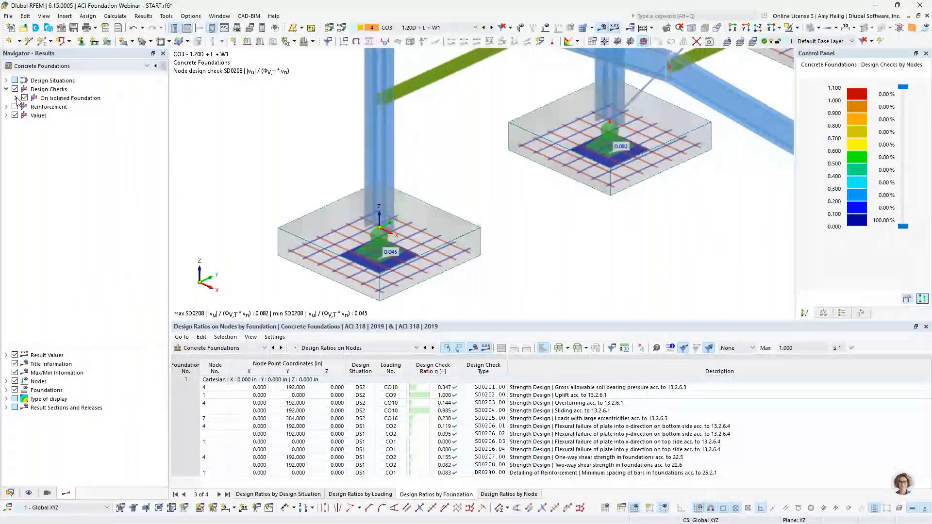
left_click(12, 108)
left_click(16, 108)
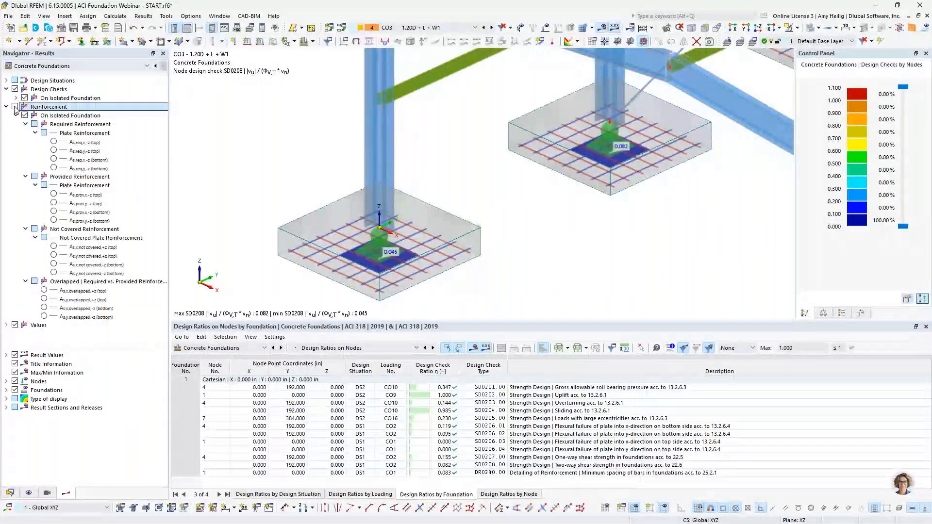
left_click(15, 89)
left_click(24, 97)
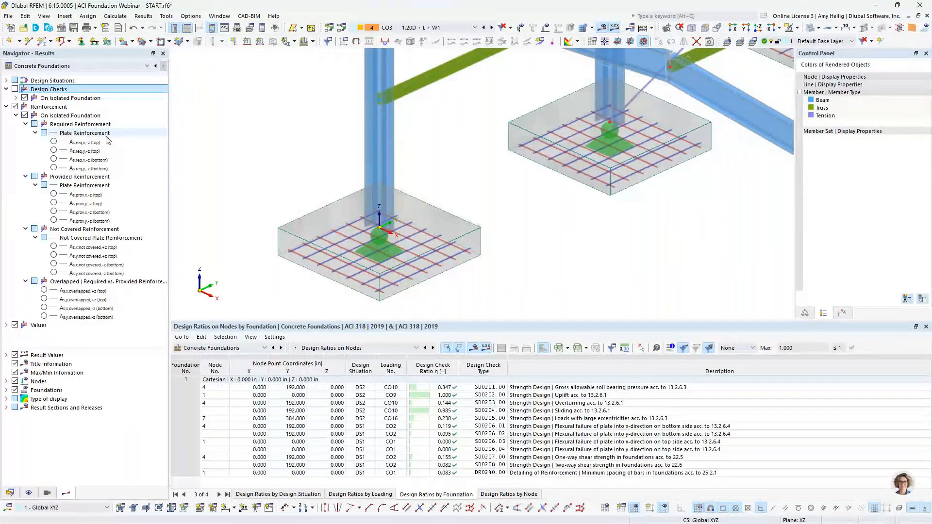
left_click(54, 160)
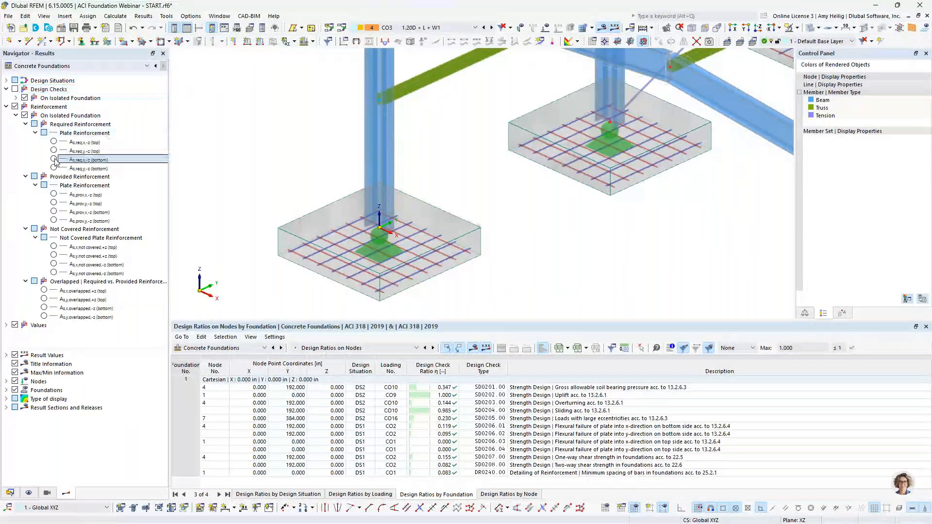
left_click(54, 159)
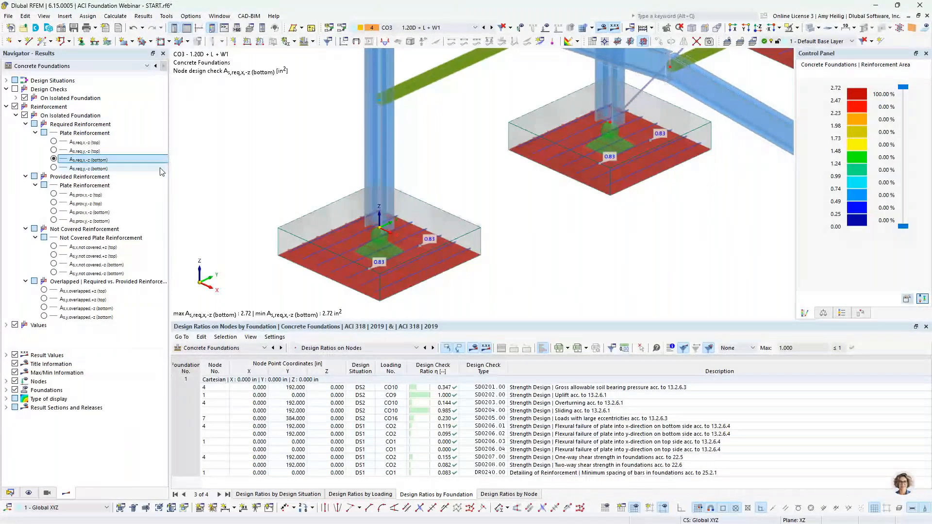
left_click(54, 168)
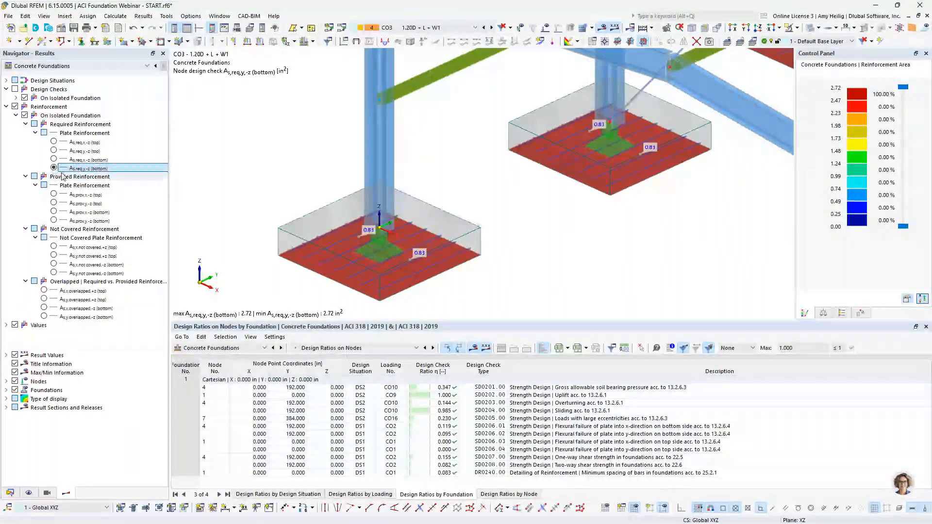
Display the provided bottom plate reinforcement, followed by the not covered bottom reinforcement in y and x
left_click(54, 211)
left_click(54, 221)
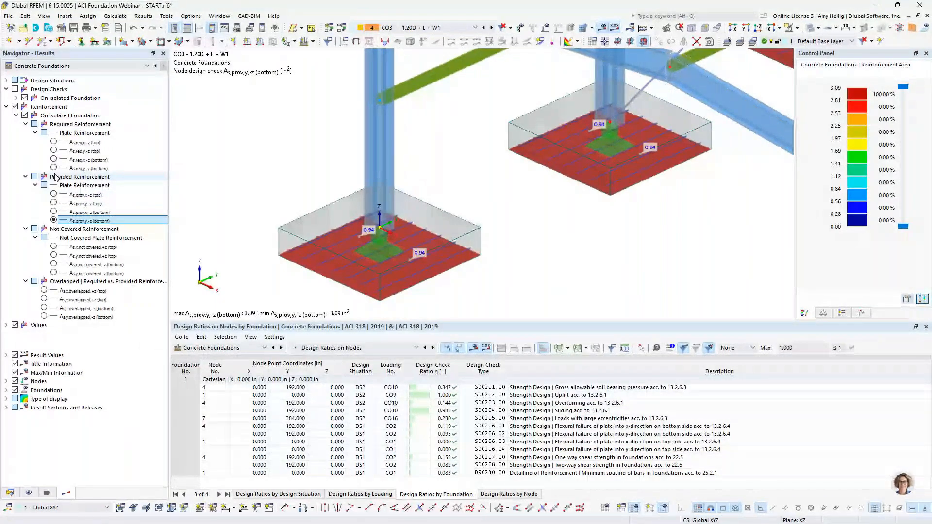
left_click(54, 273)
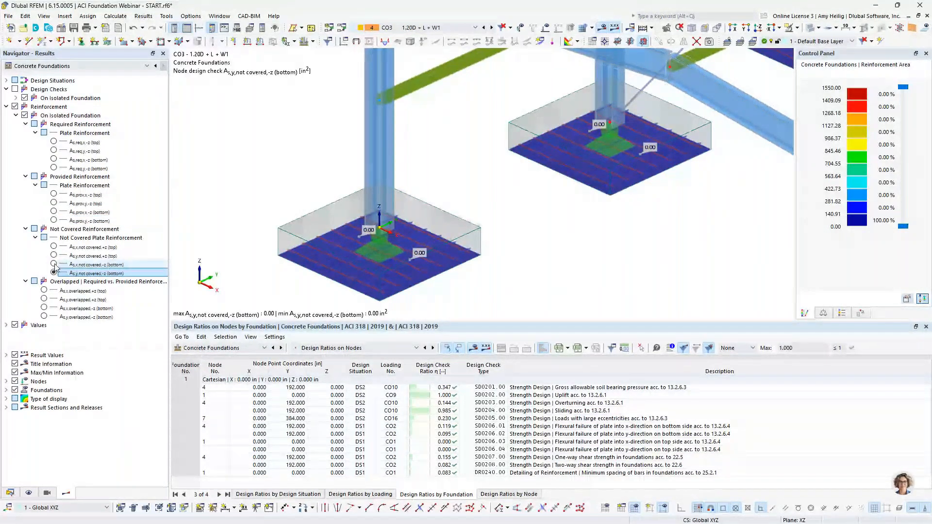
left_click(54, 265)
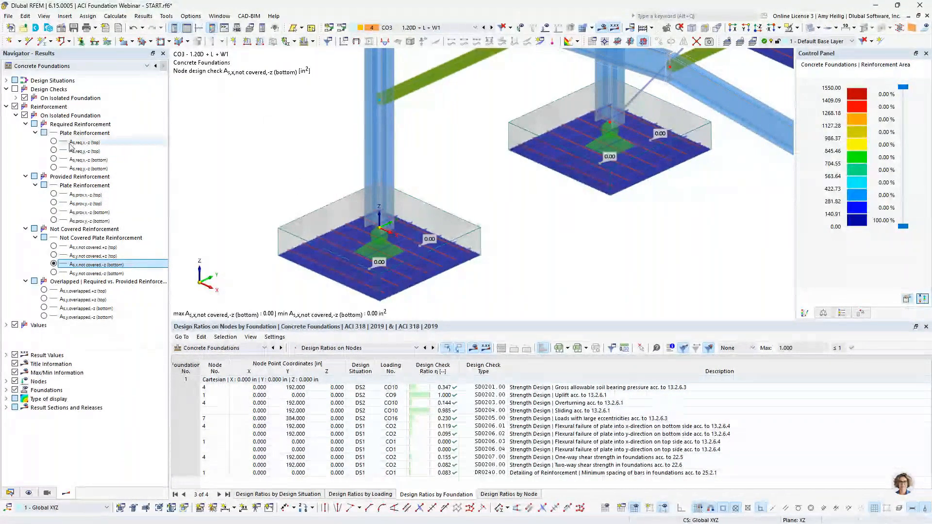
Hide the reinforcement results and display the design checks' ratio envelope Max. of All Values again
left_click(6, 108)
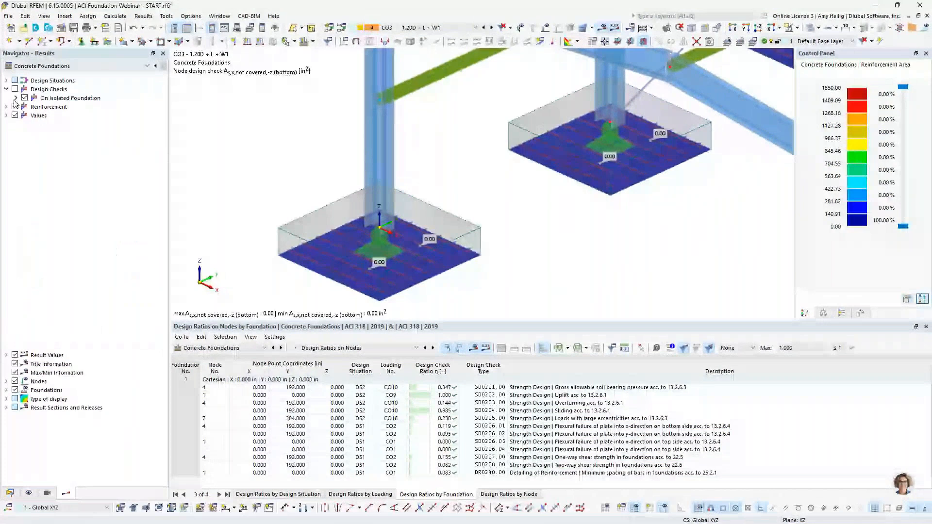
left_click(15, 107)
left_click(15, 107)
left_click(16, 98)
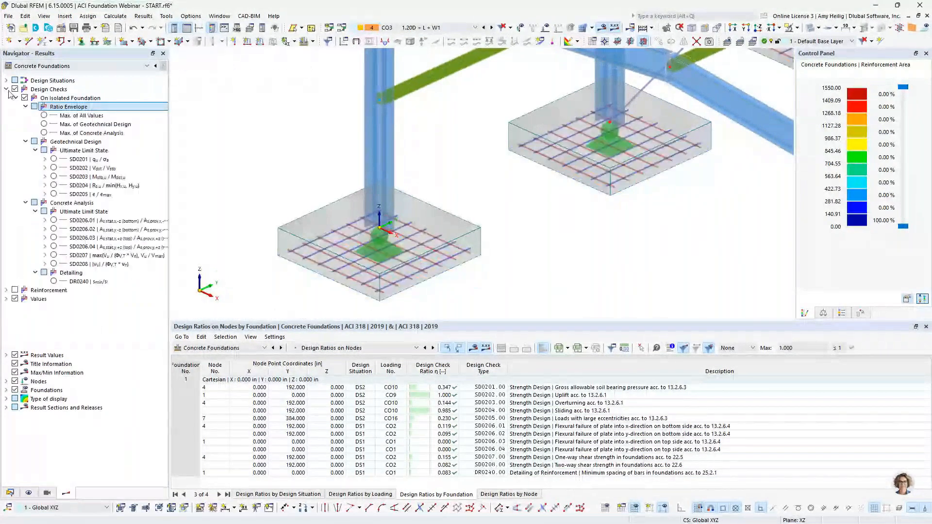
left_click(7, 90)
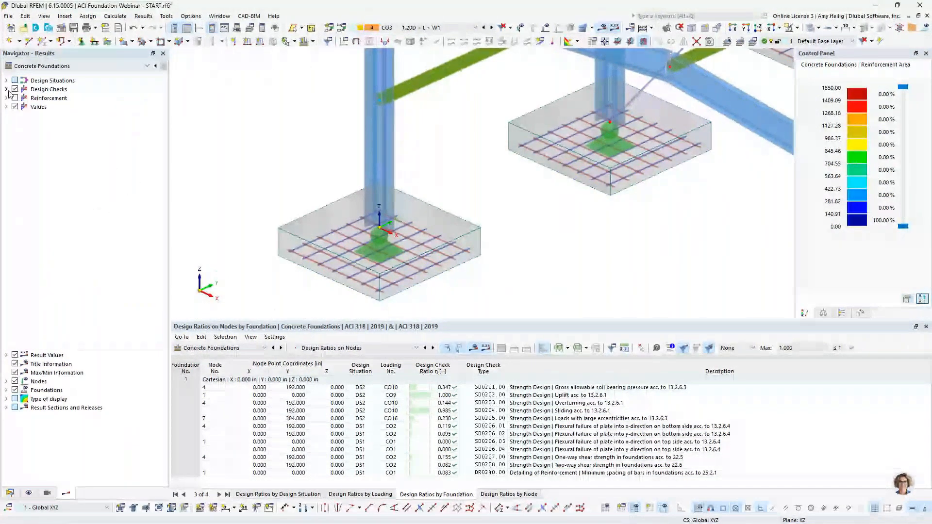
left_click(8, 91)
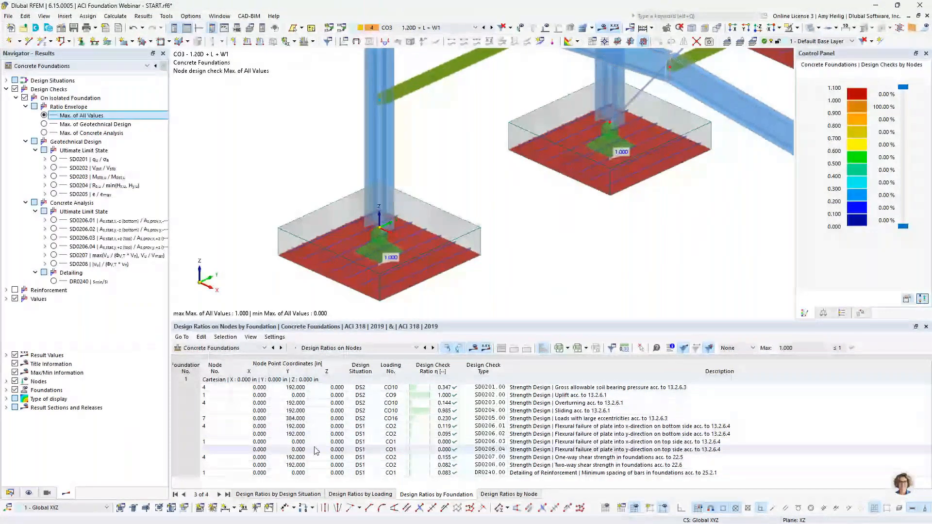
Review the design ratios by design situation, return to the ratios by foundation and bring the whole hall into view
left_click(289, 495)
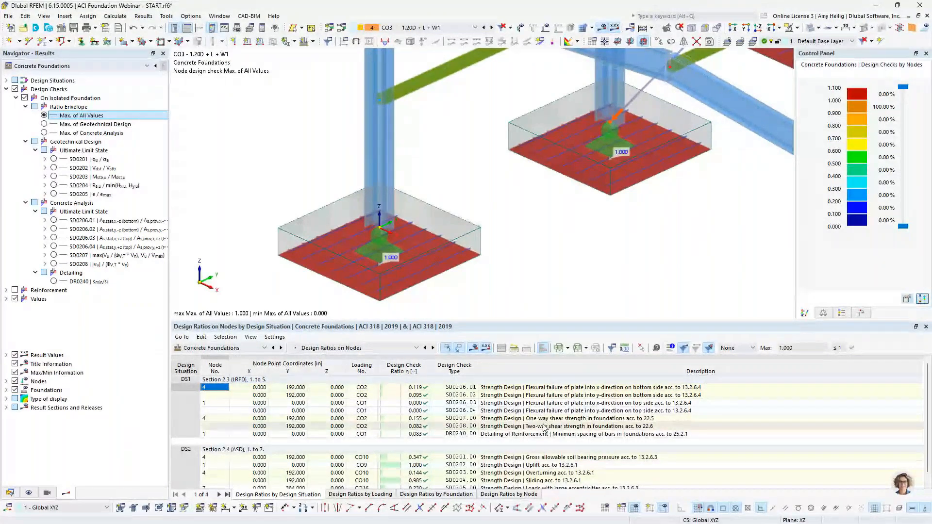
scroll(543, 427, "down", 1)
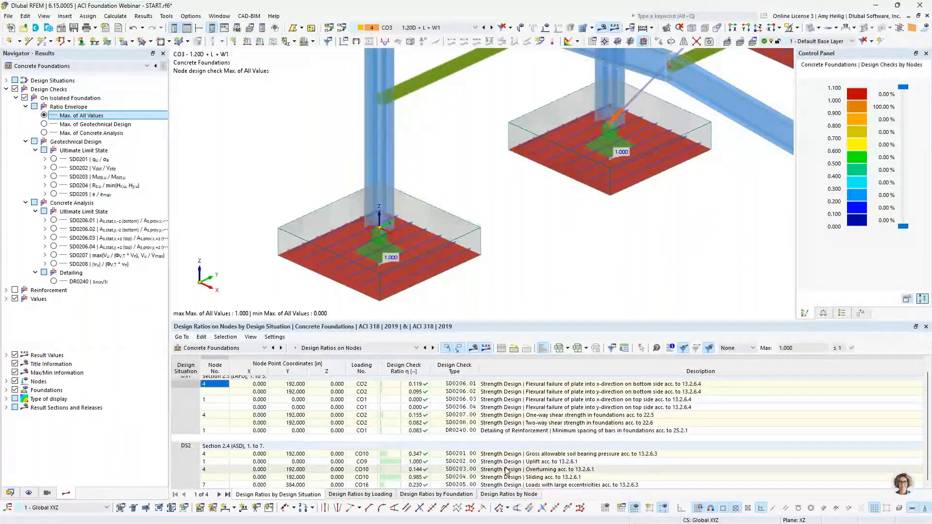
left_click(439, 494)
scroll(549, 274, "down", 3)
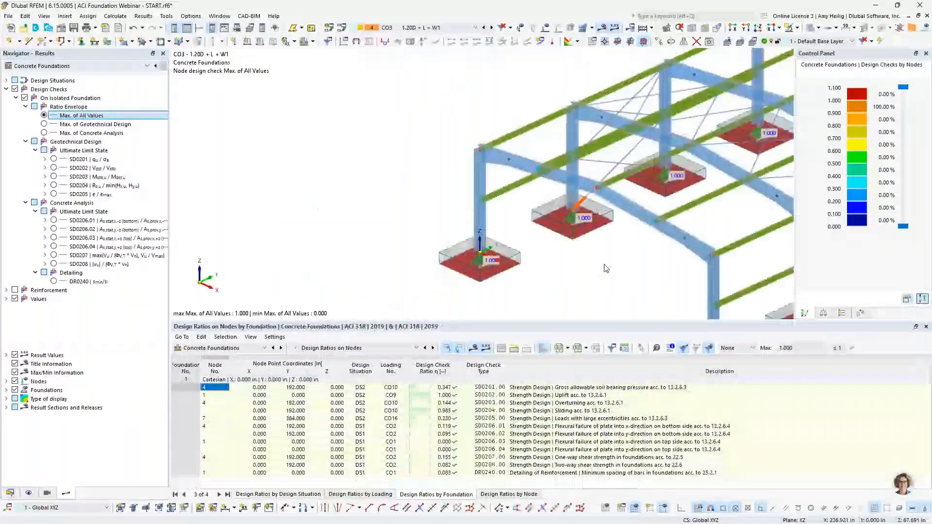
middle_click_drag(606, 268, 421, 231)
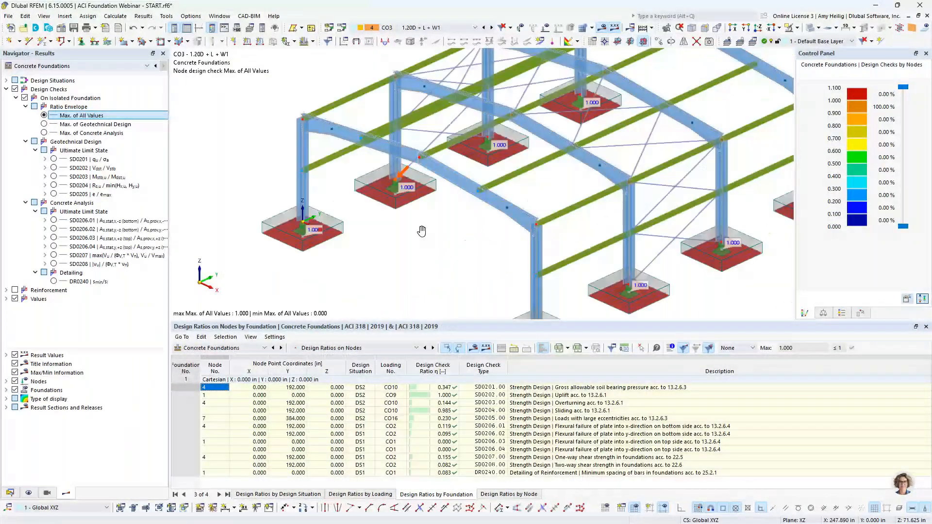
scroll(421, 231, "down", 2)
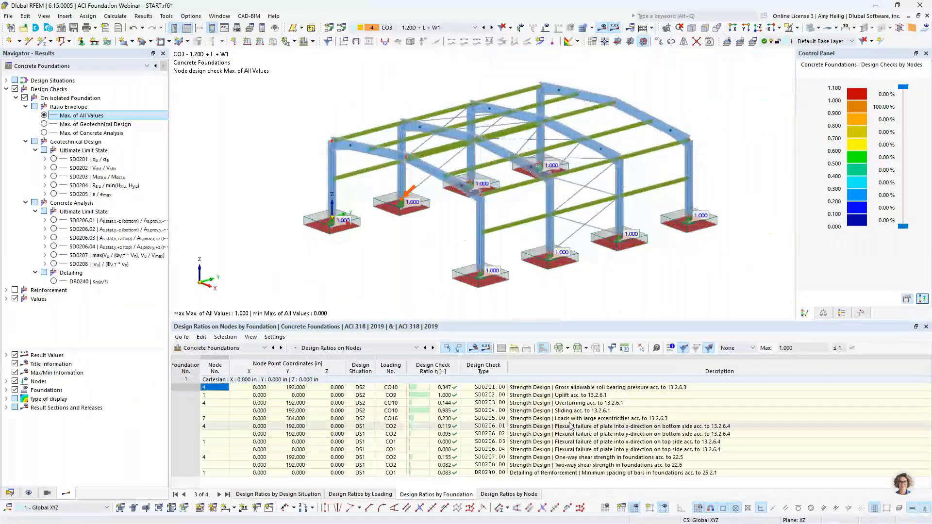
Review the design ratios by node for the individual foundations and return to the ratios by foundation
left_click(534, 494)
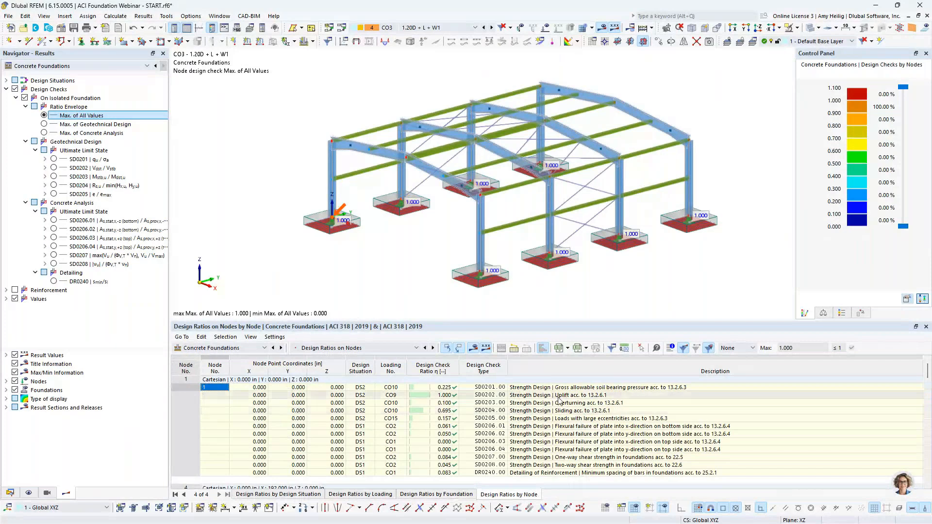
left_click(560, 396)
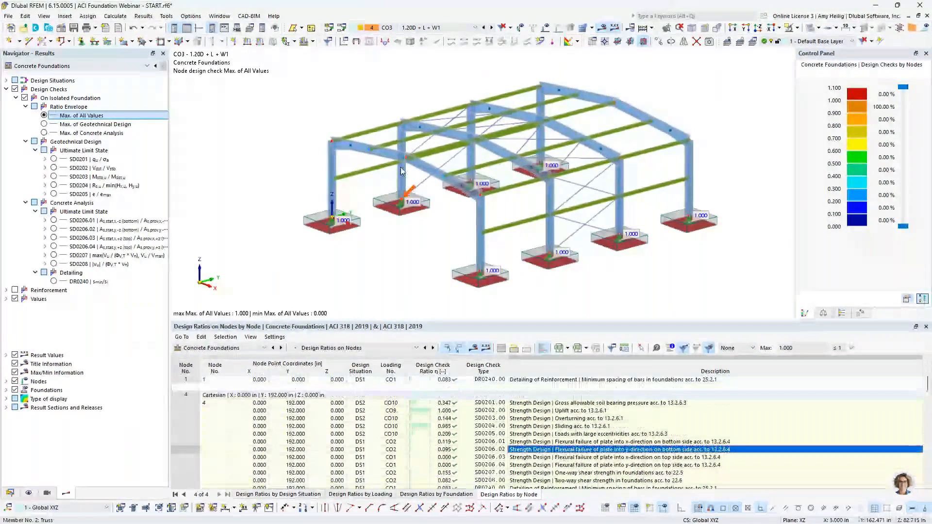
scroll(610, 450, "down", 2)
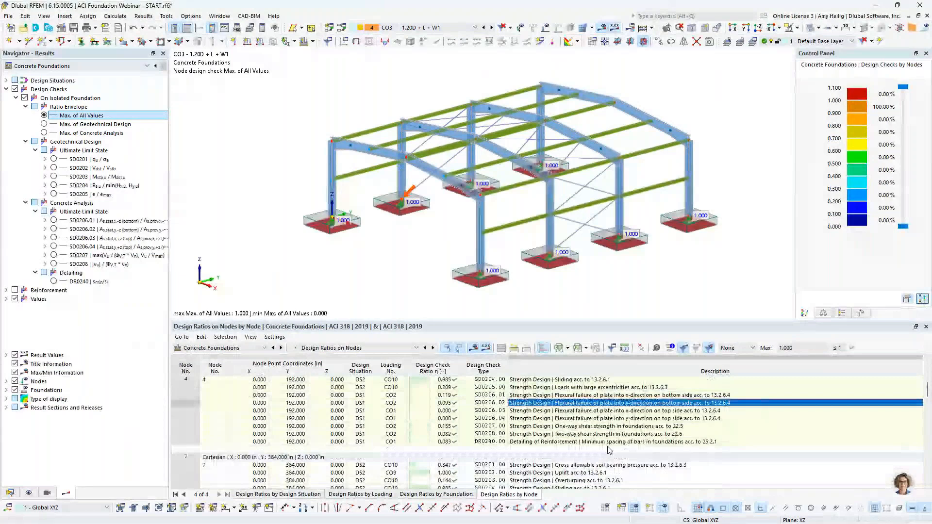
scroll(609, 450, "down", 1)
scroll(609, 450, "up", 1)
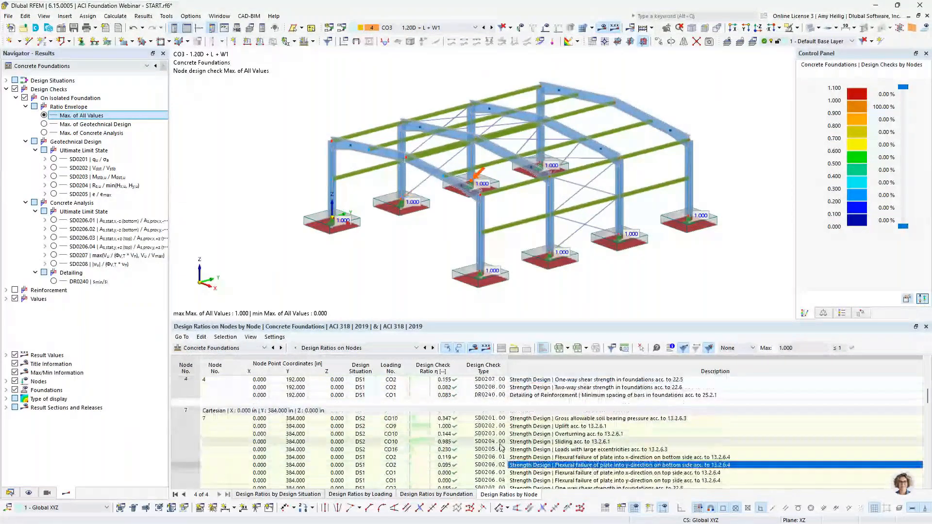
left_click(435, 494)
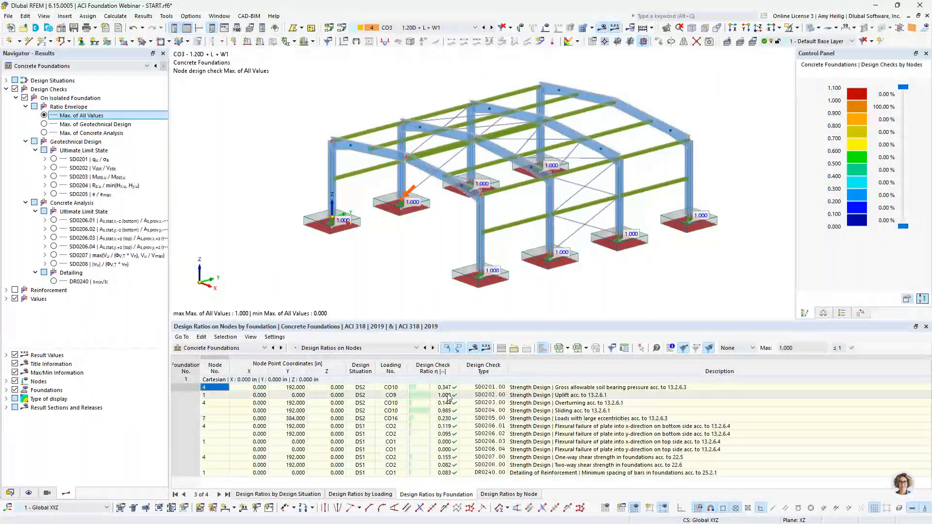
Open the details of the sliding check SD0204 and examine its formulas, plate geometry and factored support forces
left_click(573, 412)
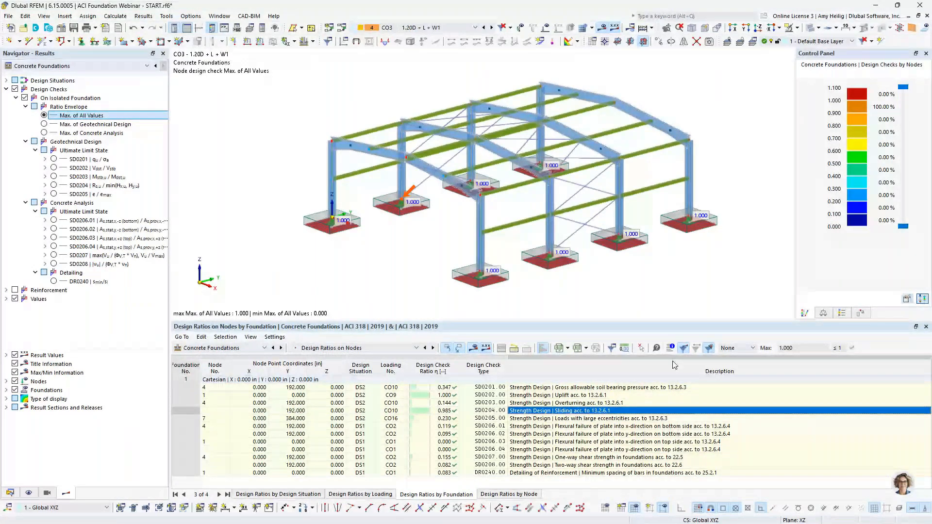
left_click(670, 348)
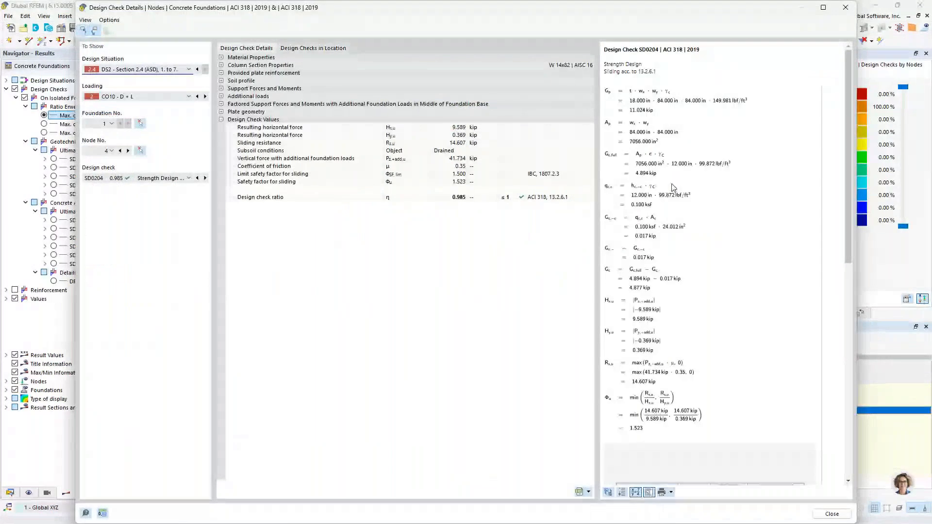
scroll(672, 188, "up", 3, "ctrl")
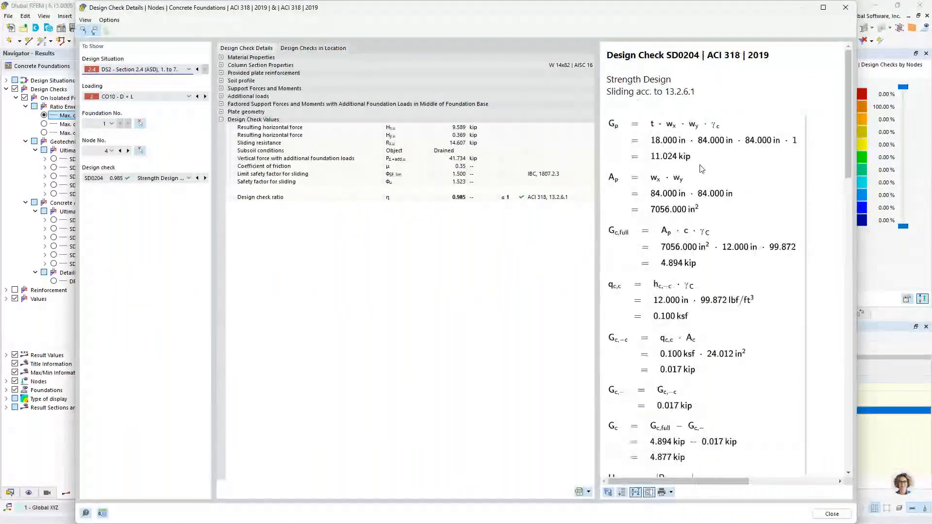
scroll(669, 224, "down", 5)
scroll(669, 225, "down", 8)
scroll(666, 221, "down", 3)
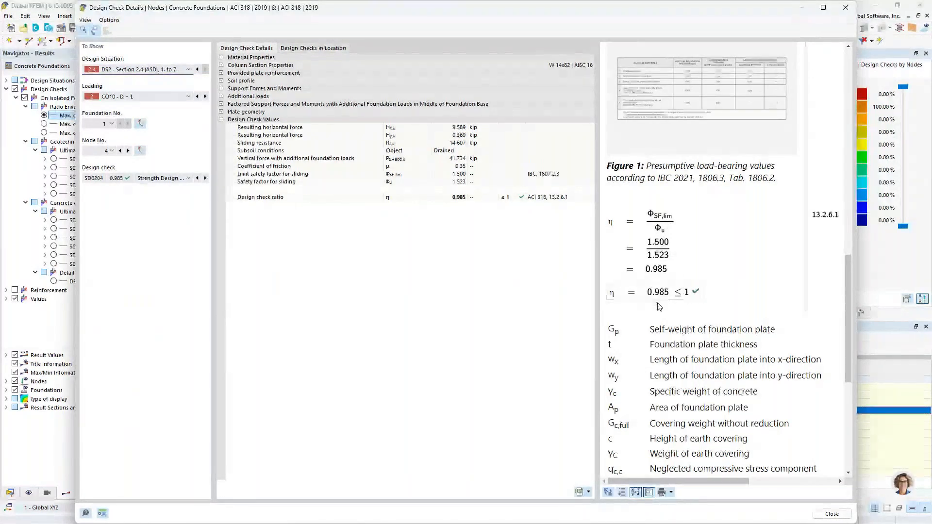
left_click(221, 111)
left_click(220, 104)
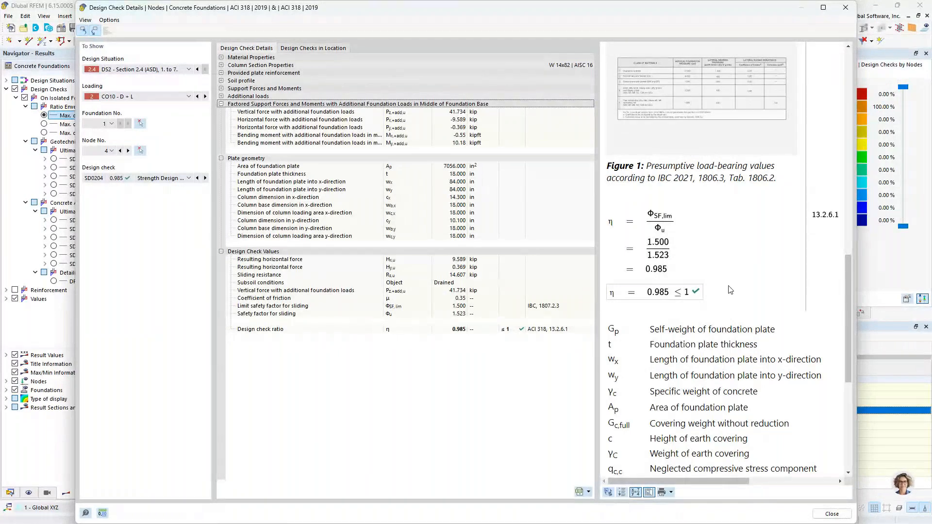
Close the sliding check's details and examine the formulas of the two-way shear check SD0208 in its design check details
scroll(751, 358, "up", 1)
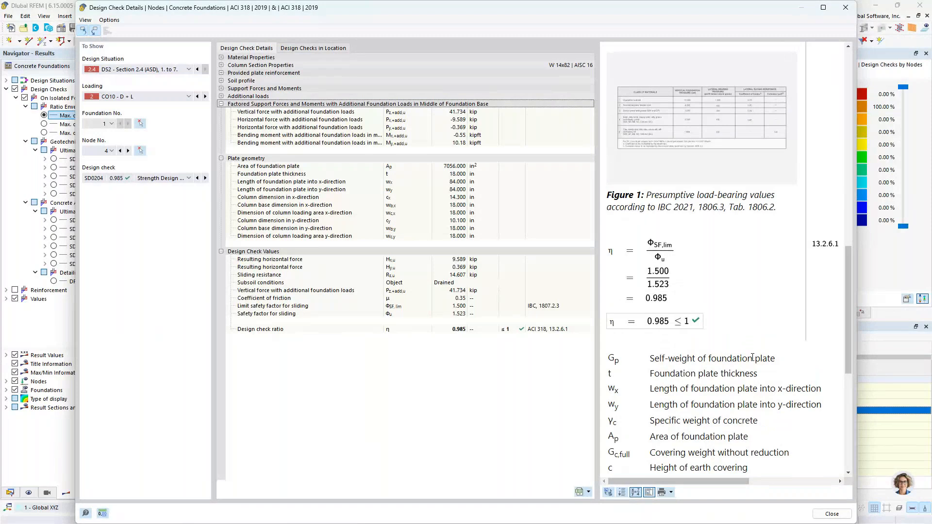
left_click(831, 514)
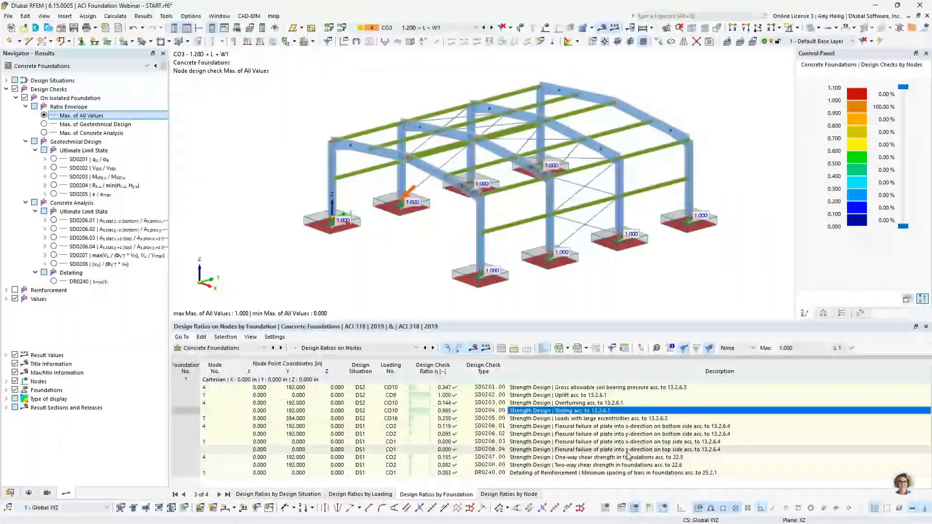
left_click(598, 464)
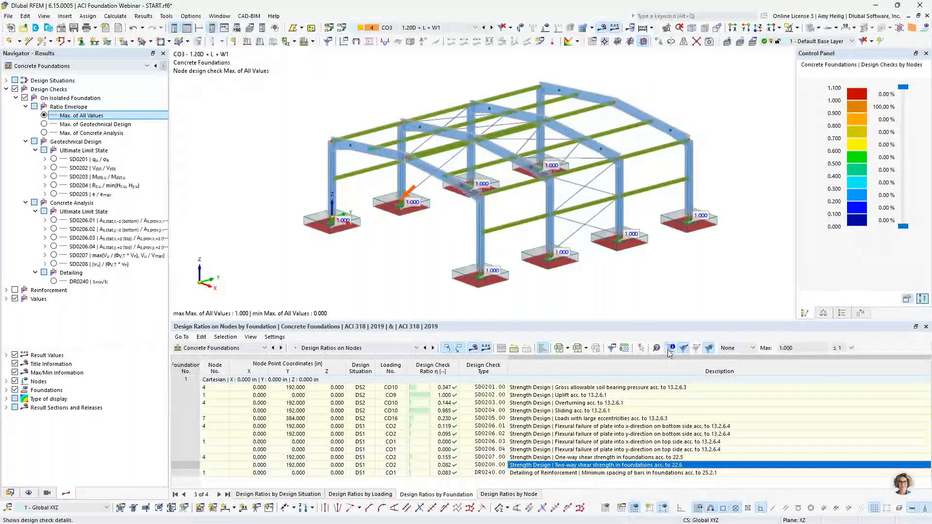
left_click(669, 349)
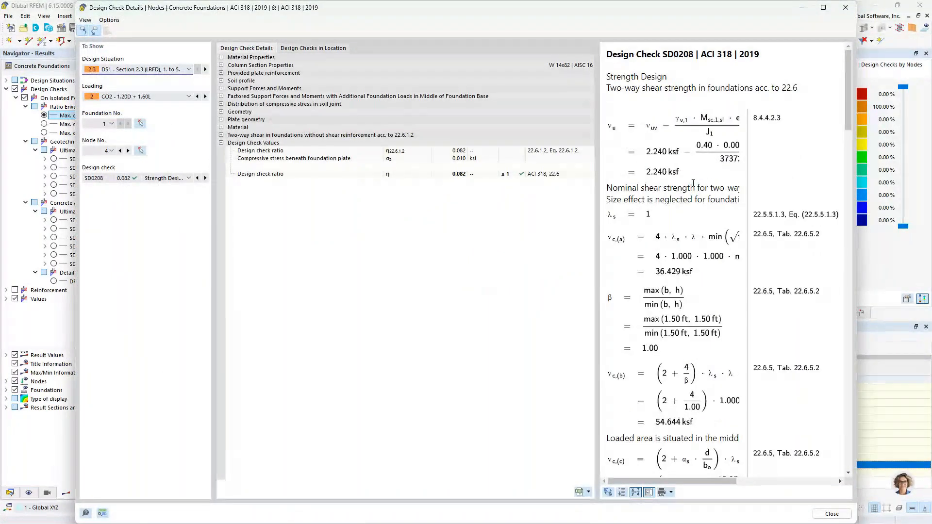
scroll(691, 184, "down", 10)
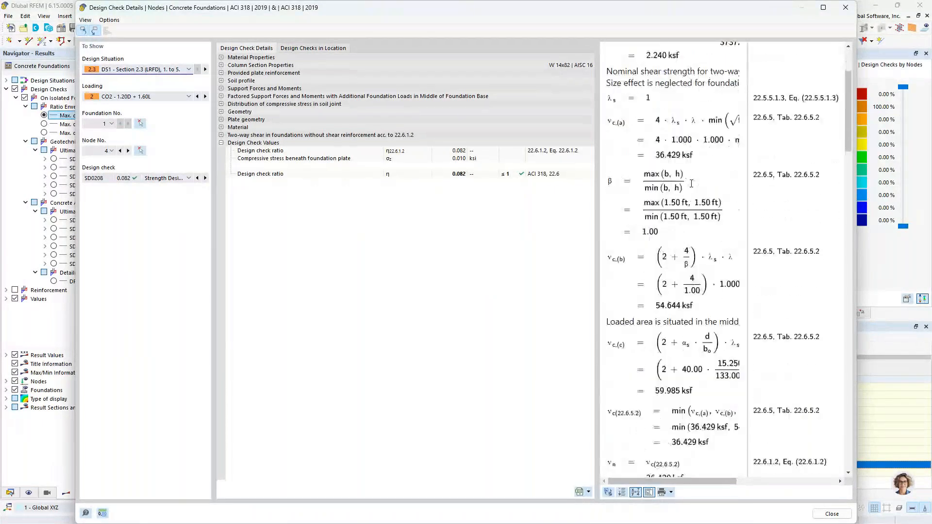
scroll(691, 184, "down", 5)
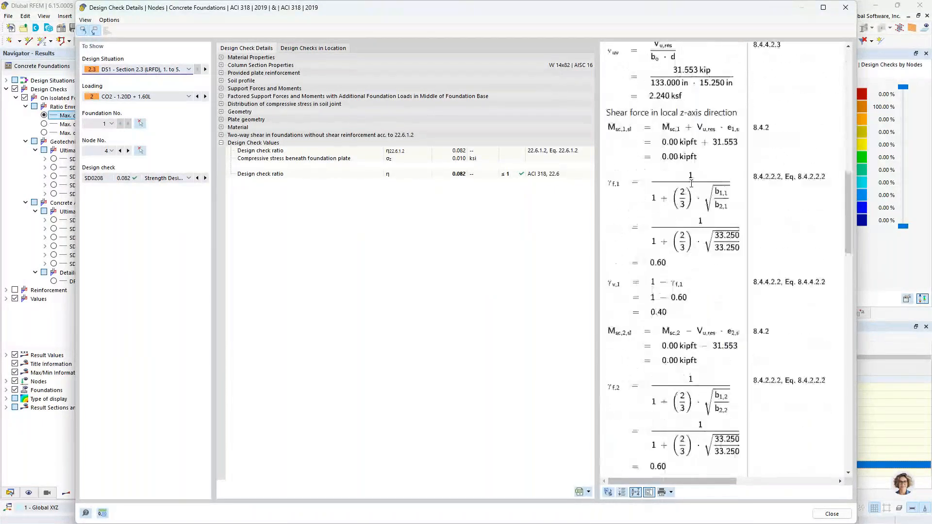
scroll(691, 183, "down", 8)
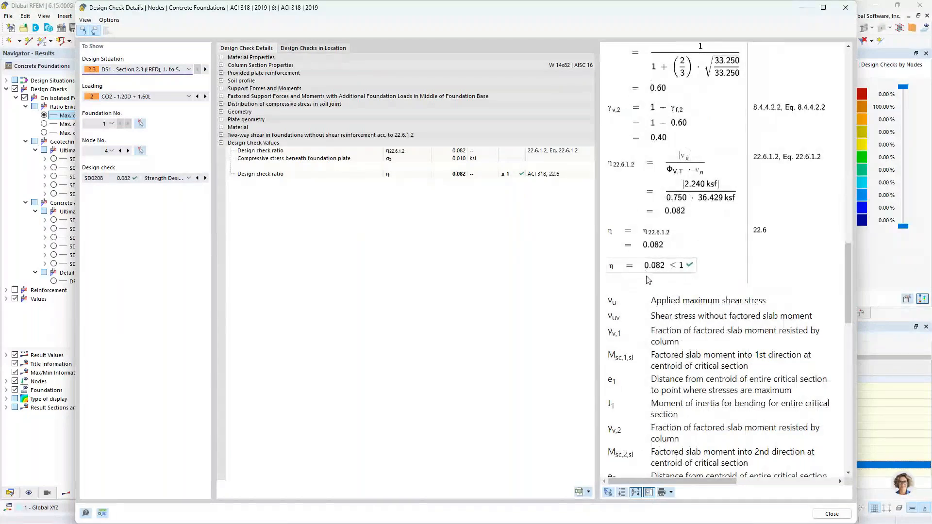
left_click(834, 517)
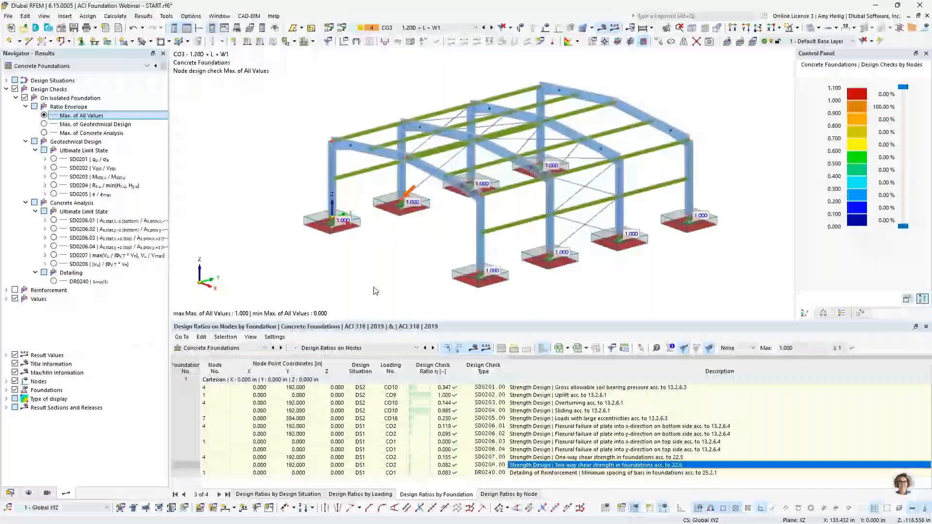
Open the pad foundation at the column base, review its geometry and plate reinforcement, and leave it without changes
double_click(358, 221)
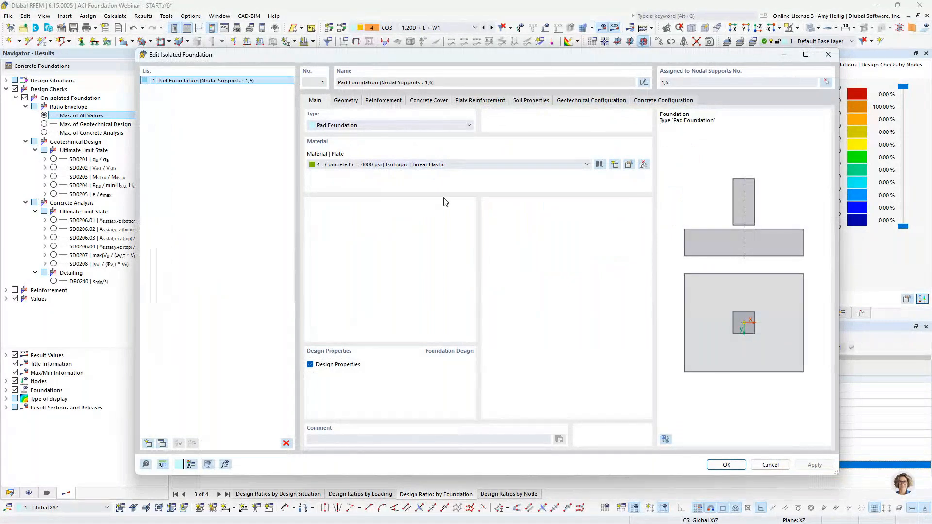
left_click(357, 102)
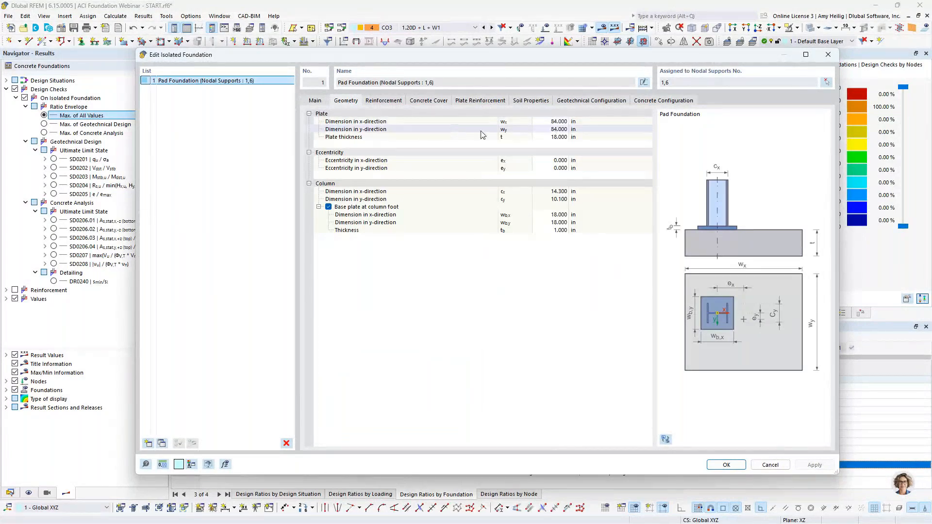
left_click(467, 101)
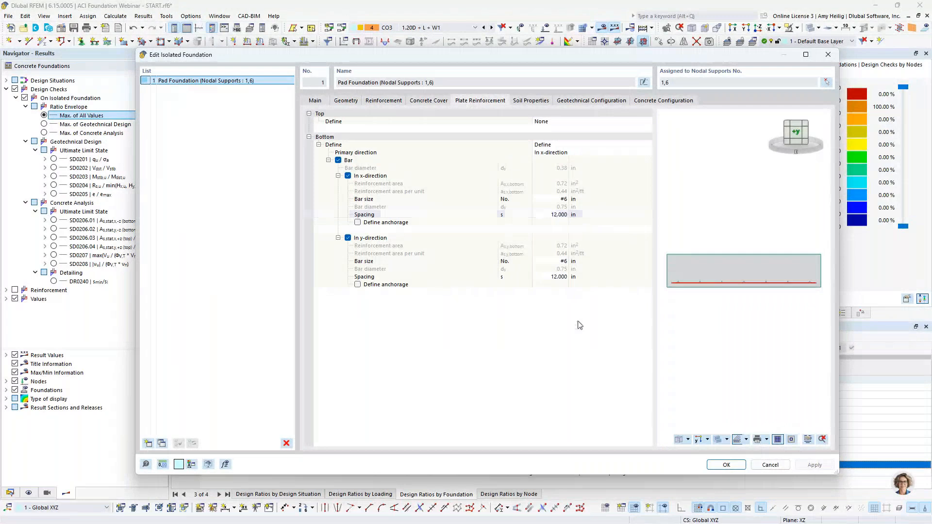
left_click(775, 467)
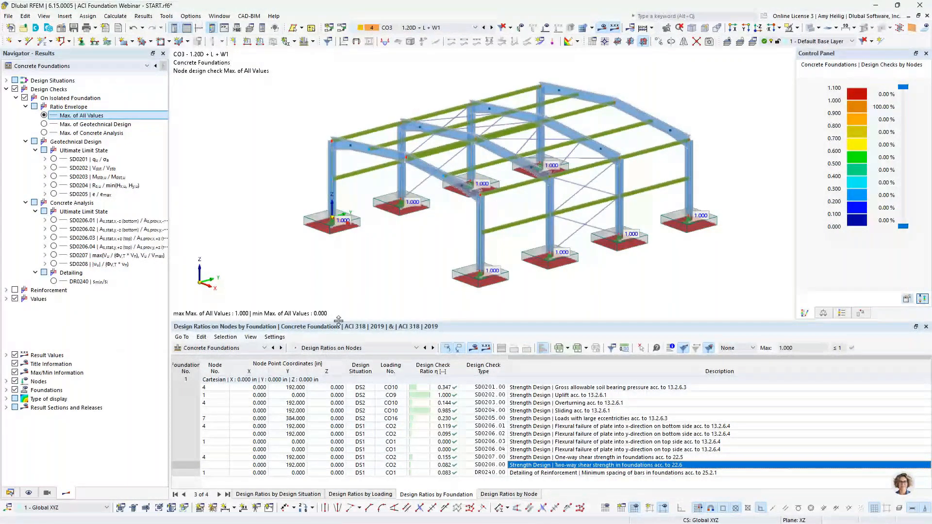
Activate the Steel Joints add-on in the model's base data, check the steel joints standard, and apply the settings
left_click_drag(338, 321, 350, 359)
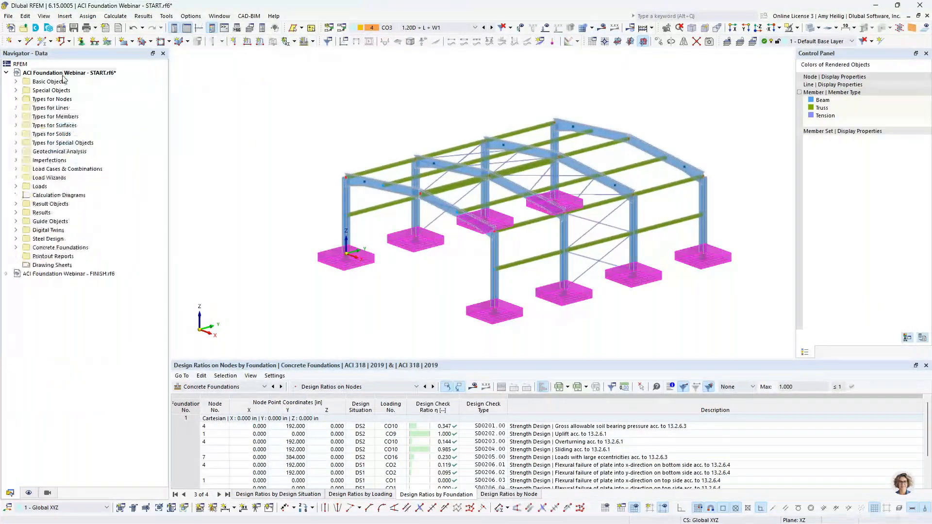
left_click(63, 73)
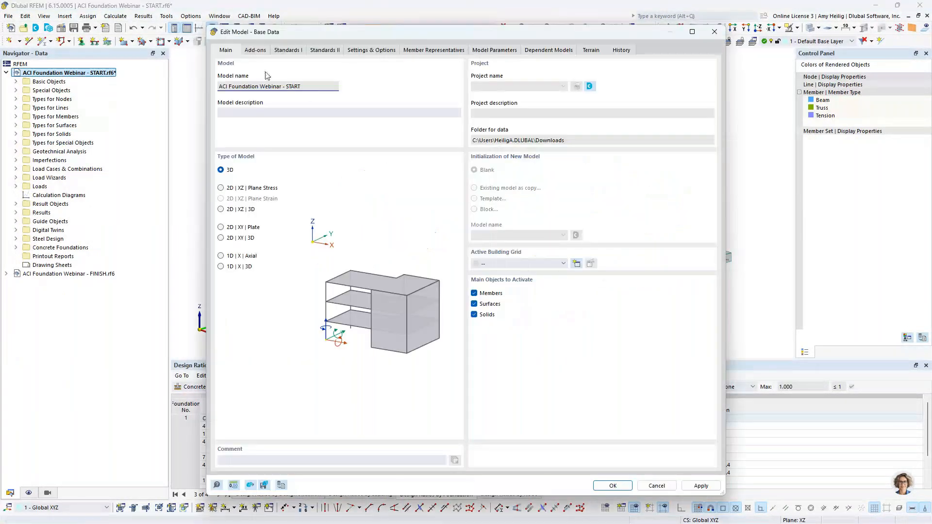
left_click(255, 51)
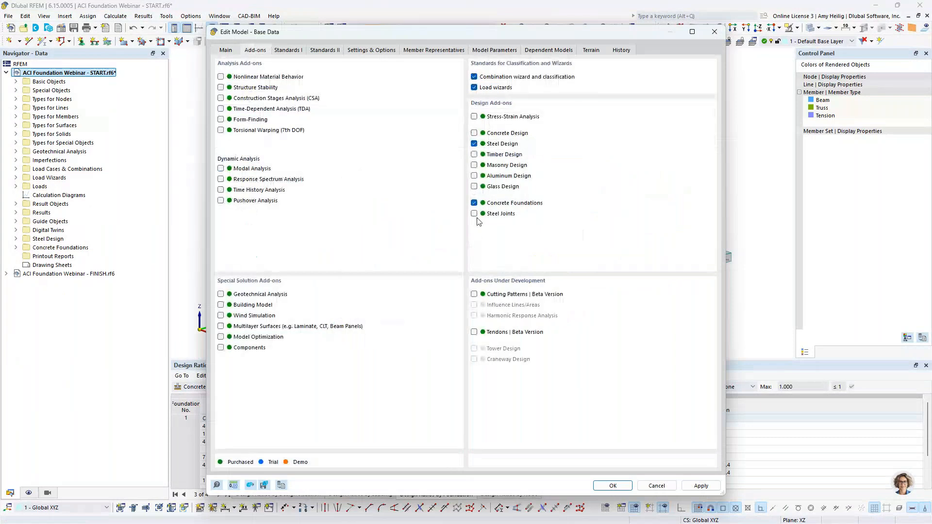
left_click(475, 214)
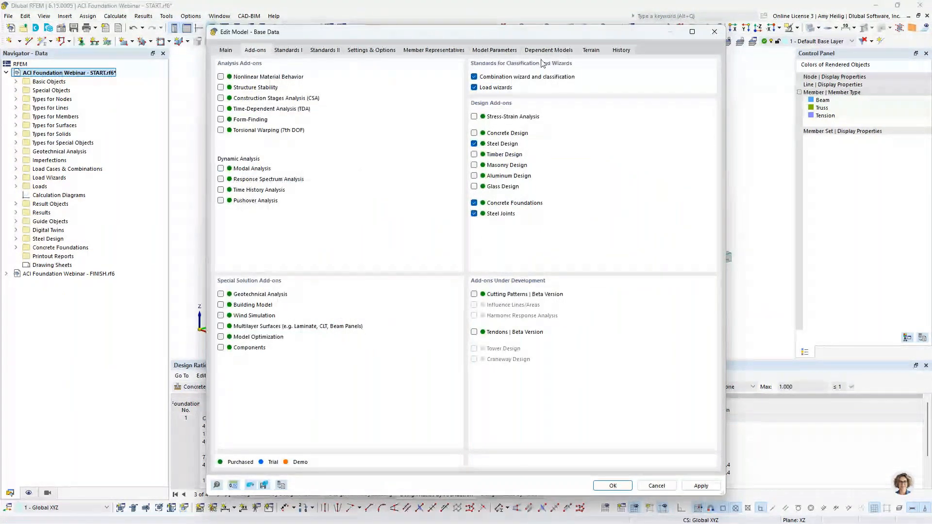
left_click_drag(543, 38, 494, 287)
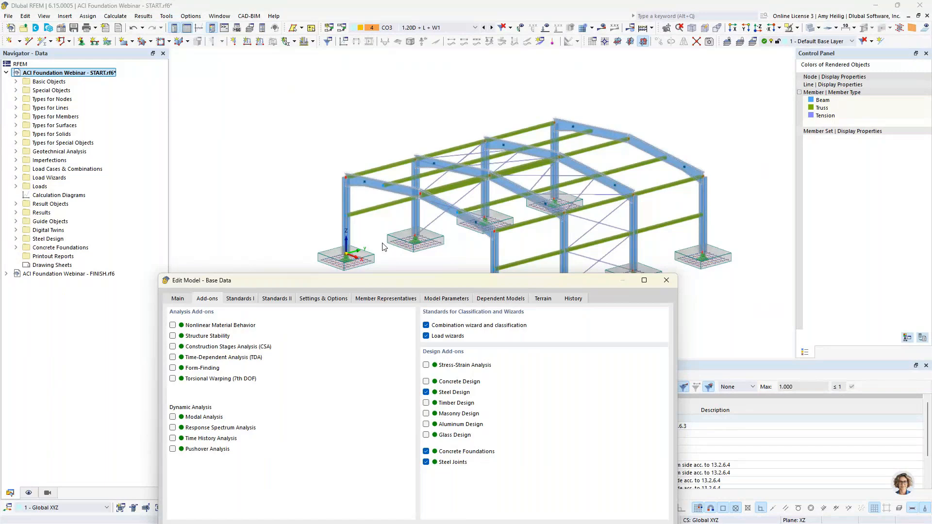
left_click_drag(390, 280, 412, 63)
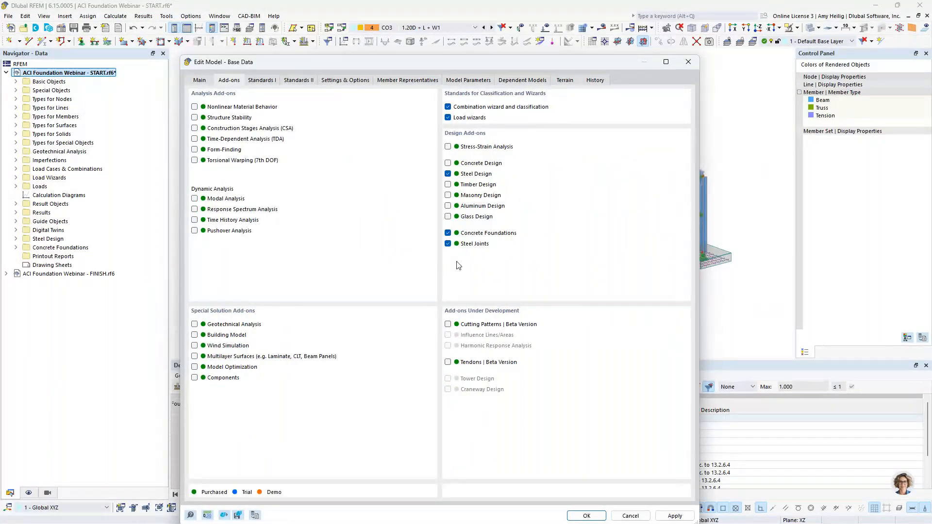
left_click(297, 81)
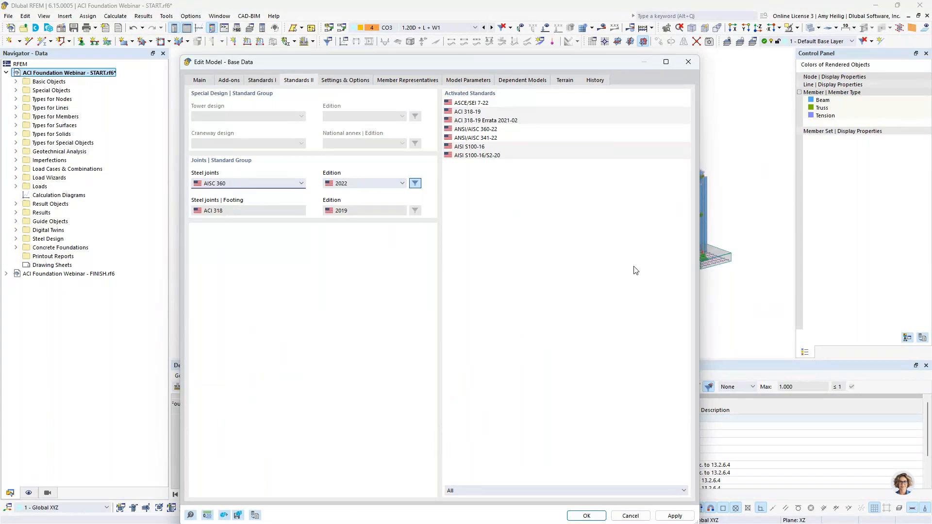
mouse_move(584, 511)
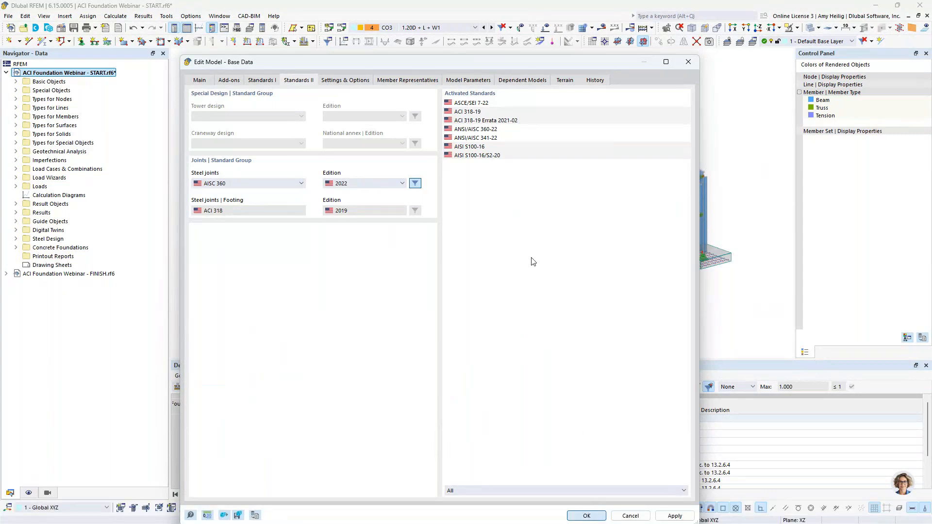
key("Return")
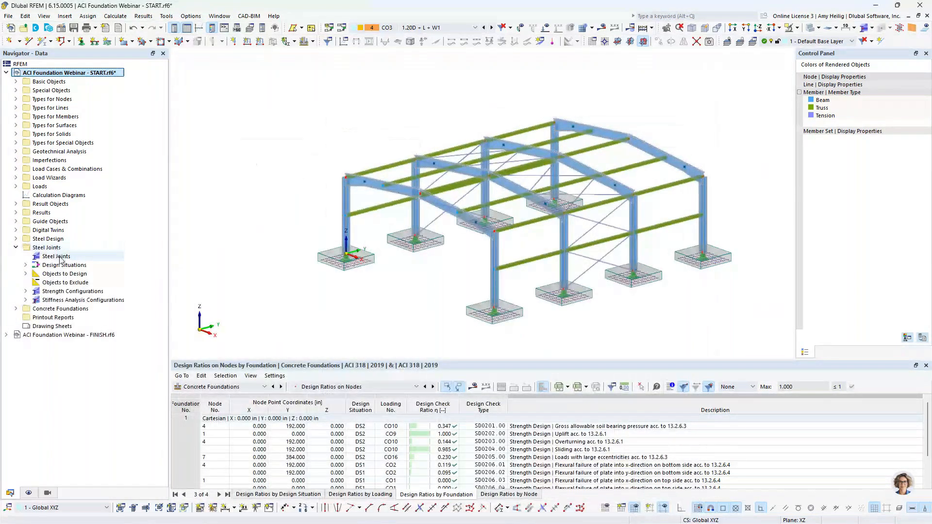
Create a steel joint assigned to column base nodes 1,4,7,10,33,36,39,42 and exclude Member 2 from it
left_click(57, 257)
double_click(60, 260)
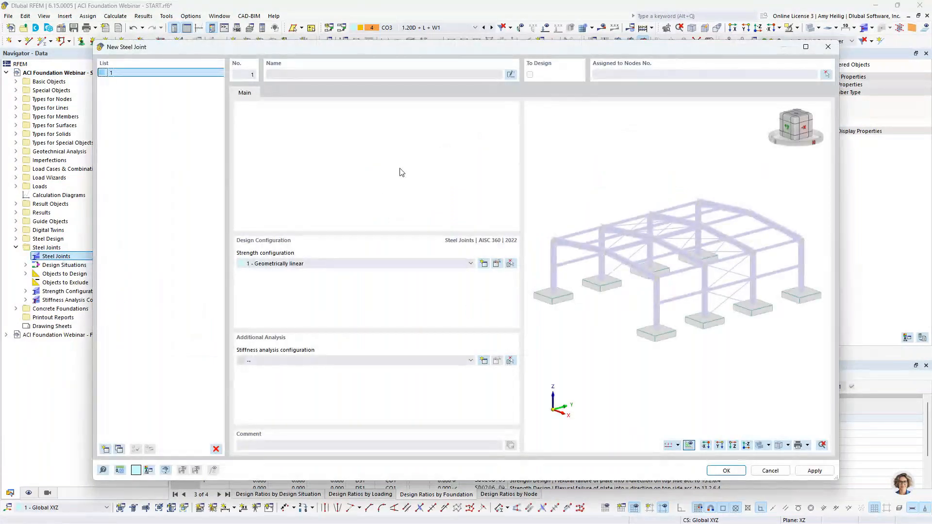
left_click(826, 74)
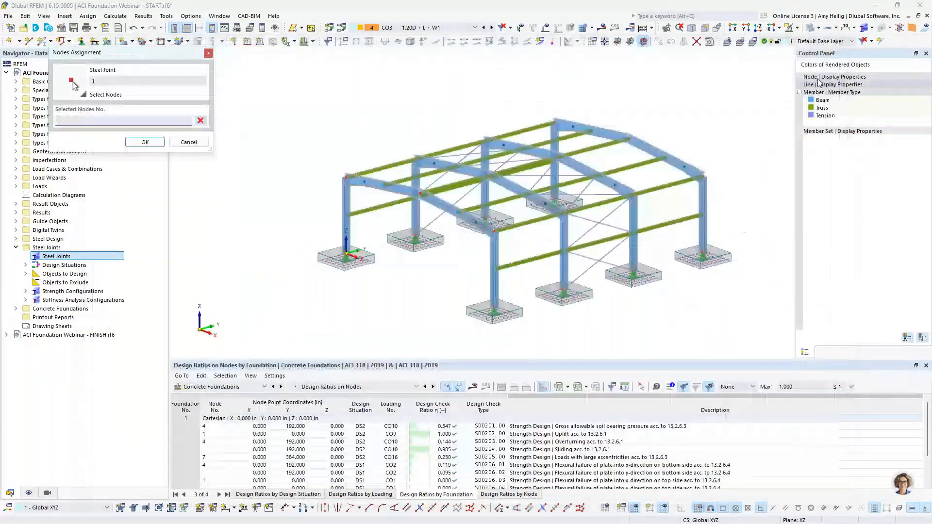
middle_click_drag(691, 296, 357, 245, "ctrl")
left_click_drag(354, 243, 704, 303)
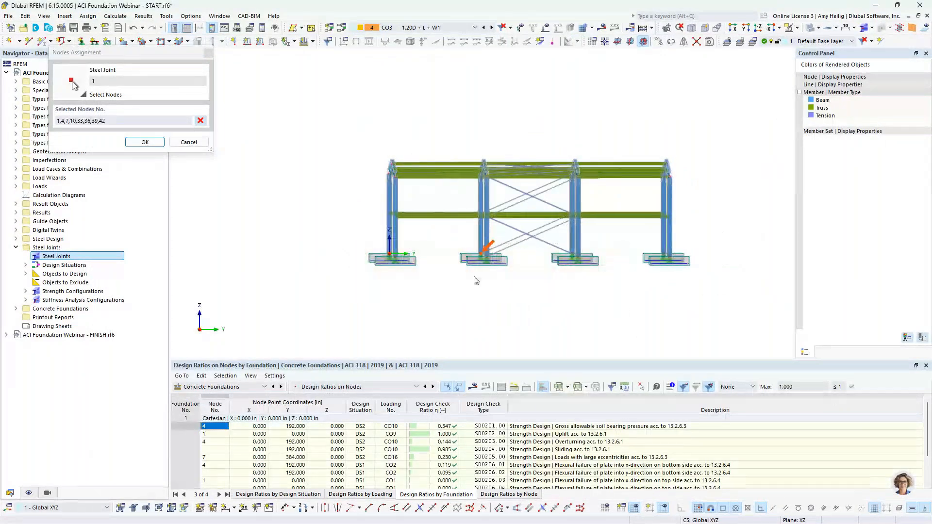
middle_click_drag(440, 263, 519, 291, "ctrl")
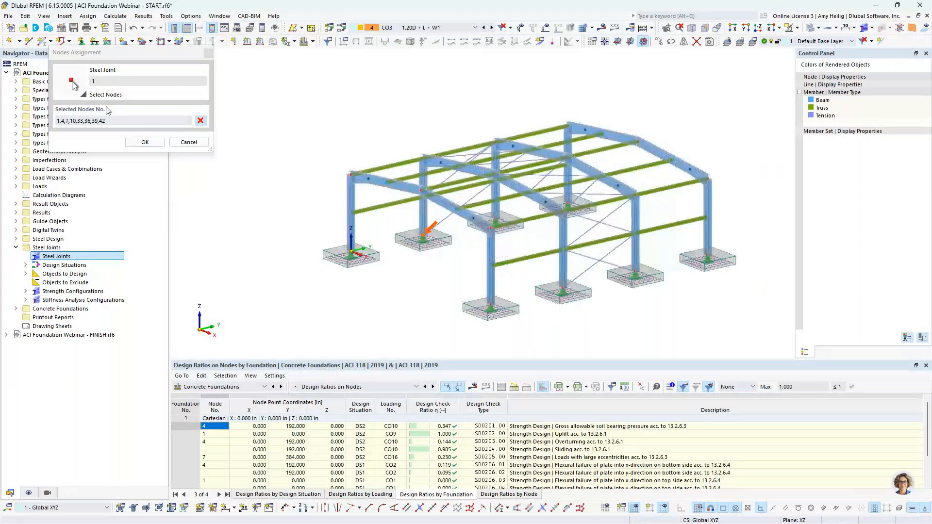
left_click(153, 146)
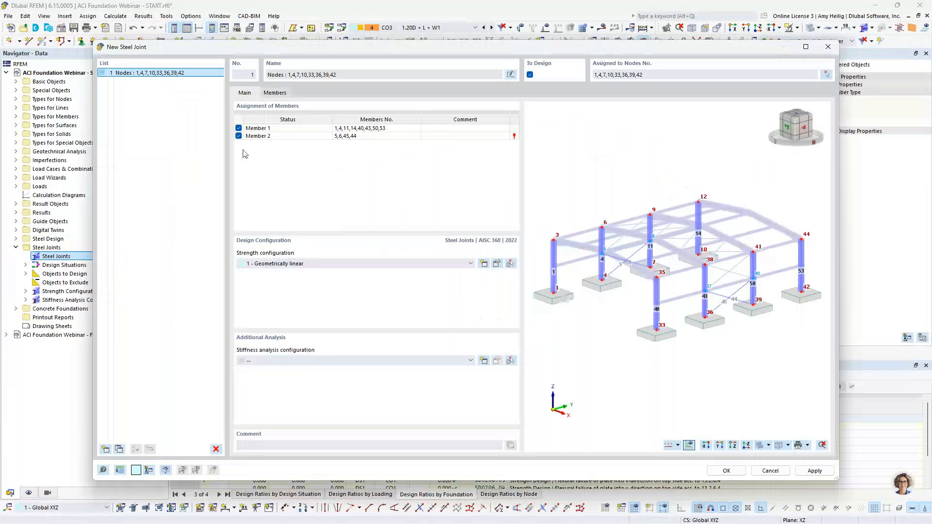
left_click(239, 135)
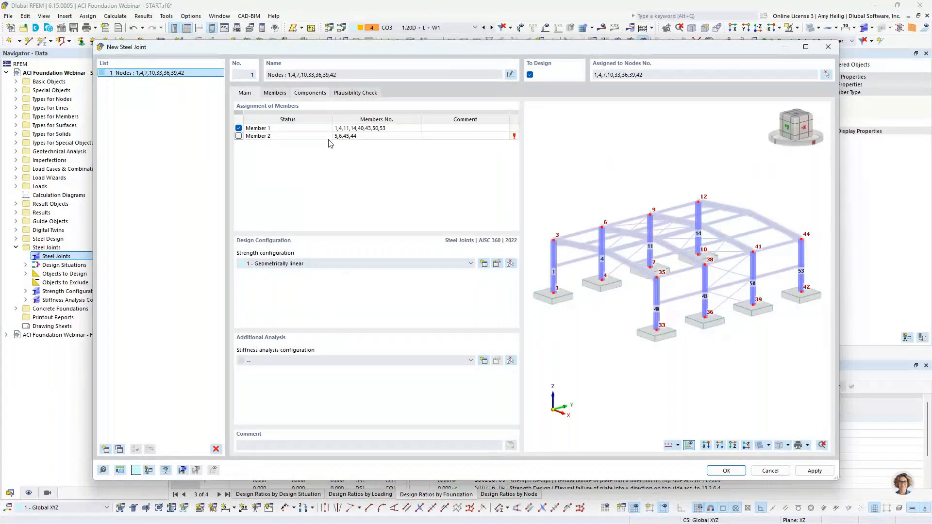
Open the component selection for the new steel joint and choose the Base Plate connection element
key("ctrl+Tab")
key("ctrl+Tab")
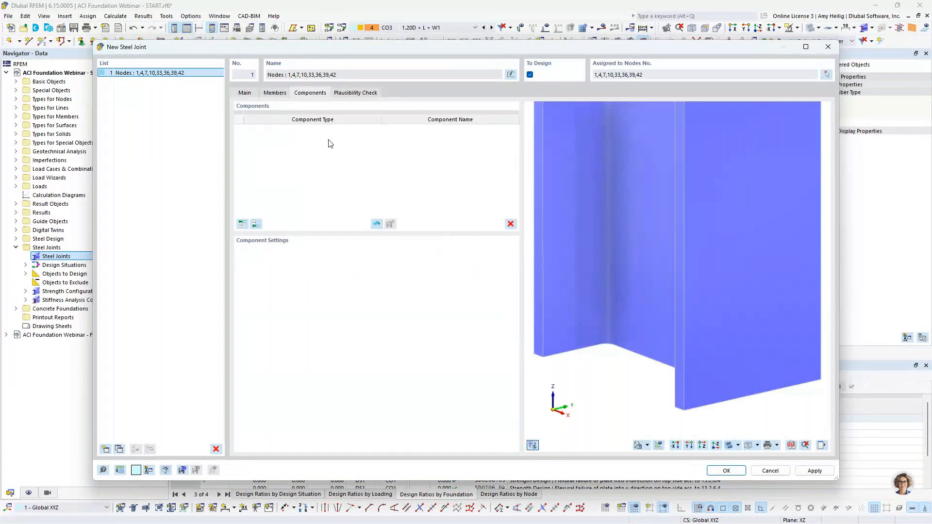
left_click(257, 224)
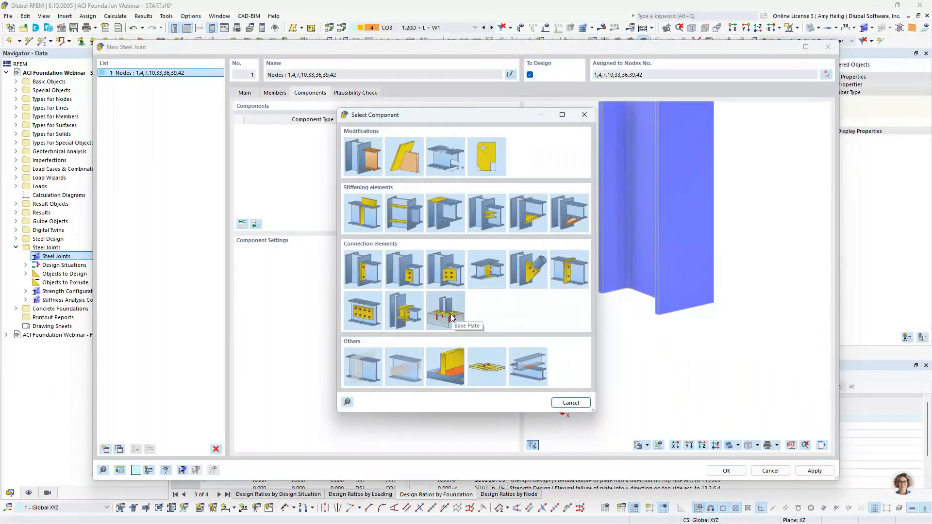
left_click(452, 317)
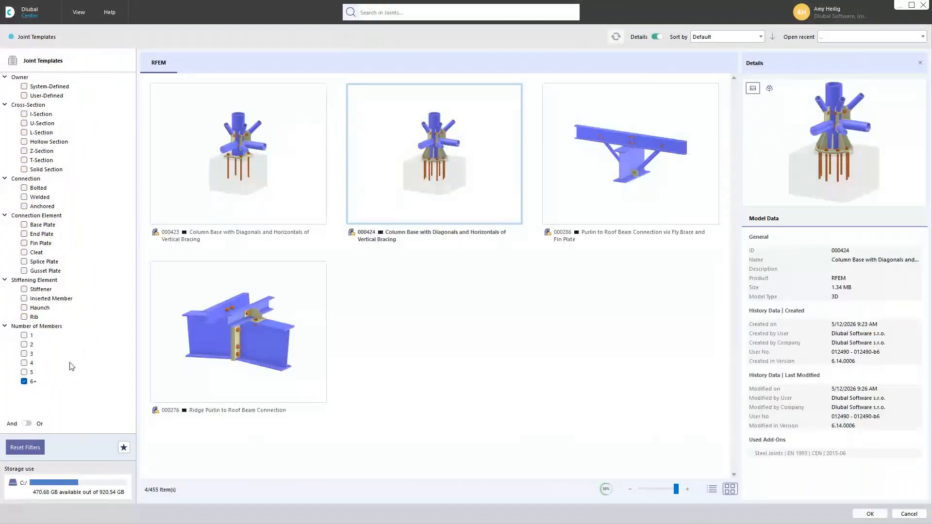
Browse the joint templates filtered to one member with a base plate, and close the library without loading a template
left_click(25, 381)
left_click(24, 336)
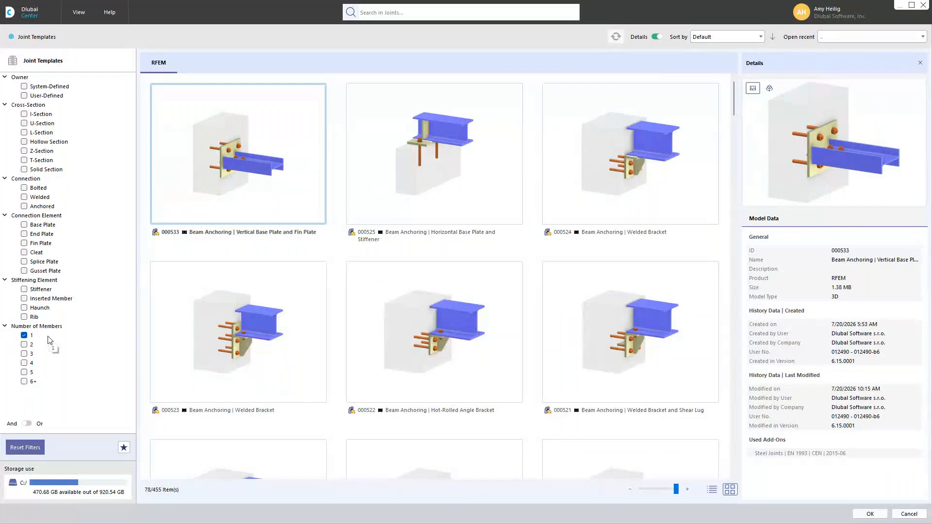
left_click(24, 224)
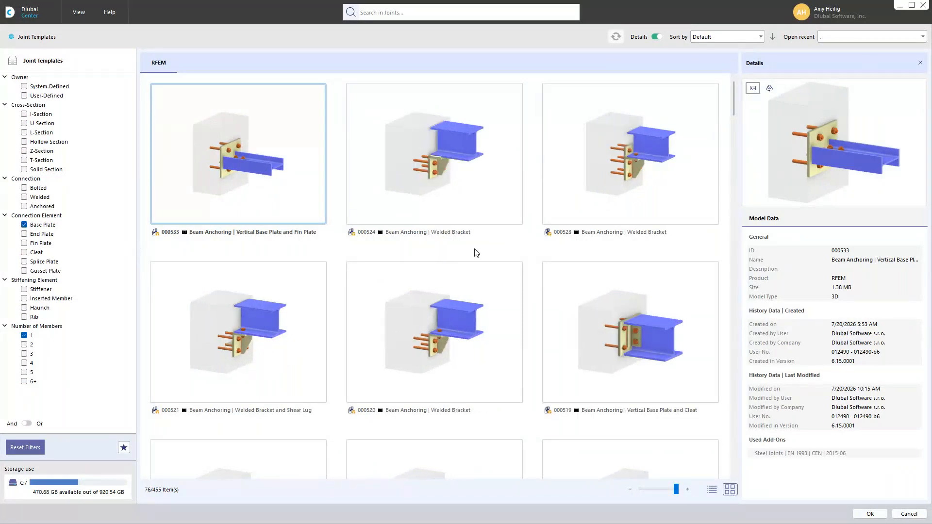
scroll(476, 252, "down", 10)
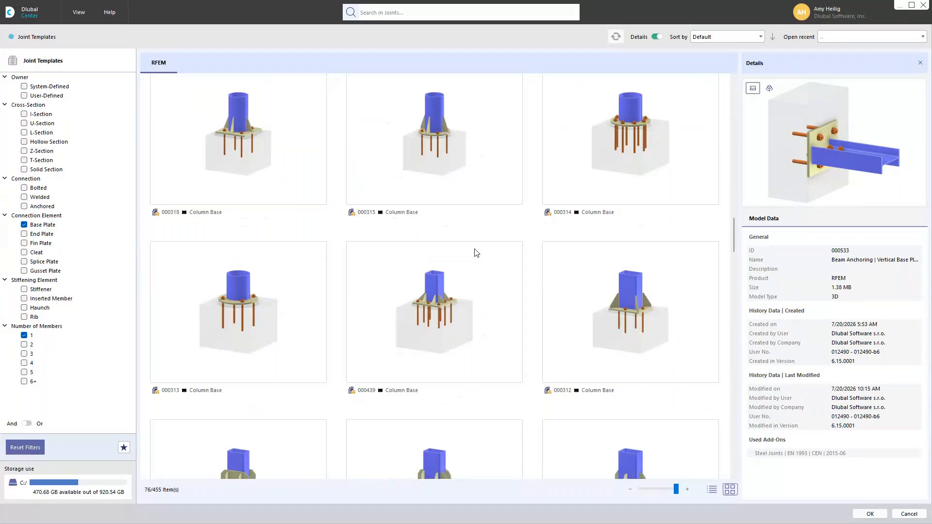
scroll(381, 357, "down", 5)
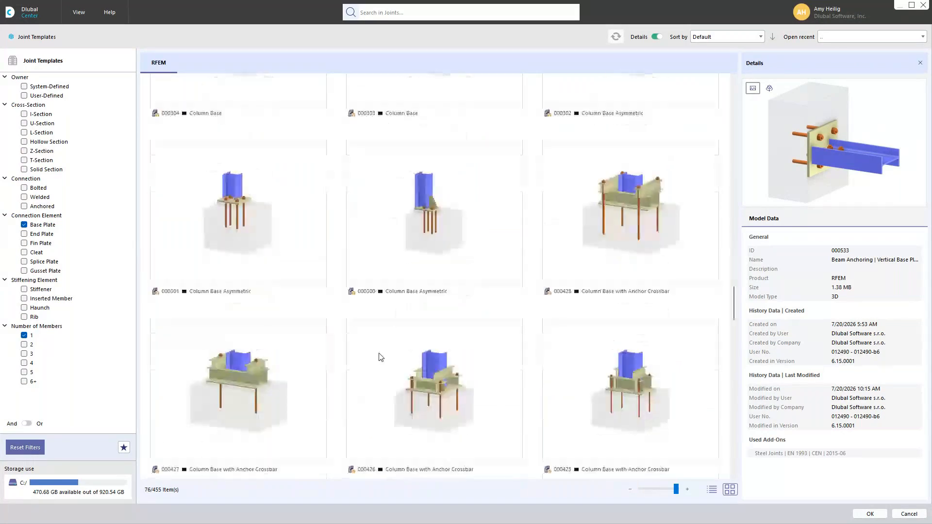
scroll(381, 357, "down", 5)
scroll(381, 357, "down", 5)
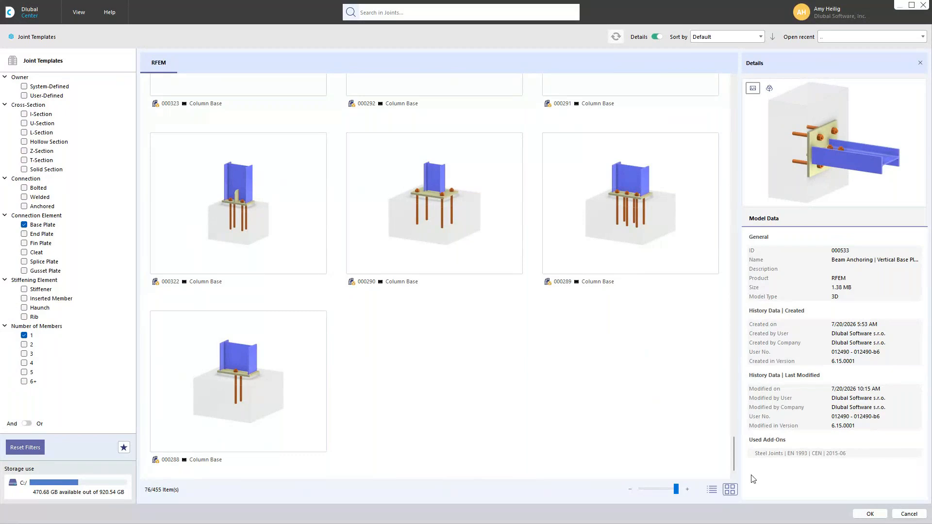
left_click(886, 512)
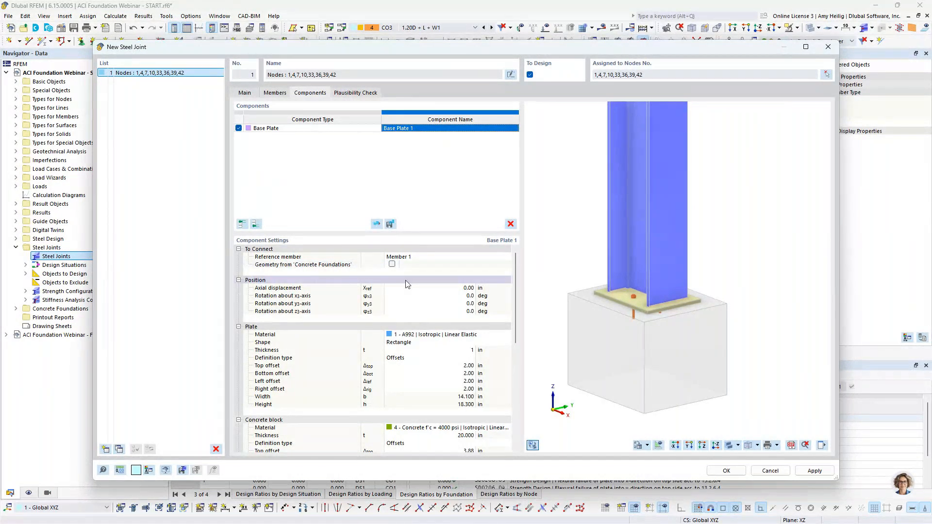
Take the base plate geometry from the pad foundation in Concrete Foundations and set the plate material to 3 - A36
left_click(391, 265)
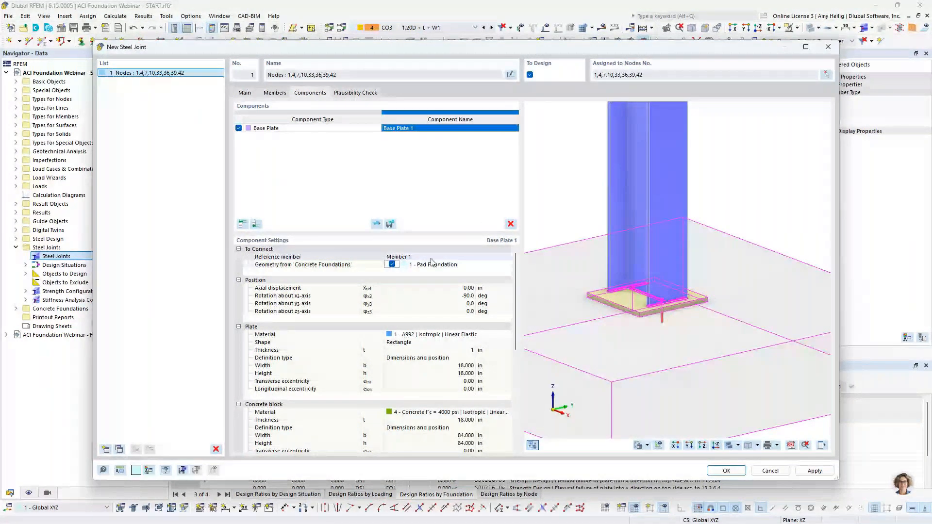
scroll(621, 254, "down", 3)
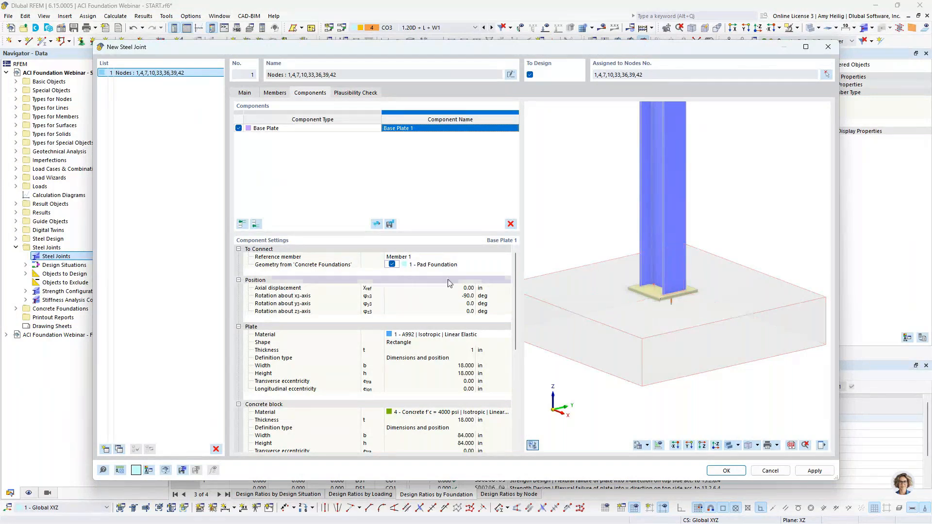
left_click(427, 336)
left_click(427, 336)
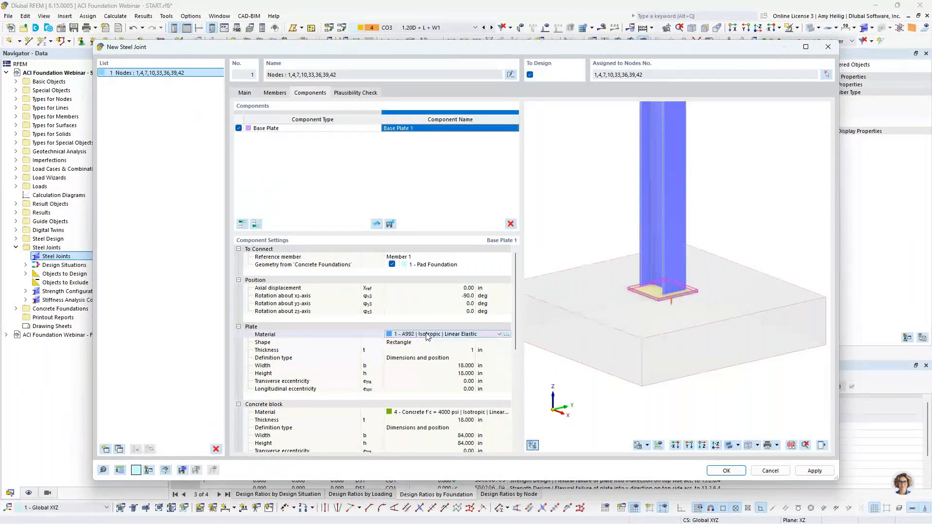
left_click(427, 336)
left_click(420, 348)
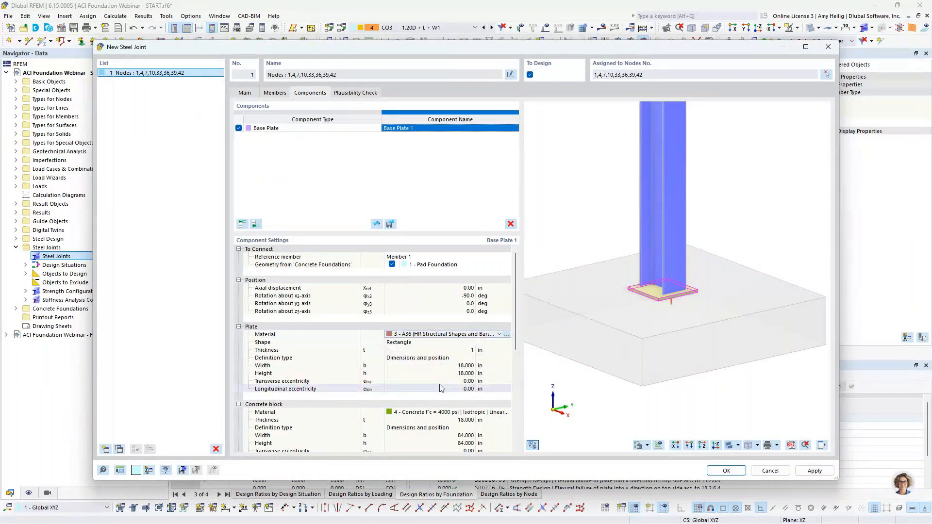
Review the base plate and concrete block settings, check the shear transfer options, and keep the transfer by Anchors
scroll(444, 359, "down", 1)
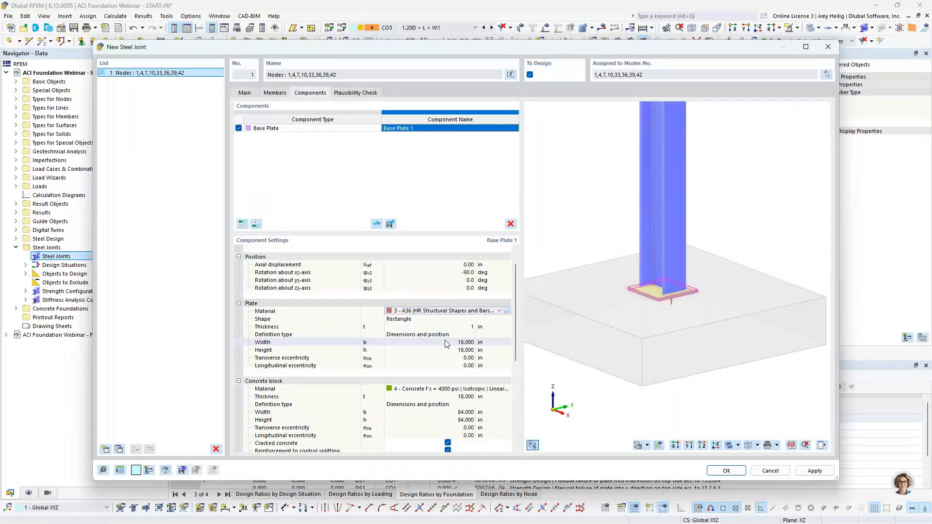
scroll(446, 344, "down", 2)
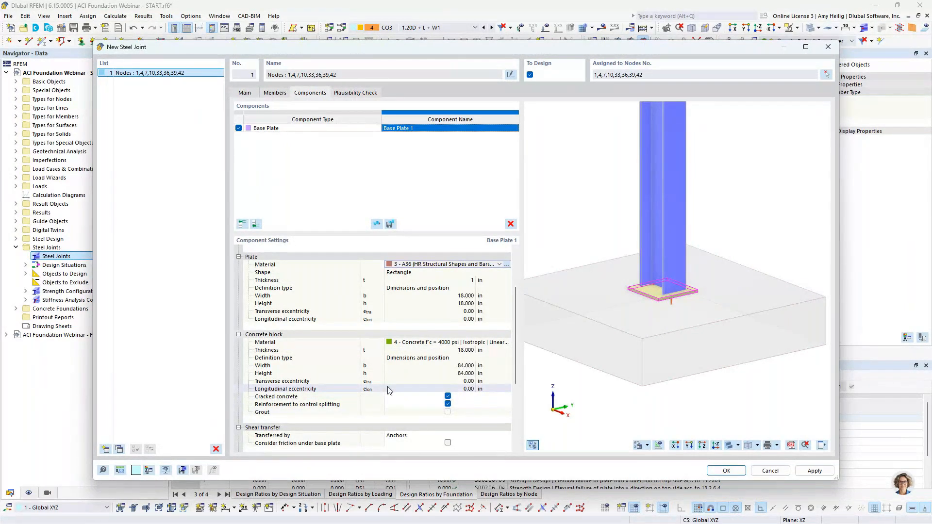
scroll(388, 390, "down", 2)
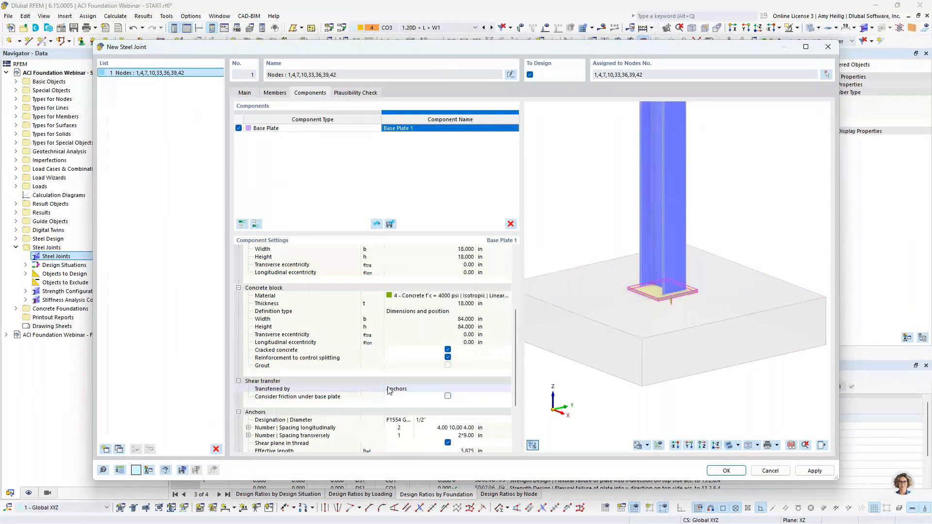
scroll(388, 387, "down", 1)
left_click(413, 366)
left_click(415, 368)
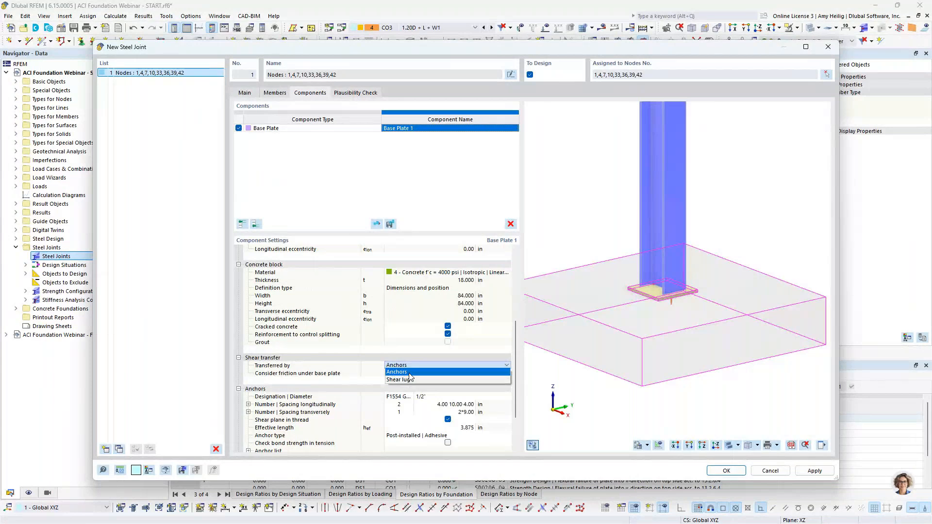
left_click(410, 373)
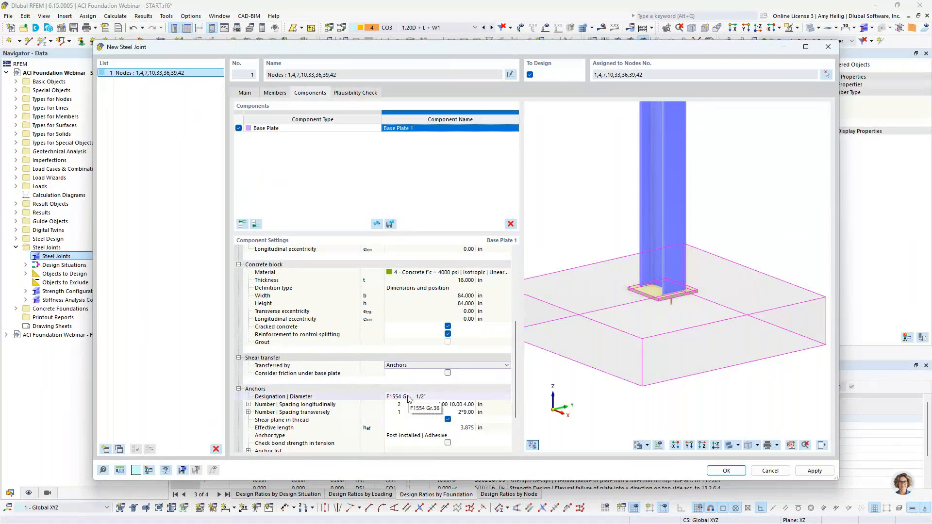
Set the anchor diameter to 3/4" with 4 anchors longitudinally and 2 transversely
left_click(426, 399)
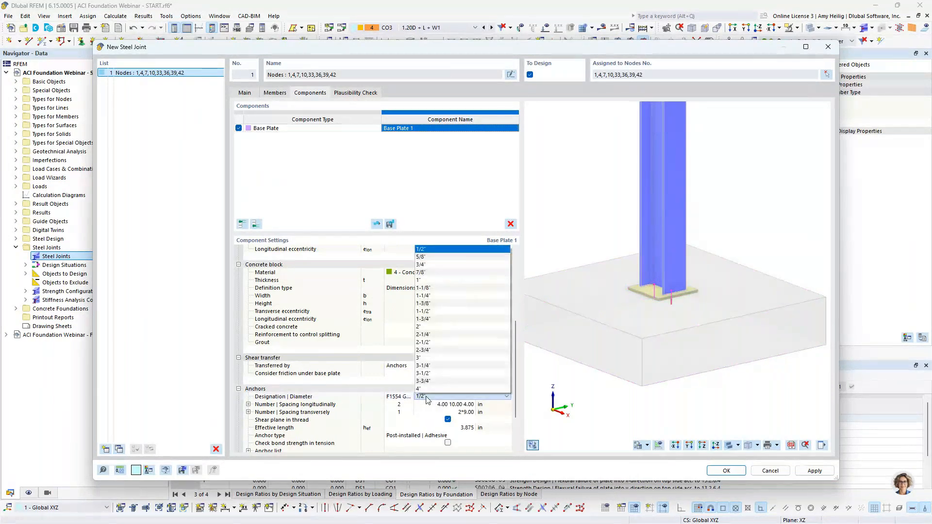
left_click(423, 265)
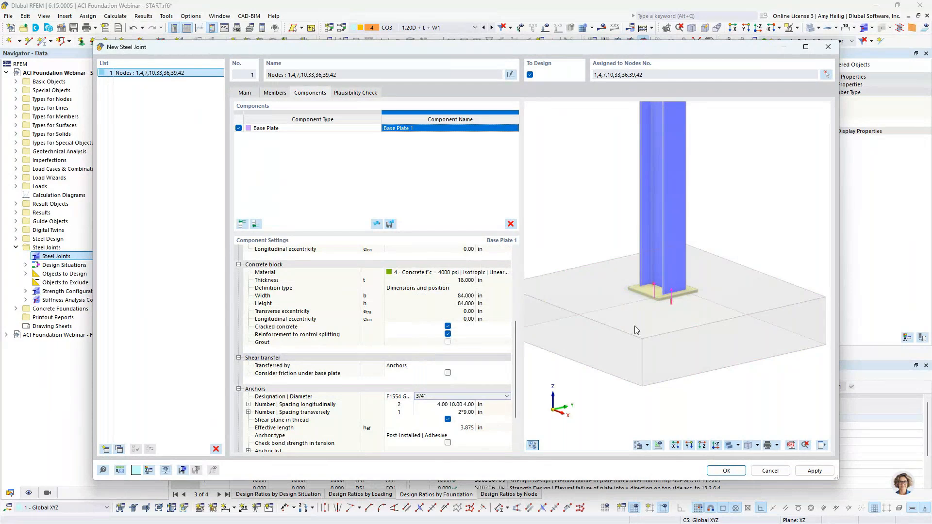
scroll(651, 304, "up", 5)
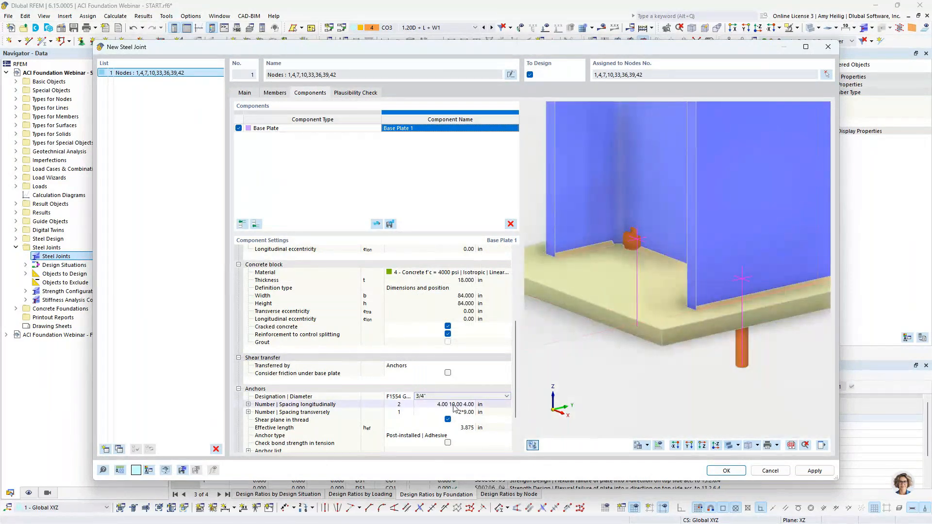
left_click(399, 404)
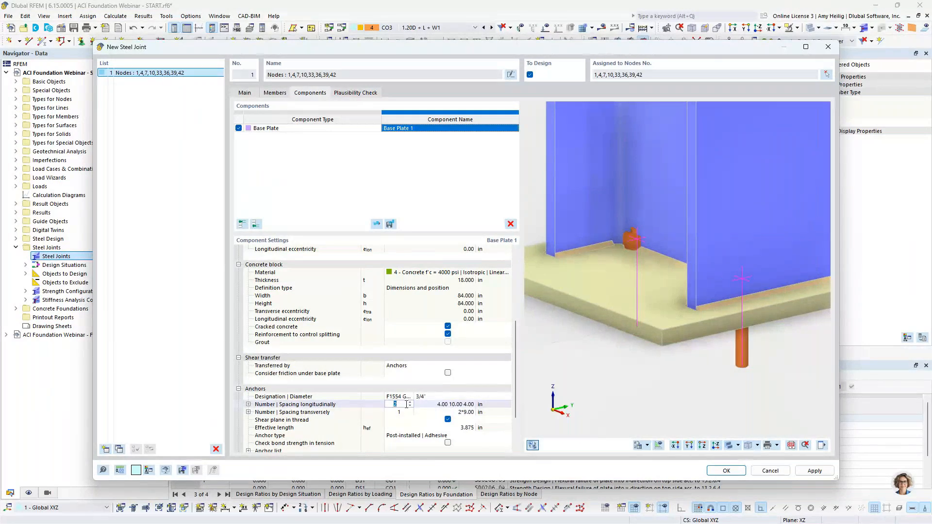
type("4")
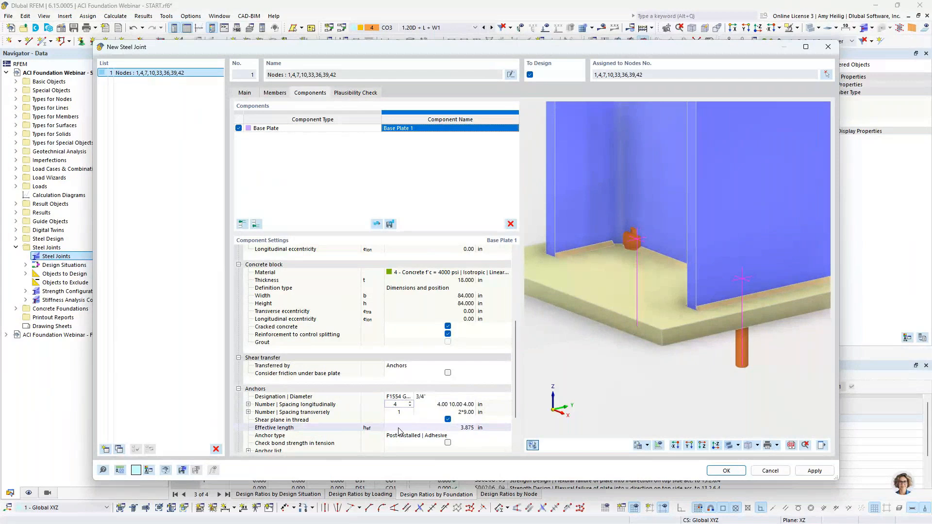
left_click(405, 412)
type("2")
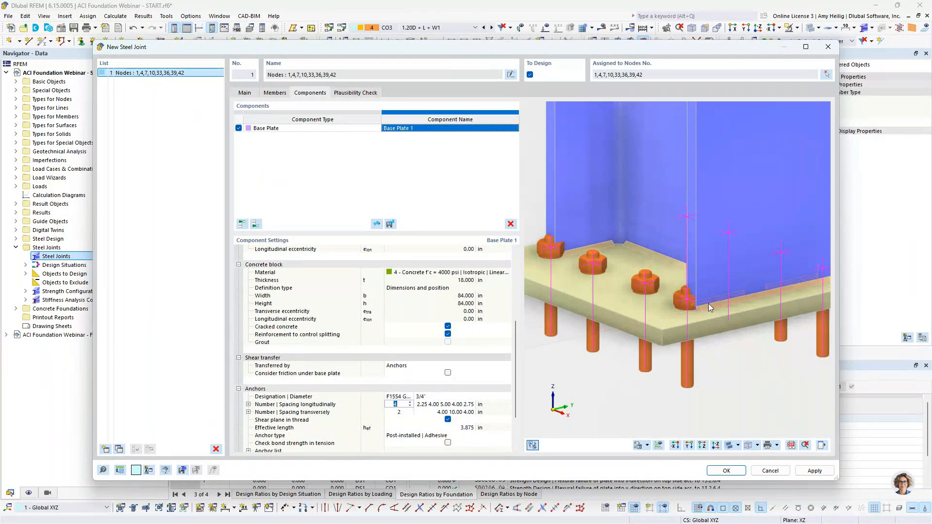
Set the anchor spacing to 3 3*4 3 in longitudinally and 2 14 2 in transversely
left_click(426, 408)
middle_click_drag(573, 290, 684, 334)
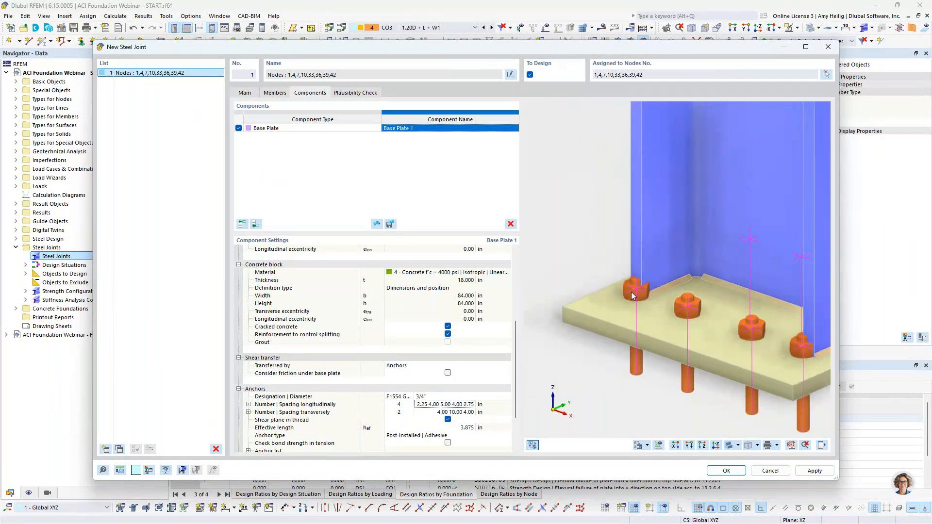
left_click(429, 404)
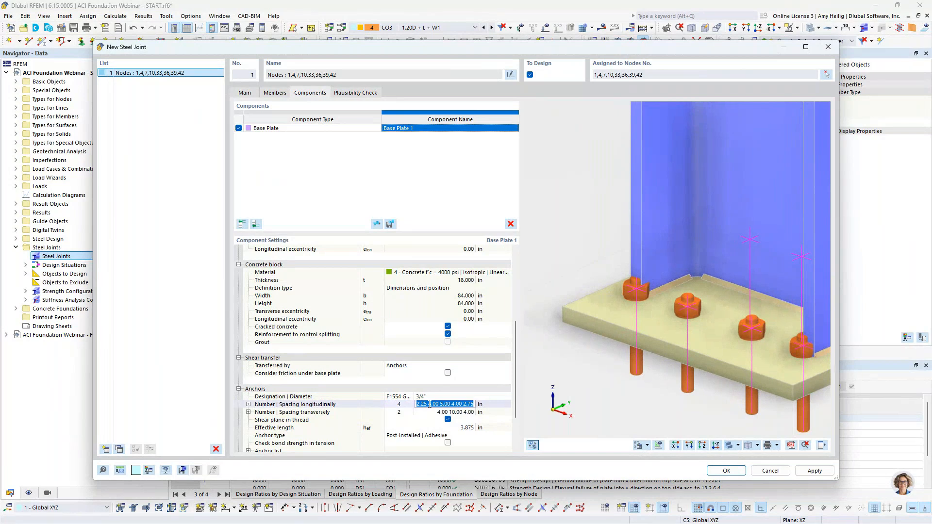
type("3")
type(" 3\"")
type("4")
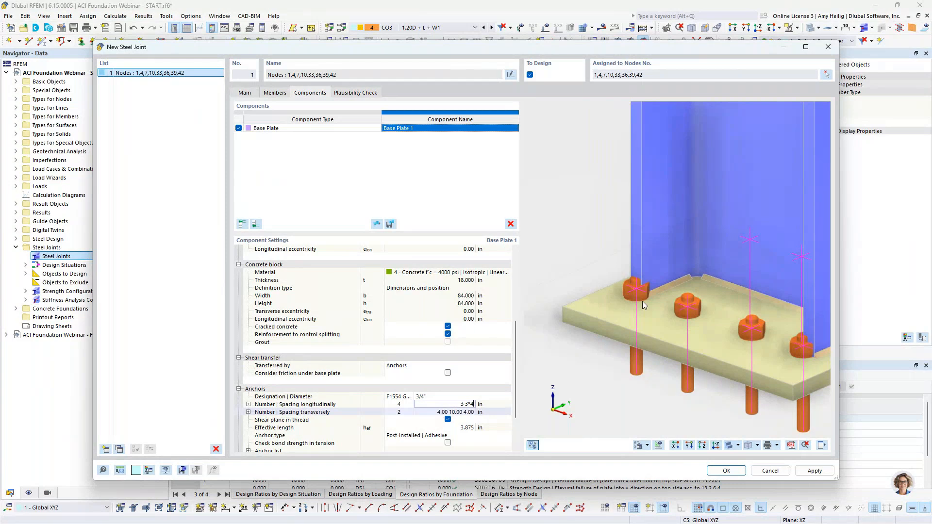
key("Return")
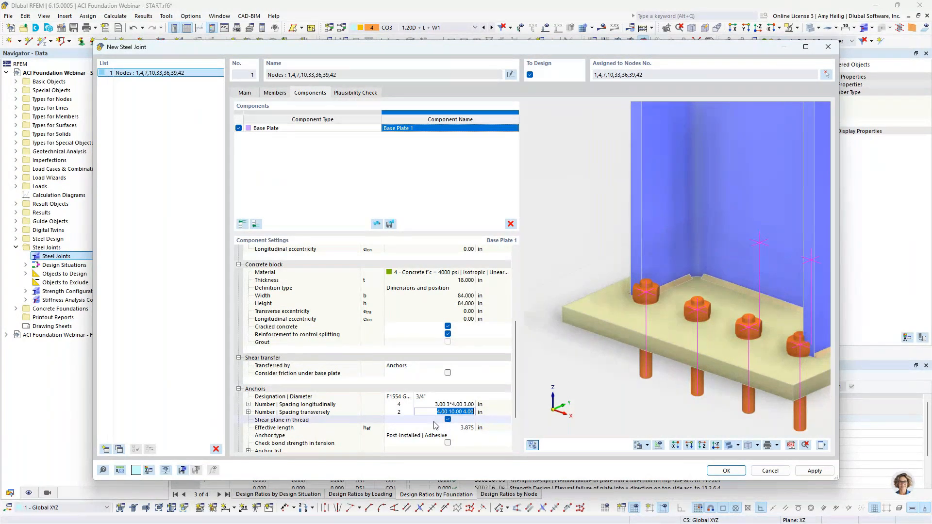
type("2")
type("14")
Set the effective length of the anchors to 12 in and view them below the base plate
left_click(462, 429)
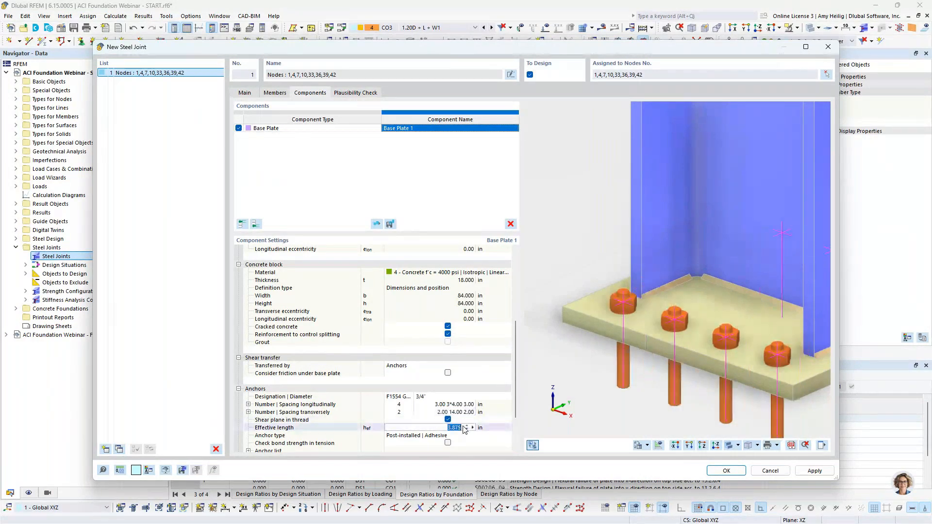
scroll(734, 345, "down", 2)
mouse_move(791, 345)
middle_mouse_down("ctrl")
mouse_move(722, 355)
mouse_move(609, 328)
mouse_move(790, 357)
middle_mouse_up("ctrl")
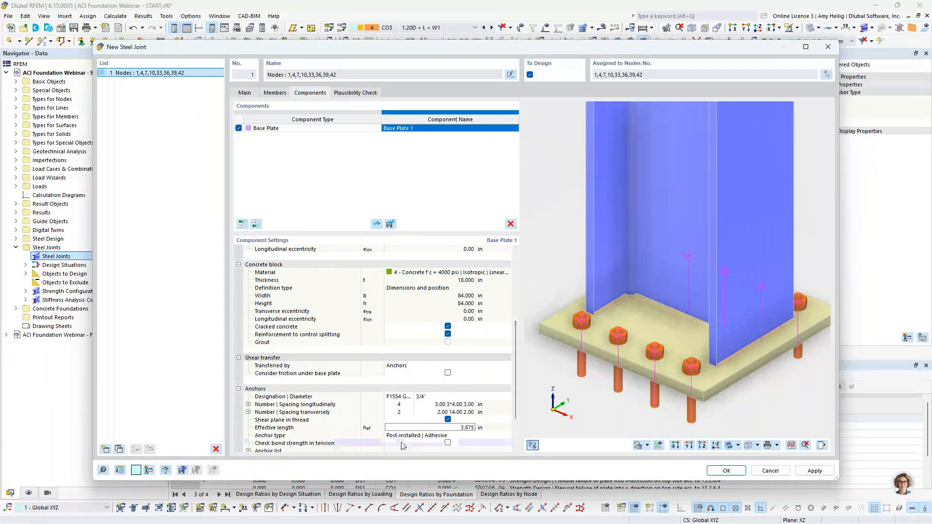
type("12")
left_click(560, 254)
scroll(594, 289, "down", 2)
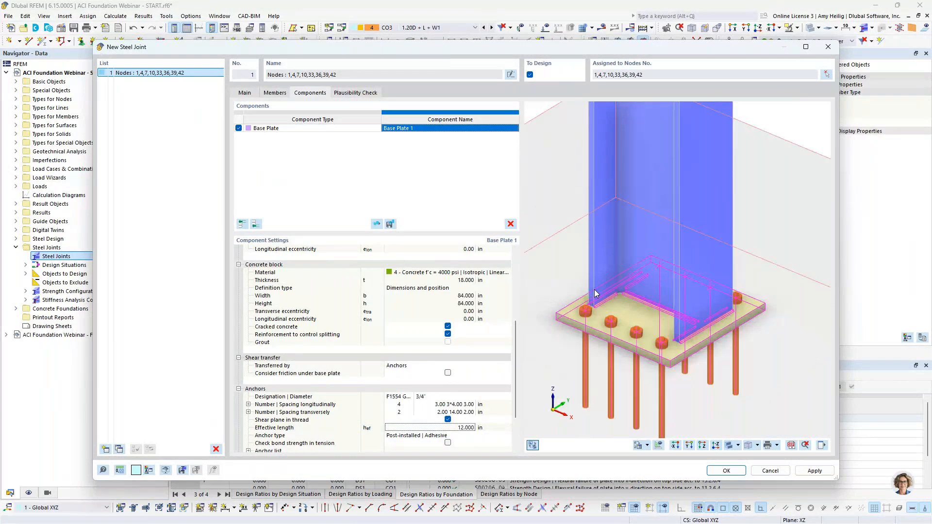
scroll(595, 290, "down", 3)
Change the anchor type to Cast-in | Hex head
scroll(431, 423, "down", 1)
left_click(431, 417)
left_click(433, 416)
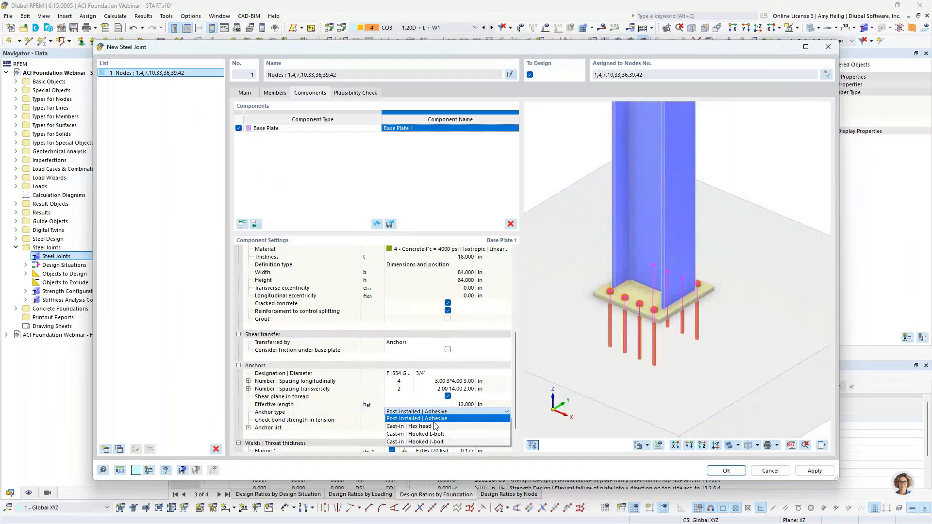
left_click(434, 427)
left_click(434, 428)
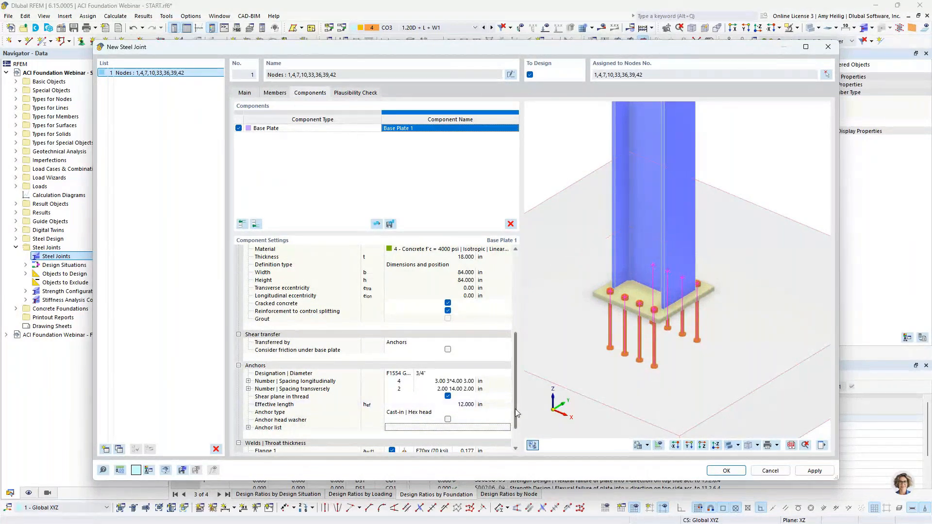
Set the weld throat thickness to 0.27 in for Flange 1, the web and Flange 2
scroll(517, 413, "down", 2)
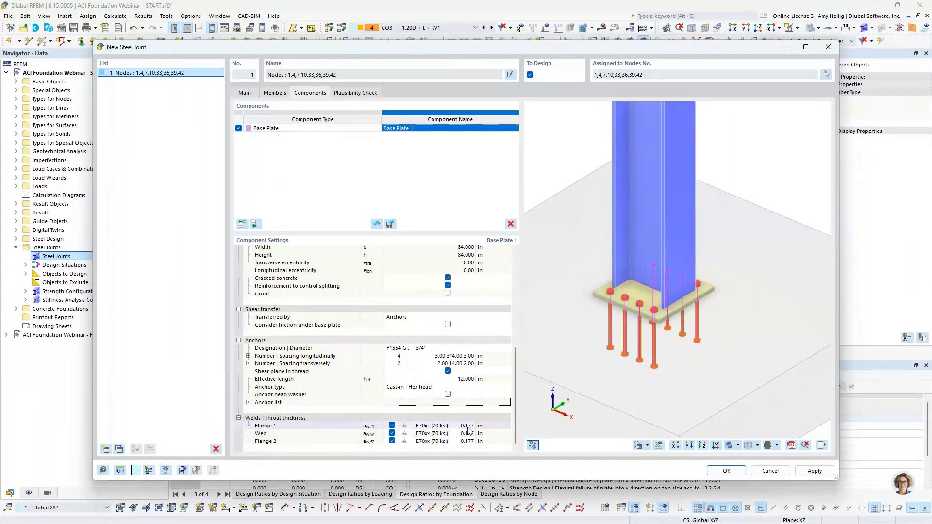
left_click(468, 427)
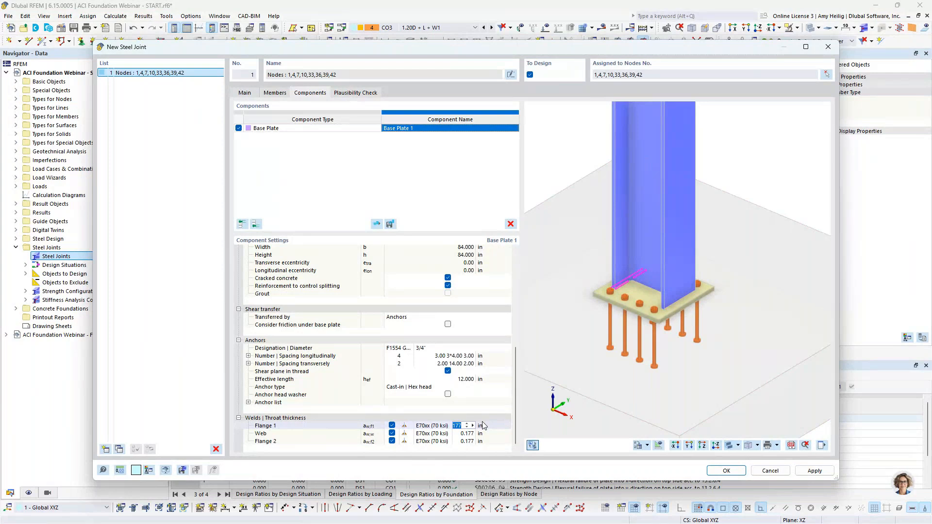
type("0.27")
key("Tab")
type("0.27")
key("Tab")
type("0.27")
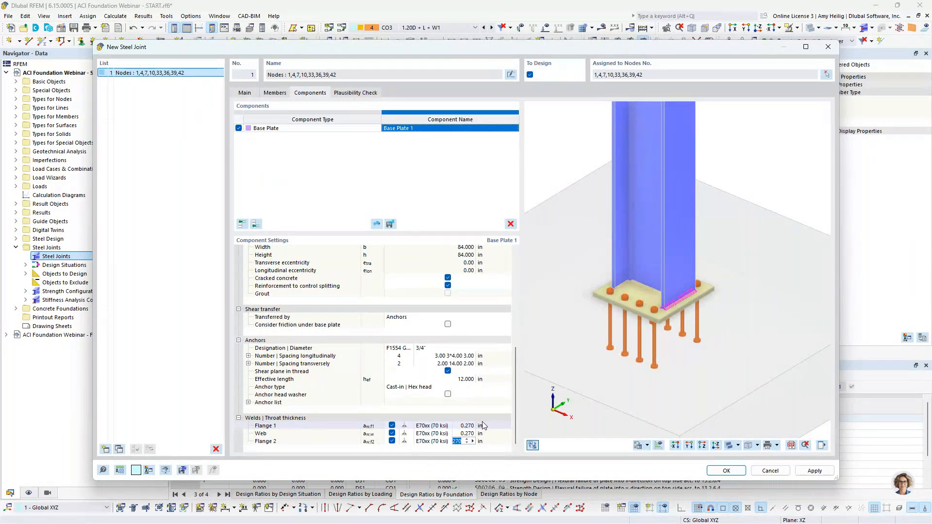
left_click(466, 426)
Check the steel joint for plausibility errors and return to its main settings with the design configuration
middle_click_drag(697, 355, 669, 382)
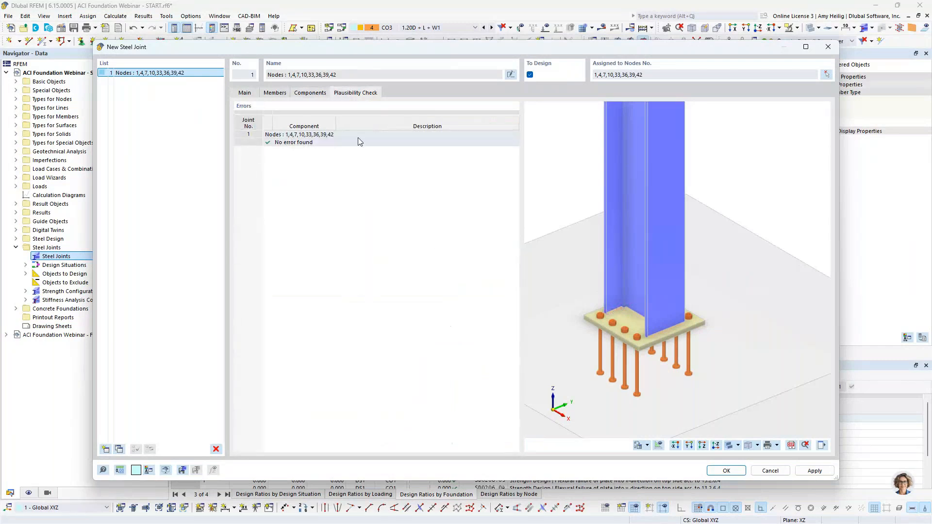
left_click(249, 95)
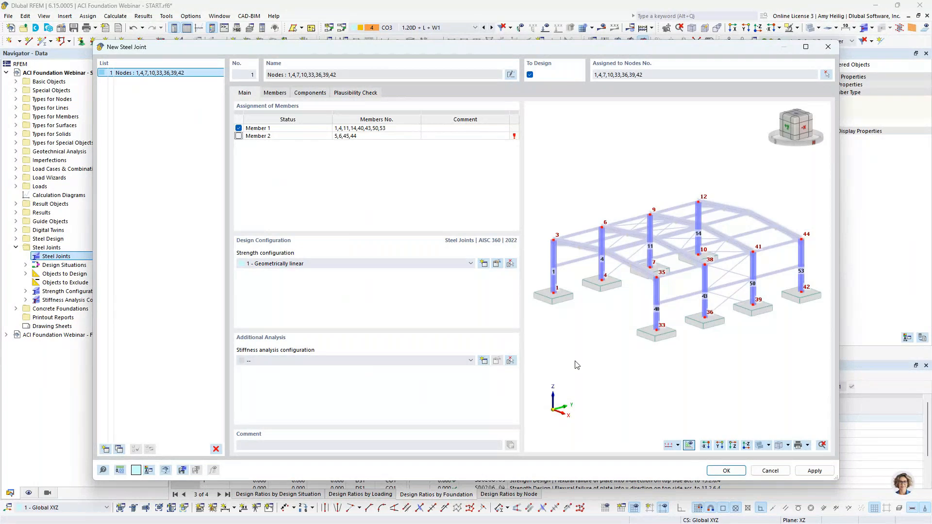
Assign the stiffness analysis configuration "Stiffness diagram | Joint-structure interaction" to the steel joint
scroll(602, 303, "up", 5)
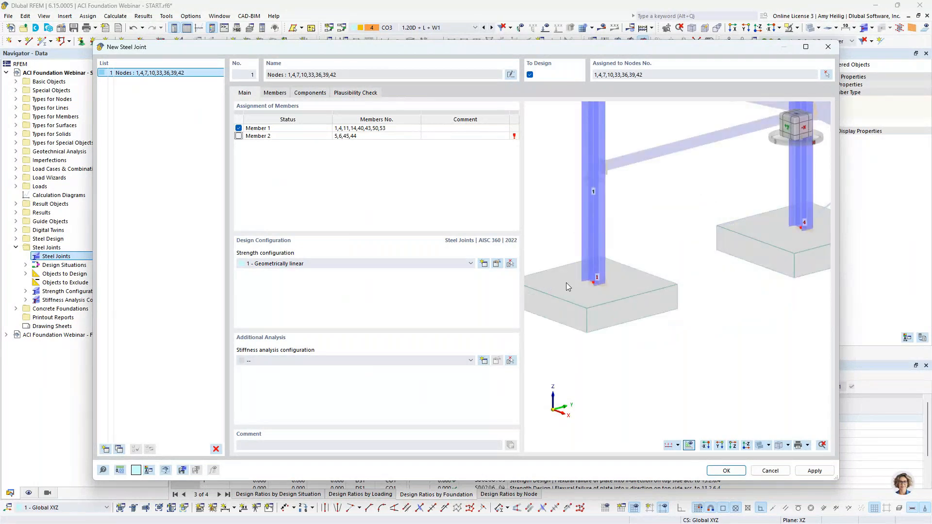
left_click(291, 361)
left_click(291, 393)
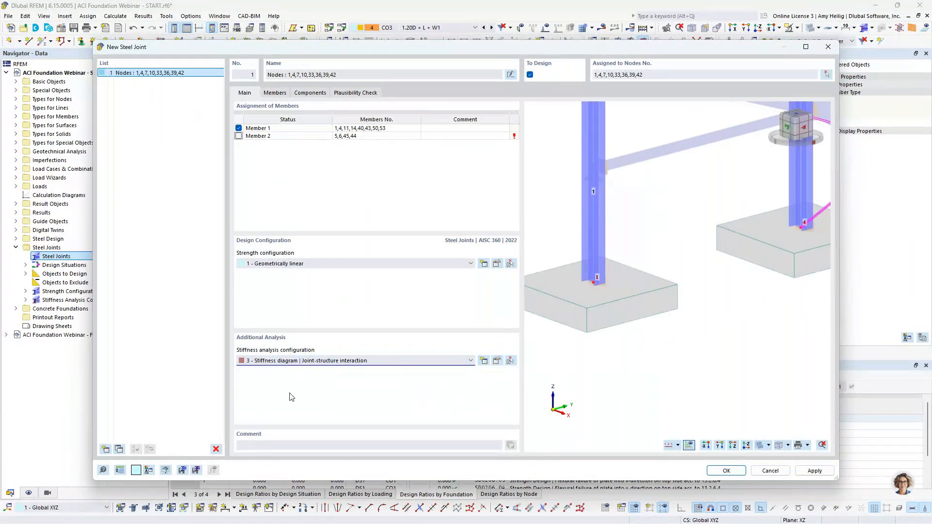
Activate the stiffness analysis of Member 1 for N, My and Mz
left_click(280, 94)
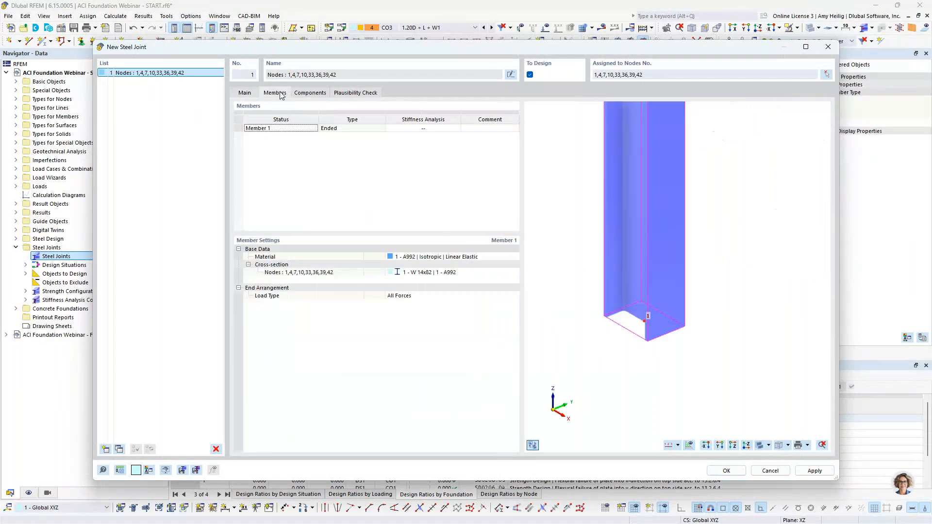
left_click(427, 133)
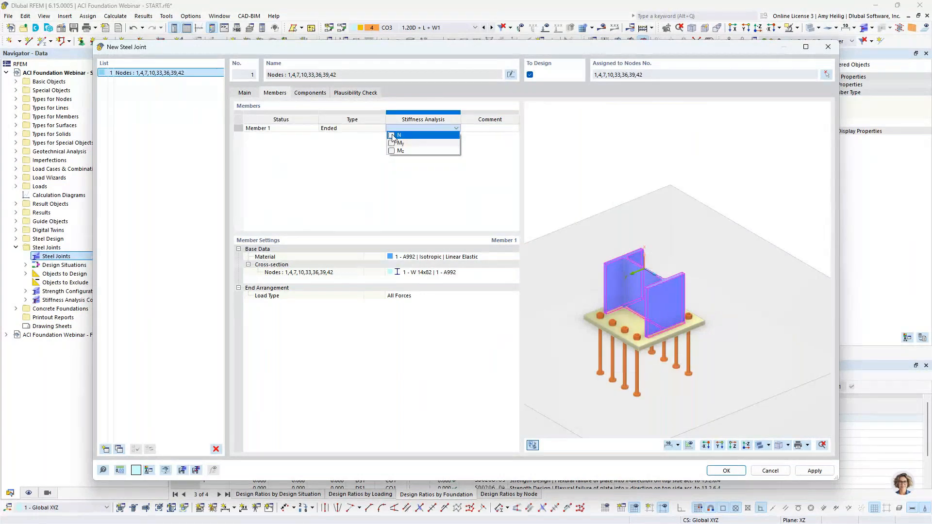
left_click(392, 136)
left_click(392, 143)
left_click(392, 151)
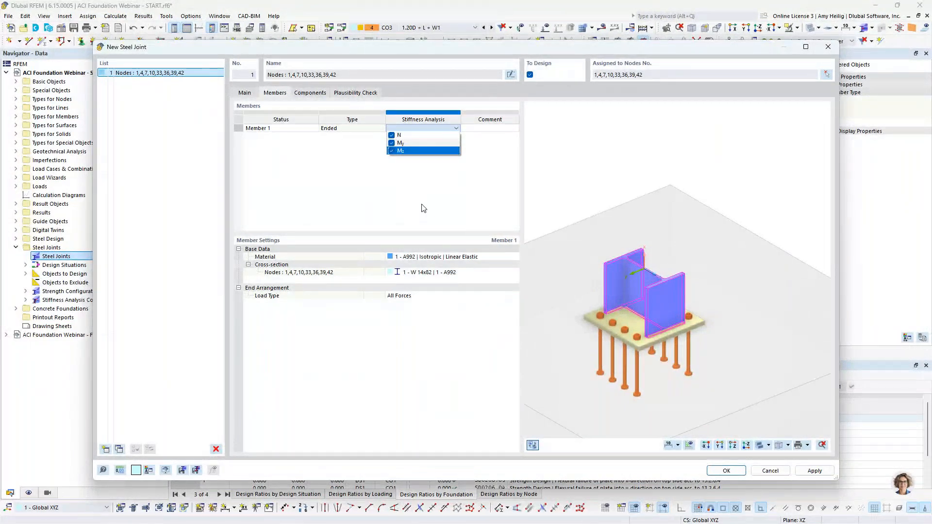
left_click(423, 207)
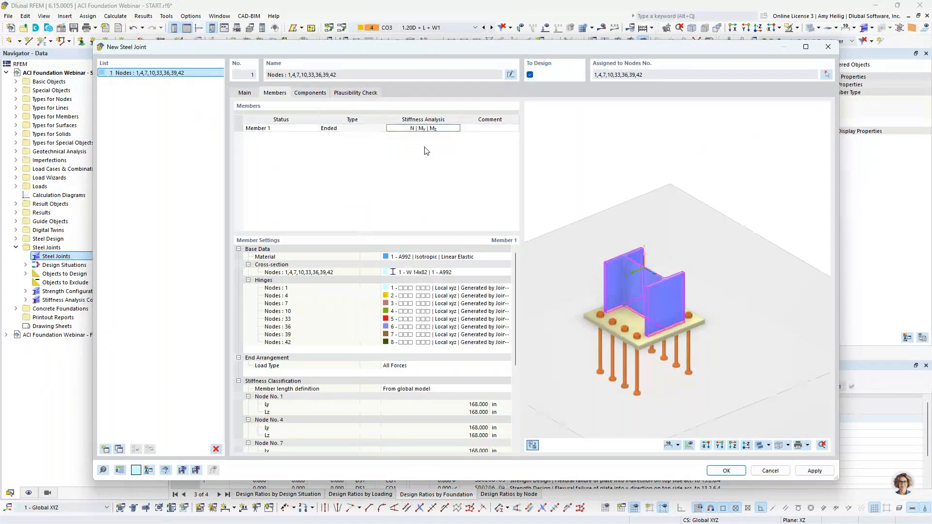
Uncover the hall model to view its column bases, then accept the new steel joint definition
left_click_drag(618, 51, 638, 356)
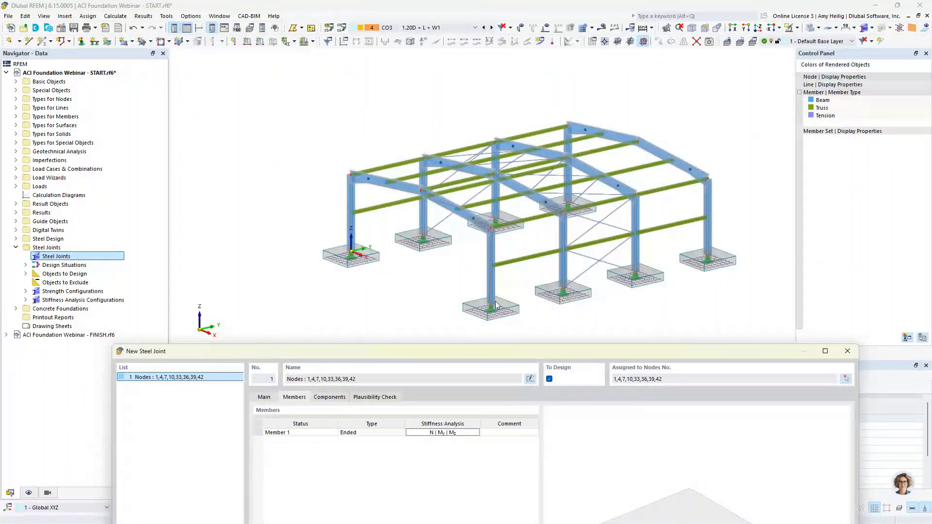
left_click_drag(528, 344, 522, 47)
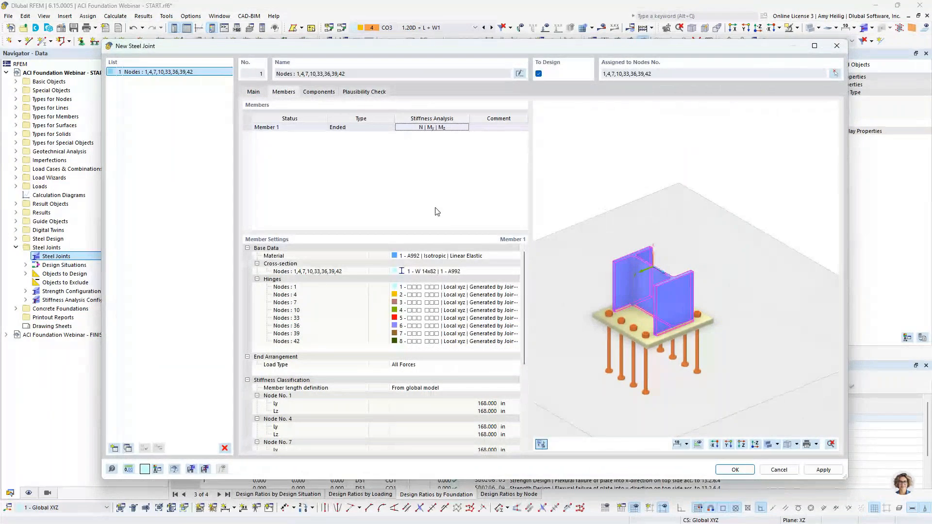
left_click(734, 469)
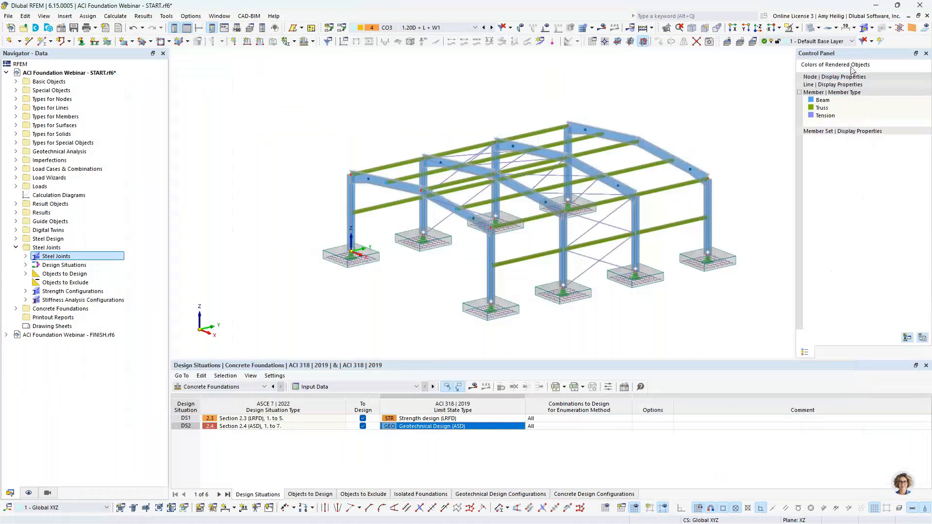
Hide the node type symbols and display the model as Solid Model at a column base
scroll(349, 253, "up", 10)
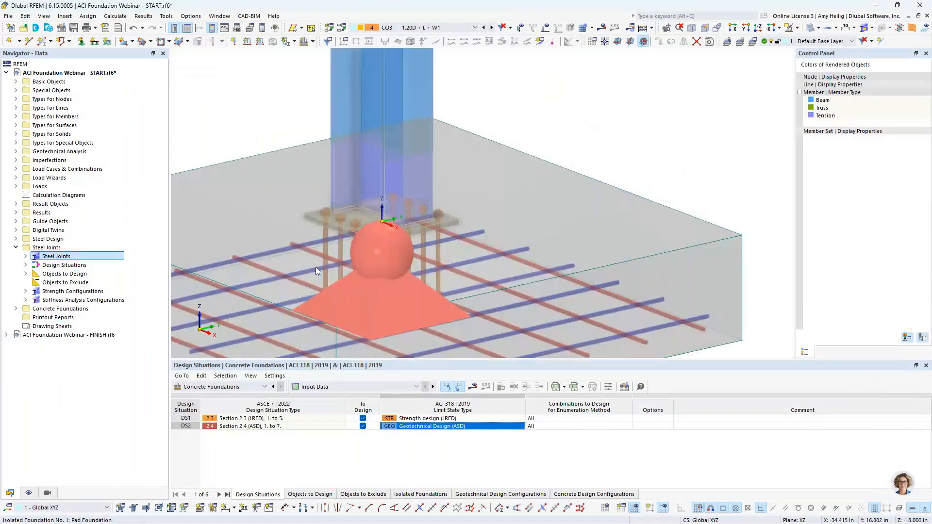
left_click(29, 493)
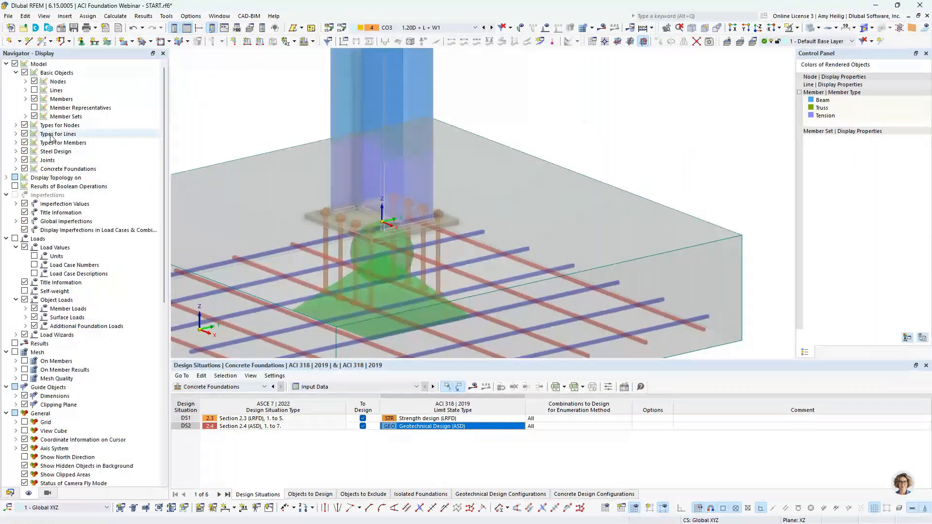
left_click(24, 124)
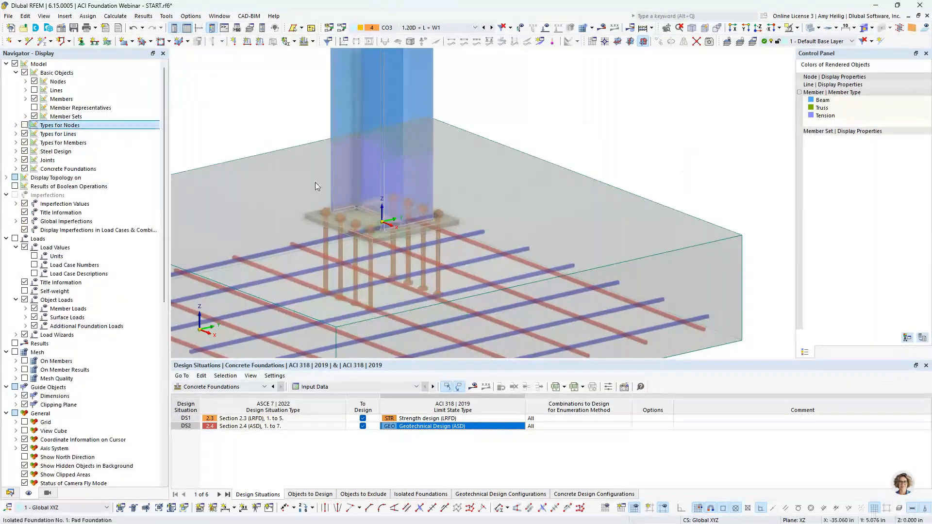
left_click(820, 28)
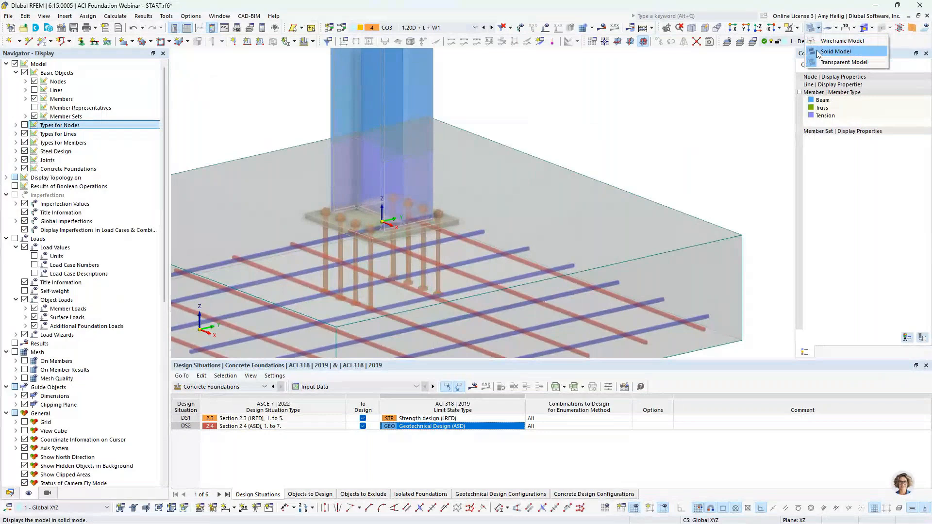
left_click(835, 51)
scroll(569, 215, "down", 3)
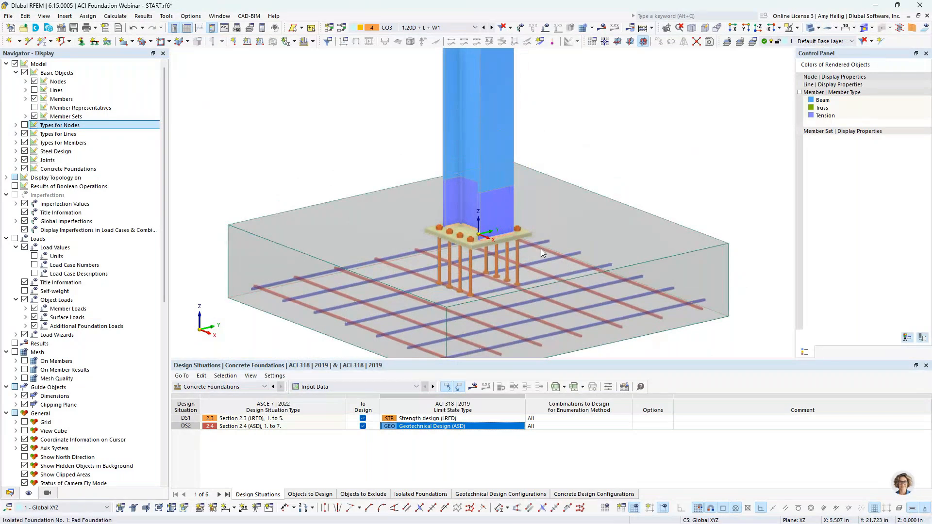
Switch to the calculated model ACI Foundation Webinar - FINISH.rf6 and view the whole hall
left_click(189, 389)
left_click(193, 265)
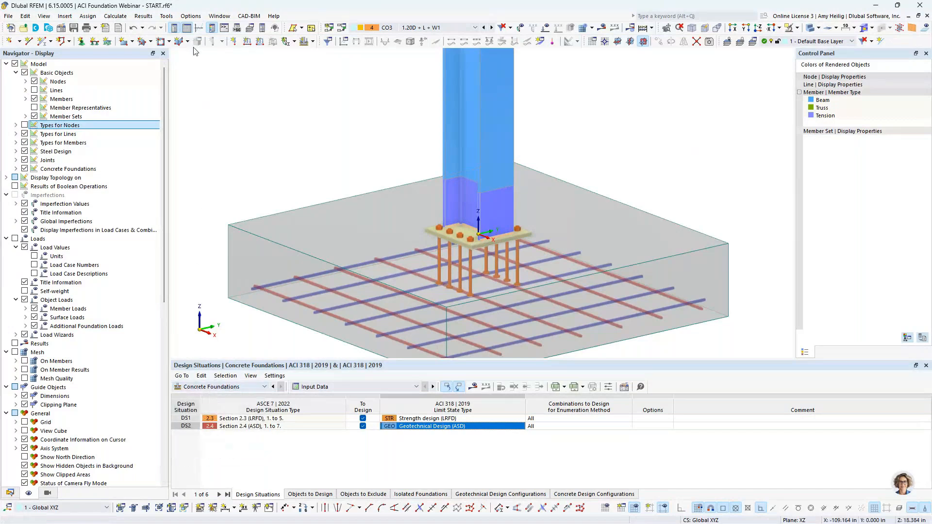
left_click(219, 16)
left_click(269, 137)
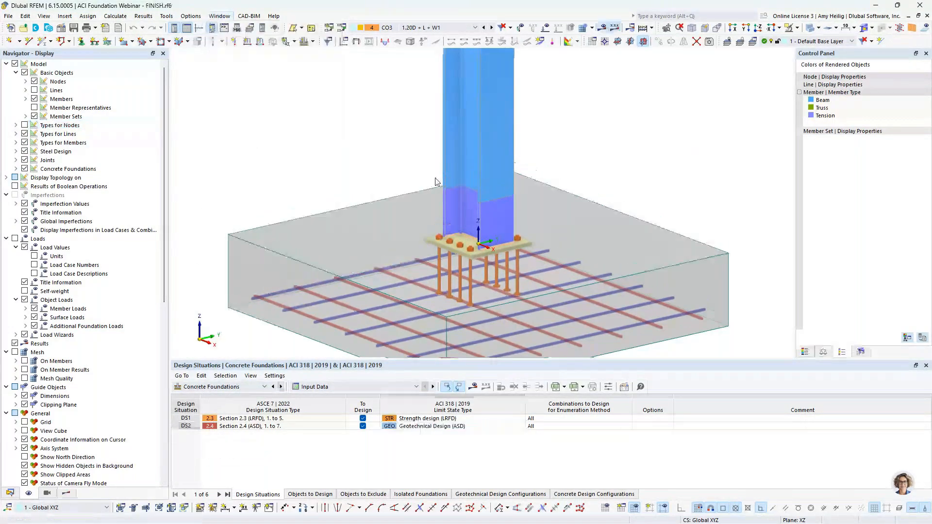
middle_click_drag(416, 291, 438, 285)
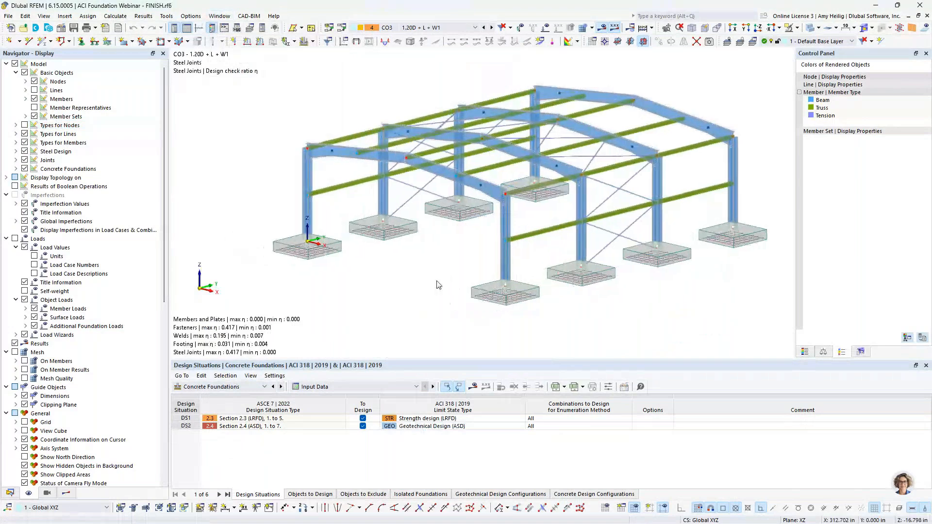
Show the steel joint design ratios by design situation and view the base plate joint at a column foundation
left_click(219, 387)
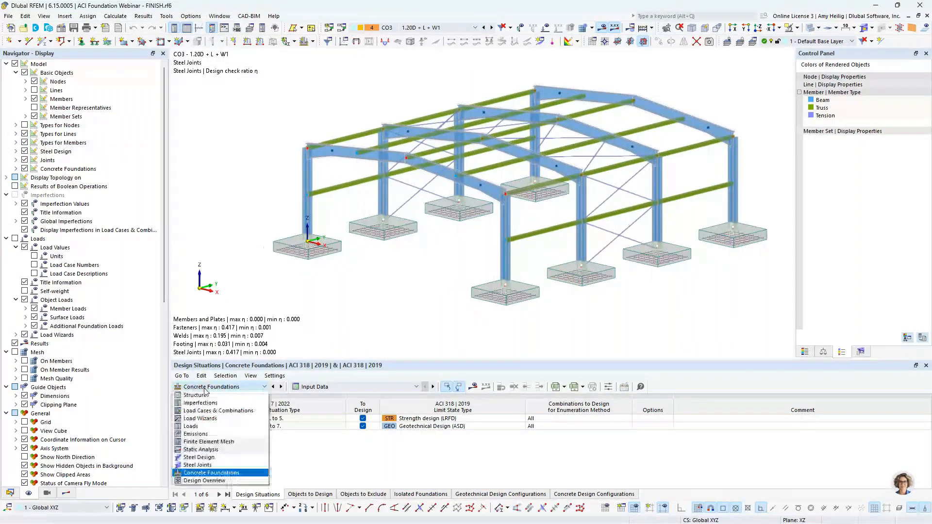
left_click(210, 465)
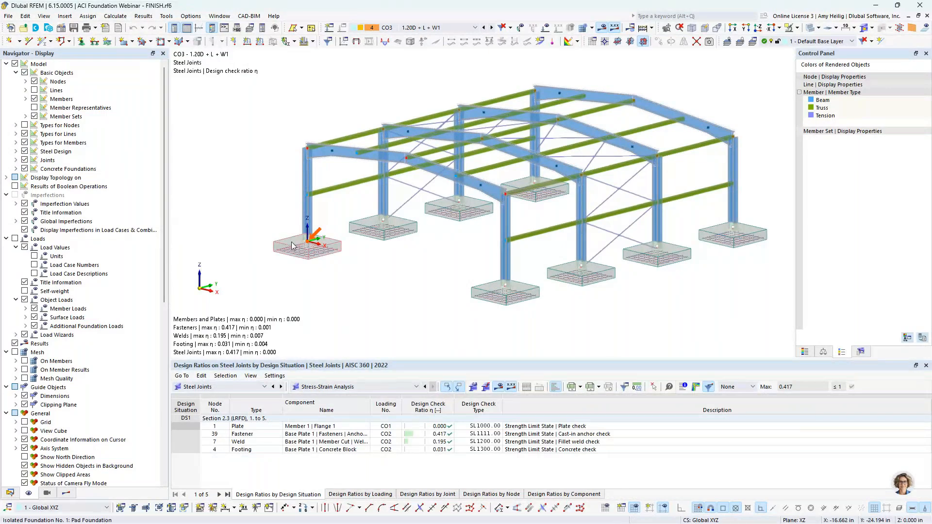
scroll(293, 243, "up", 4)
scroll(299, 242, "up", 2)
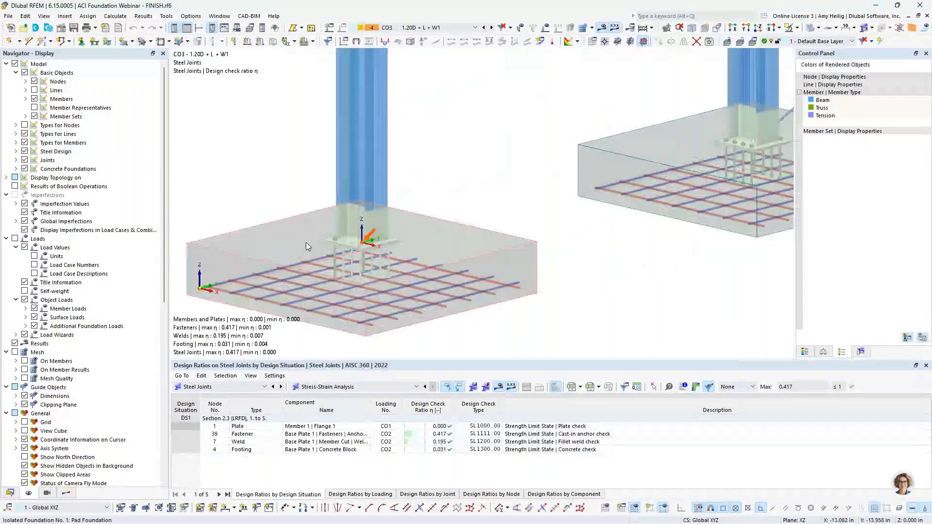
scroll(306, 242, "up", 2)
left_click(547, 451)
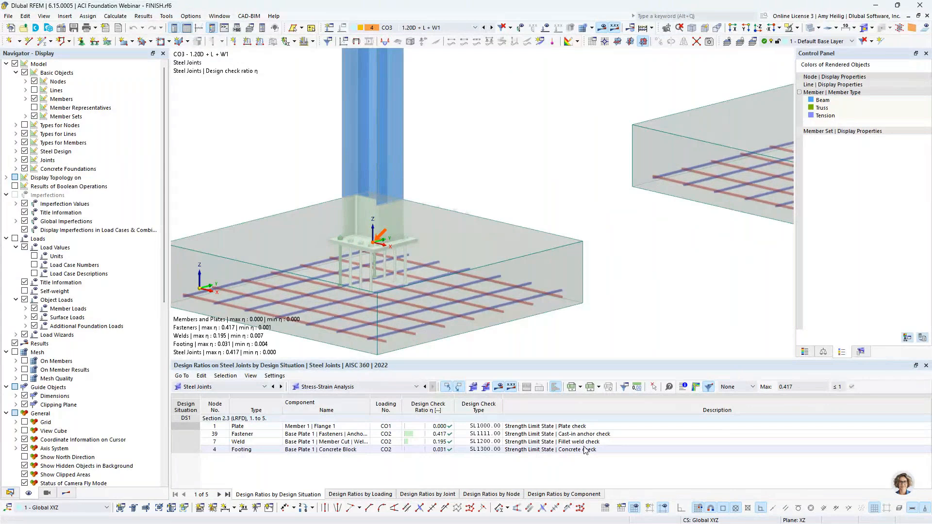
Examine the design check details of the cast-in anchor check, from bearing resistance to combined shear and tension, and close them
left_click(609, 434)
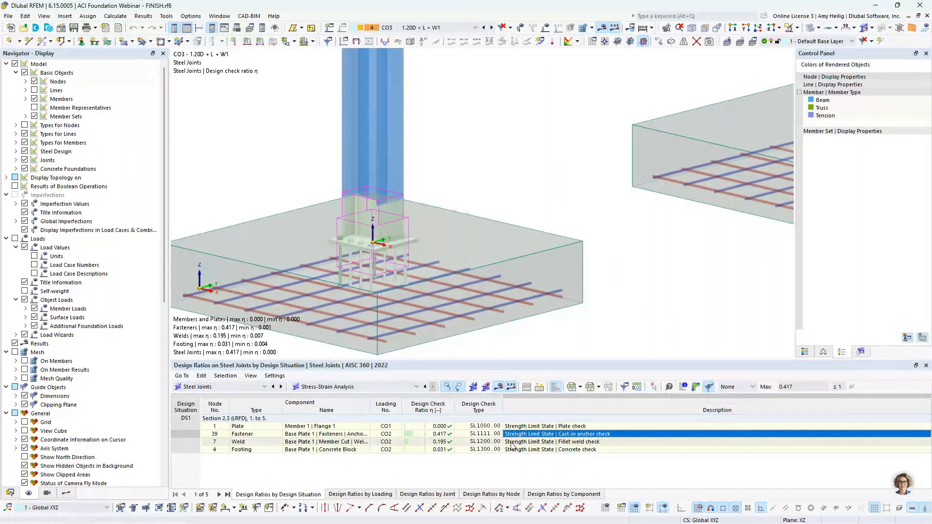
left_click(683, 387)
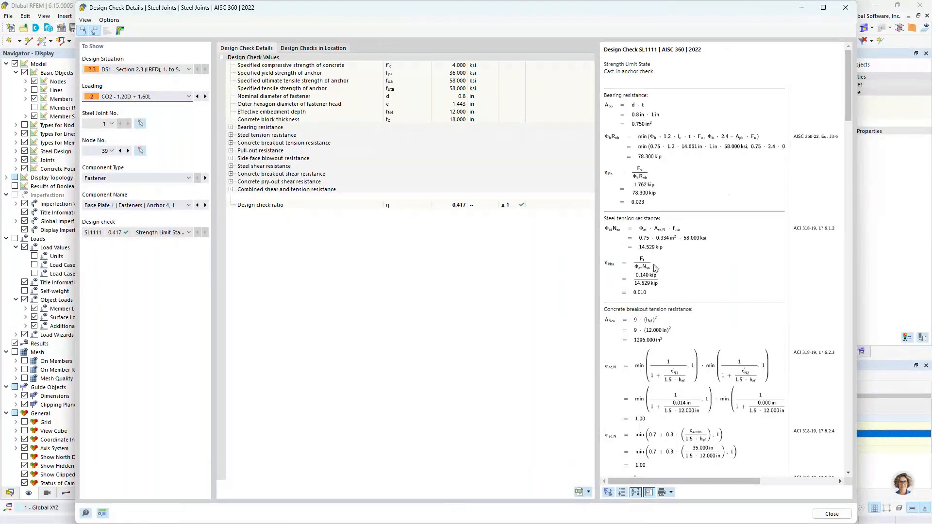
scroll(654, 268, "down", 3)
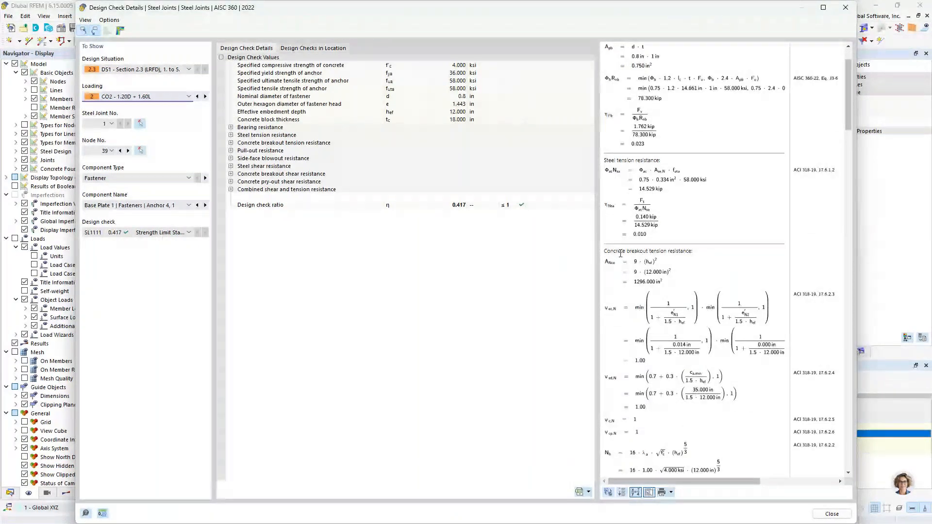
scroll(657, 311, "down", 6)
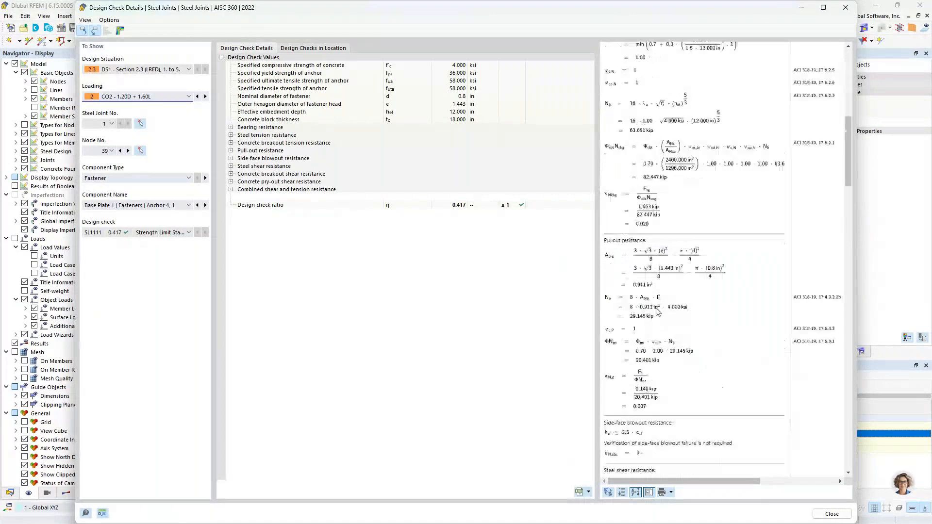
scroll(658, 310, "down", 1)
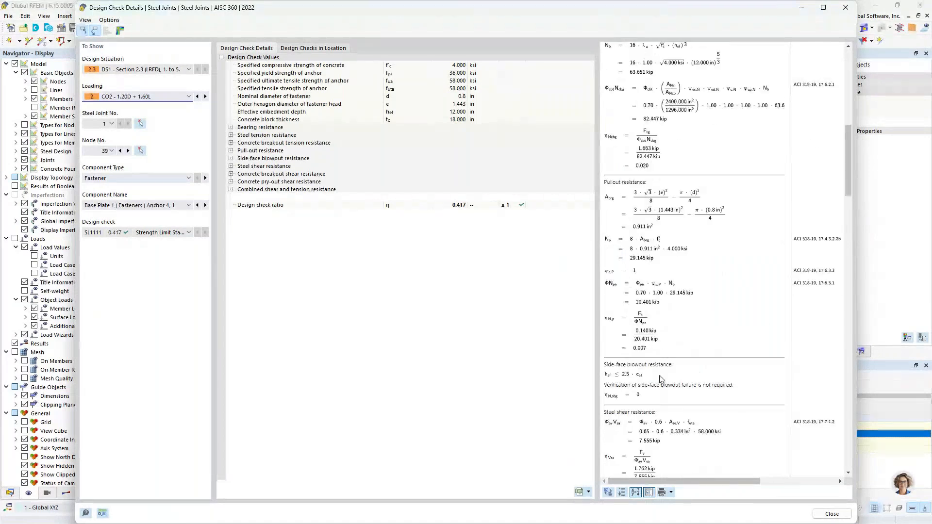
scroll(660, 378, "down", 5)
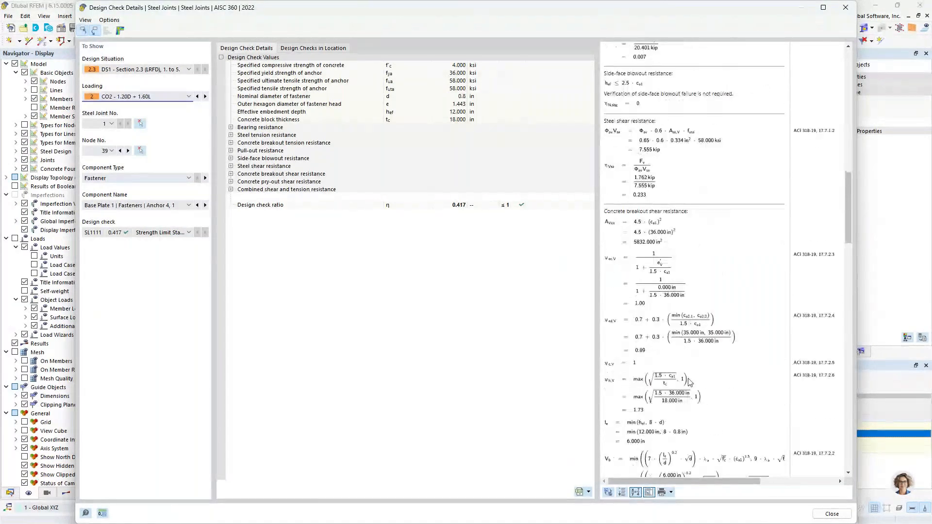
scroll(689, 382, "down", 2)
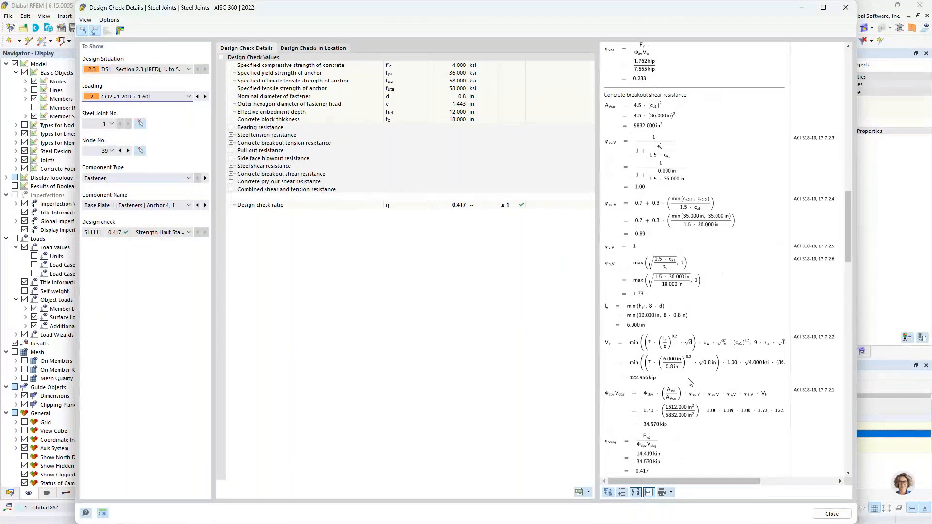
scroll(690, 382, "down", 9)
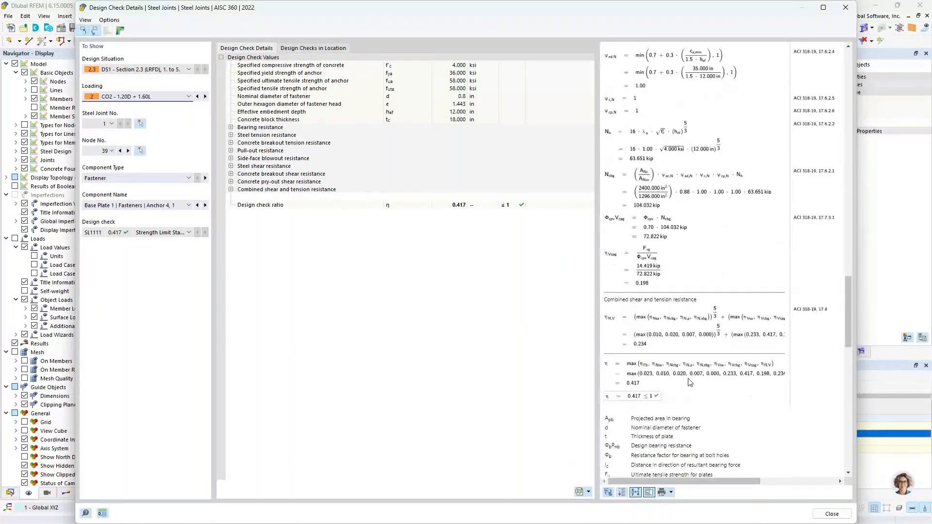
scroll(689, 382, "up", 2, "ctrl")
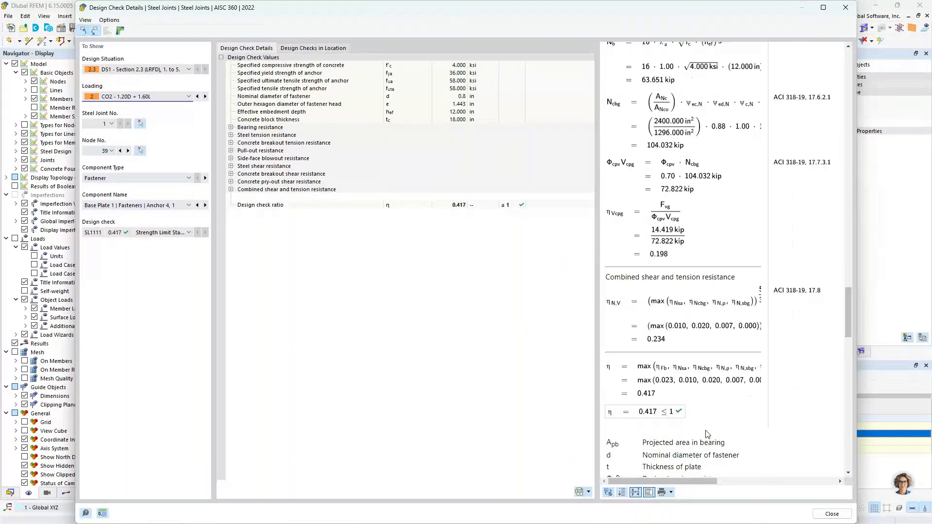
key("Escape")
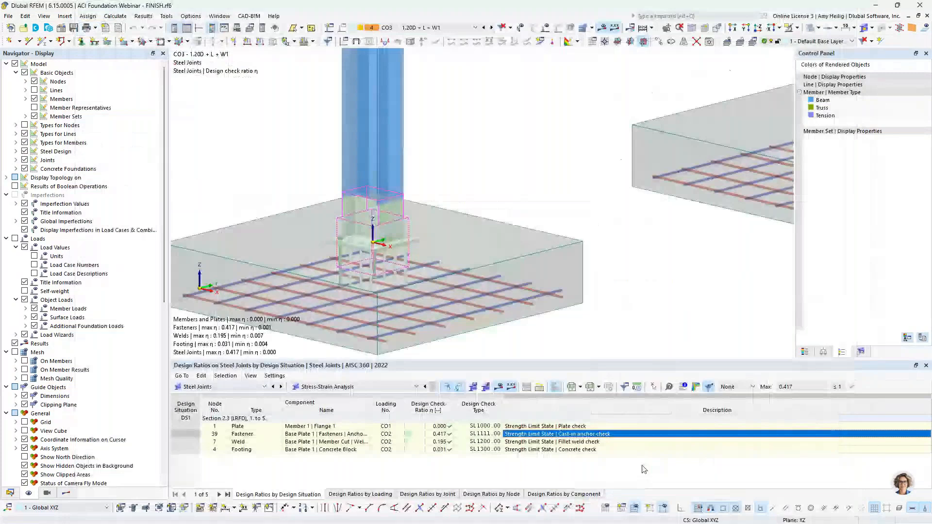
Open the graphical results of the steel joint and inspect the surfaces' equivalent stress around the base plate and anchors
left_click(695, 387)
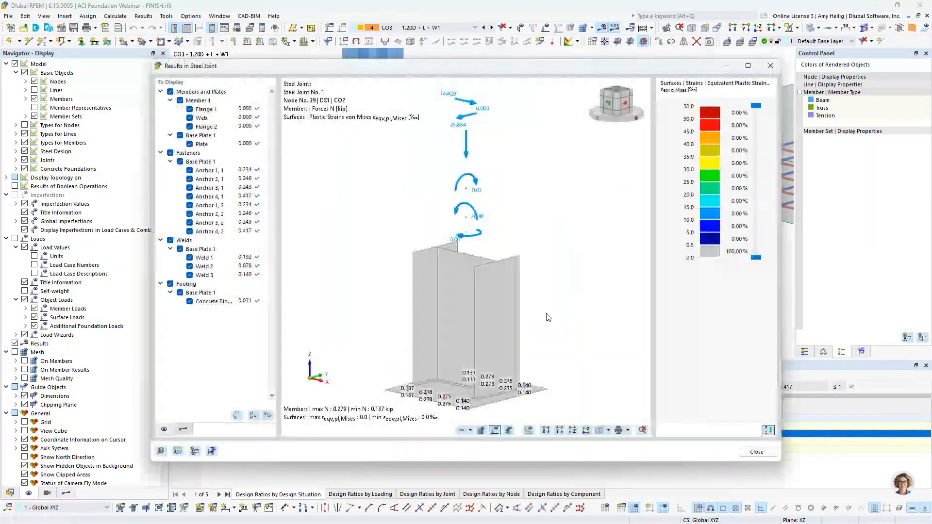
middle_click_drag(545, 313, 545, 273)
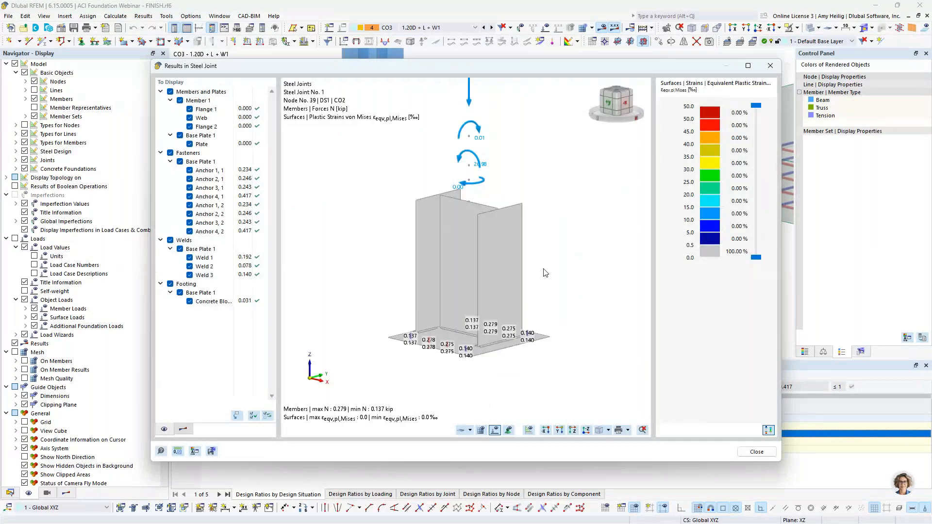
left_click(183, 429)
left_click(179, 109)
middle_click_drag(472, 321, 597, 334)
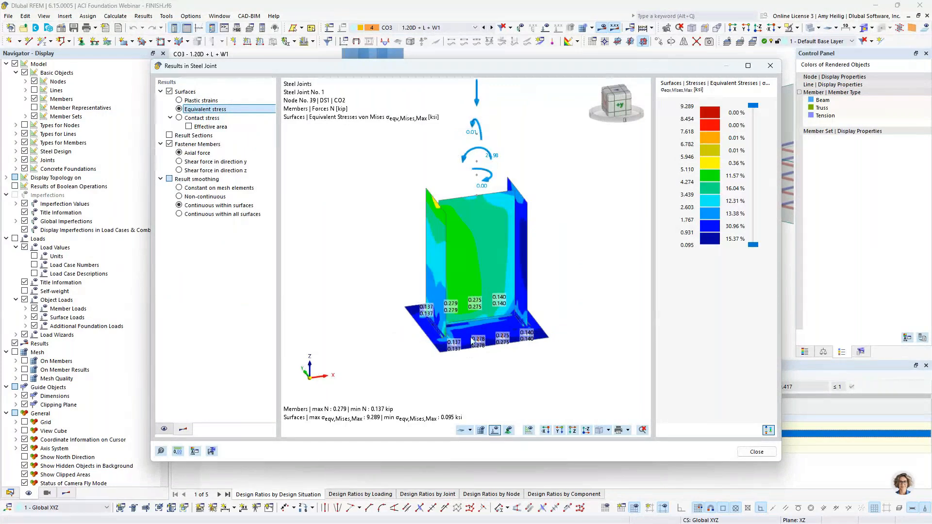
scroll(472, 342, "up", 5)
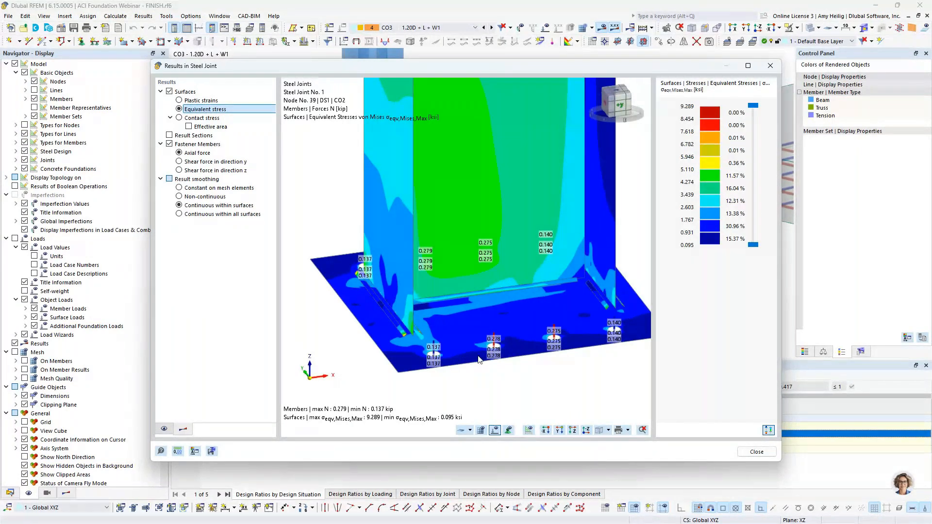
Inspect the anchors' axial forces and the base plate's equivalent stress around the anchor holes, and close the joint results
middle_click_drag(600, 355, 541, 365)
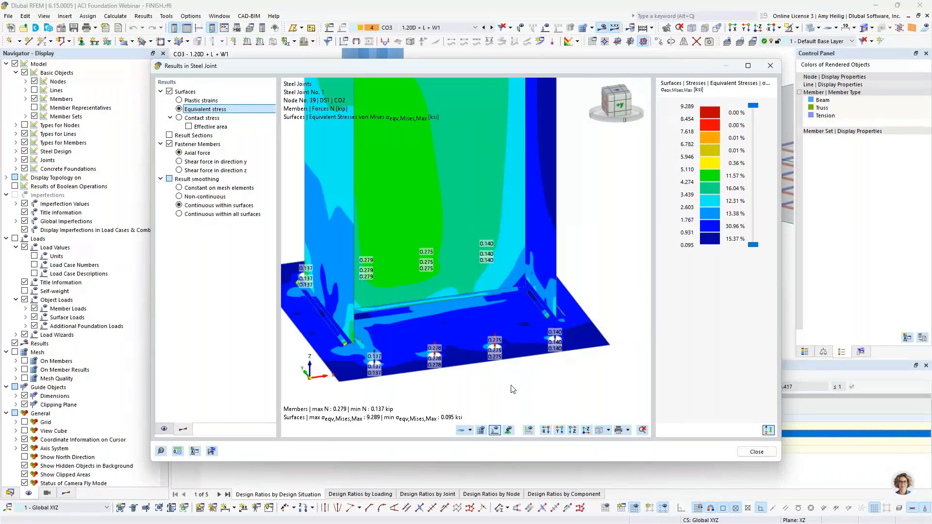
scroll(502, 380, "up", 3)
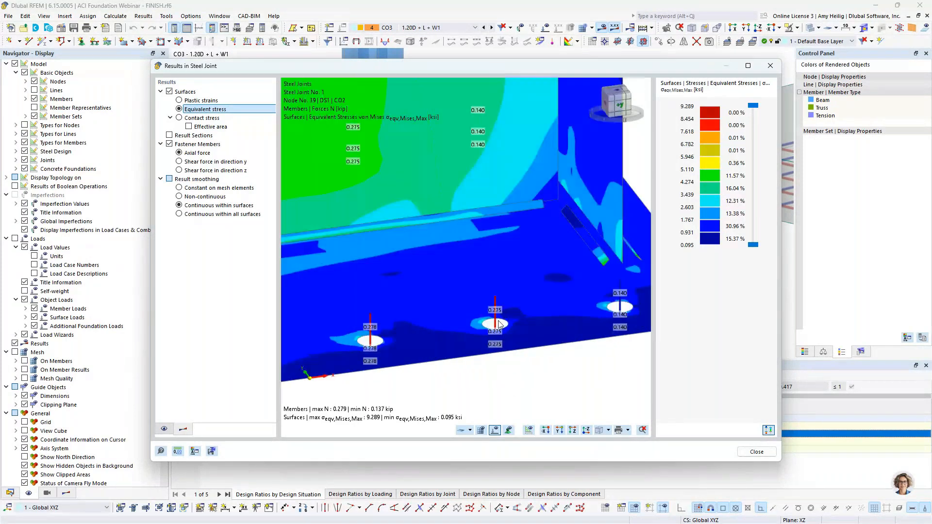
scroll(617, 305, "down", 3)
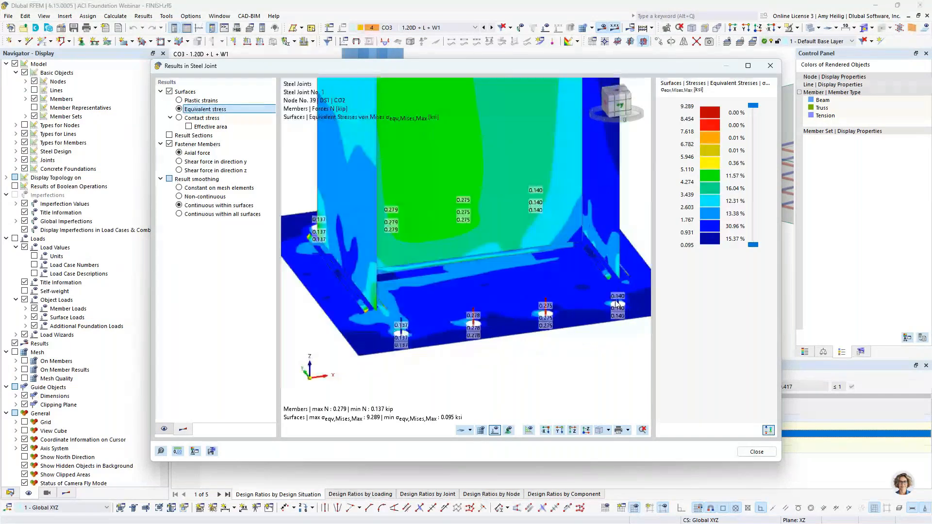
scroll(617, 305, "down", 2)
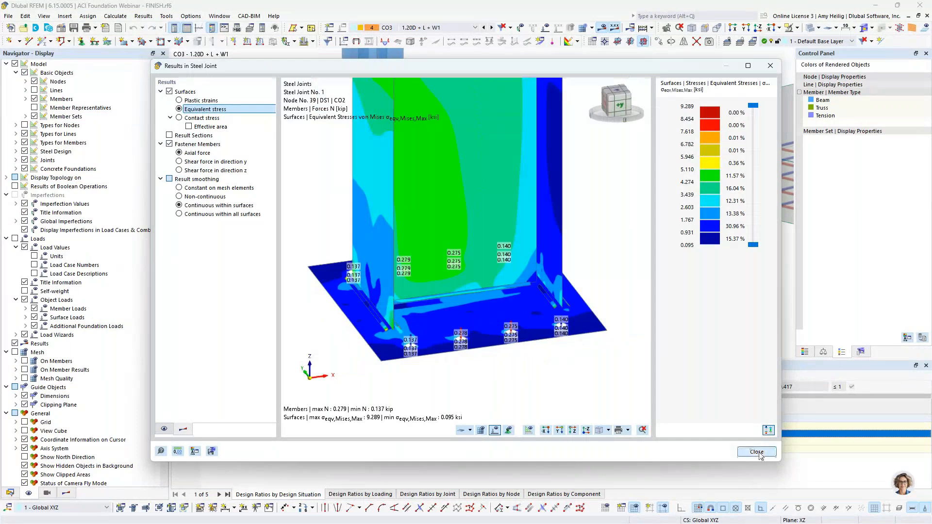
left_click(757, 452)
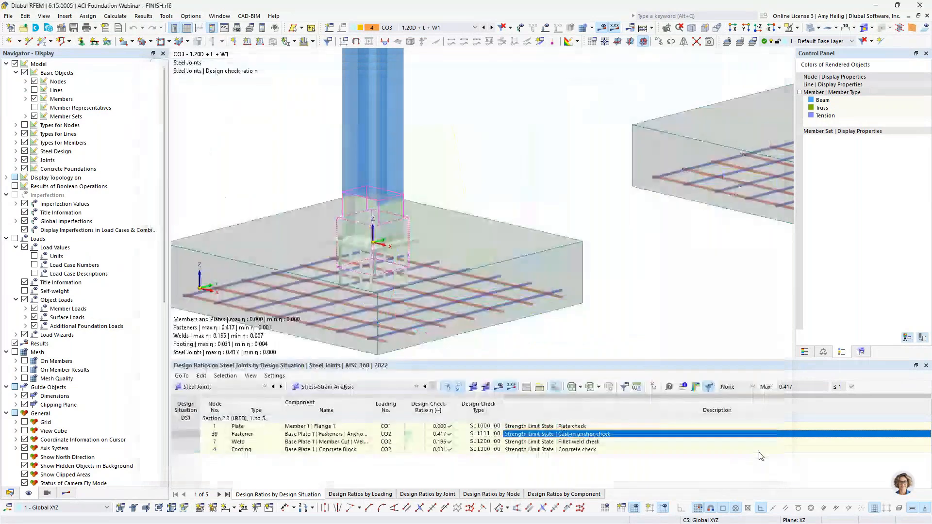
Show the steel joints' Stiffness Analysis results and open the hinge assignments of the corner column, member 1
left_click(358, 388)
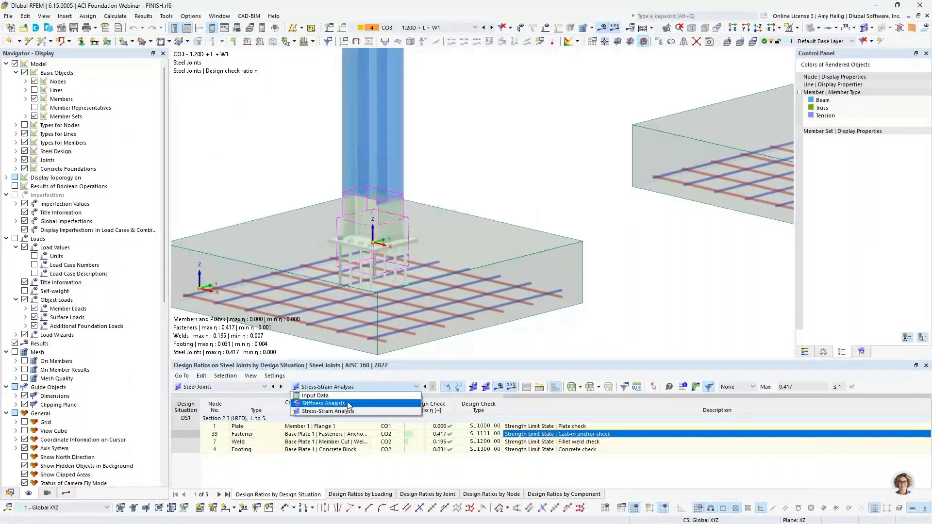
left_click(348, 404)
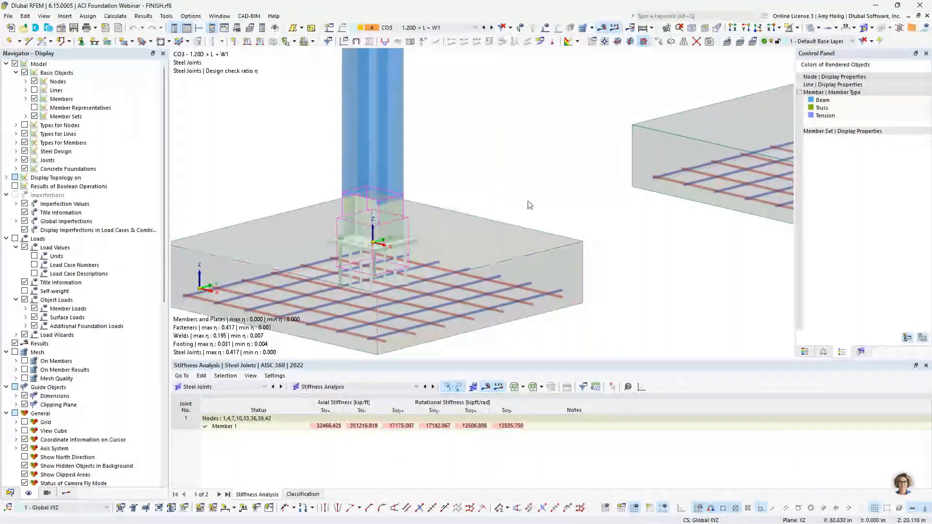
scroll(529, 205, "down", 4)
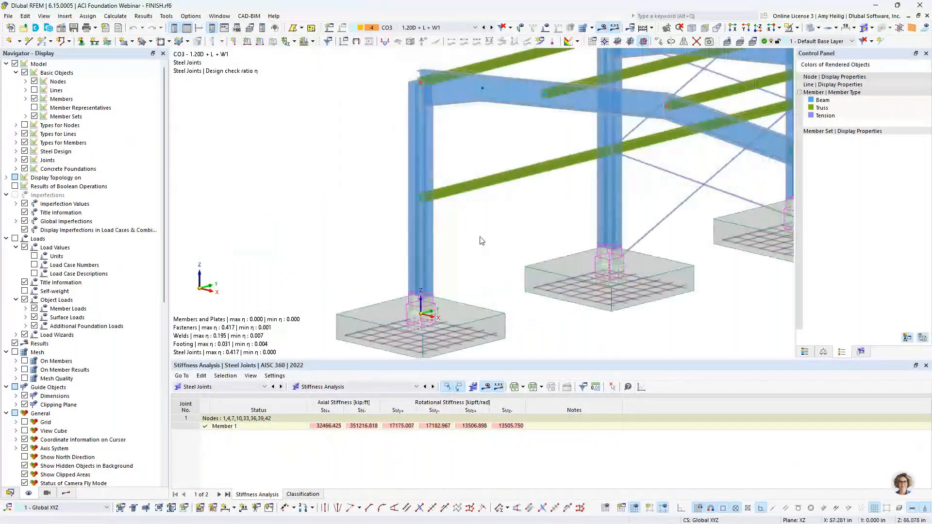
double_click(422, 245)
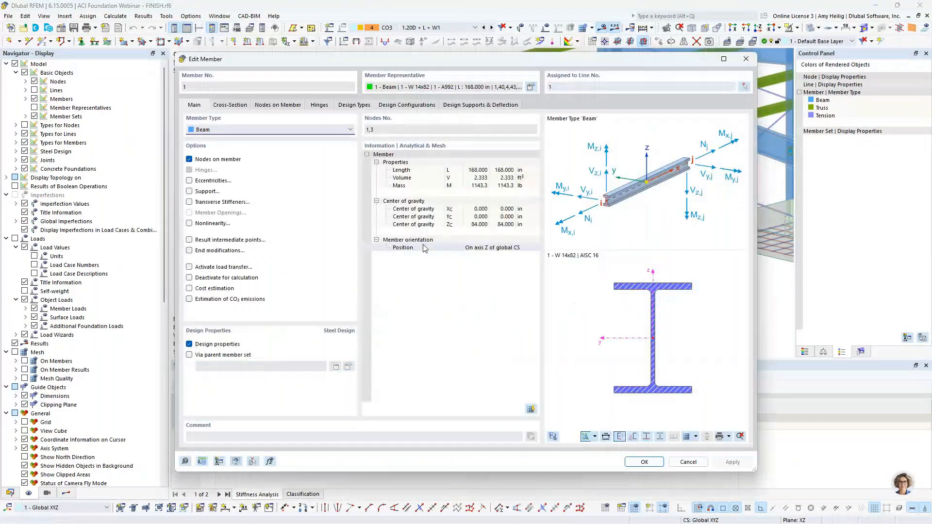
mouse_move(566, 66)
left_mouse_down()
mouse_move(557, 322)
mouse_move(559, 70)
left_mouse_up()
left_click(313, 110)
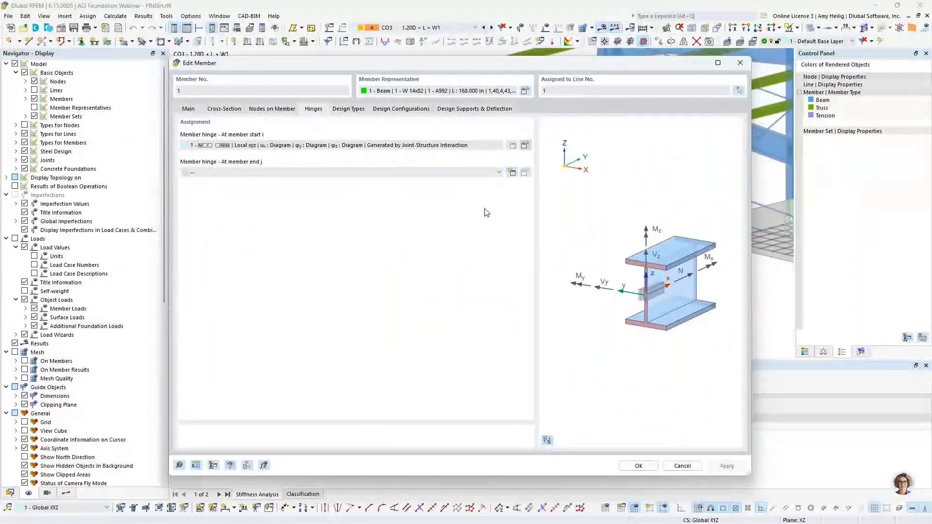
Examine the φy moment-rotation diagram of the generated hinge at the column's start, and leave the hinge and member without changes
left_click(525, 146)
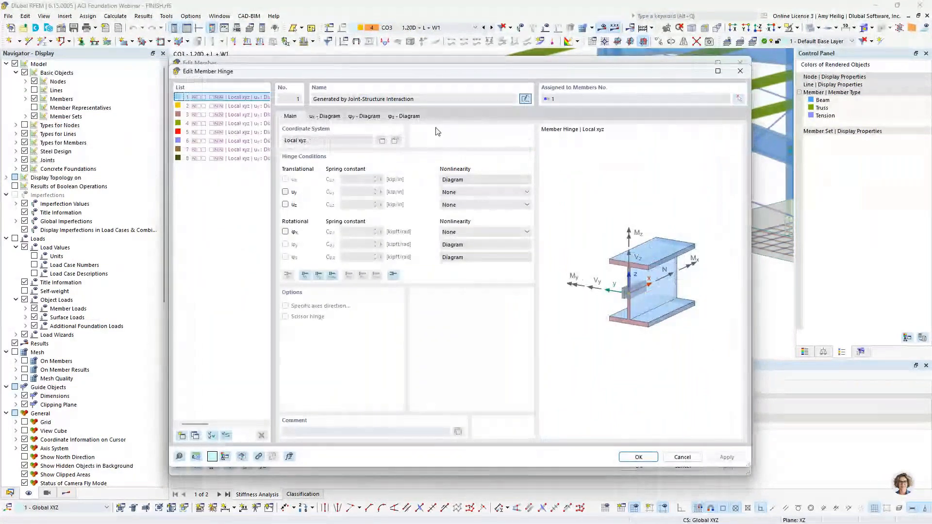
left_click(365, 117)
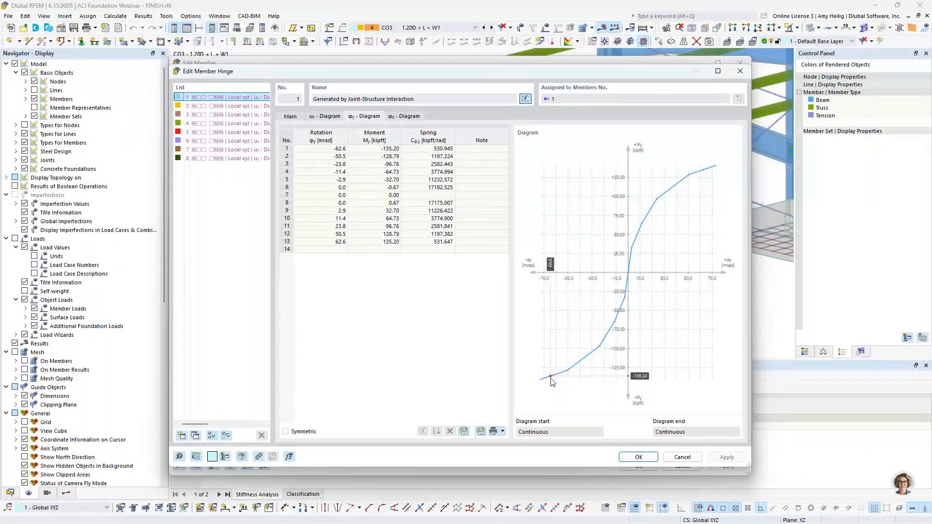
left_click(682, 455)
left_click(681, 465)
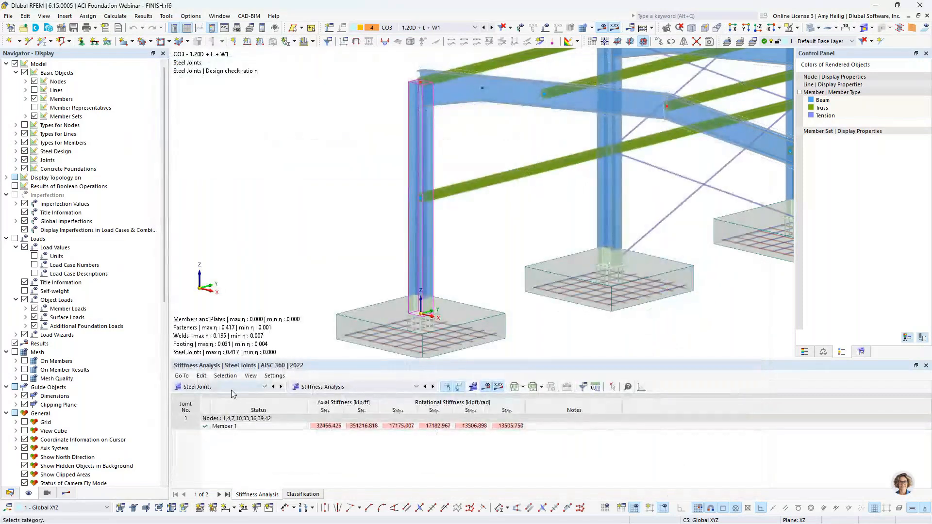
Show the Steel Design ratios by member set for the whole hall and enlarge the results table
left_click(233, 387)
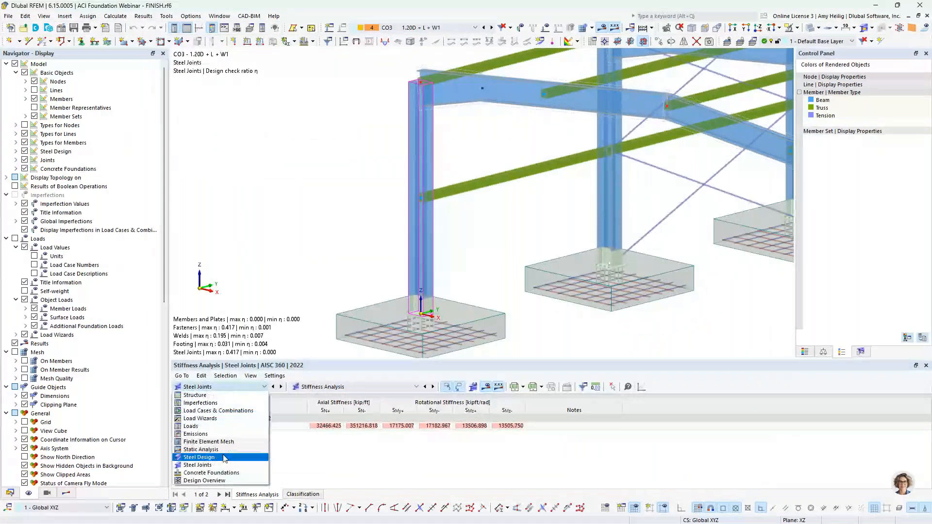
left_click(223, 458)
scroll(418, 230, "down", 3)
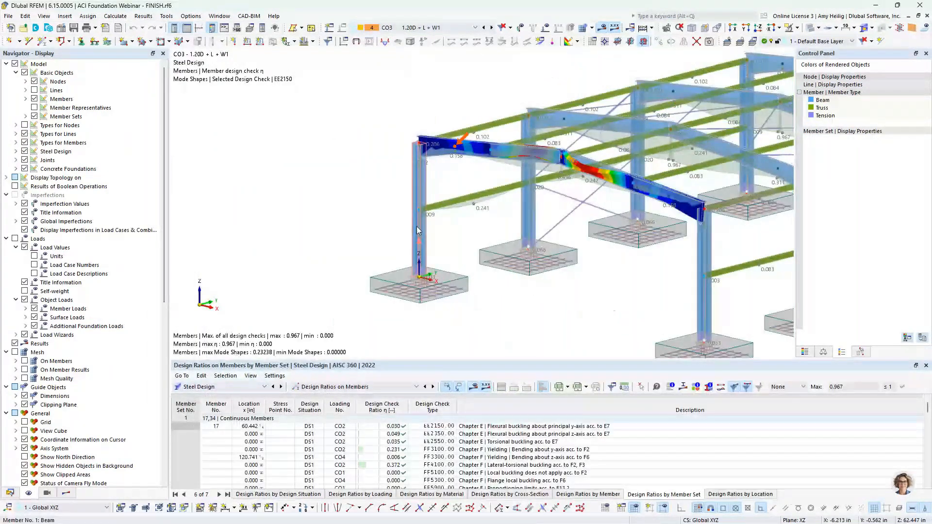
scroll(418, 230, "down", 2)
left_click(810, 30)
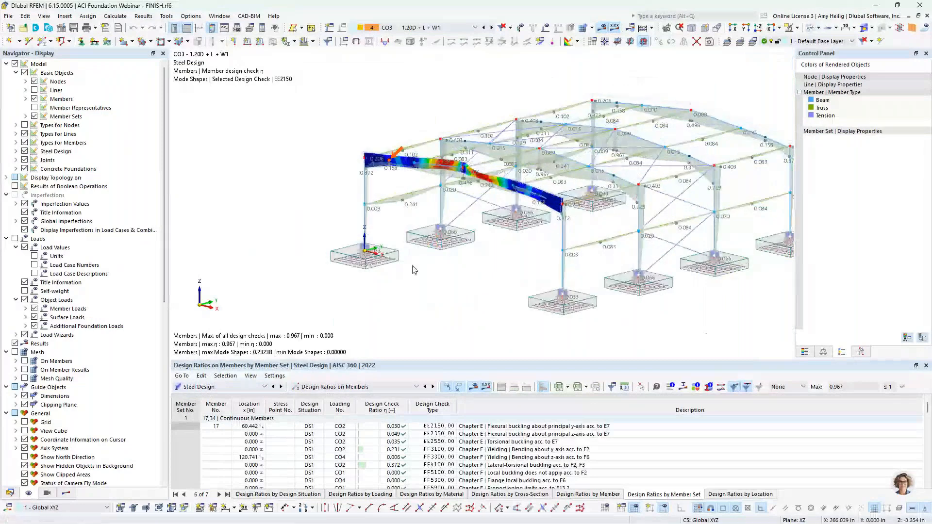
left_click_drag(431, 359, 431, 330)
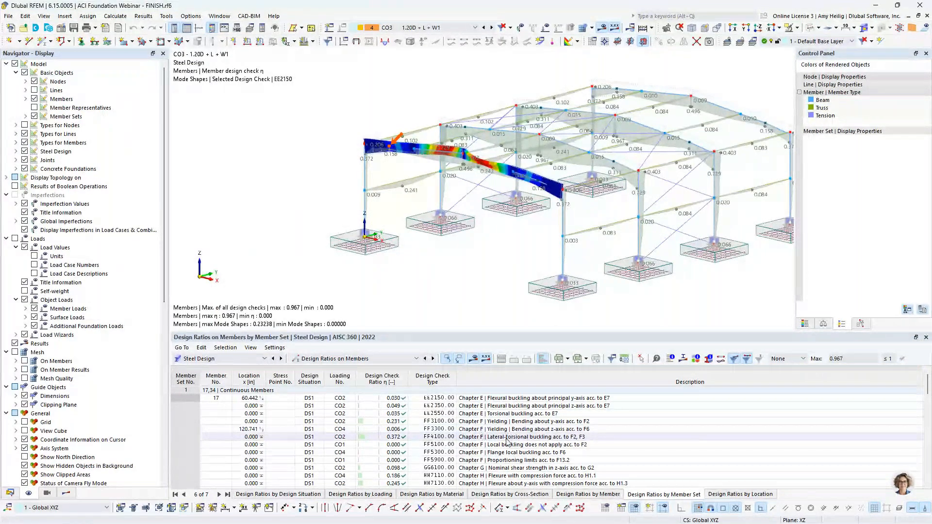
Select the lateral-torsional buckling check FF4100 of member 17 and view its mode shape along the end frame's rafters
left_click(505, 439)
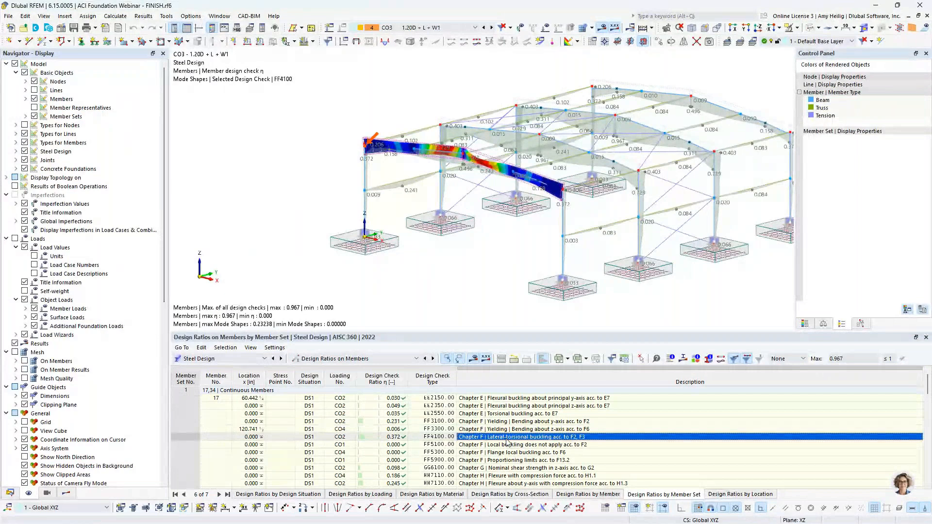
middle_click_drag(477, 169, 465, 190, "ctrl")
scroll(465, 189, "up", 4)
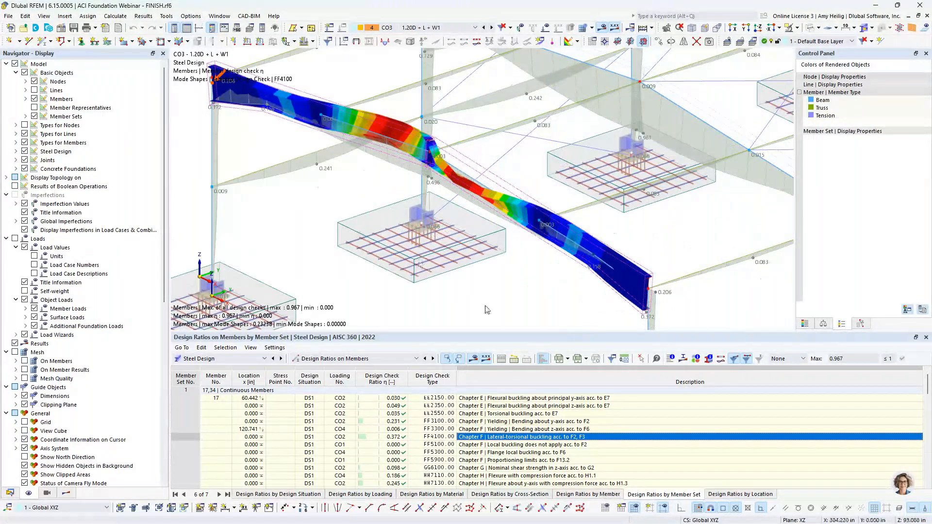
Examine the design check details of the lateral-torsional buckling check, close them and return to viewing the whole hall
left_click(671, 359)
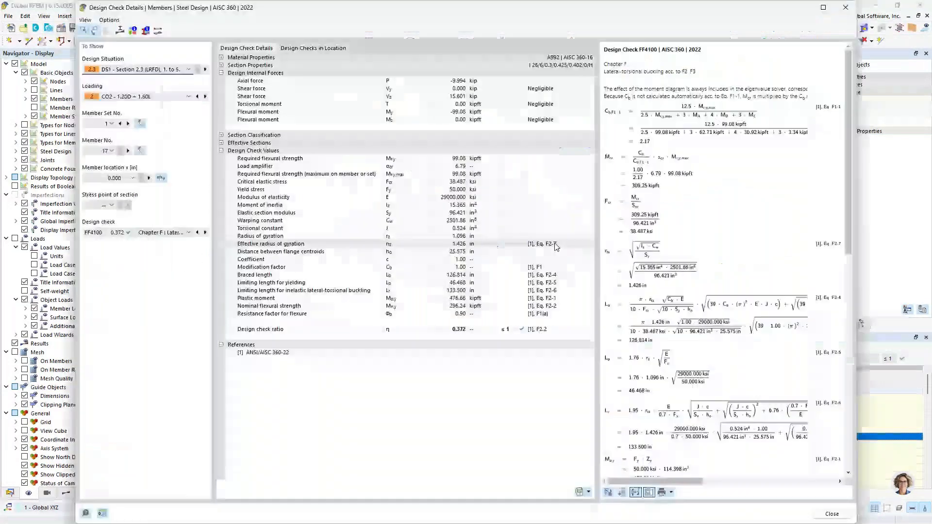
scroll(697, 228, "down", 5)
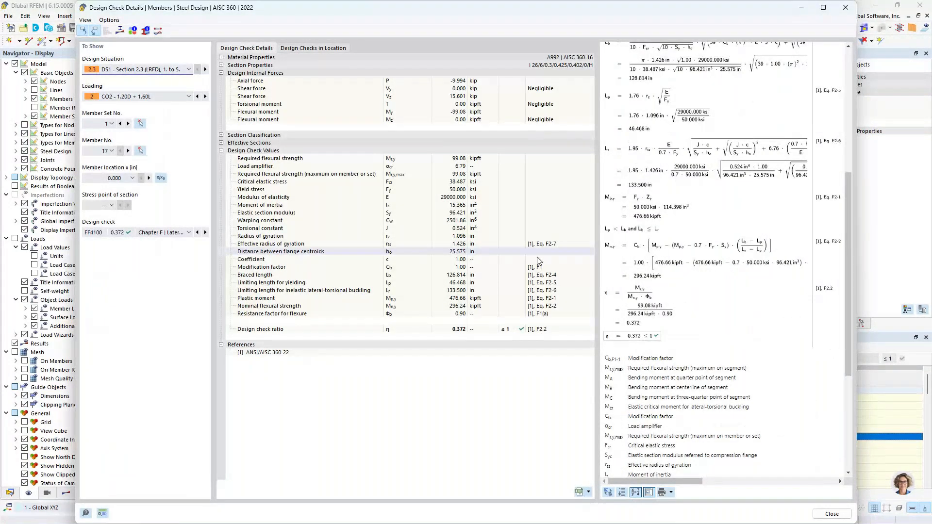
left_click(831, 514)
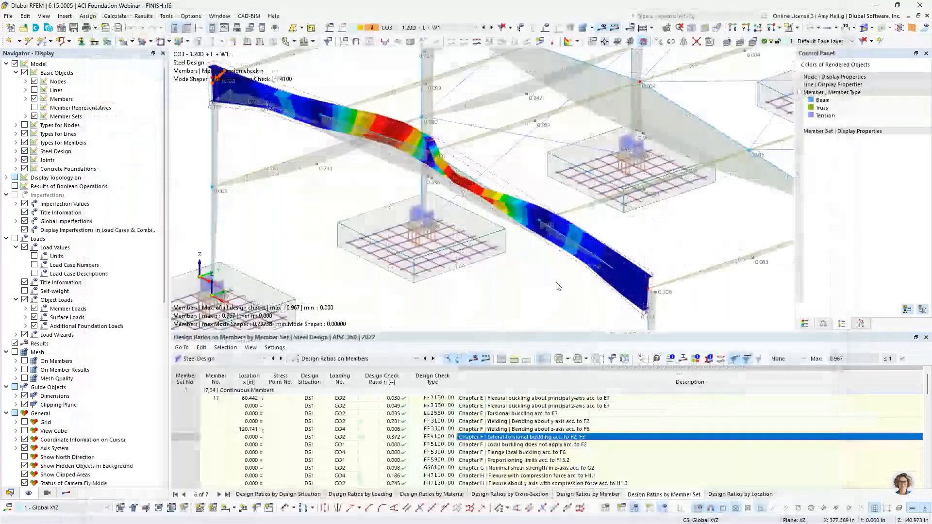
scroll(546, 276, "down", 4)
middle_click_drag(602, 270, 513, 231)
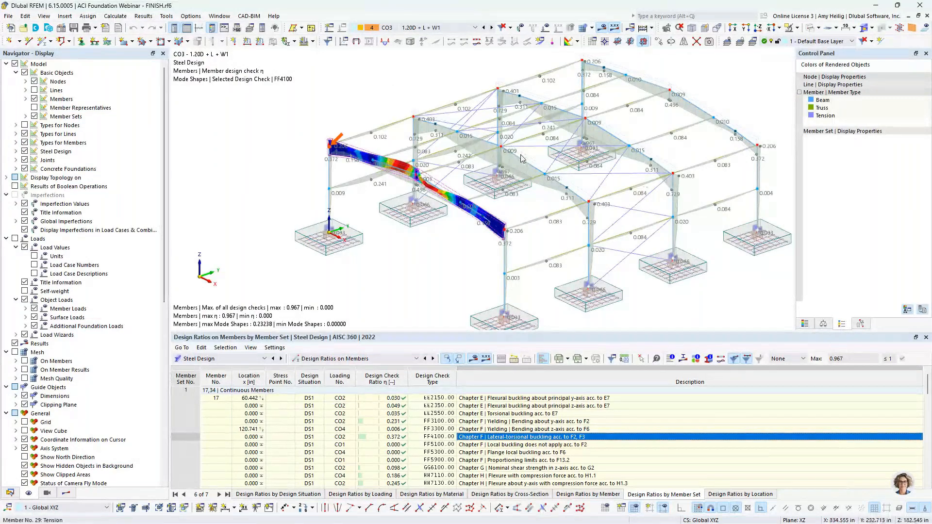
Switch to the PowerPoint slide show and advance to the Concrete Foundations Add-on Future Developments slide
key("super+Tab")
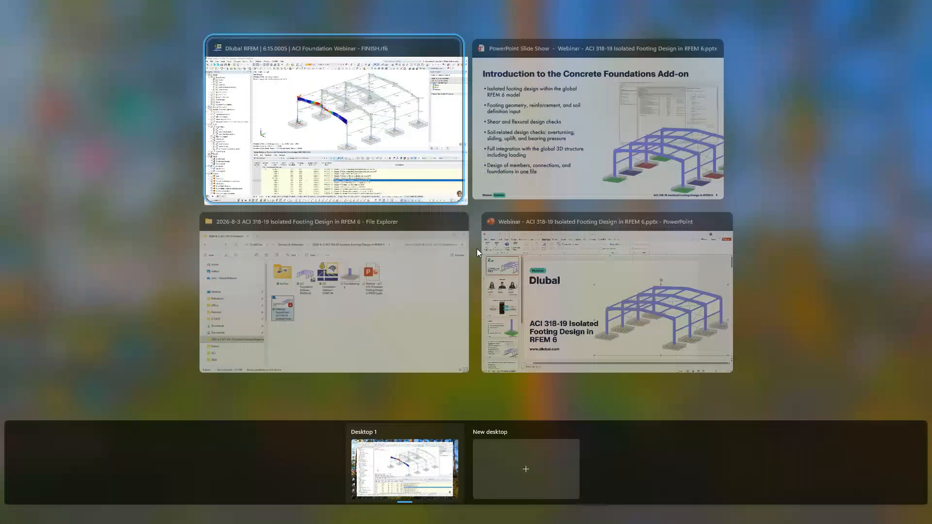
left_click(555, 172)
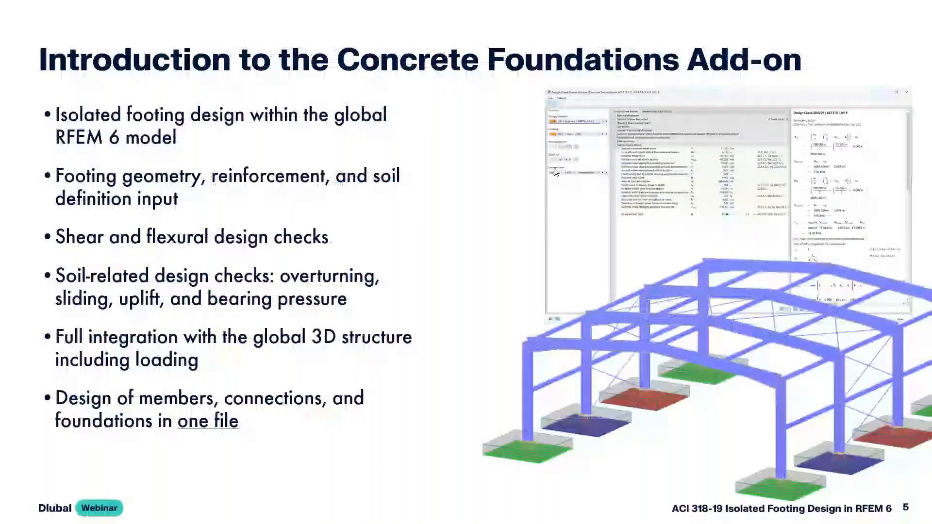
left_click(554, 168)
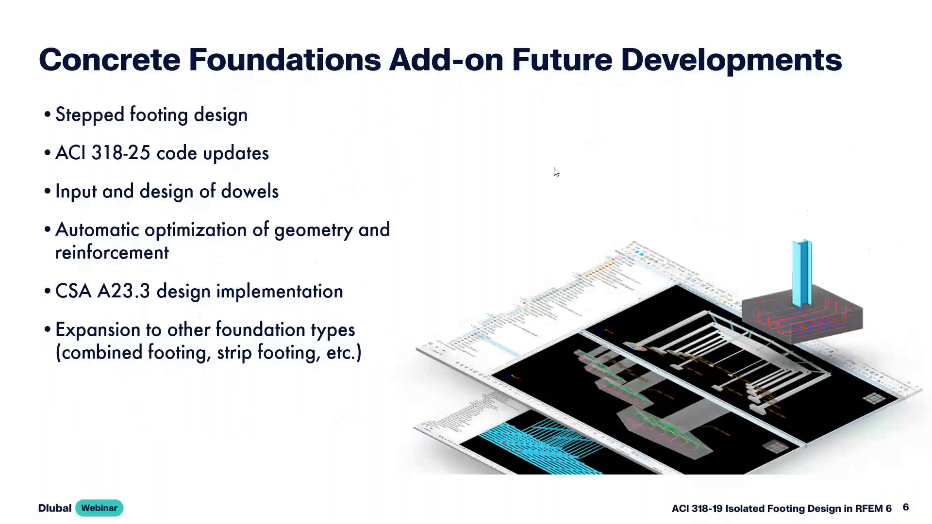